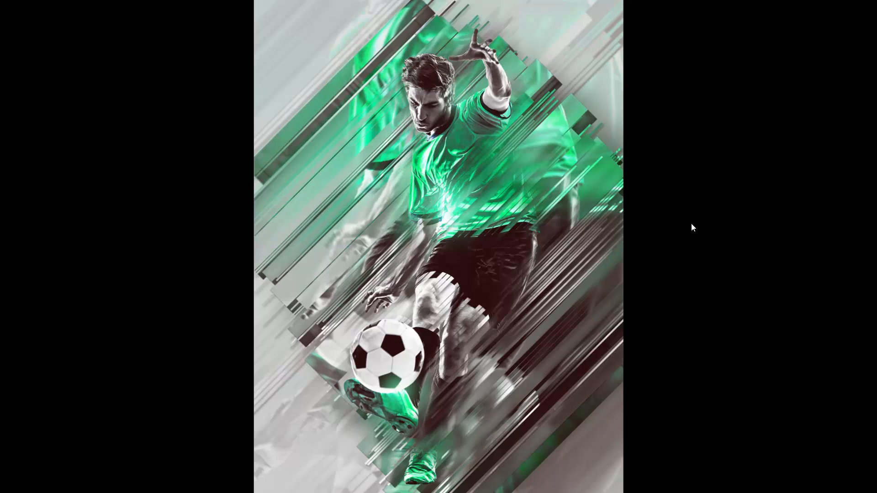
- Look through the sample artworks of the soccer and football players in the image viewer, and close it
key(Right)
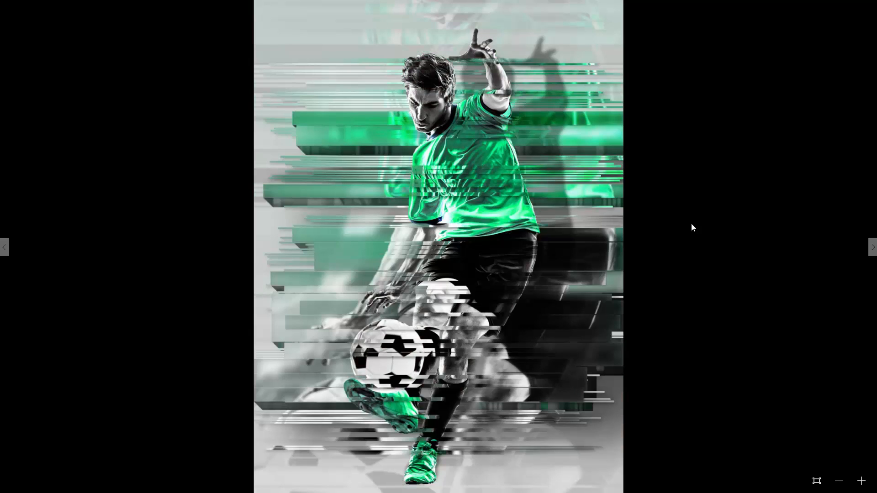
key(Right)
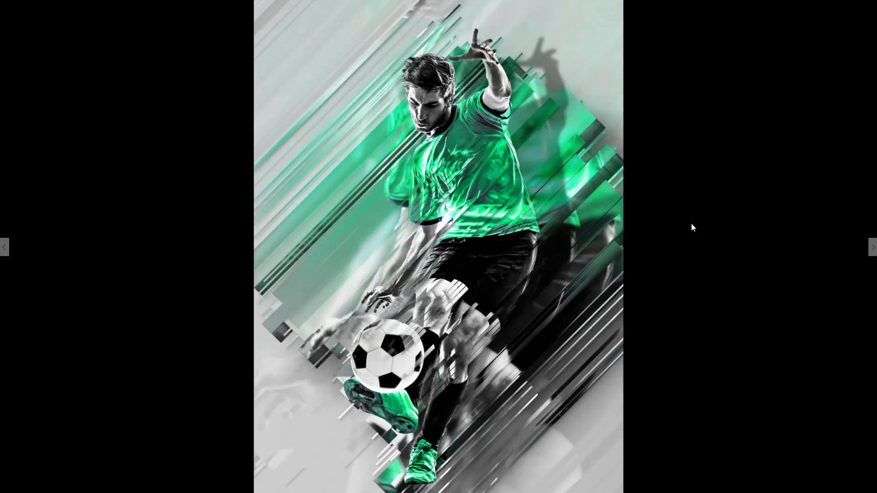
key(Right)
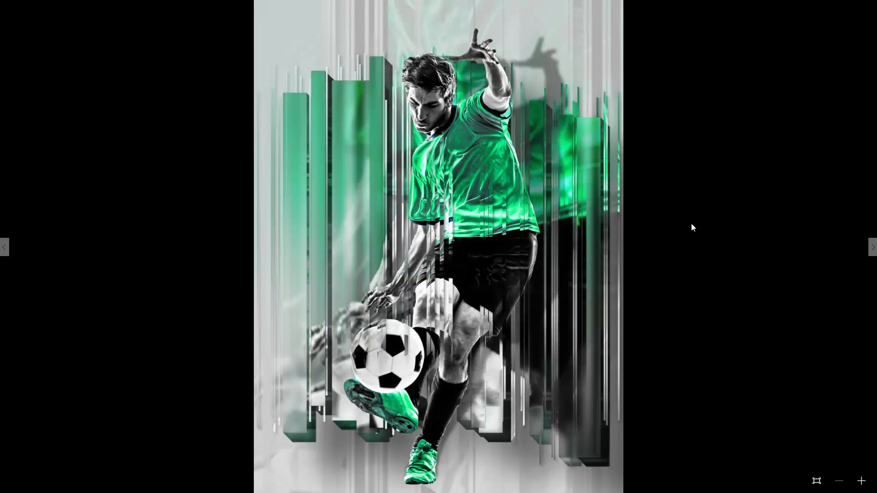
key(Right)
key(Right)
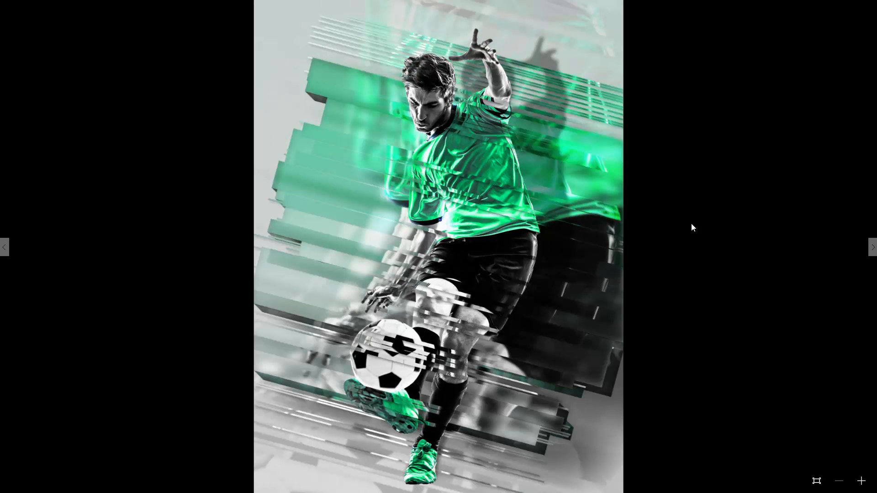
key(Right)
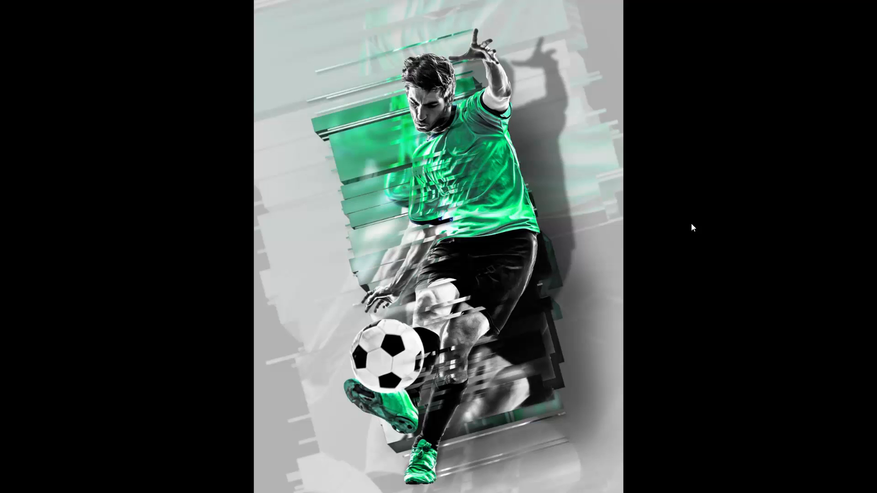
key(Right)
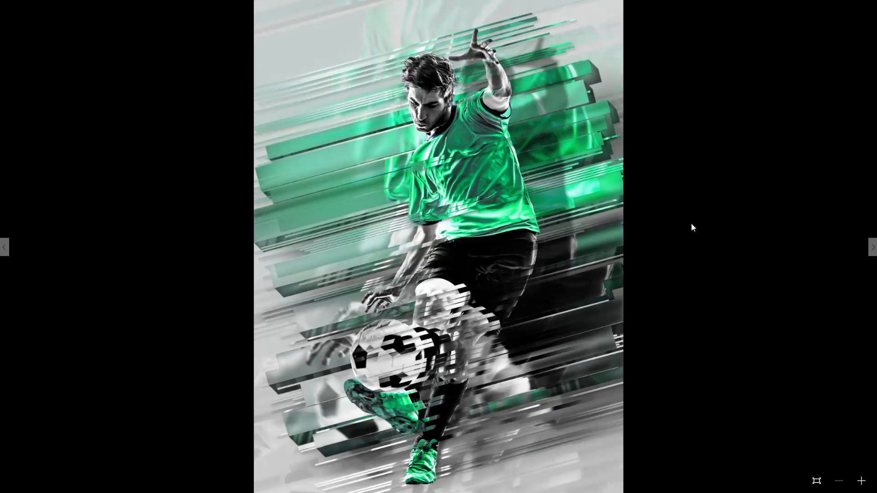
key(Right)
key(Right)
key(Right)
key(Right)
key(Right)
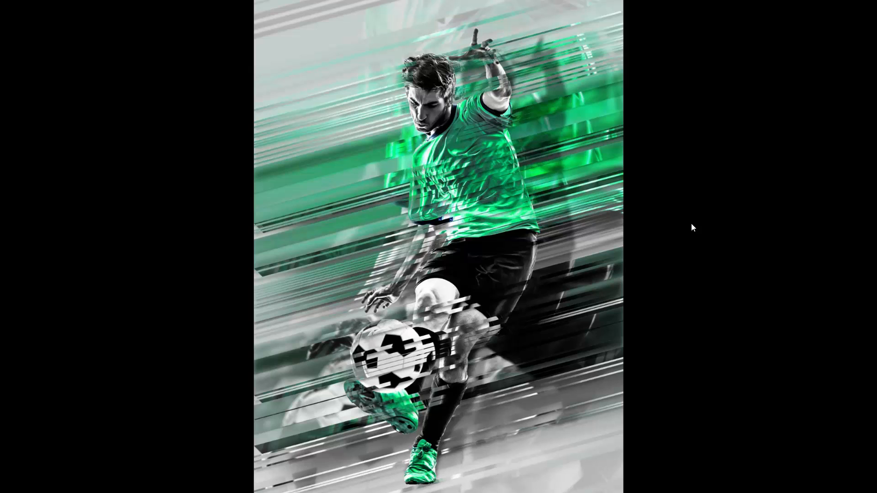
key(Right)
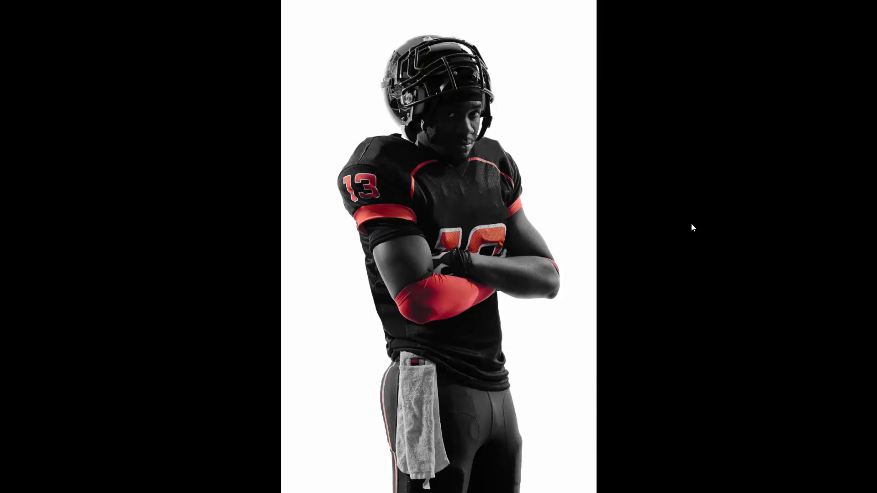
key(Right)
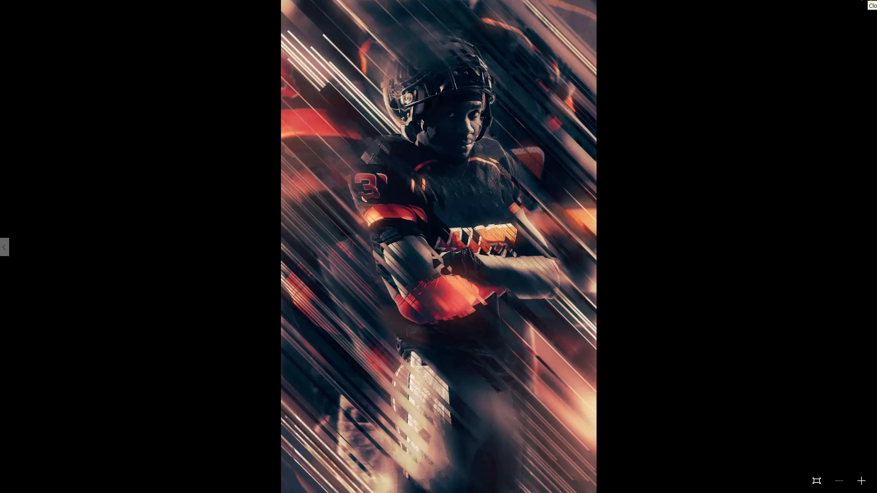
click(864, 1)
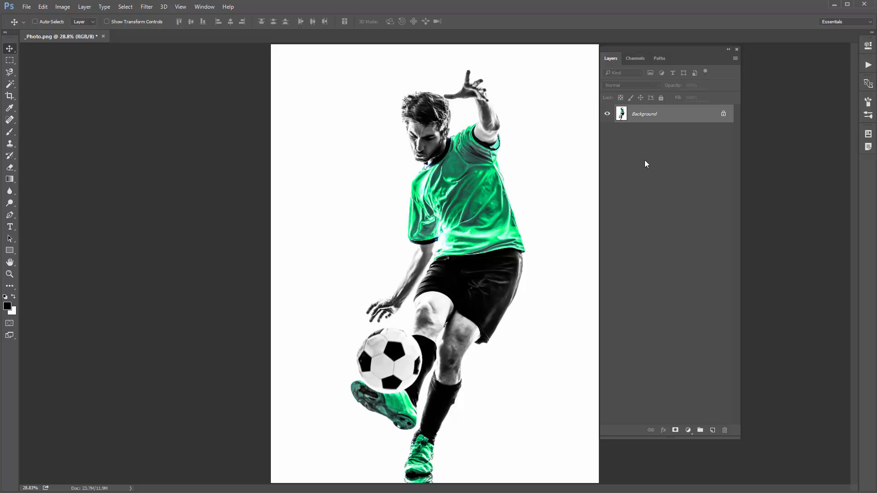
- Check that the Layers panel options include default masks on fill layers and adding "copy" to copied layers and groups
click(734, 59)
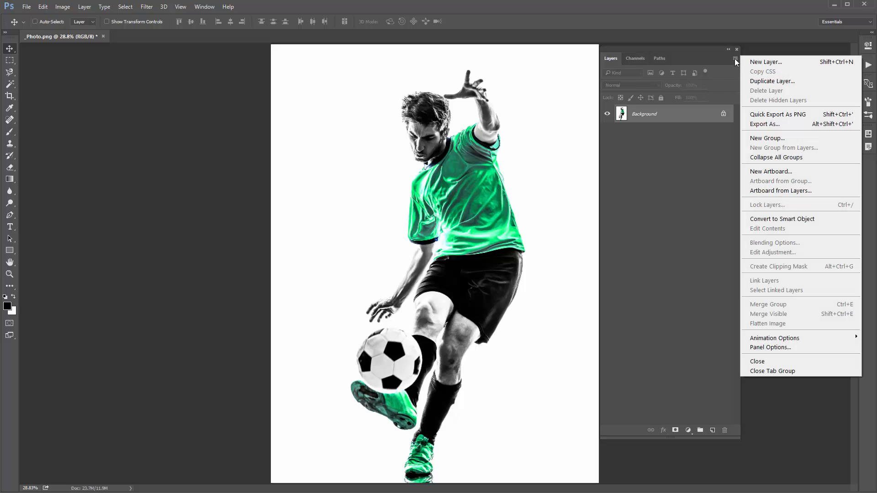
click(783, 350)
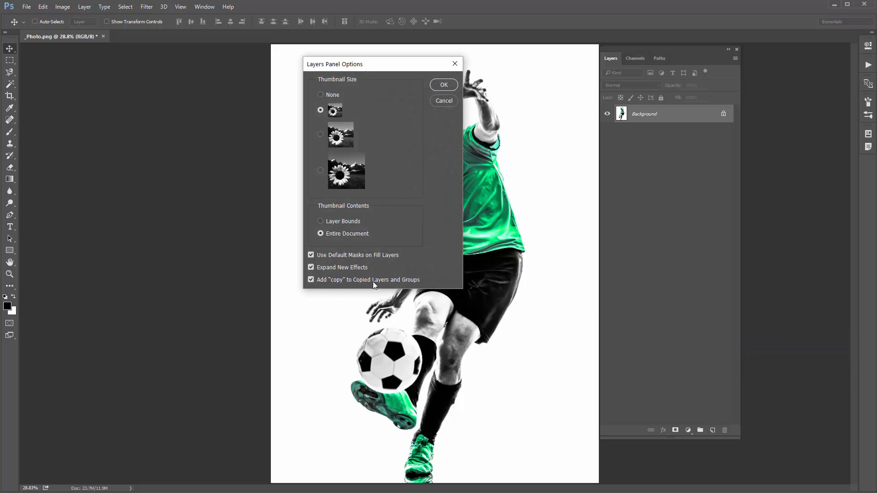
click(444, 86)
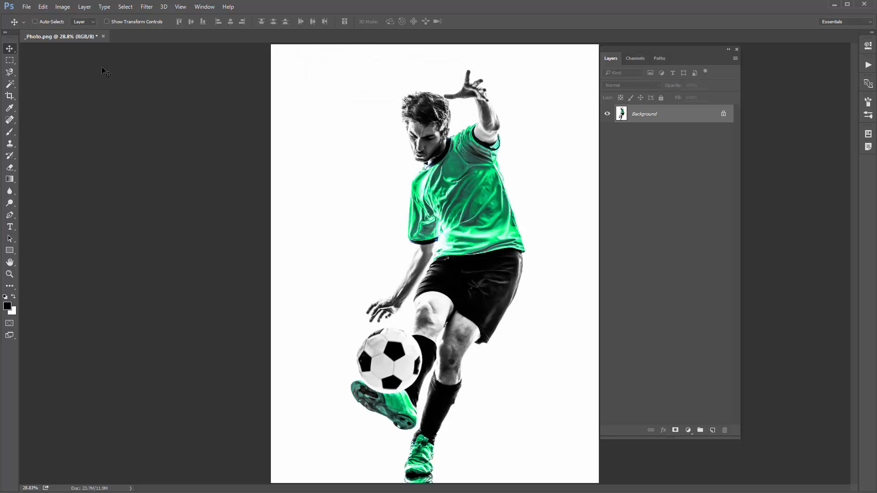
- Check the photo's pixel dimensions and resolution in the Image Size dialog without changing anything
click(63, 7)
mouse_move(60, 18)
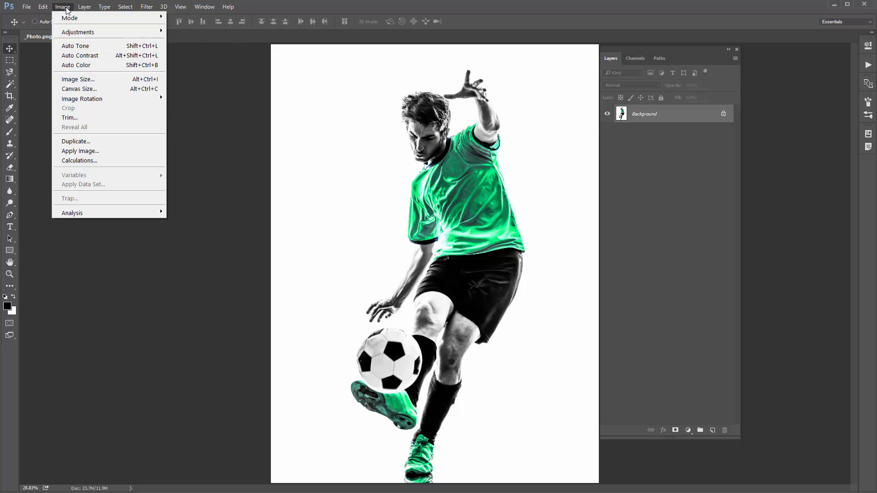
click(90, 80)
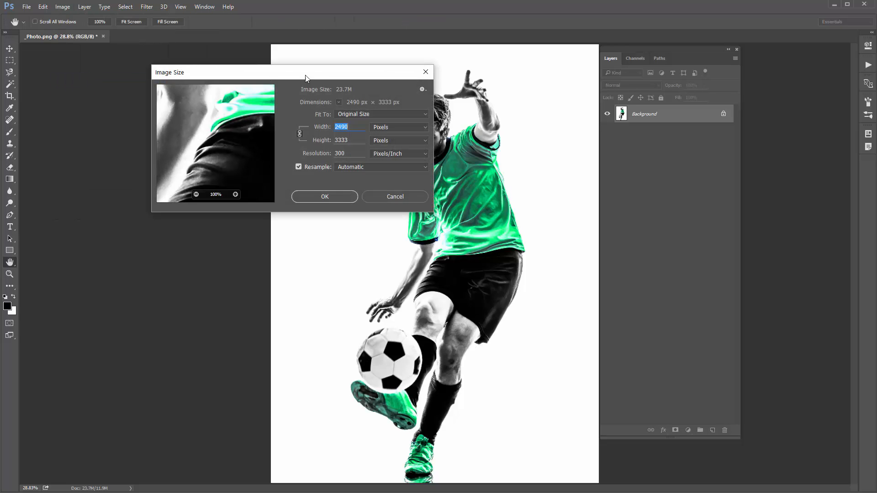
drag(330, 74, 250, 97)
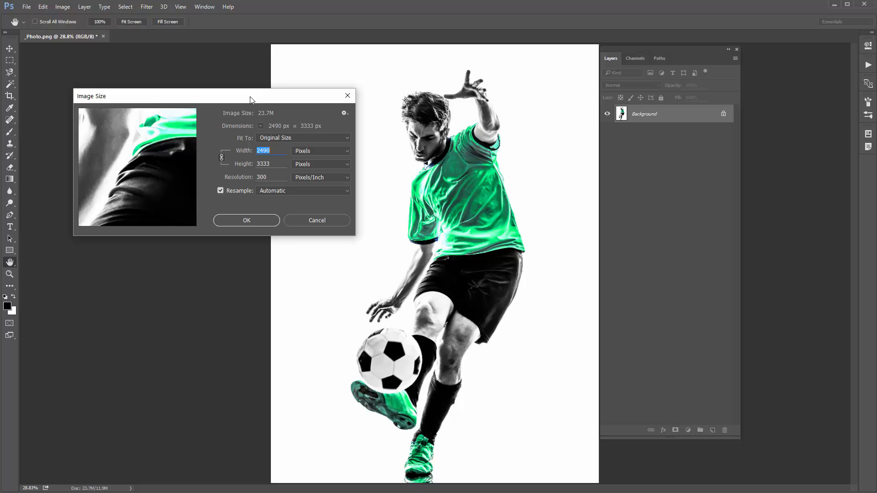
drag(251, 97, 241, 94)
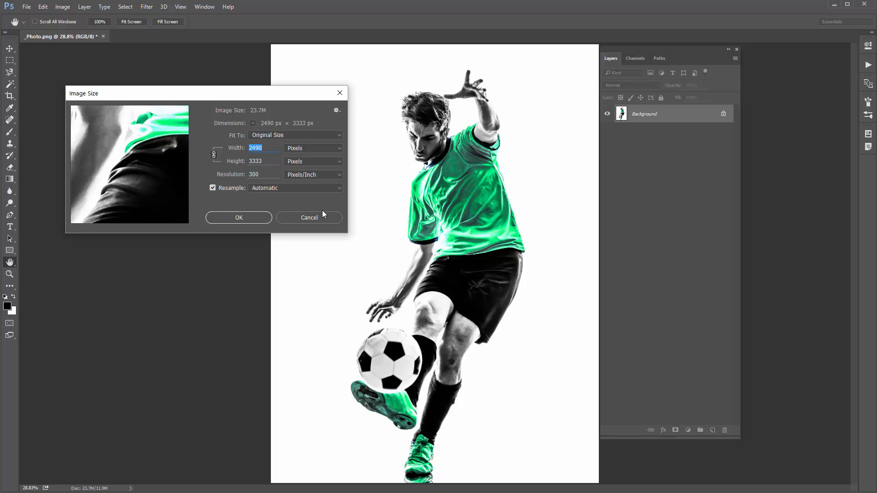
click(313, 218)
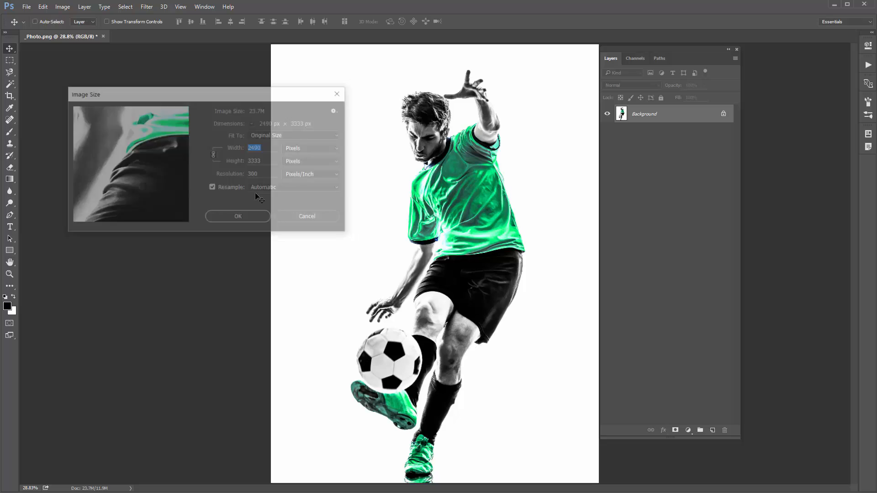
- Dock the floating Layers panel beside the collapsed panel strip and widen it slightly
drag(680, 48, 872, 109)
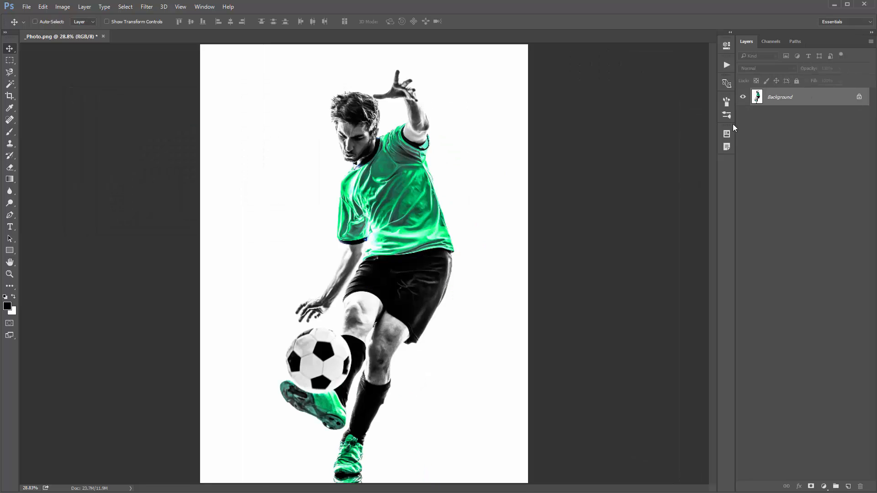
drag(736, 121, 732, 122)
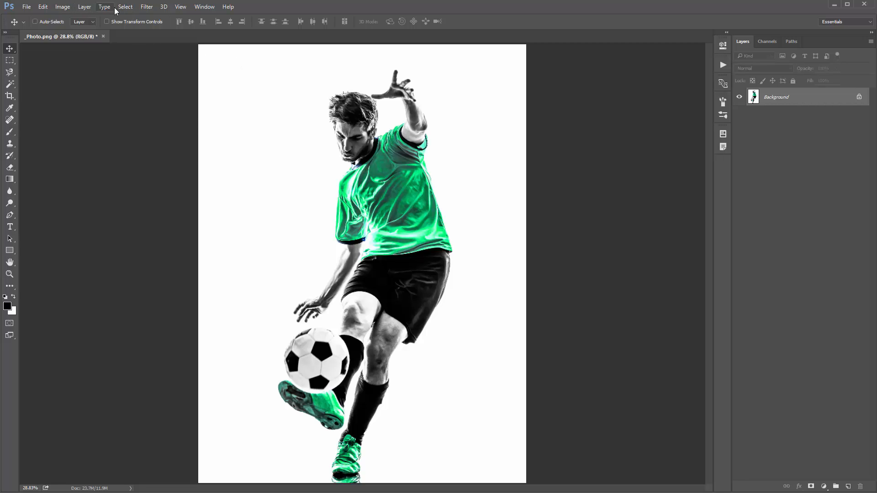
- Create a new layer named "brush" above the Background layer
click(85, 6)
mouse_move(94, 13)
click(213, 17)
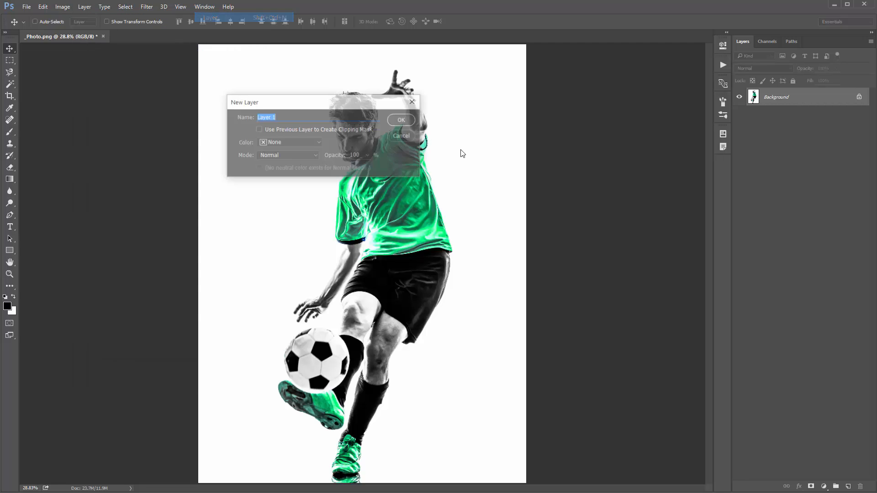
drag(320, 102, 533, 107)
click(530, 123)
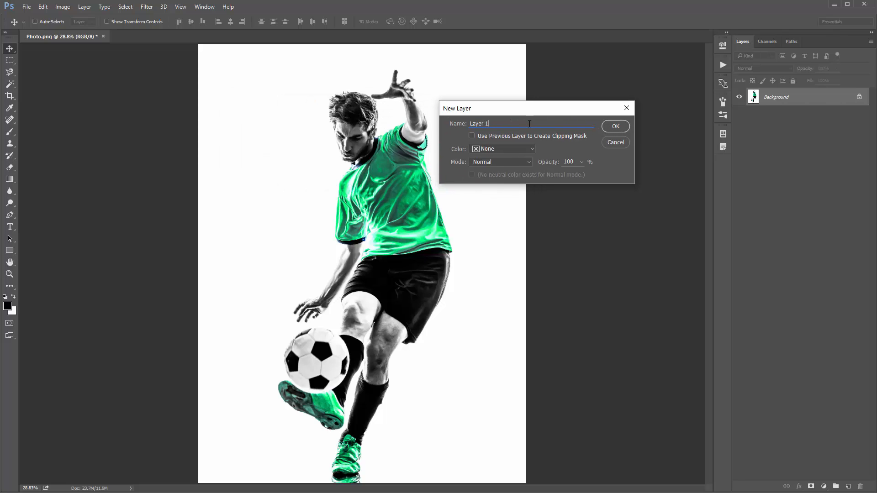
double_click(529, 124)
text(brush)
double_click(507, 128)
click(502, 124)
click(615, 126)
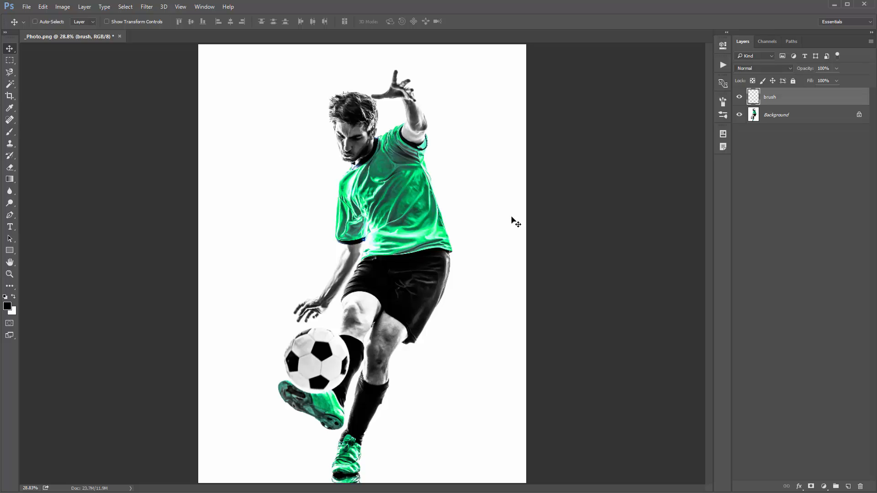
- Select the white background with the Magic Wand tool and invert the selection so it covers the player
key(w)
click(14, 88)
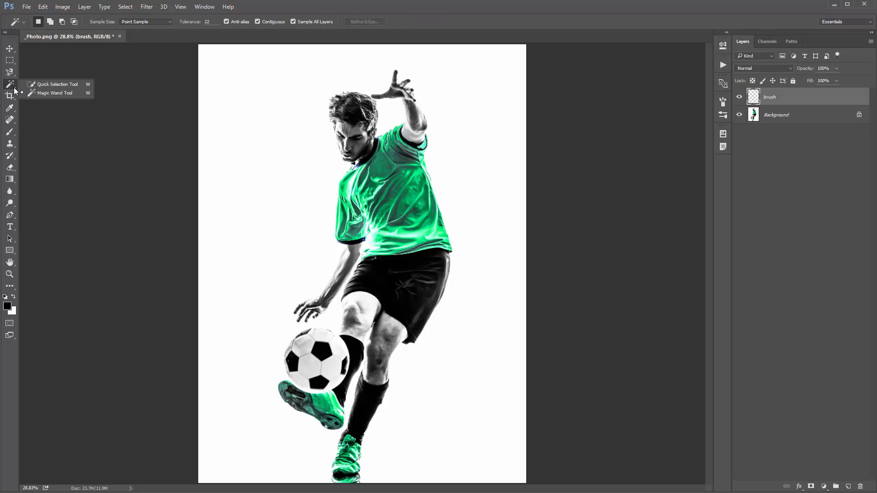
click(64, 94)
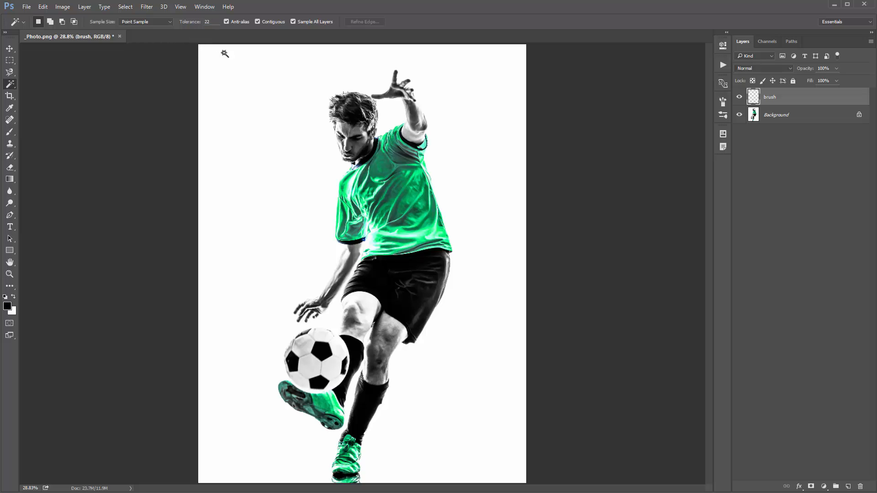
click(236, 80)
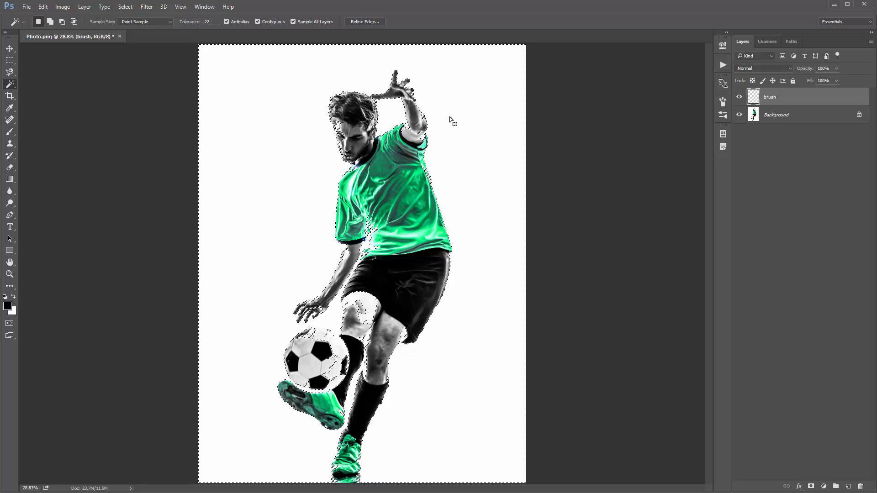
key(v)
key(ctrl)
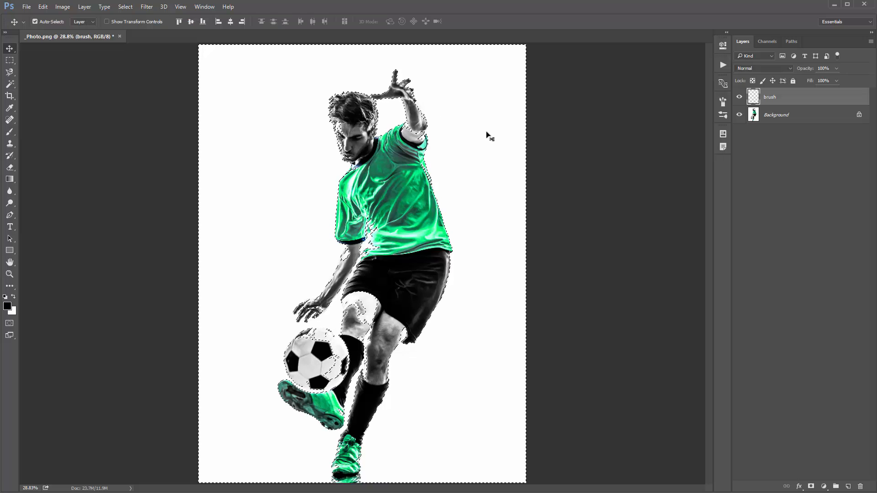
key(ctrl+shift+i)
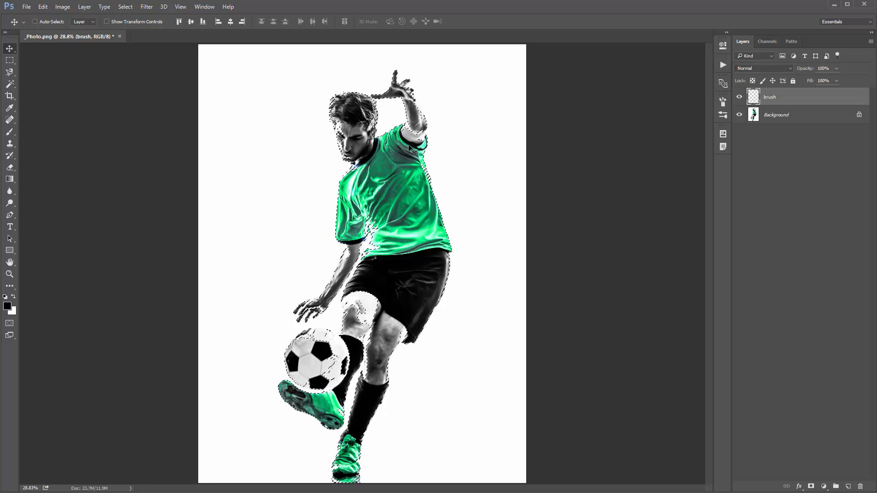
- Set the foreground color to ff0000, fill the player selection with it on the brush layer, and deselect
key(i)
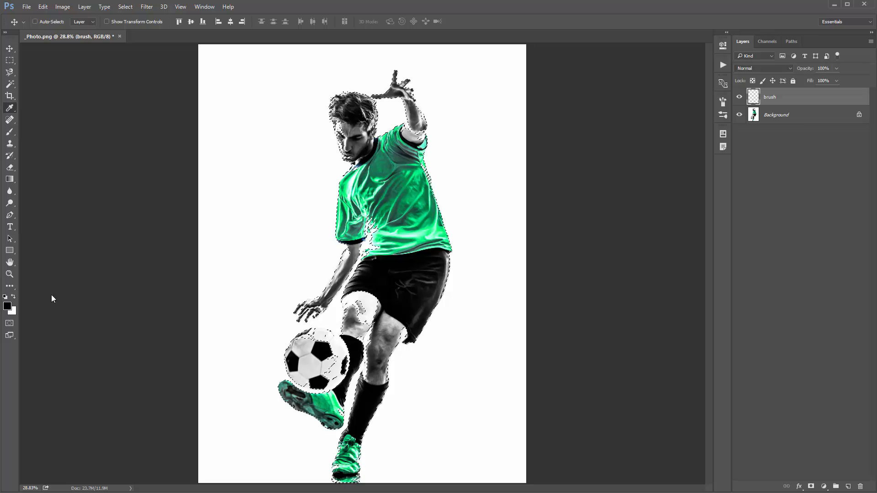
click(7, 306)
text(ff0000)
click(775, 52)
key(v)
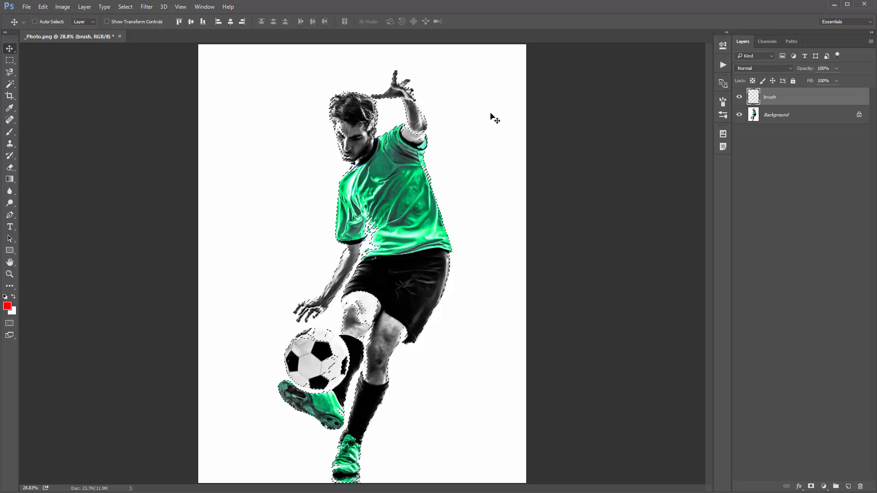
key(alt+BackSpace)
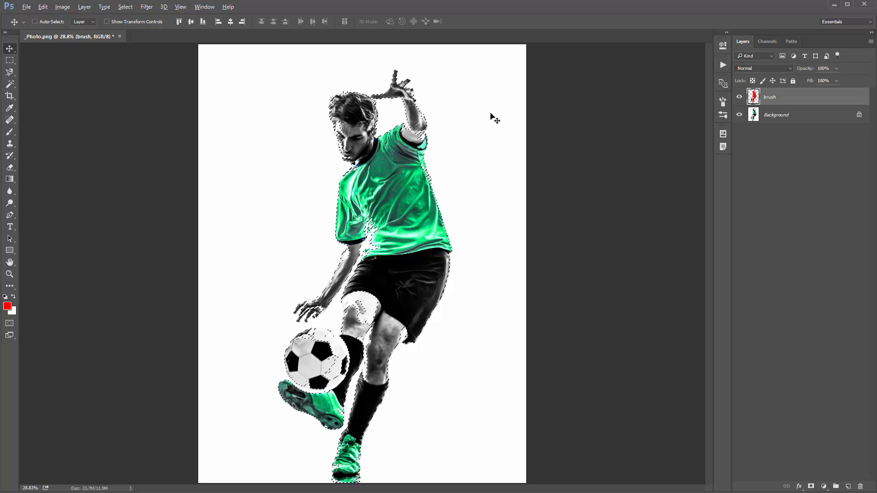
key(ctrl+d)
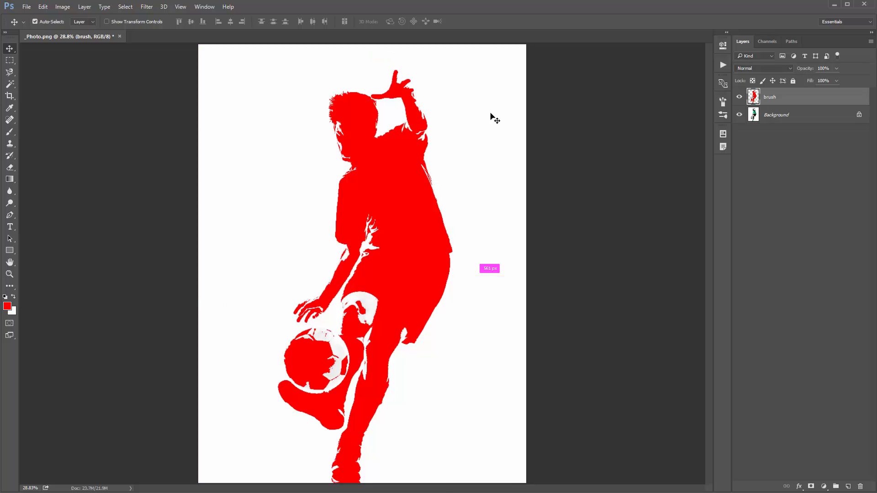
- Trace a closed Pen path around the unfilled gaps at the face, arm, ball and legs, convert it to a selection and fill it red
key(p)
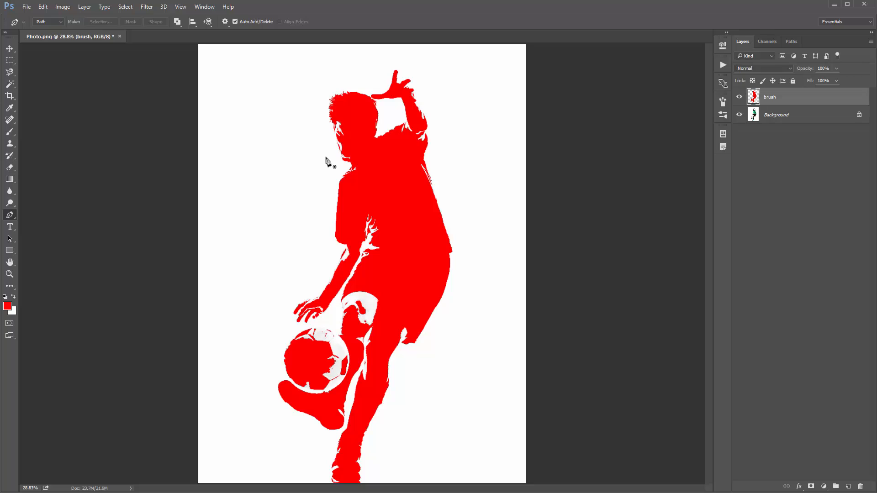
click(335, 126)
click(335, 139)
click(340, 153)
click(351, 164)
click(342, 178)
click(340, 207)
click(342, 232)
click(347, 245)
click(340, 262)
click(323, 292)
click(303, 302)
click(322, 311)
click(347, 269)
drag(357, 247, 357, 232)
click(362, 206)
click(363, 243)
click(345, 310)
click(345, 317)
click(343, 328)
click(341, 334)
drag(316, 328, 303, 328)
drag(284, 363, 284, 388)
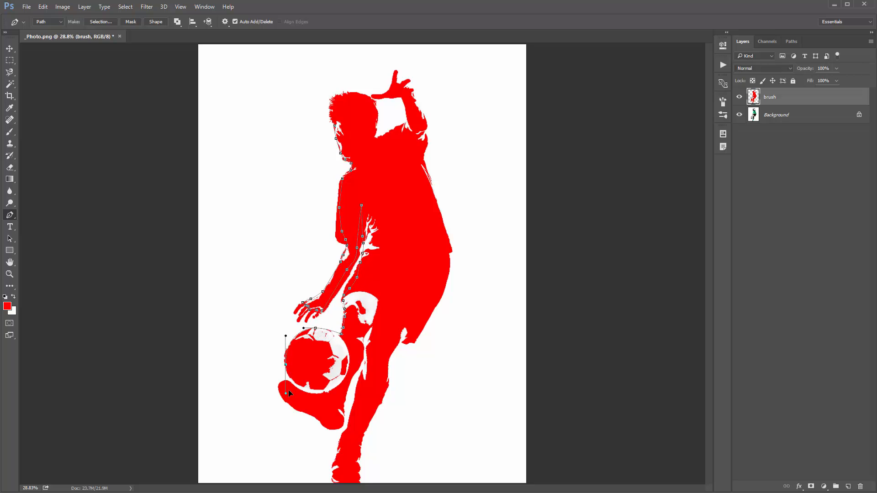
click(306, 388)
click(292, 389)
click(314, 401)
click(333, 415)
click(341, 418)
click(343, 415)
click(352, 375)
click(360, 351)
click(362, 347)
click(403, 348)
click(424, 261)
click(412, 196)
click(334, 125)
key(ctrl+Return)
key(alt+BackSpace)
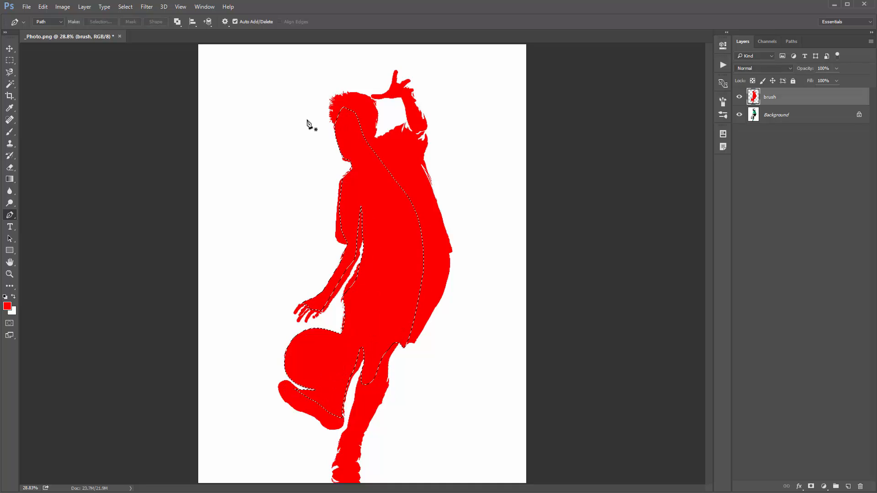
- Outline the small remaining gap below the raised arm with the Pen tool and fill it red on the brush layer
key(ctrl+d)
click(408, 119)
click(399, 138)
click(425, 124)
key(ctrl+Return)
key(alt+BackSpace)
key(v)
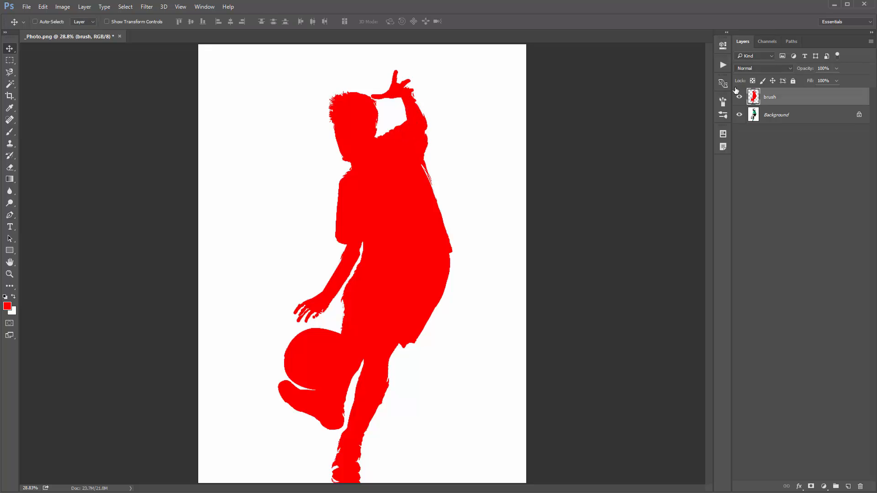
- Hide the brush layer and trace a closed Pen path around the white gap between the player's legs
click(739, 97)
key(z)
drag(365, 343, 451, 316)
key(p)
drag(397, 173, 398, 180)
drag(390, 191, 386, 194)
drag(377, 201, 371, 207)
drag(356, 226, 350, 235)
drag(333, 264, 331, 273)
drag(328, 291, 327, 298)
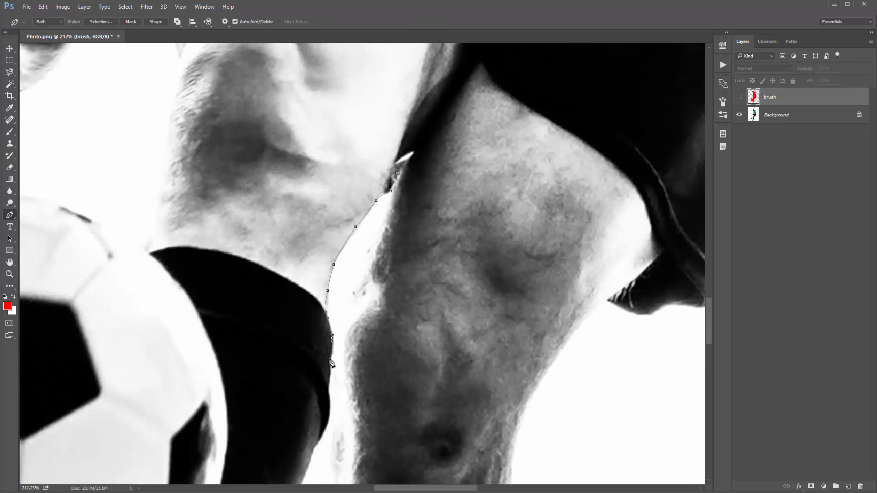
drag(368, 259, 373, 249)
click(393, 196)
click(398, 173)
- Convert the leg-gap path to a selection, show the brush layer, delete the red inside it and deselect
key(ctrl+Return)
click(739, 97)
key(Delete)
key(ctrl+d)
key(ctrl+0)
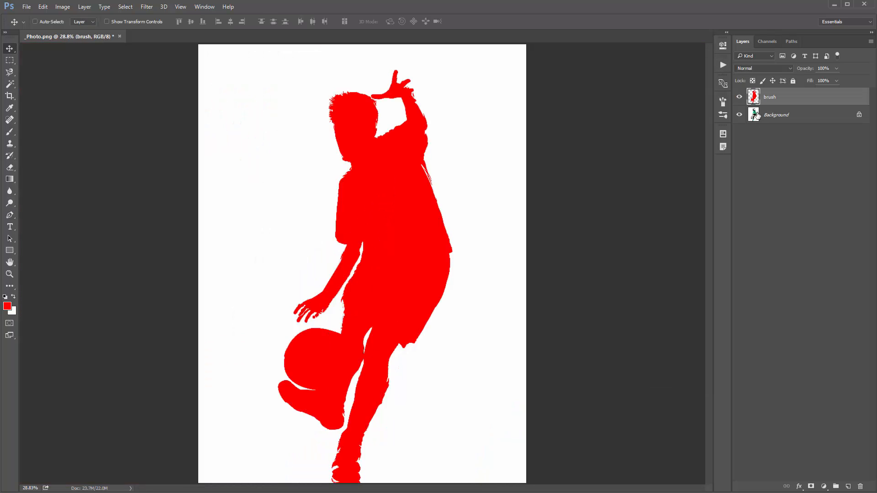
- Move the red silhouette up and left off the player, and undo the move
drag(432, 180, 366, 142)
key(ctrl+z)
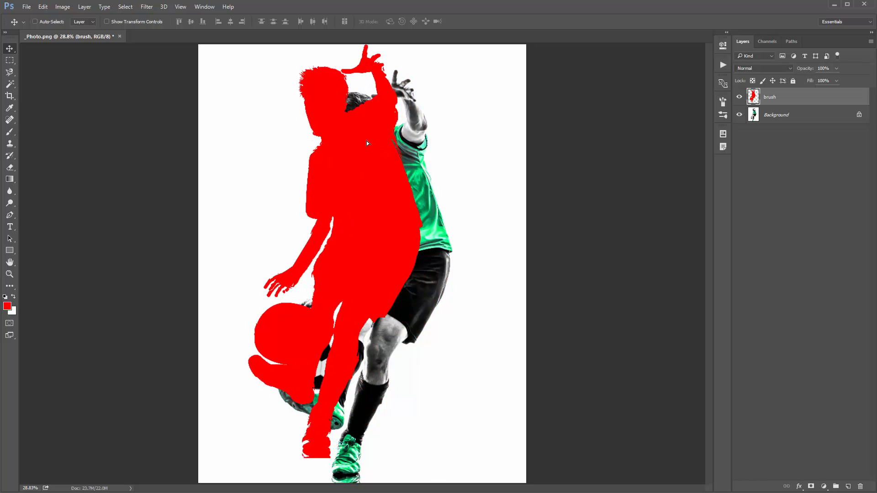
key(ctrl+z)
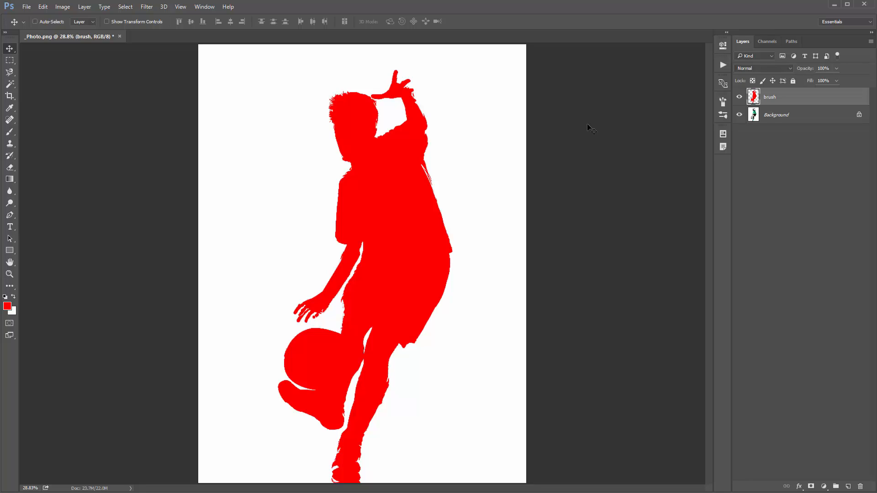
- Load the Divide.atn action set from the Divide folder on the Desktop
click(204, 7)
click(218, 74)
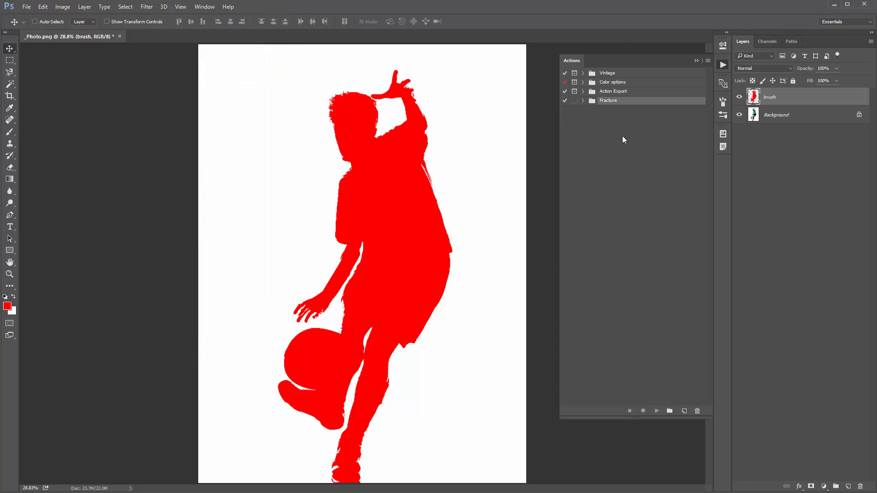
click(709, 61)
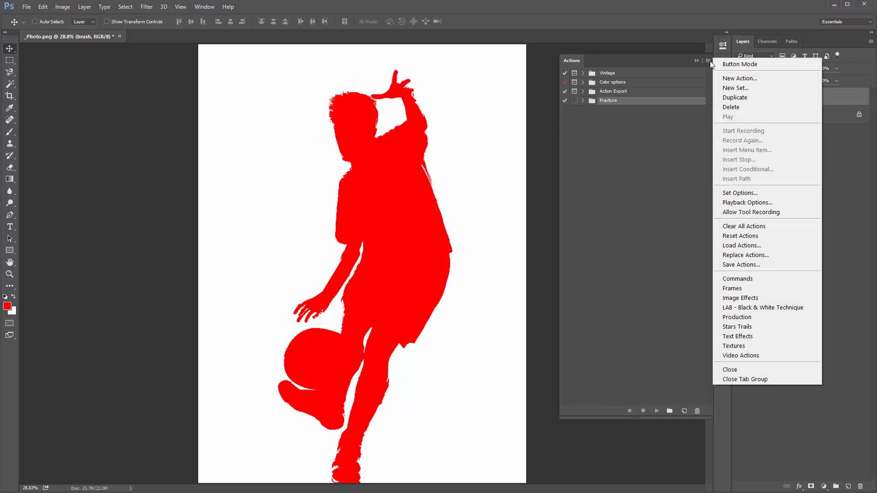
click(773, 244)
drag(340, 40, 314, 58)
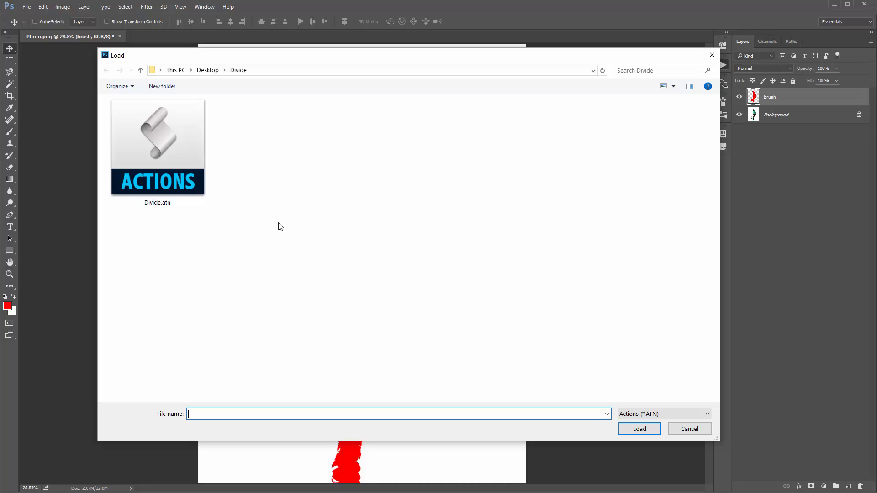
double_click(138, 147)
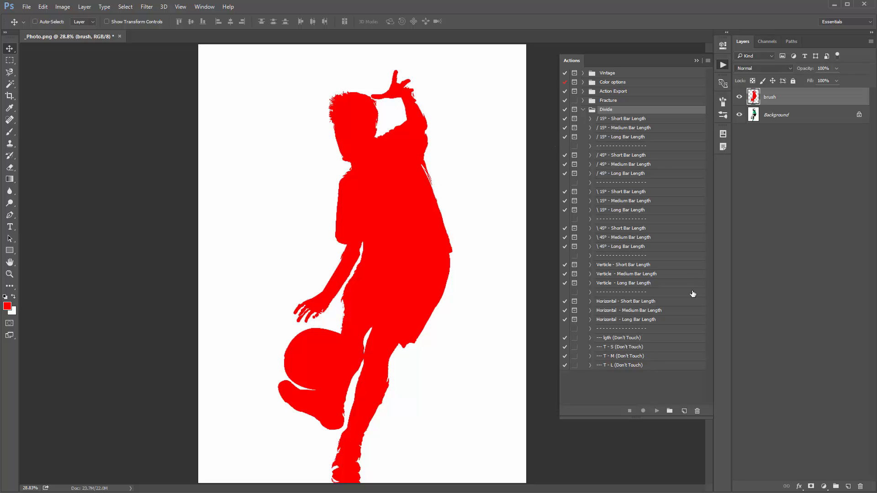
- Examine the actions in the Divide set, including the helper actions marked Don't Touch
click(622, 119)
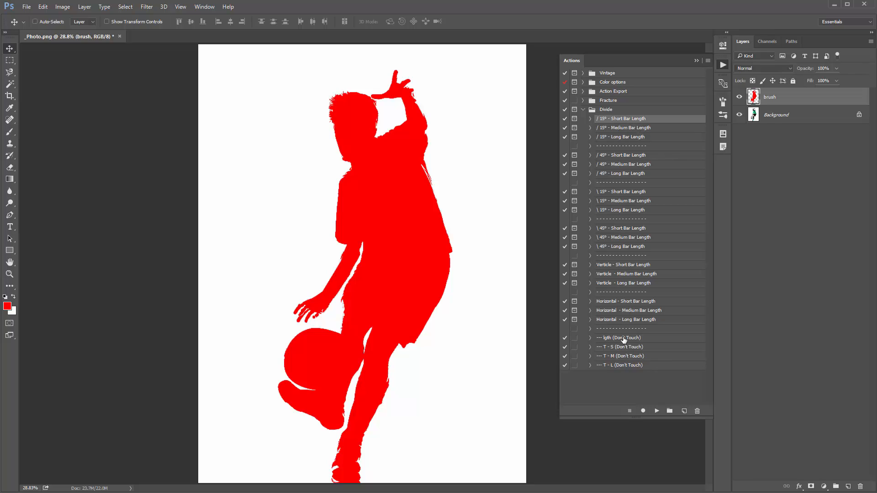
click(643, 339)
shift+click(617, 365)
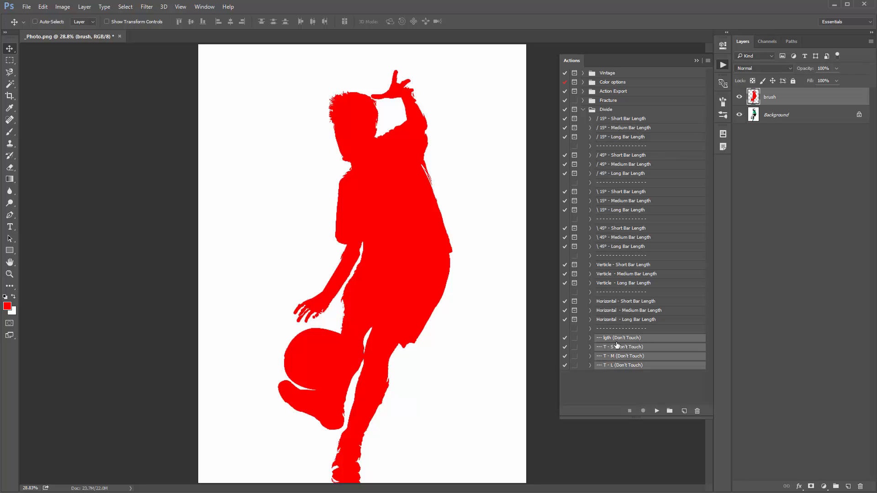
click(633, 341)
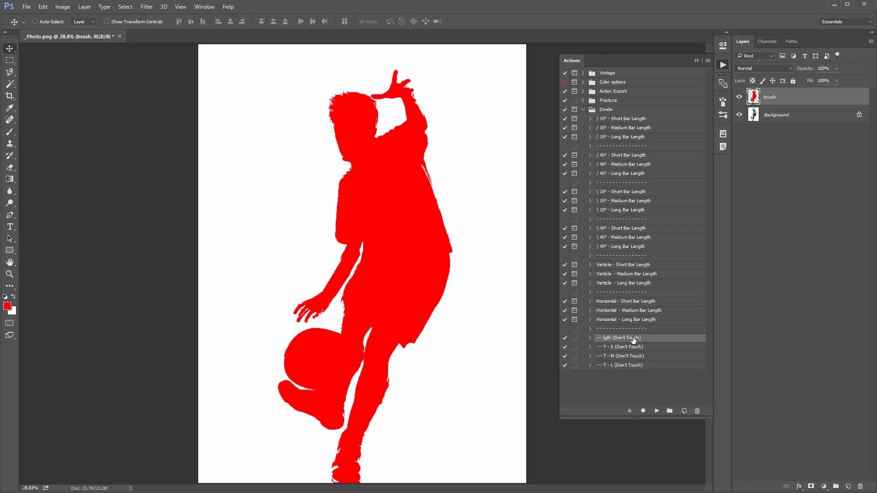
shift+click(612, 366)
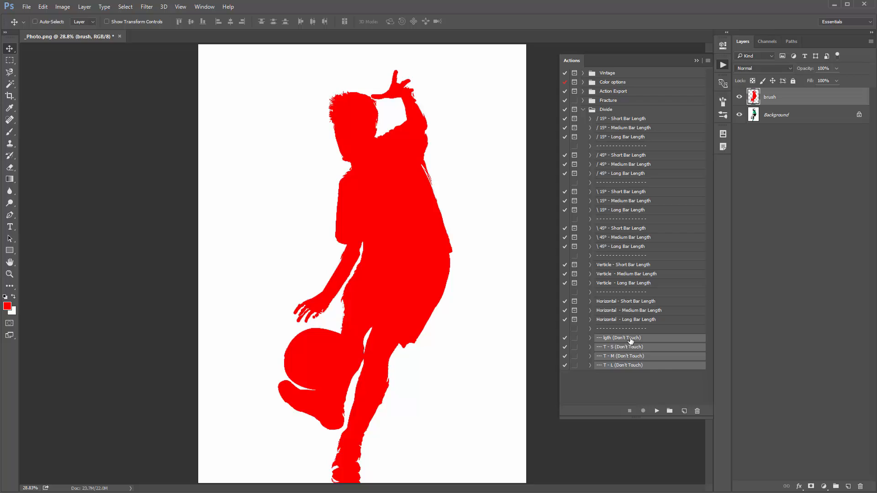
click(628, 347)
click(634, 148)
click(633, 212)
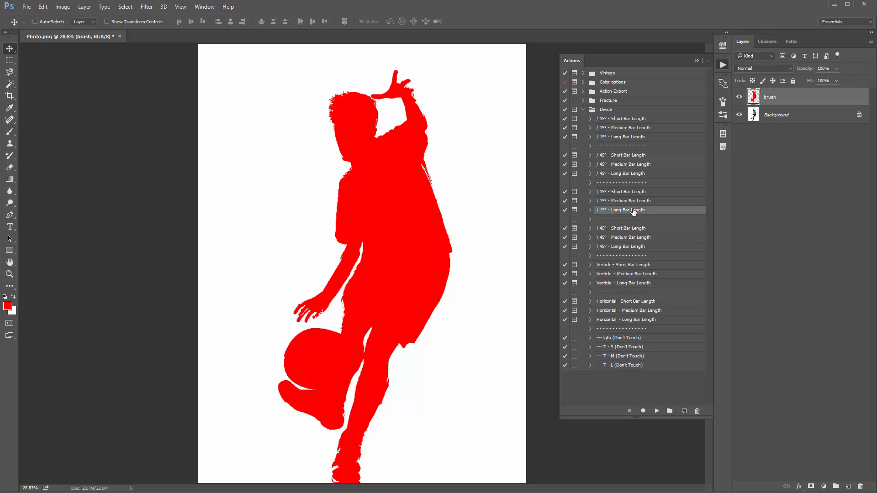
click(630, 348)
shift+click(620, 357)
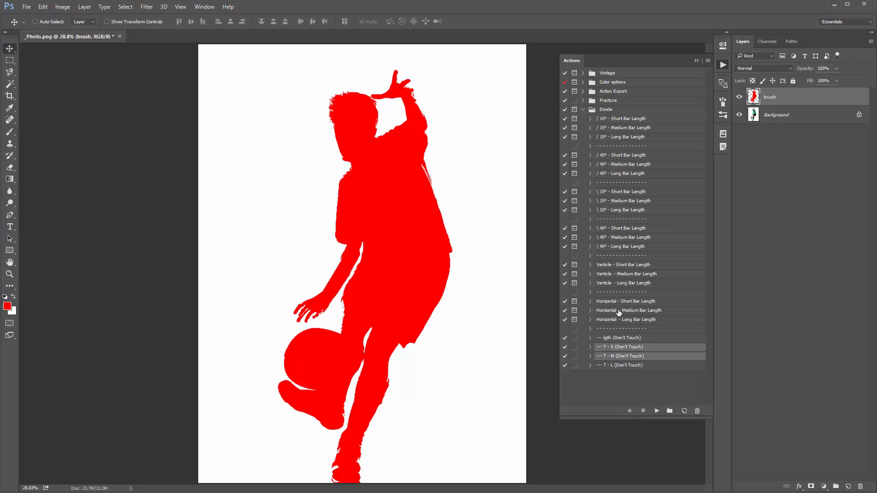
click(638, 338)
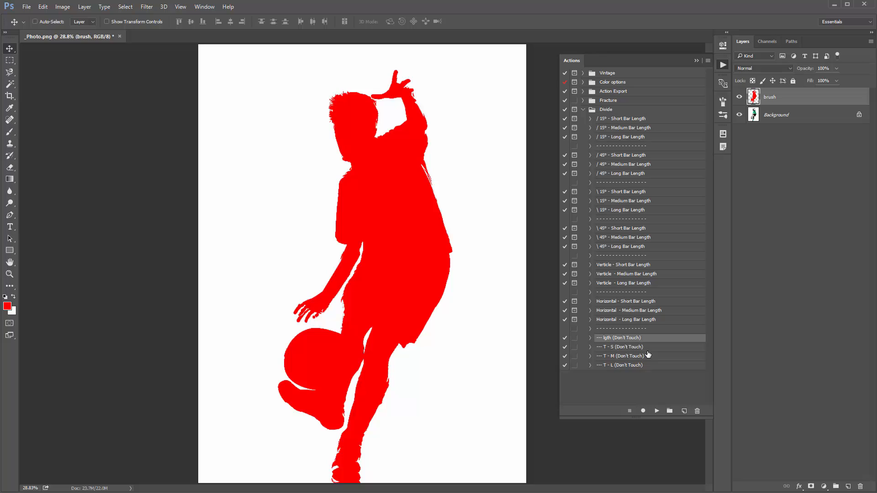
click(633, 211)
click(609, 113)
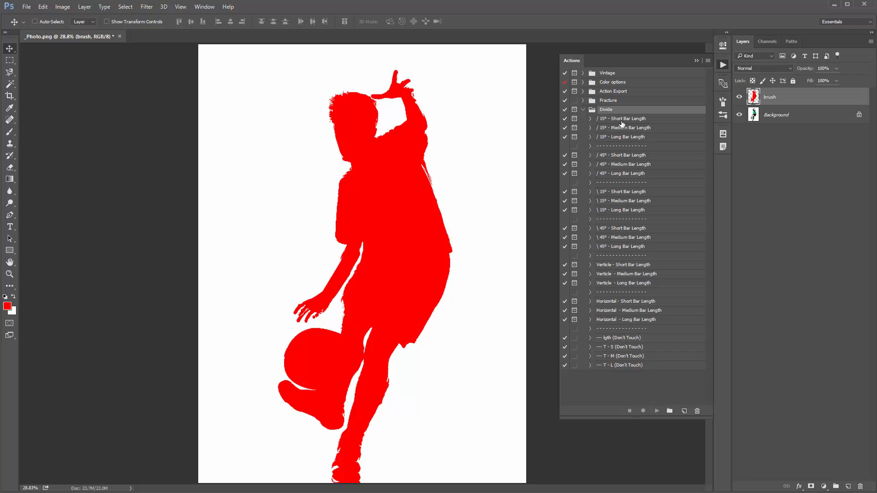
- Compare the short, medium and long bar length variants of the / 15º action
click(615, 121)
shift+click(621, 137)
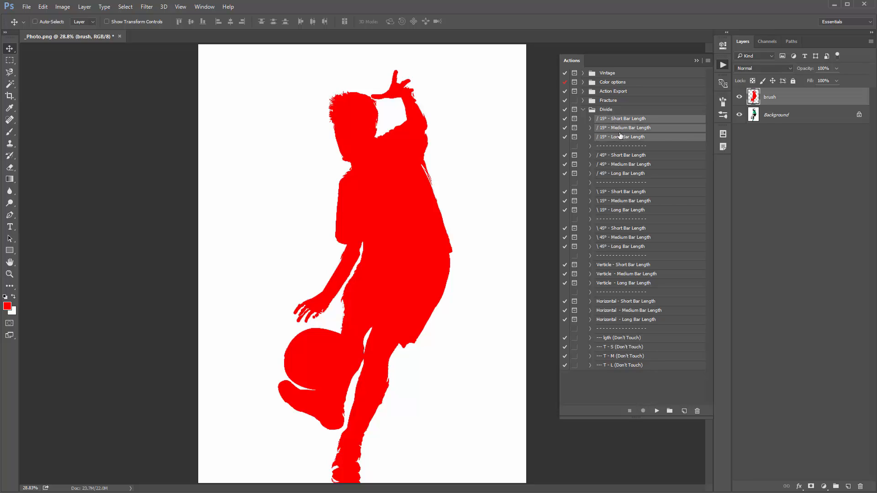
click(623, 122)
shift+click(630, 137)
click(605, 120)
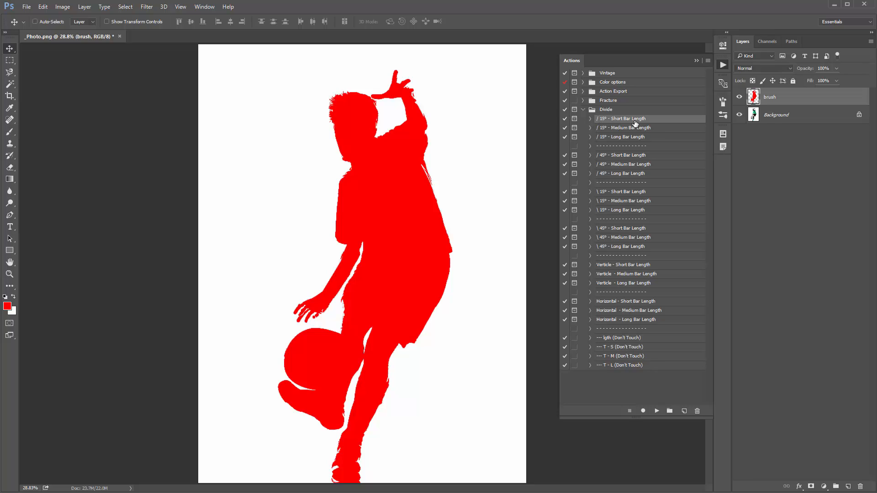
shift+click(645, 131)
click(641, 130)
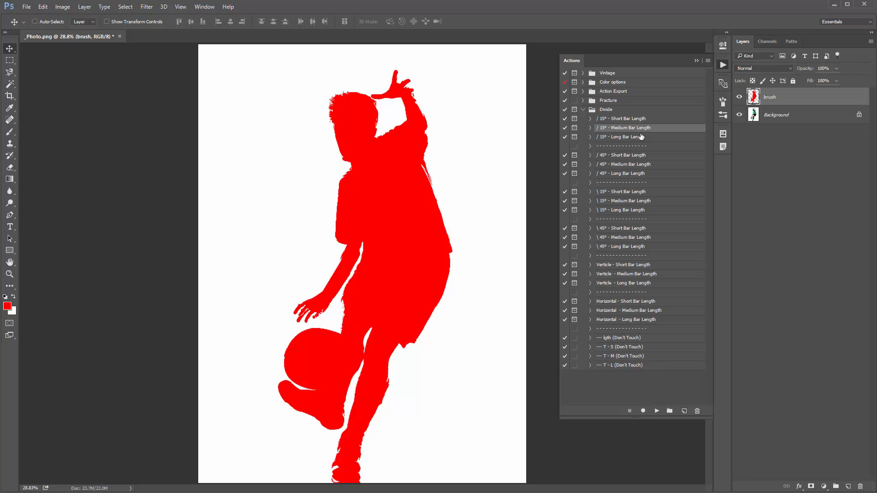
click(641, 137)
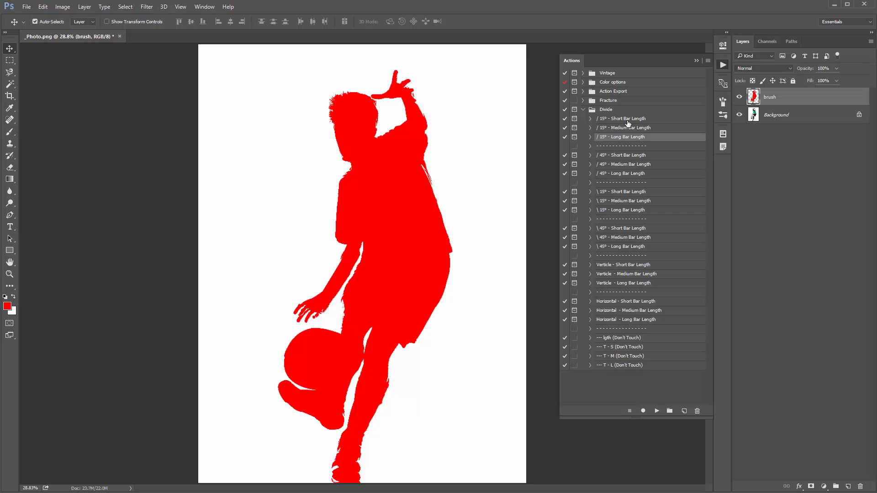
- Create a new layer, set the foreground color to 000000 and fill a thin horizontal bar beside the player's shoulder
key(ctrl+shift+n)
key(Return)
key(m)
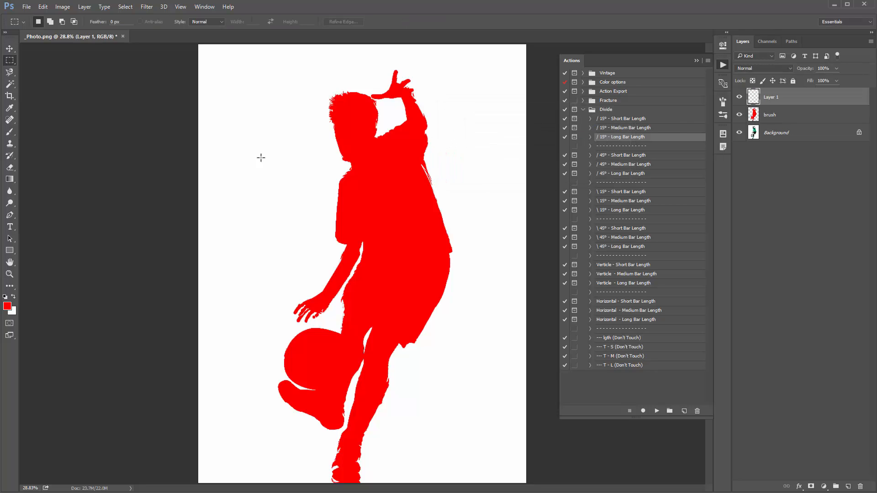
click(7, 306)
text(000000)
click(780, 53)
drag(224, 165, 336, 177)
key(alt+BackSpace)
key(ctrl+d)
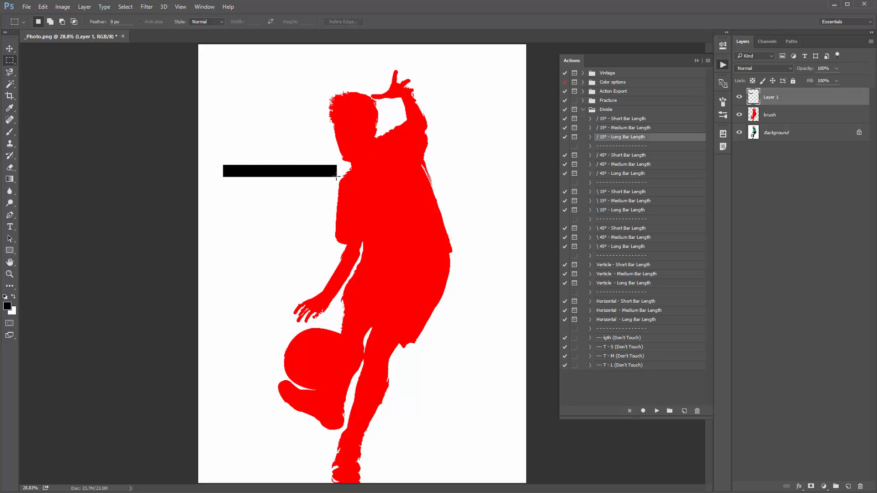
- Try rotating the black bar to -15º and -45º to preview the rising slants, and cancel the transform
key(v)
click(624, 119)
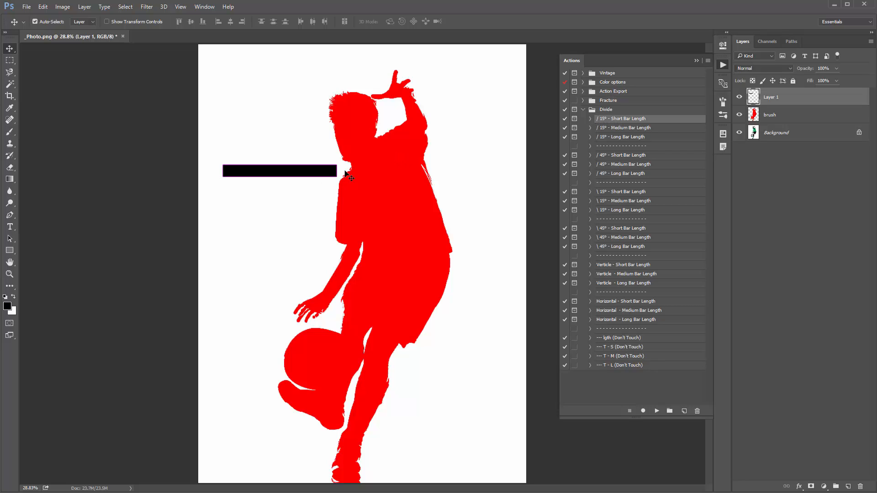
key(ctrl+t)
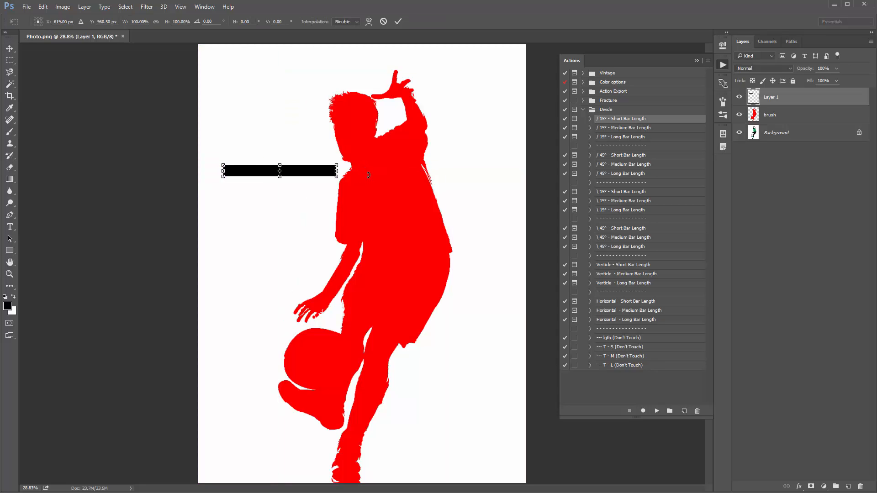
drag(368, 175, 353, 152)
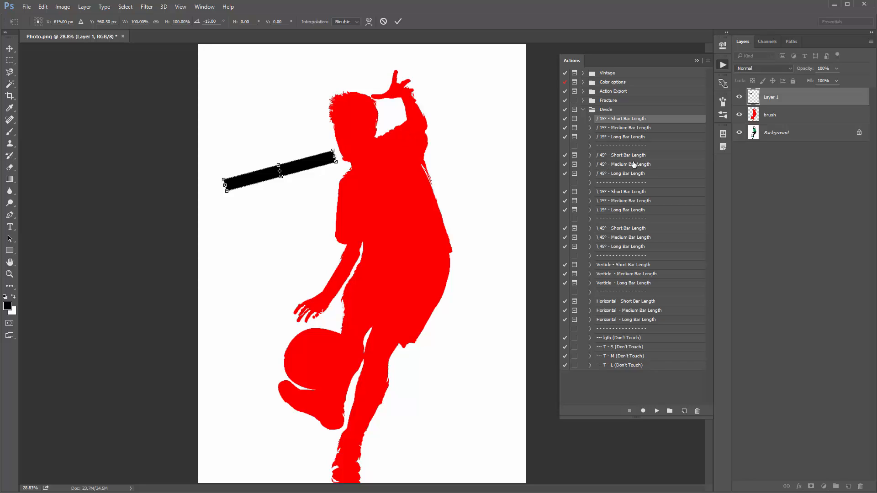
drag(390, 149, 349, 101)
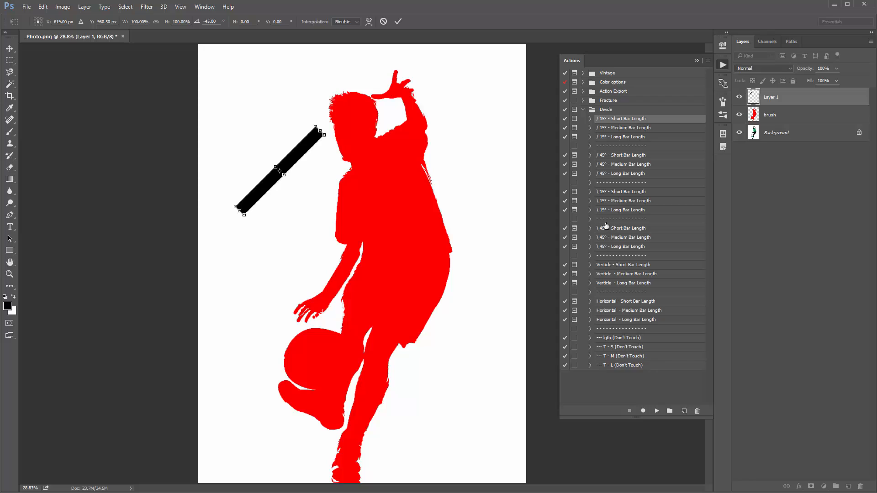
key(Escape)
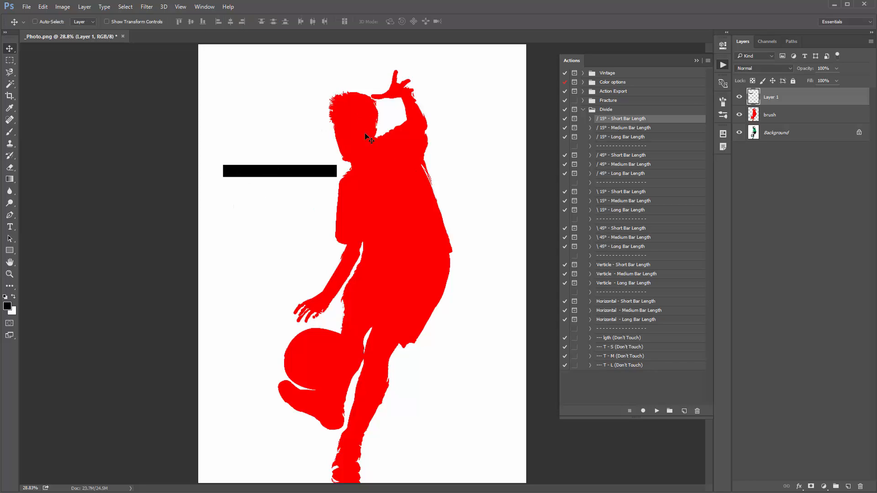
- Try rotating the black bar to 15º and 45º to preview the falling slants, and cancel the transform
click(615, 192)
key(ctrl+t)
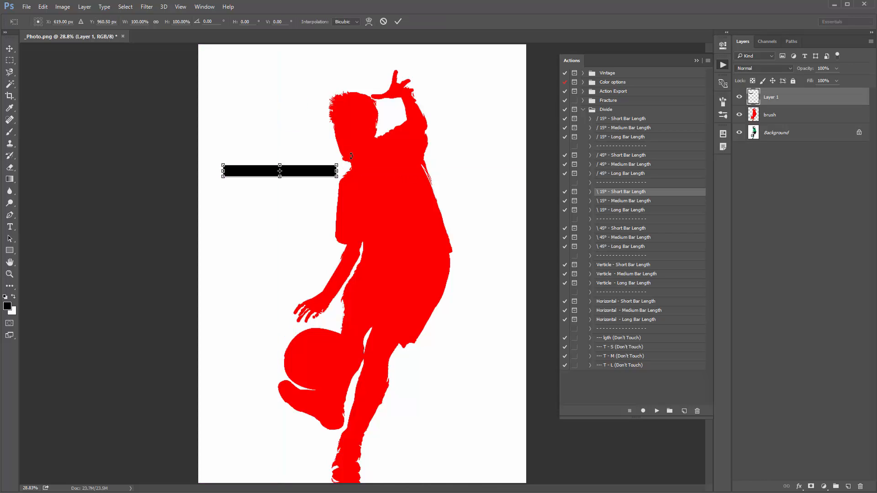
drag(351, 156, 350, 178)
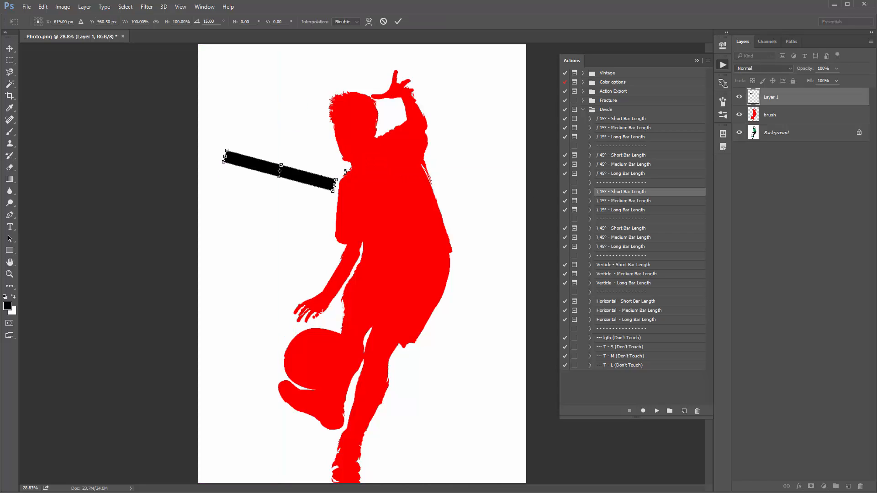
drag(468, 198, 391, 234)
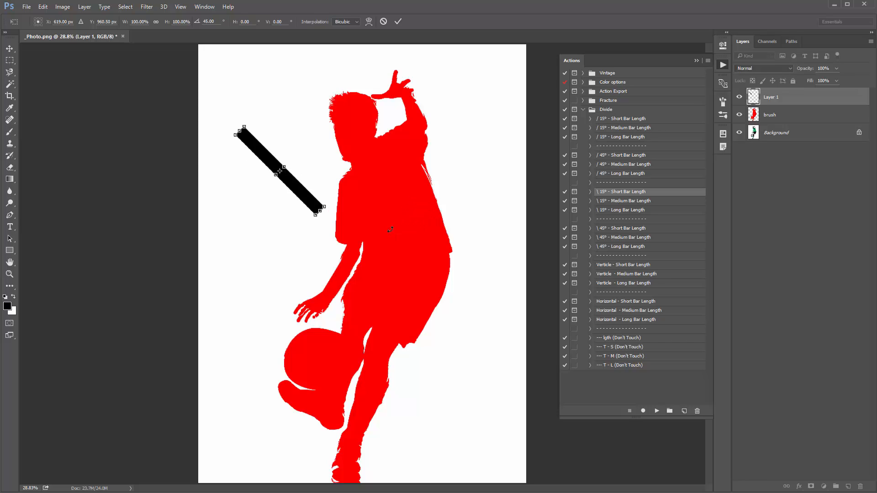
key(Escape)
- Delete the black bar layer and select the / 45º - Medium Bar Length action in the Divide set
click(627, 276)
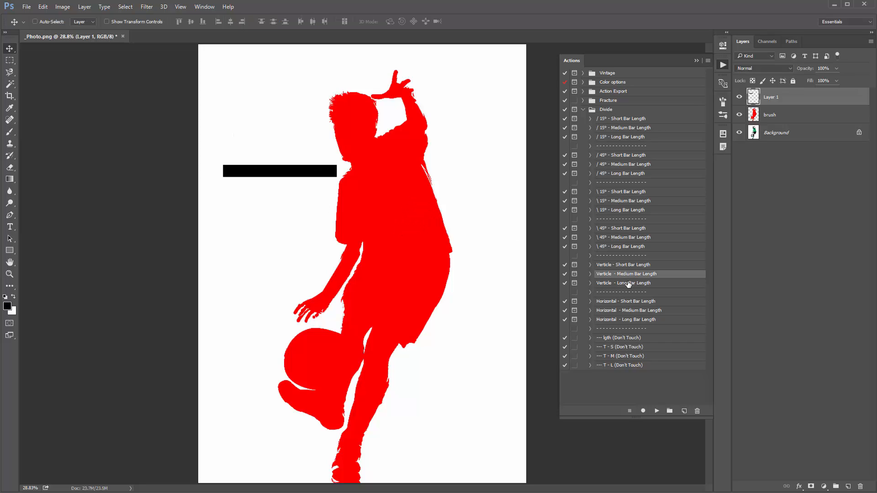
click(633, 302)
click(635, 311)
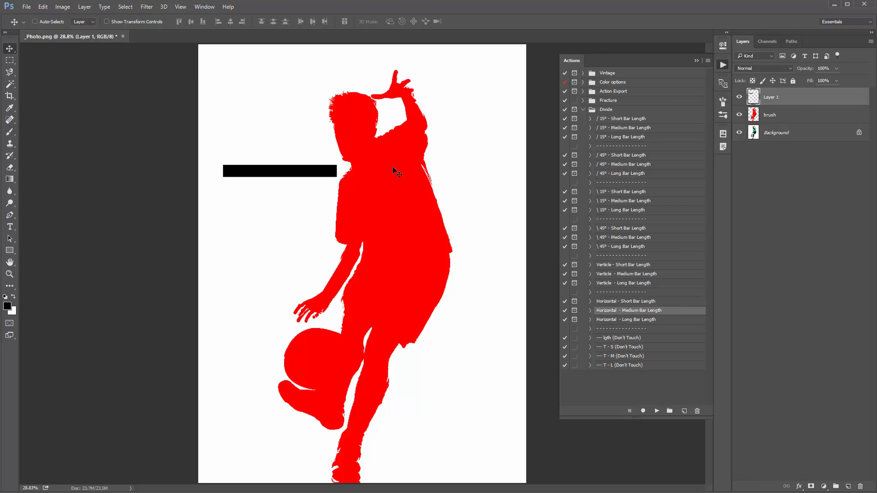
key(Delete)
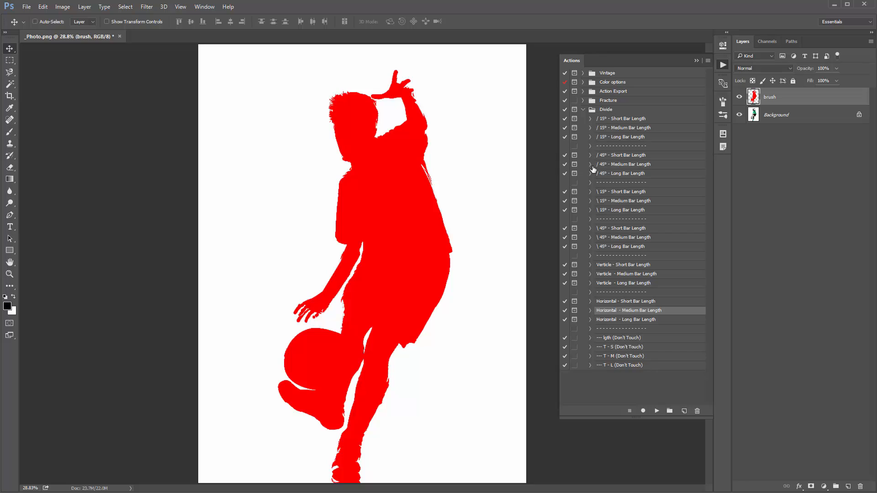
click(626, 165)
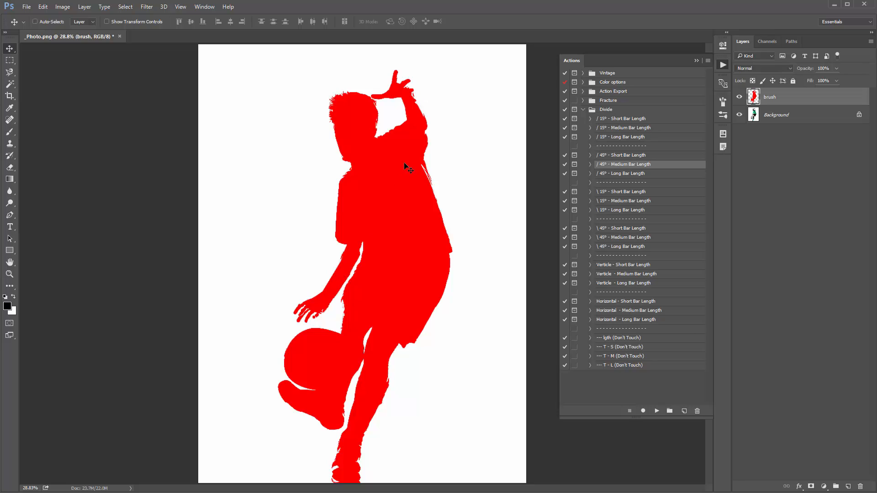
- Play the / 45º - Medium Bar Length action, continue past its instructions and move the Color Range dialog clear of the canvas
click(658, 411)
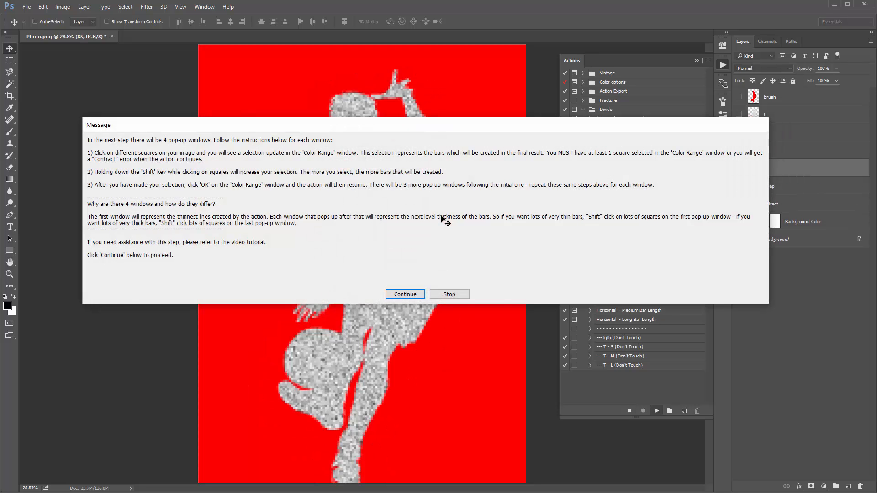
drag(420, 127, 385, 132)
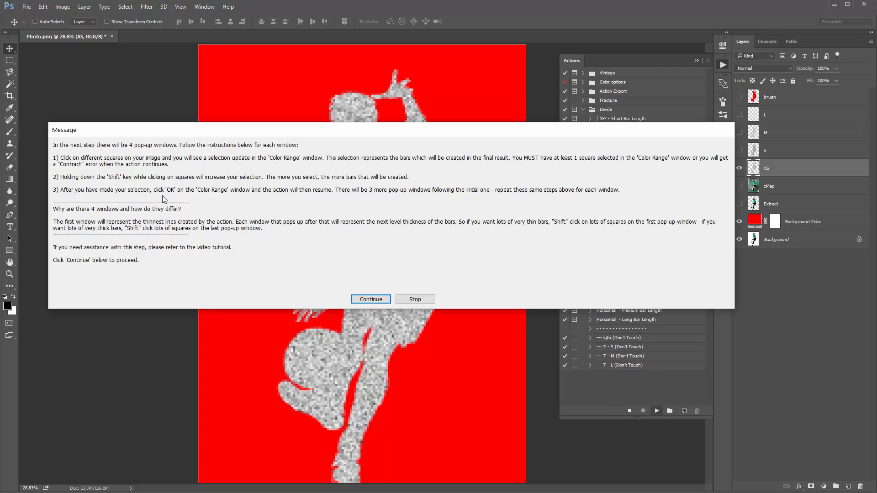
click(371, 300)
mouse_move(141, 89)
mouse_down()
mouse_move(169, 96)
mouse_move(149, 93)
mouse_up()
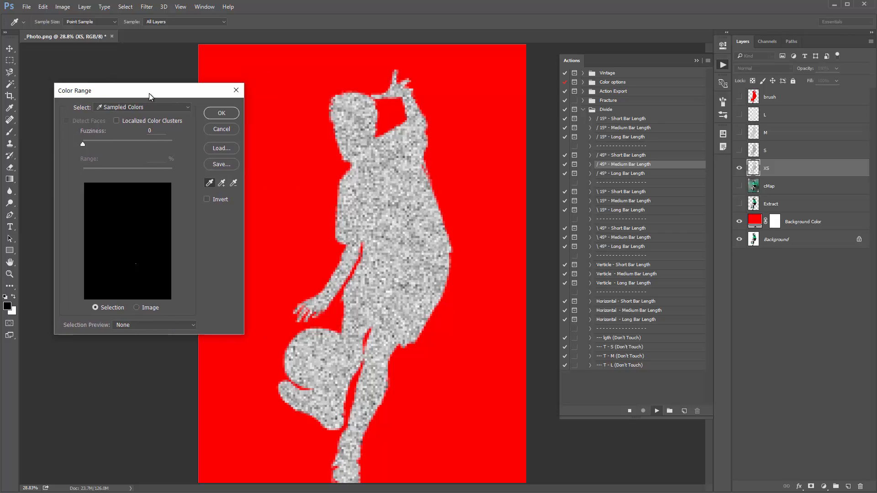
drag(92, 93, 98, 82)
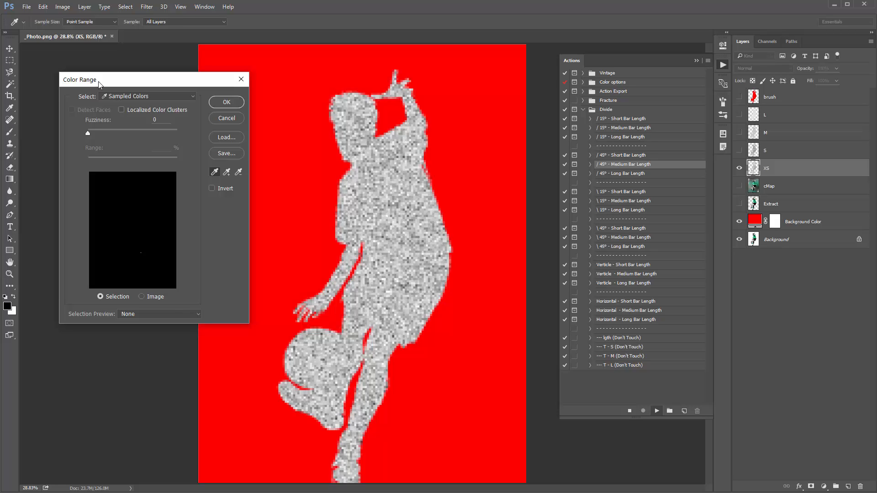
drag(100, 84, 95, 78)
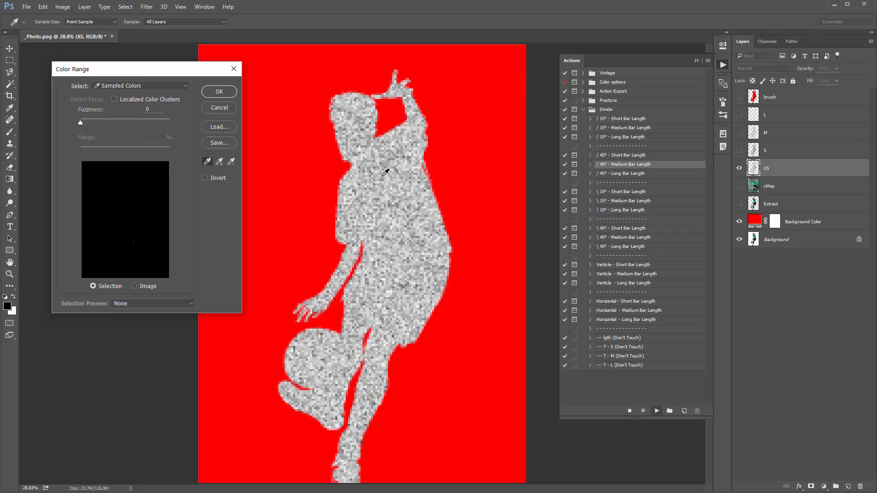
- Try sampling various grey squares on the player's torso to compare Color Range selections for the XS layer
click(382, 162)
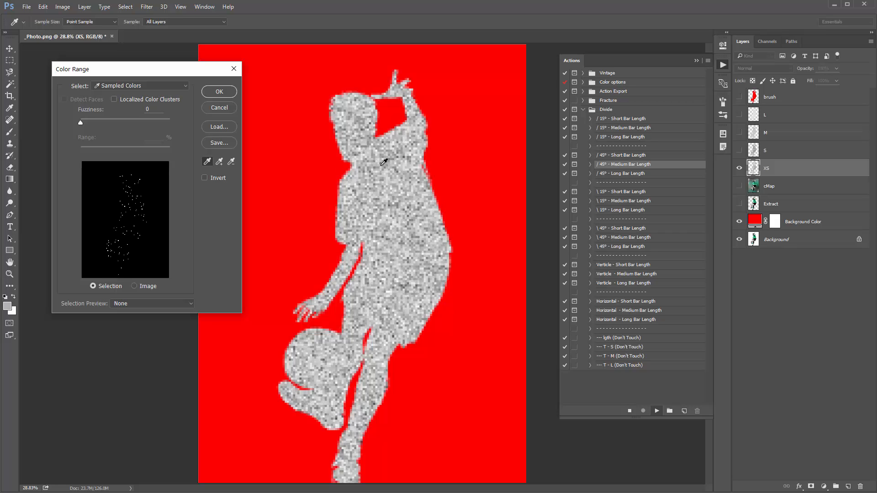
click(414, 222)
click(374, 211)
click(388, 170)
click(403, 249)
click(371, 274)
click(379, 226)
click(375, 222)
click(389, 193)
click(356, 143)
click(355, 140)
click(379, 180)
click(386, 203)
click(404, 175)
drag(388, 157, 396, 214)
click(388, 163)
click(378, 197)
click(379, 166)
click(406, 146)
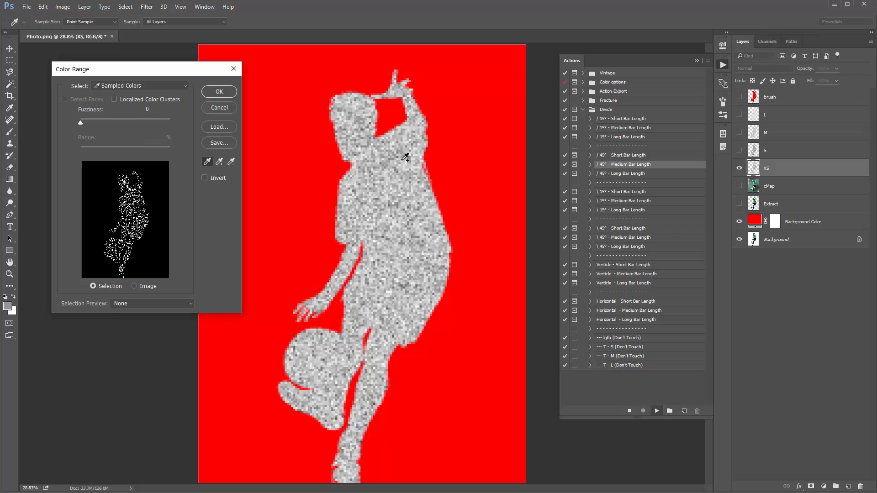
- Try adding more torso squares to the current XS layer color selection to enlarge it
shift+click(405, 208)
shift+click(398, 239)
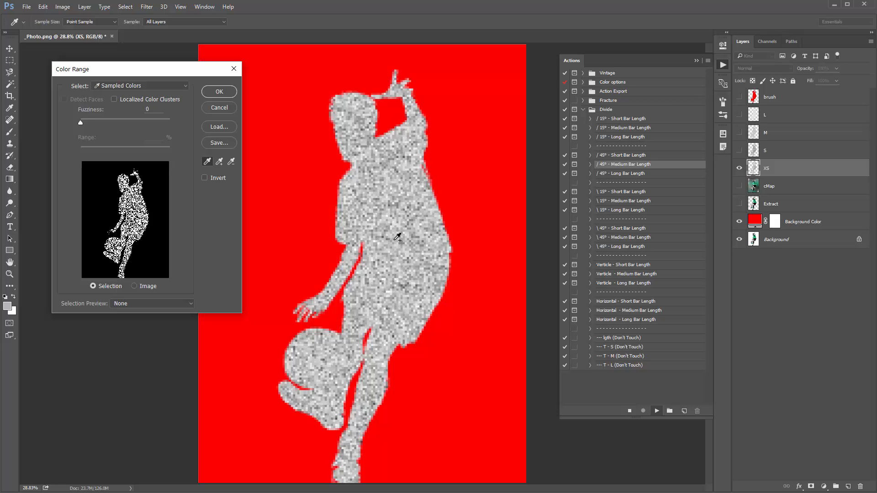
shift+click(375, 176)
- Resample grey squares on the torso for the thinnest bars on the XS layer and accept the color range
click(379, 161)
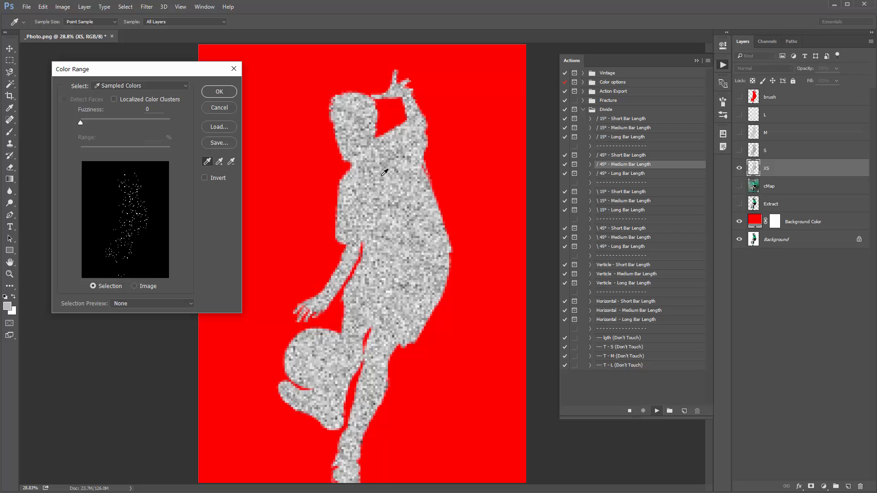
click(395, 223)
click(394, 200)
click(388, 187)
click(392, 201)
click(219, 91)
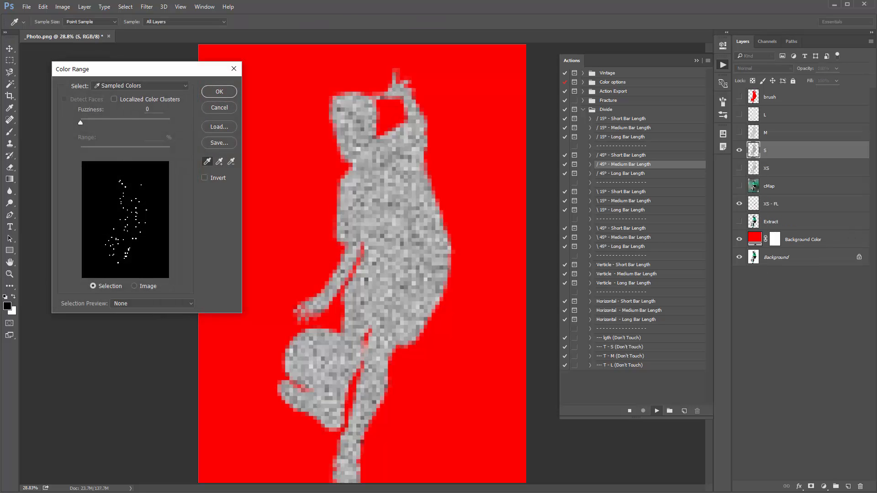
- Sample grey squares on the torso for the S layer's bars and accept the color range
drag(133, 73, 122, 73)
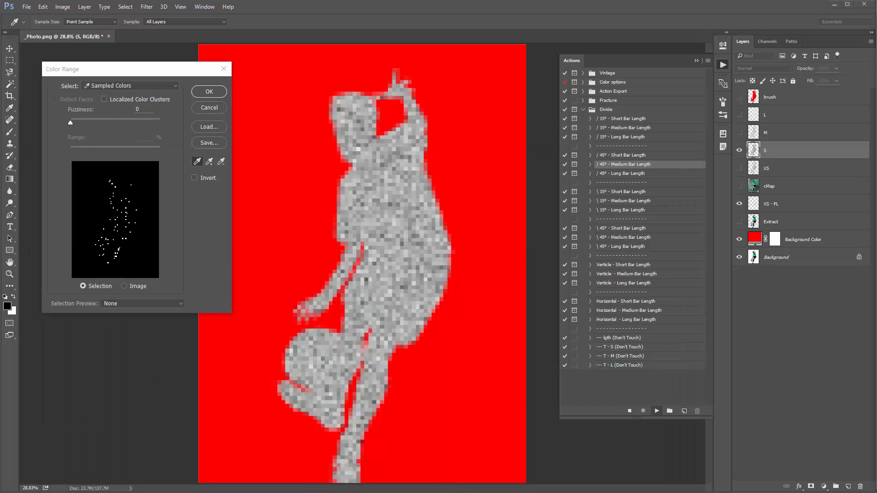
click(401, 155)
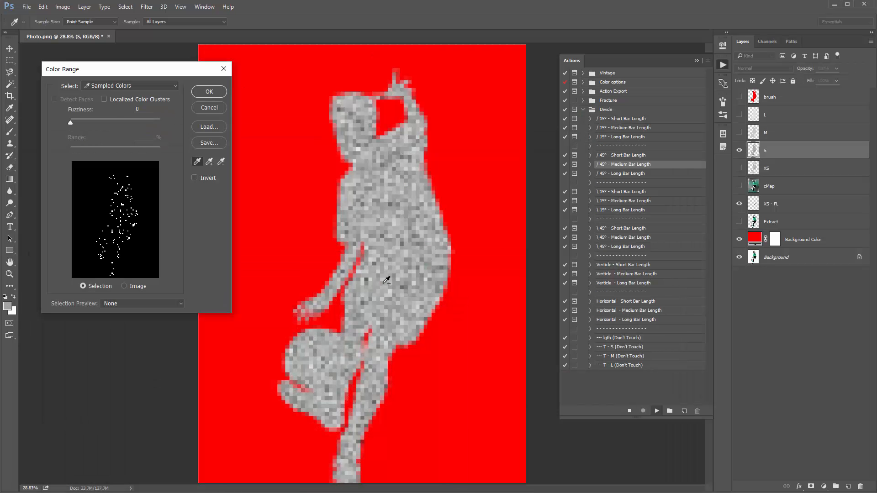
click(373, 199)
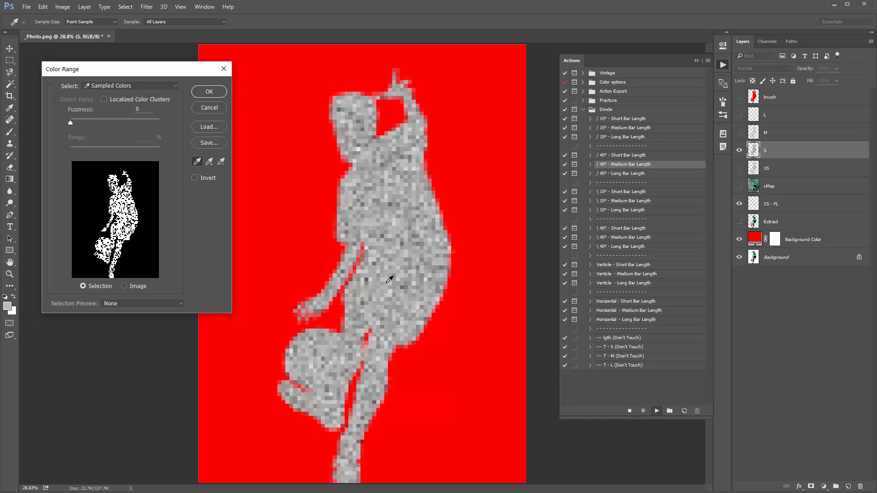
click(380, 181)
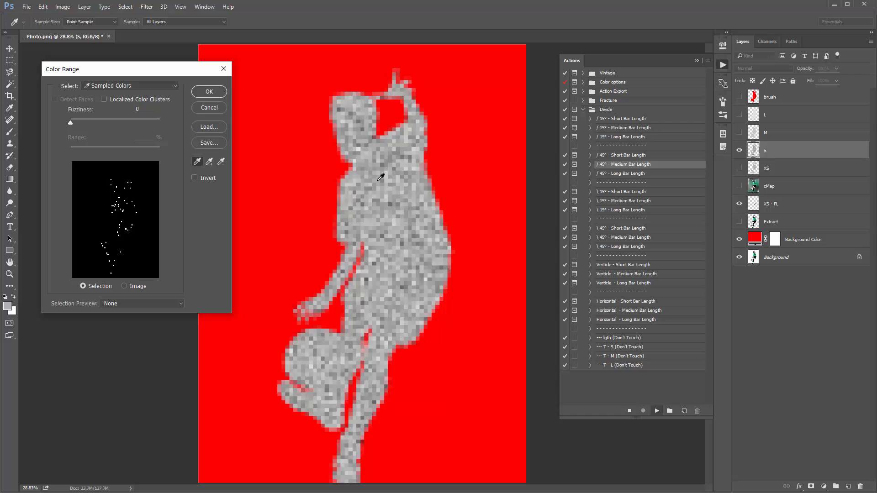
click(384, 218)
click(405, 210)
click(368, 194)
click(209, 92)
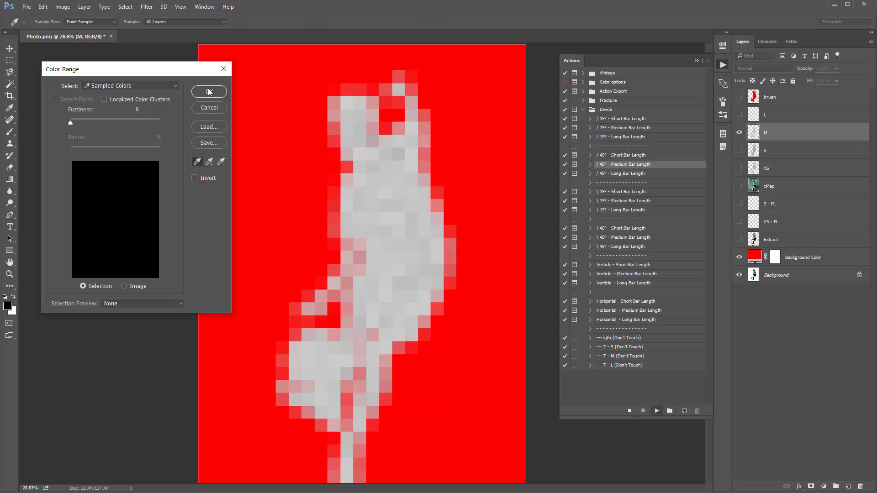
- Try out different square samples across the player for the M layer's Color Range selection
drag(171, 73, 164, 65)
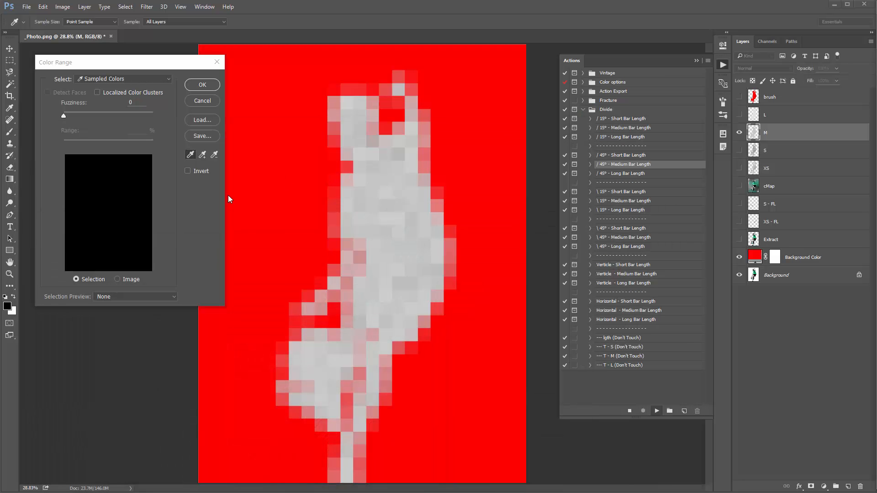
drag(149, 59, 142, 56)
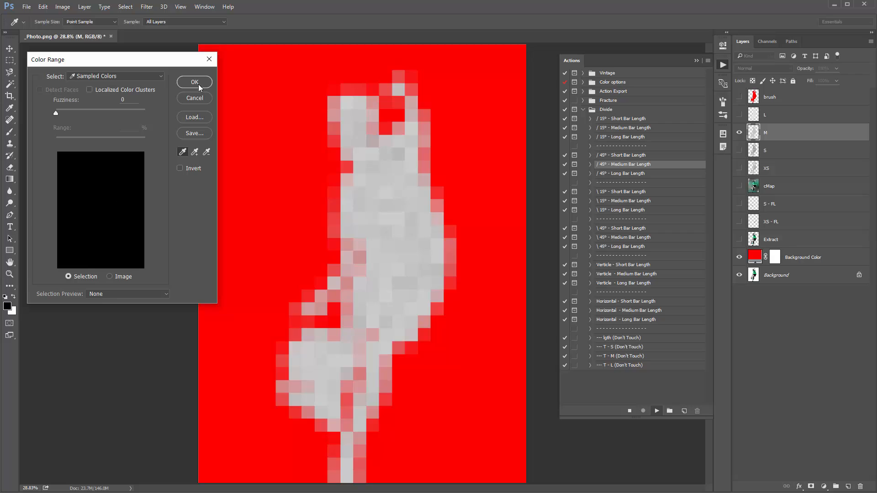
click(398, 158)
click(410, 239)
click(404, 152)
click(379, 306)
click(377, 269)
click(374, 201)
click(389, 175)
click(377, 298)
click(387, 182)
click(403, 150)
click(435, 237)
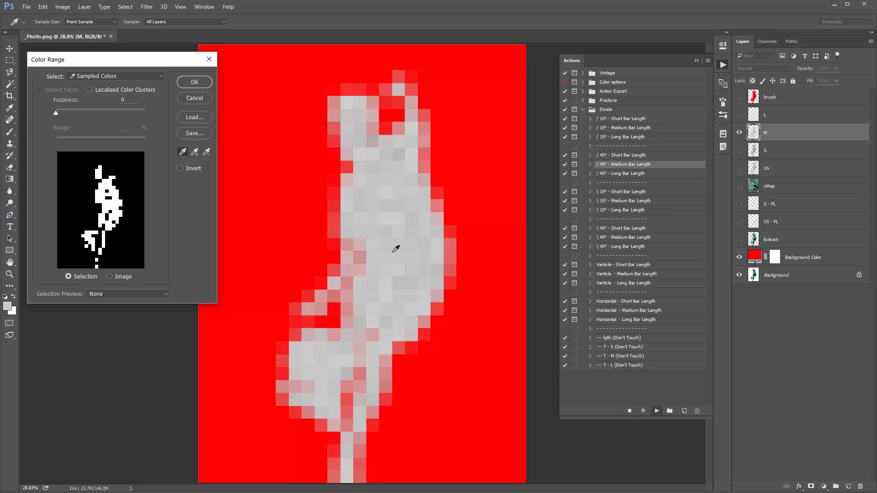
- Sample a small set of squares on the torso for the M layer's bars and accept the color range
click(400, 283)
click(390, 199)
click(394, 184)
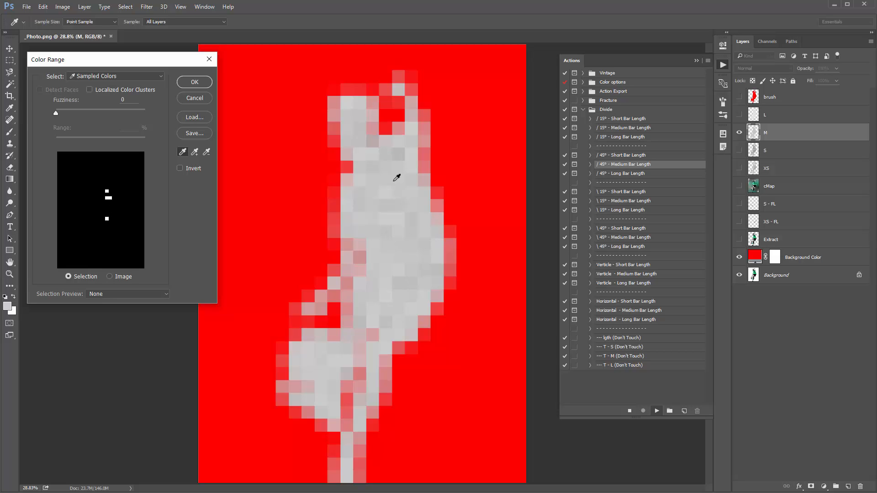
click(399, 170)
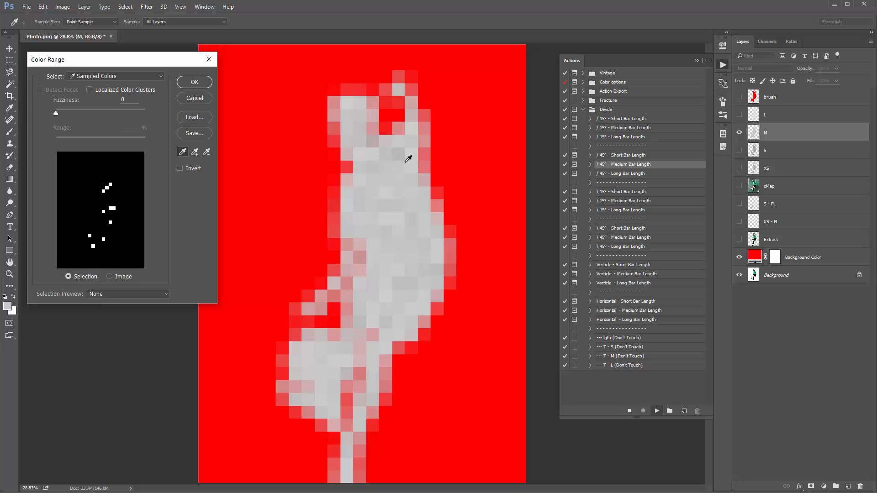
shift+click(411, 293)
click(194, 81)
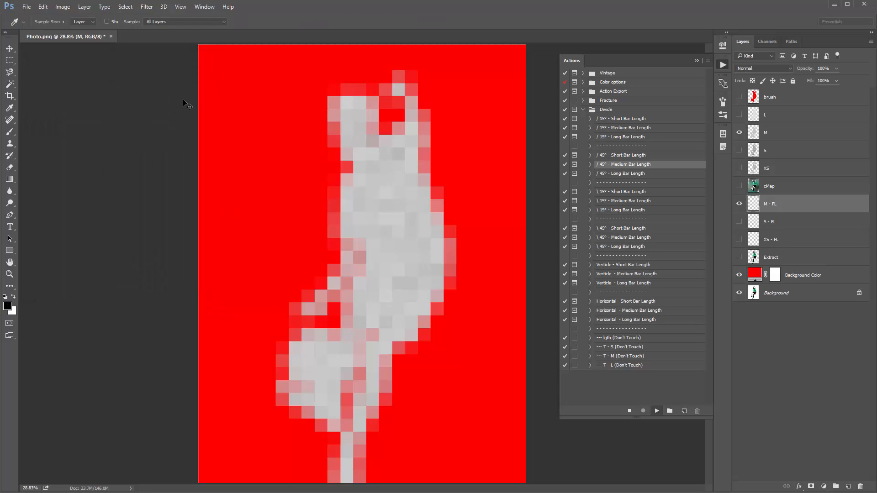
- Sample several large squares on the player for the L layer's thickest bars and accept so the action finishes
drag(135, 63, 143, 71)
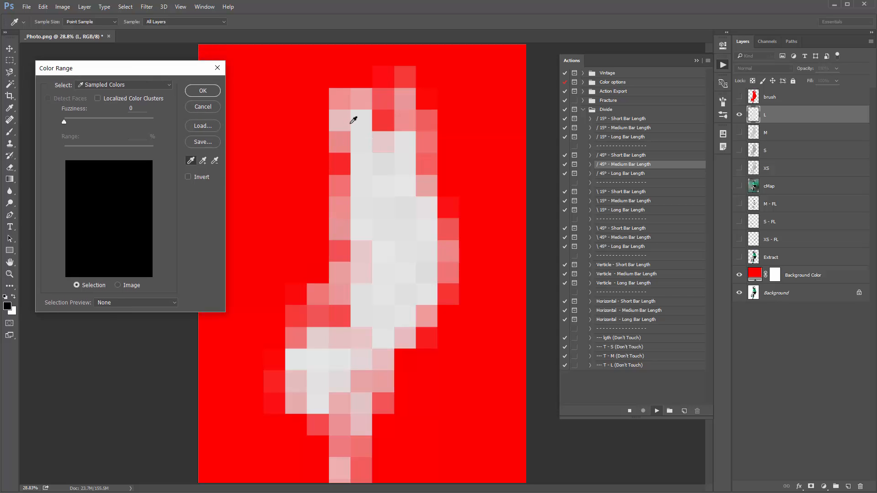
click(403, 205)
shift+click(404, 247)
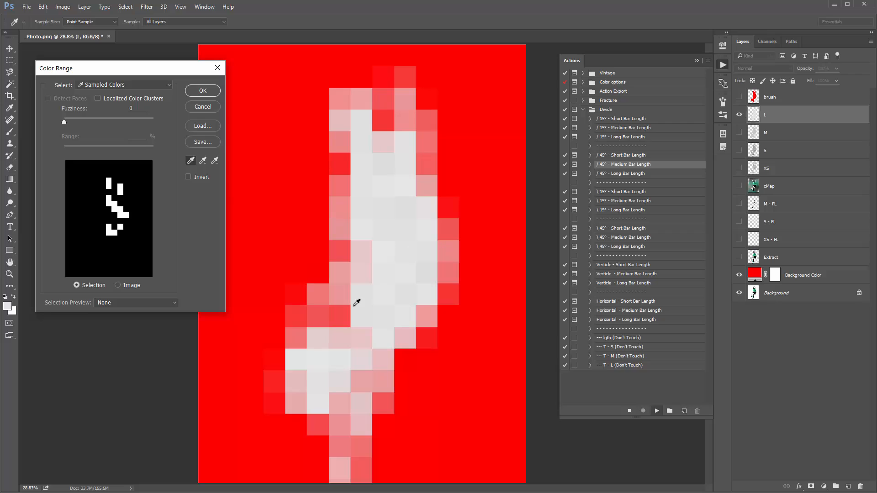
click(340, 379)
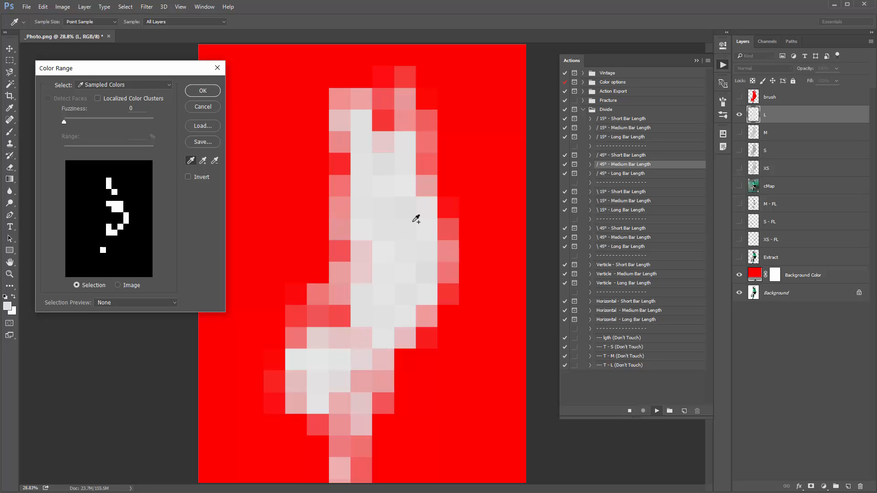
click(203, 92)
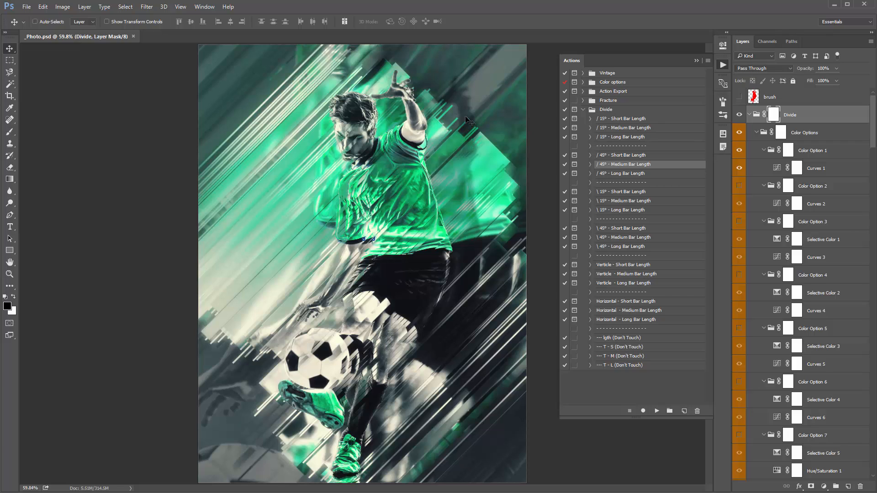
- Collapse the Actions panel and widen the Layers panel to work with the Divide group
click(696, 63)
drag(730, 139, 701, 137)
click(779, 117)
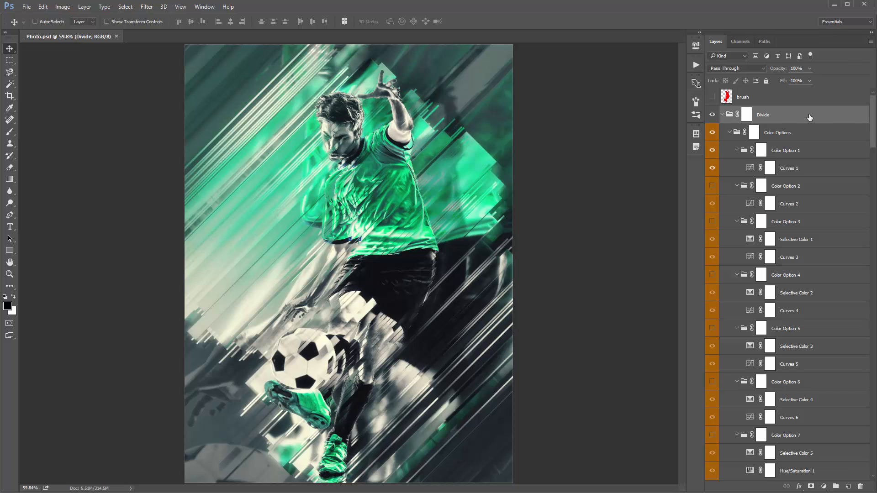
mouse_move(872, 114)
mouse_down()
mouse_move(873, 389)
mouse_move(873, 114)
mouse_up()
- Collapse all groups nested in the Divide group, reopen it to its top-level layers and zoom in on the player
ctrl+click(723, 116)
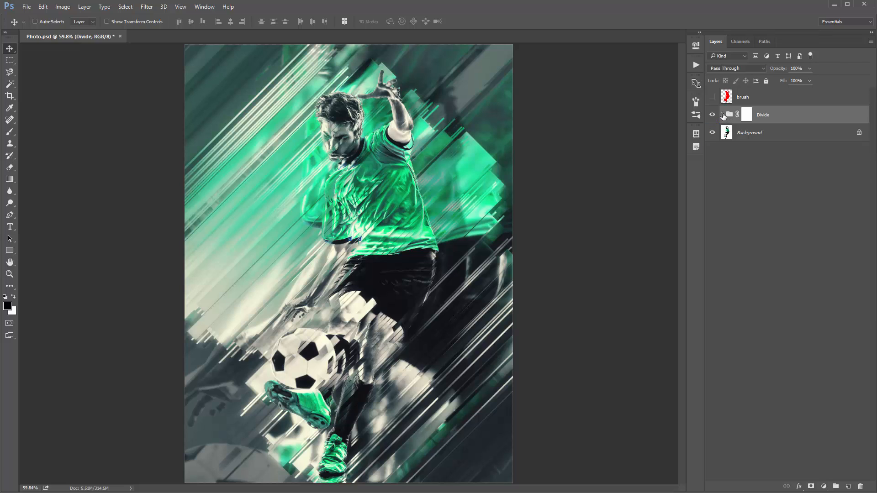
click(722, 116)
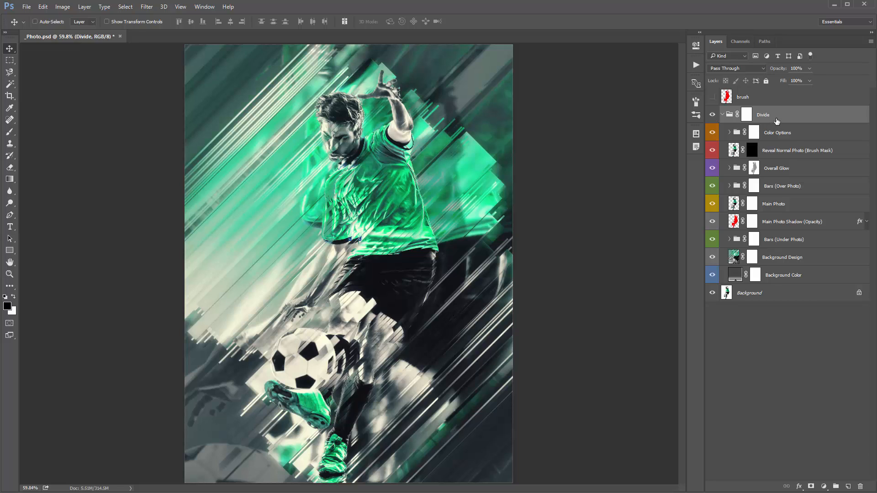
click(790, 138)
click(790, 118)
key(ctrl+space)
ctrl+click(346, 128)
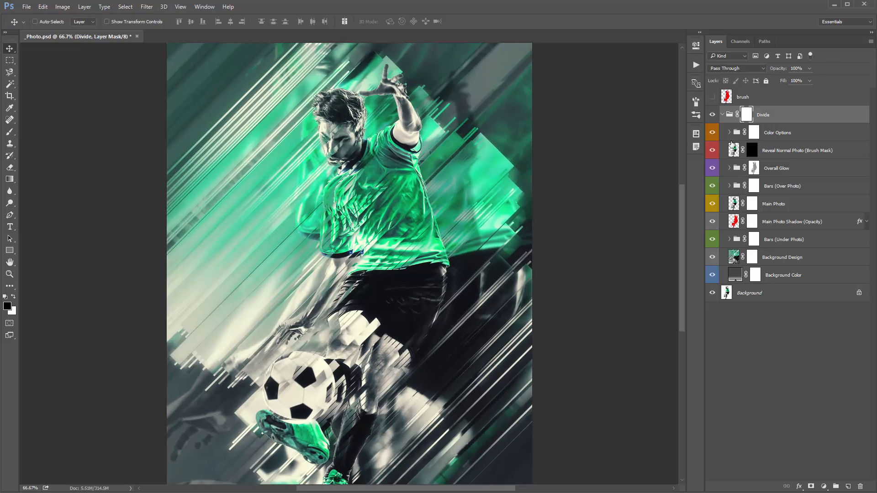
- Select the Reveal Normal Photo (Brush Mask) layer and activate the Brush tool with the whole image in view
click(785, 154)
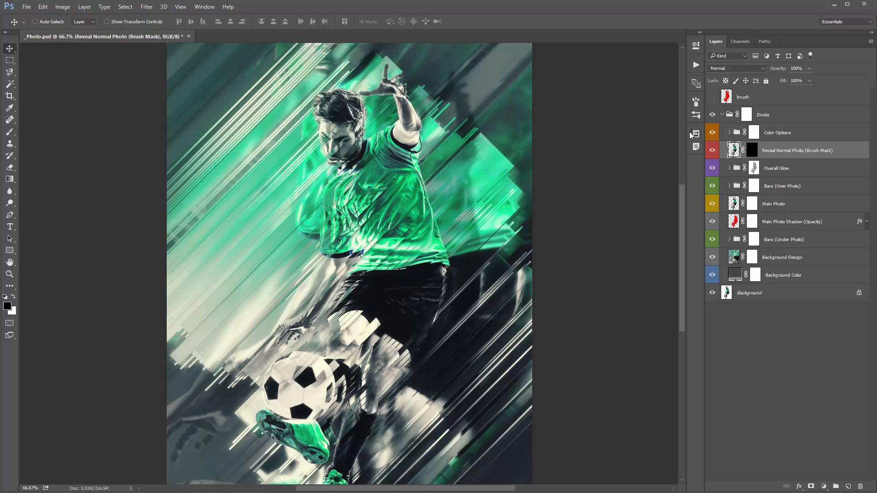
key(ctrl+minus)
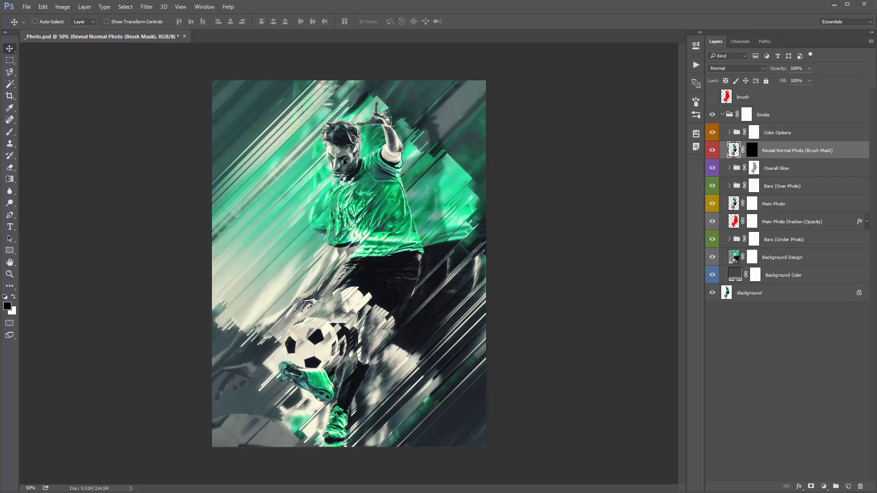
key(b)
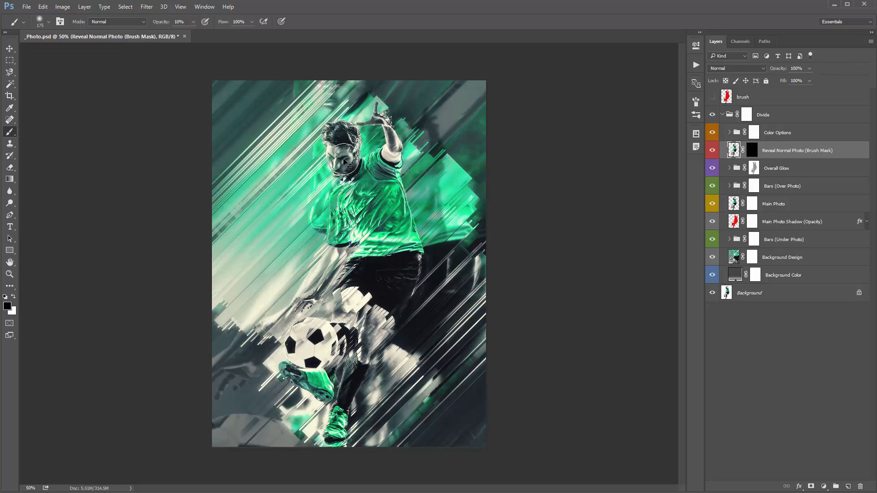
- Disable the Reveal Normal Photo layer mask to preview the original player, re-enable it and activate the Brush tool for painting
click(752, 151)
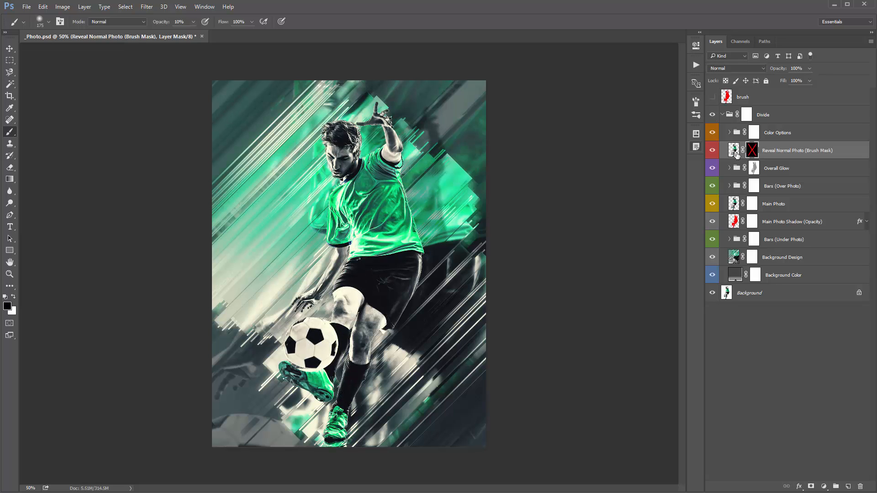
key(v)
click(712, 97)
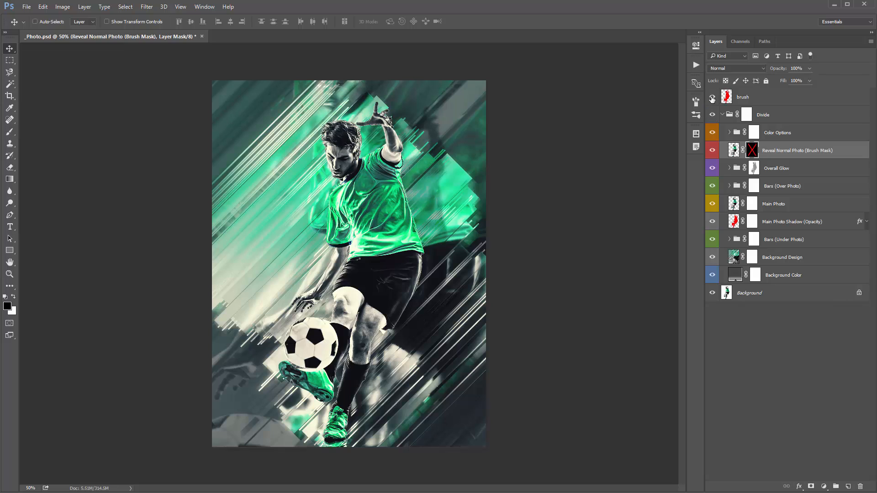
click(712, 97)
shift+click(753, 151)
key(b)
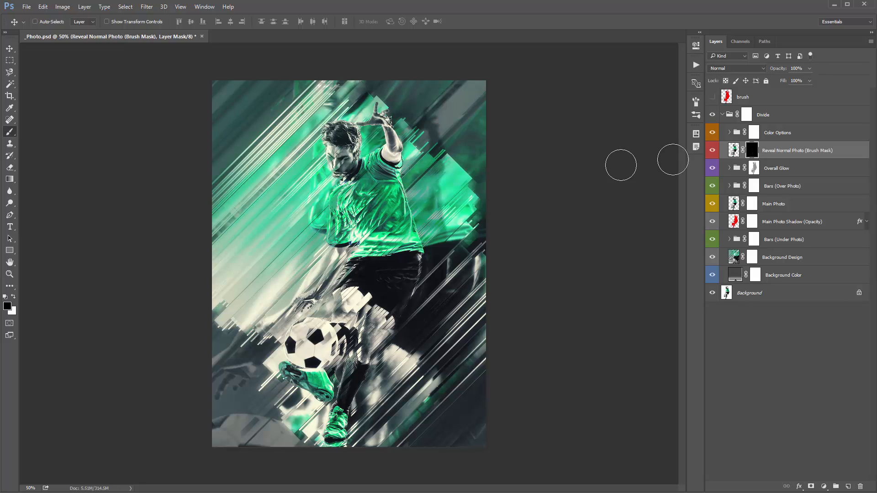
- Paint white at 100% brush opacity on the Reveal Normal Photo mask to reveal the player's face
key(x)
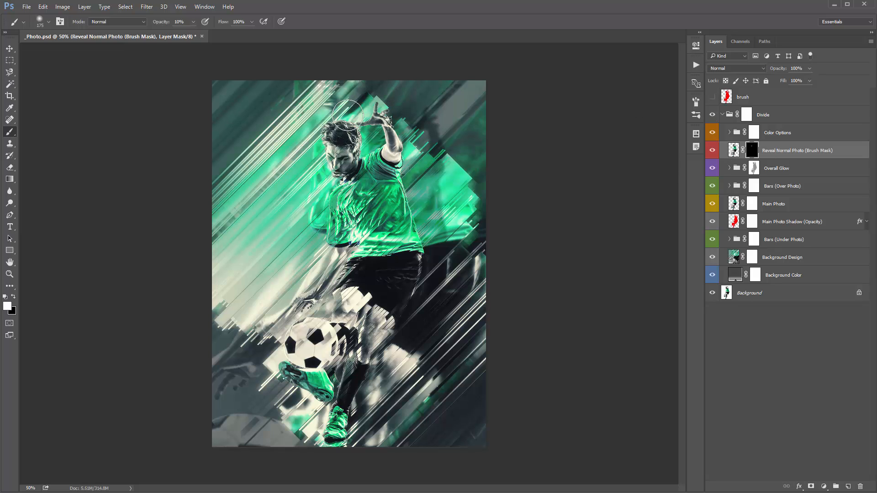
key(0)
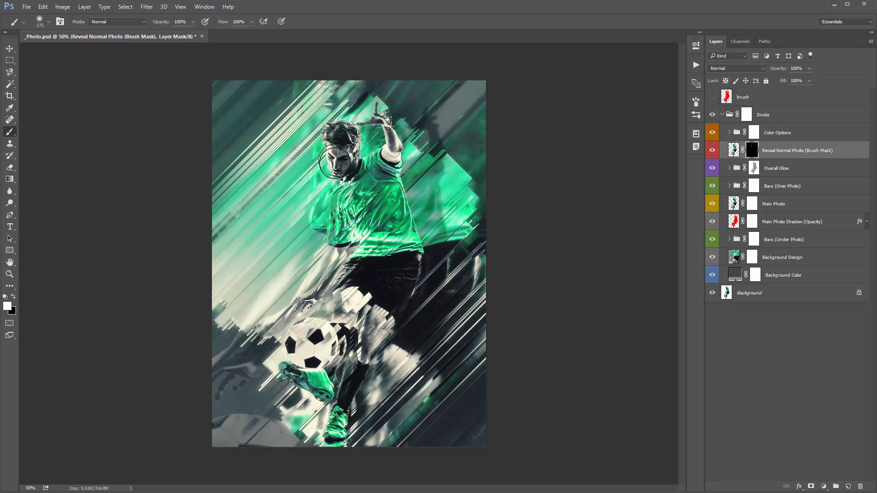
mouse_move(338, 154)
mouse_down()
mouse_move(356, 169)
mouse_move(338, 172)
mouse_move(347, 149)
mouse_up()
- Try revealing the player's body on the same mask with the brush enlarged to 300, and undo the painting
key(bracketright)
key(bracketright)
key(bracketright)
mouse_move(329, 286)
mouse_down()
mouse_move(322, 336)
mouse_move(347, 340)
mouse_move(414, 280)
mouse_move(347, 314)
mouse_move(283, 380)
mouse_move(285, 411)
mouse_move(414, 410)
mouse_move(402, 276)
mouse_up()
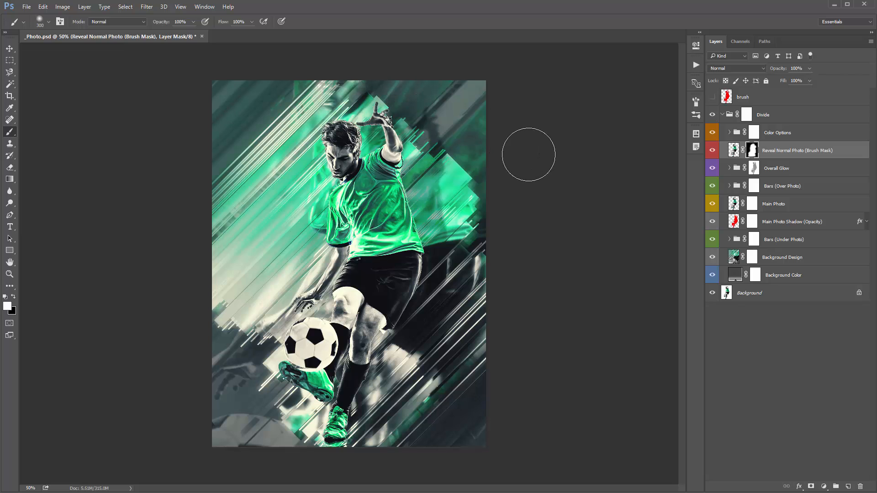
key(ctrl+z)
- Activate the Move tool, expand the Color Options group and select Color Option 1
key(ctrl+plus)
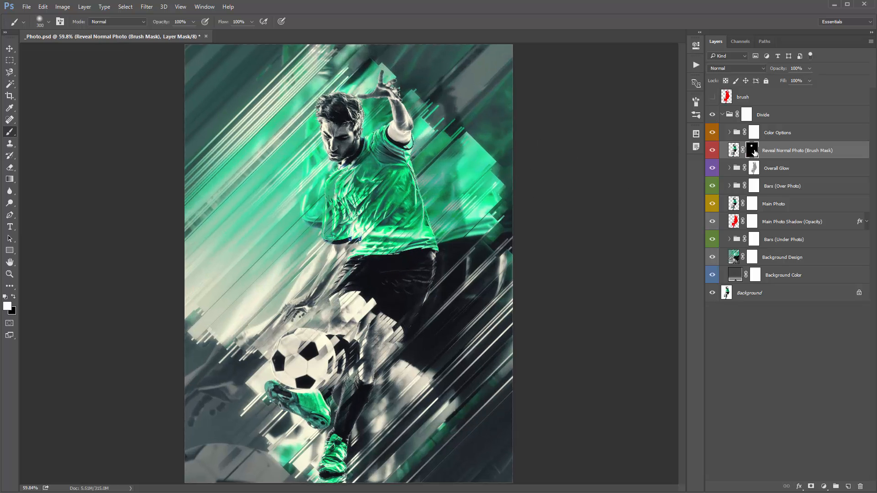
key(v)
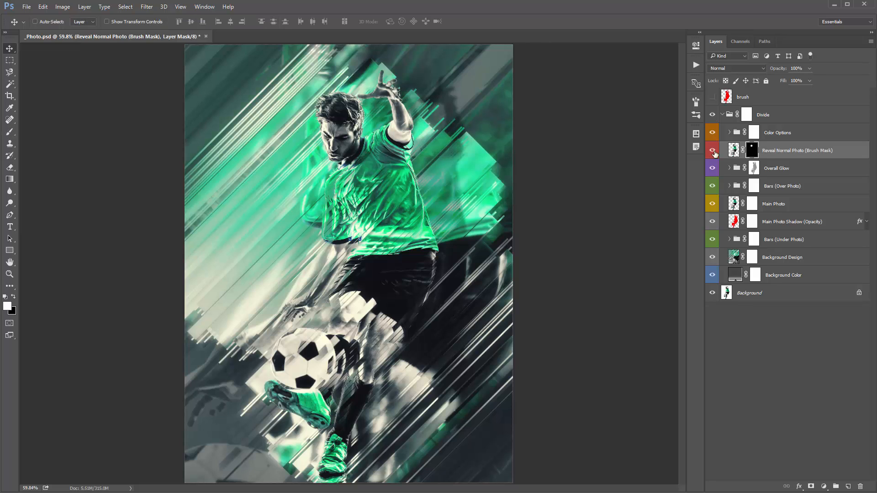
click(790, 133)
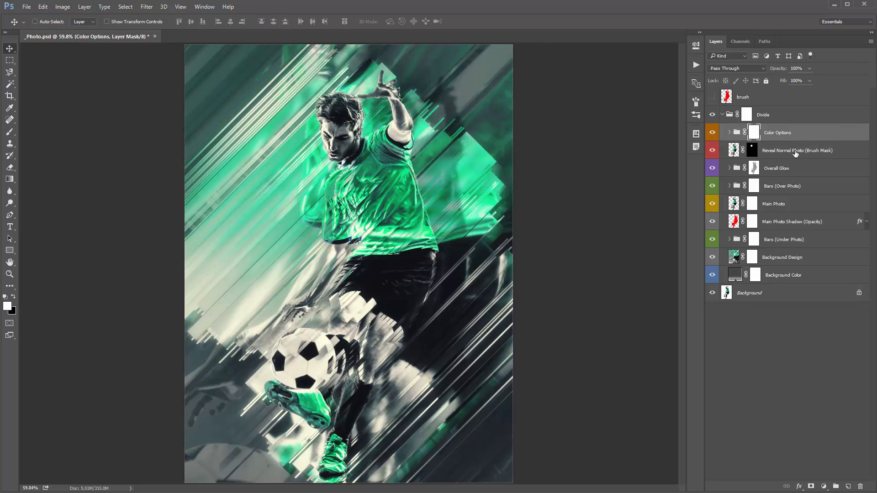
click(729, 133)
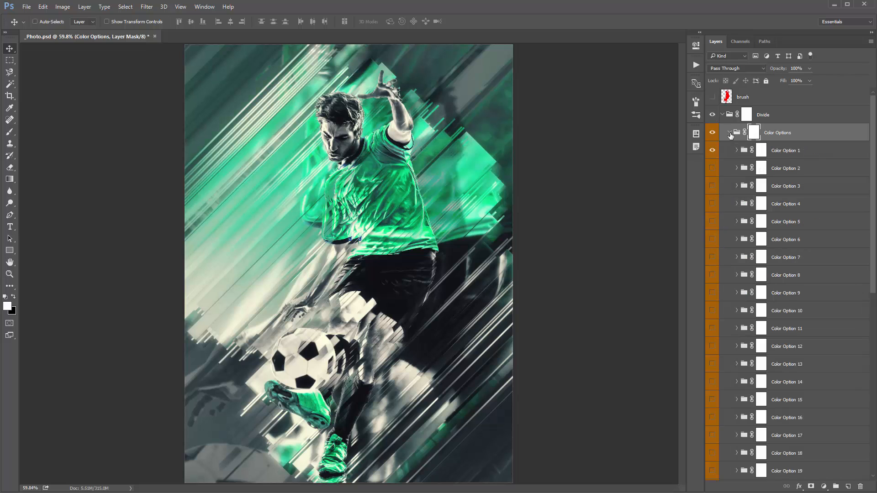
mouse_move(873, 128)
mouse_down()
mouse_move(873, 249)
mouse_move(868, 133)
mouse_up()
click(788, 154)
- Preview Color Options 2, 3 and 4 one at a time in place of Color Option 1, and restore Color Option 1
click(711, 152)
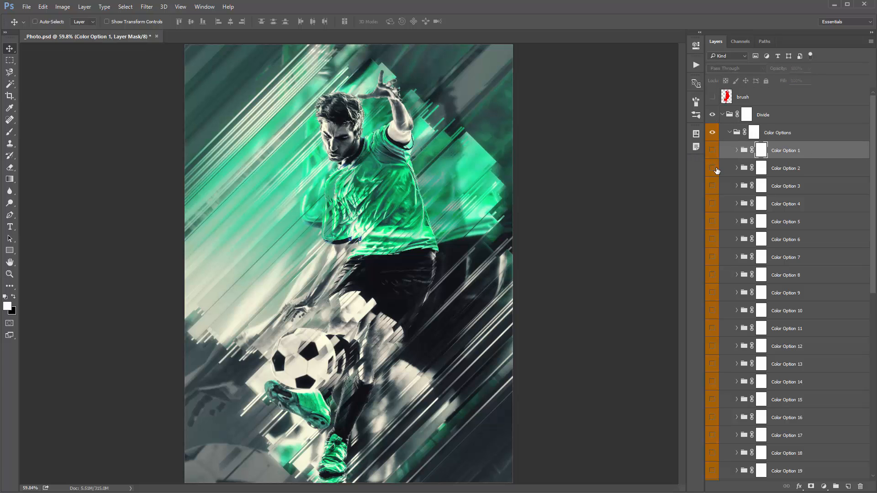
click(715, 170)
click(716, 186)
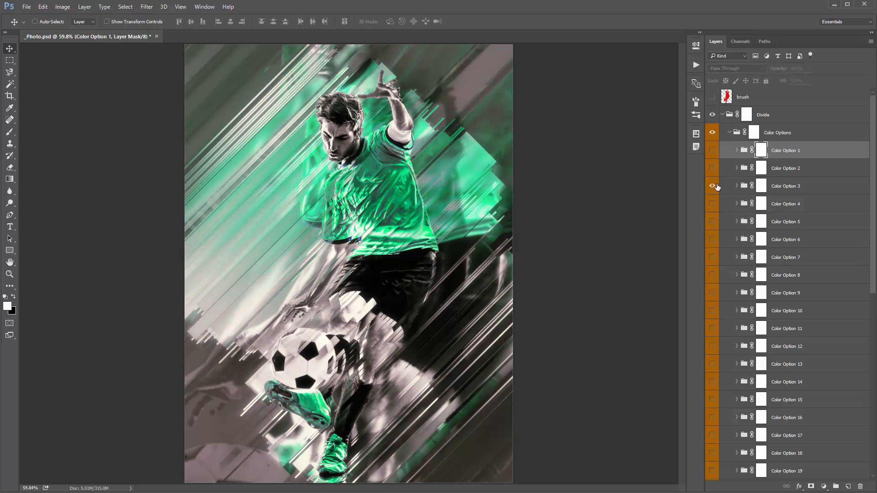
click(716, 187)
click(716, 203)
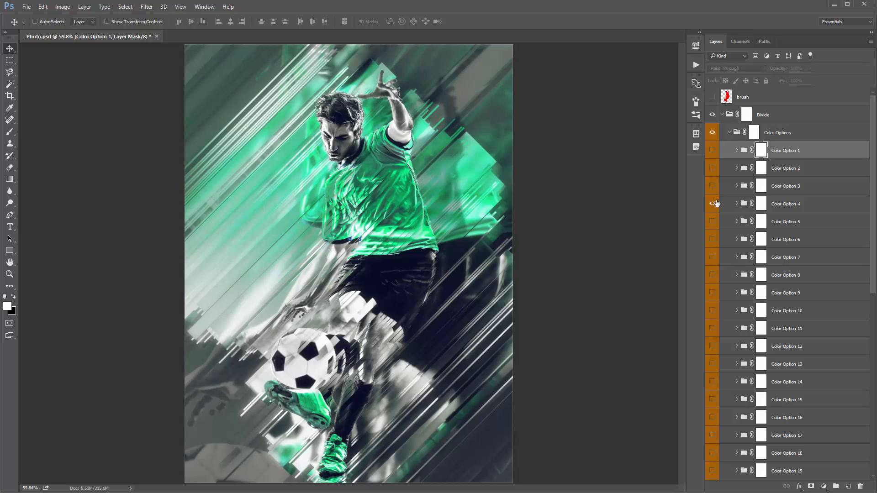
click(717, 203)
click(712, 150)
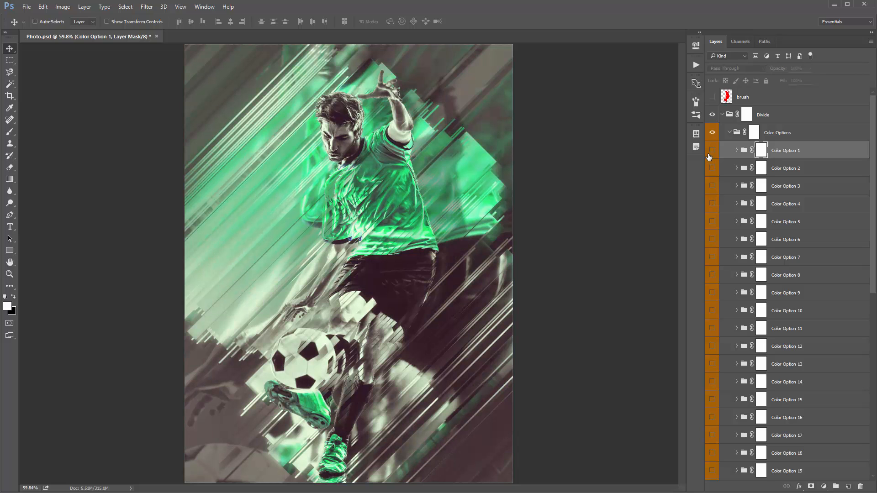
click(773, 154)
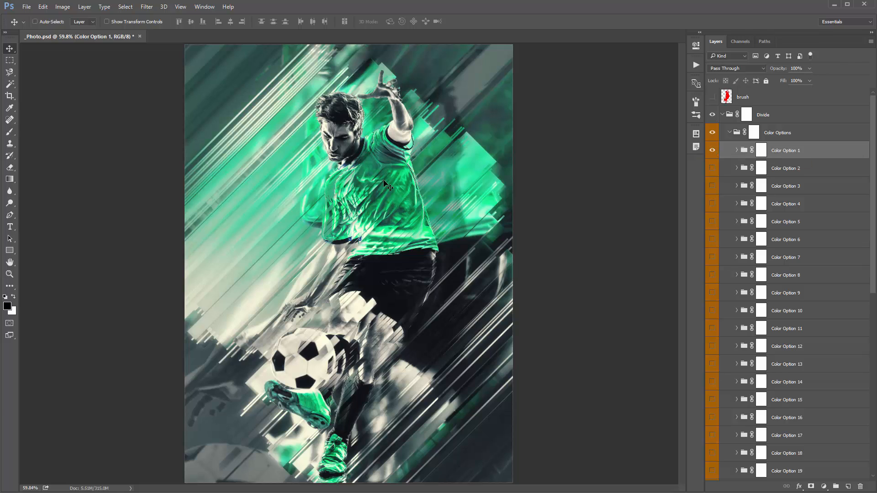
- Compare the image with and without Color Option 1, and collapse the Color Options group
click(716, 151)
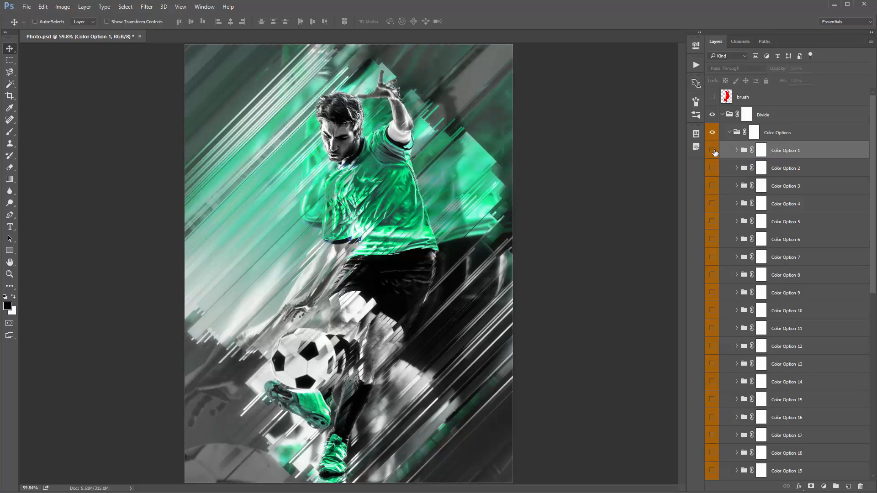
click(713, 150)
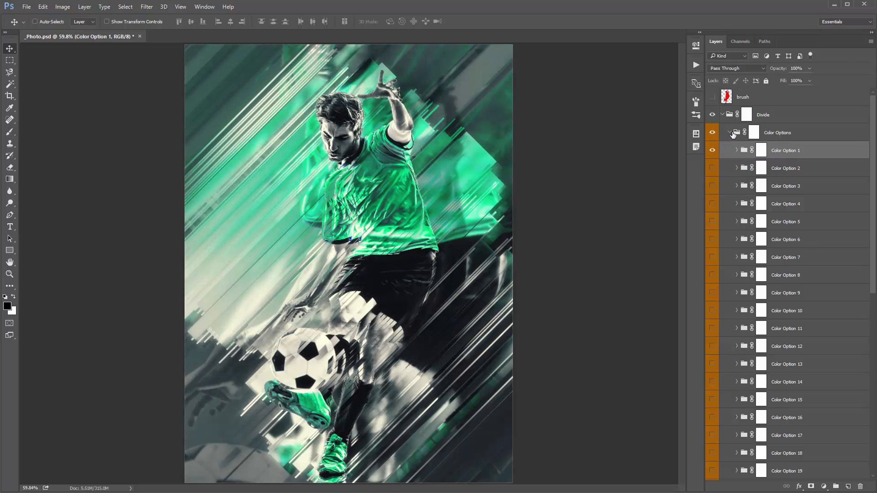
click(730, 132)
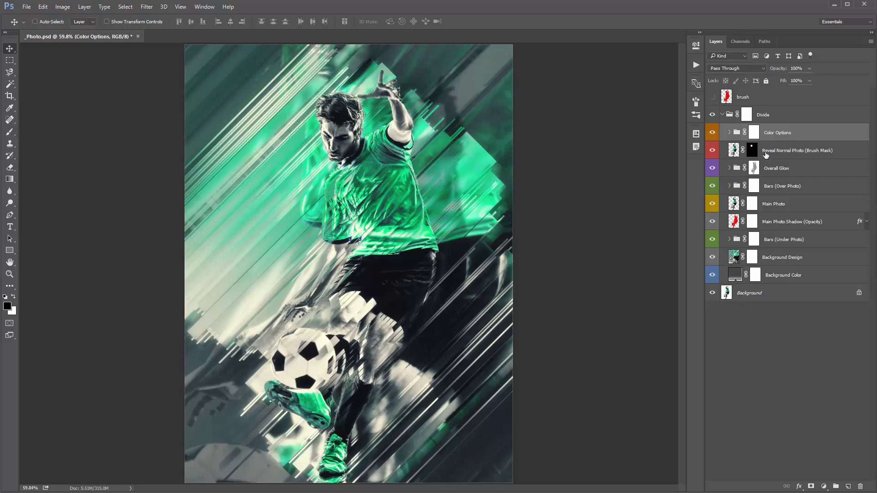
- Select the Overall Glow group and toggle its visibility to compare the image with and without the glow
click(783, 152)
click(791, 167)
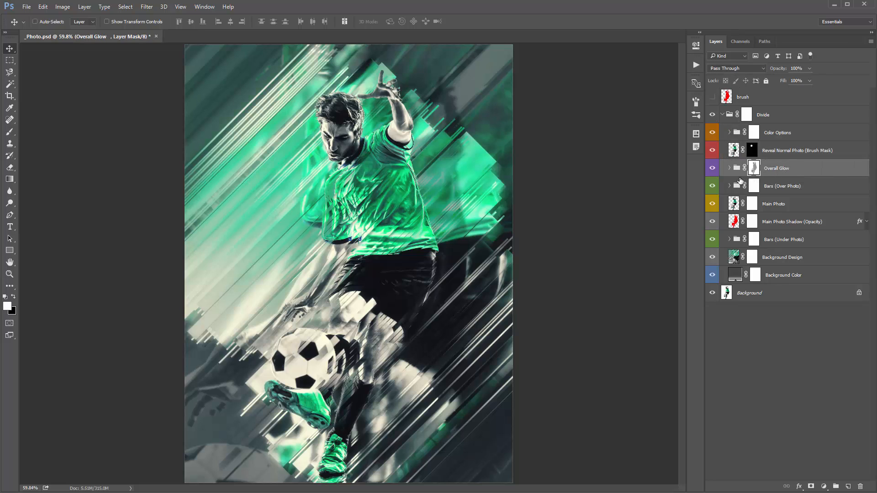
click(712, 169)
click(712, 169)
click(786, 168)
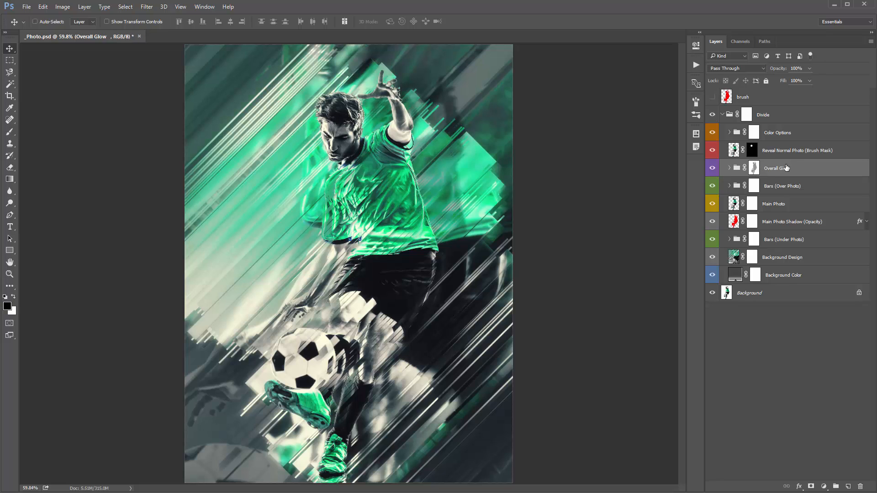
click(712, 169)
click(713, 169)
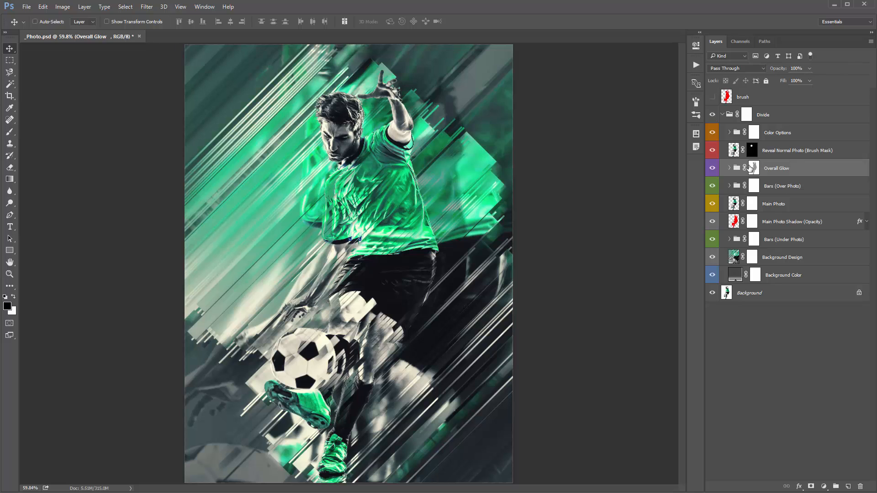
- Expand the Overall Glow group and select its Overall Glow and Overall Glow 2 (Opacity) layers together
key(0)
click(730, 168)
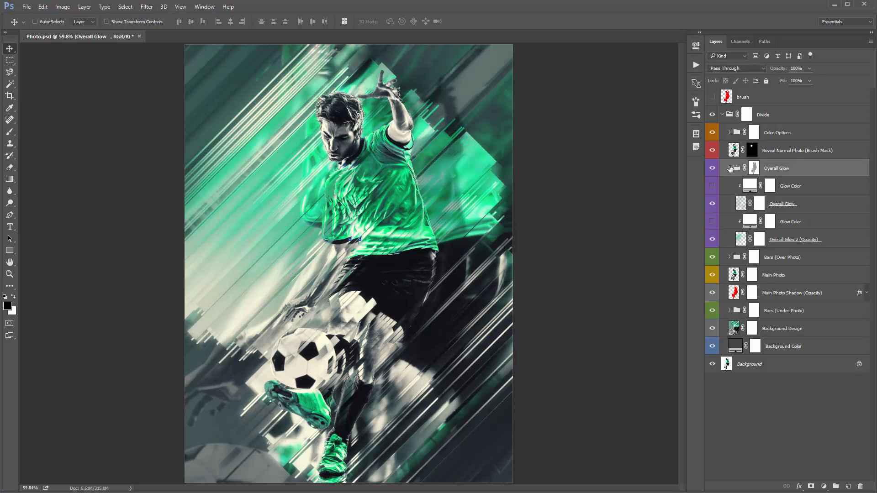
click(802, 206)
click(795, 187)
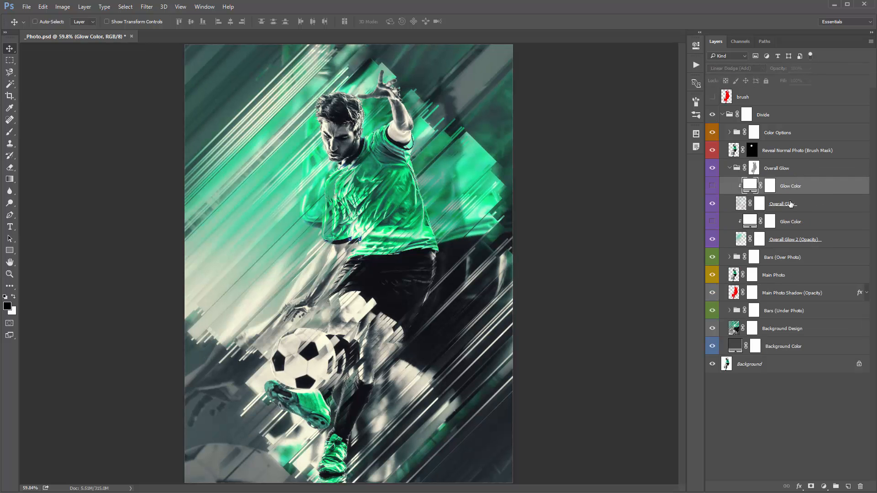
click(790, 204)
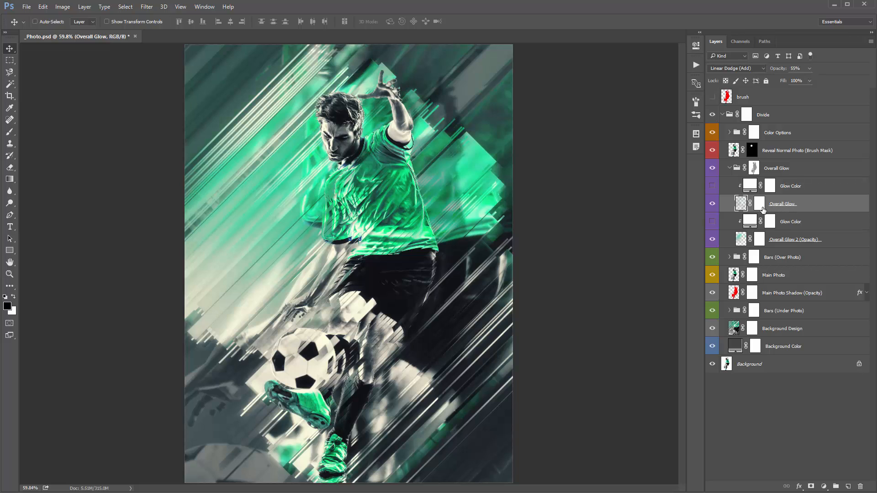
key(ctrl)
ctrl+click(813, 242)
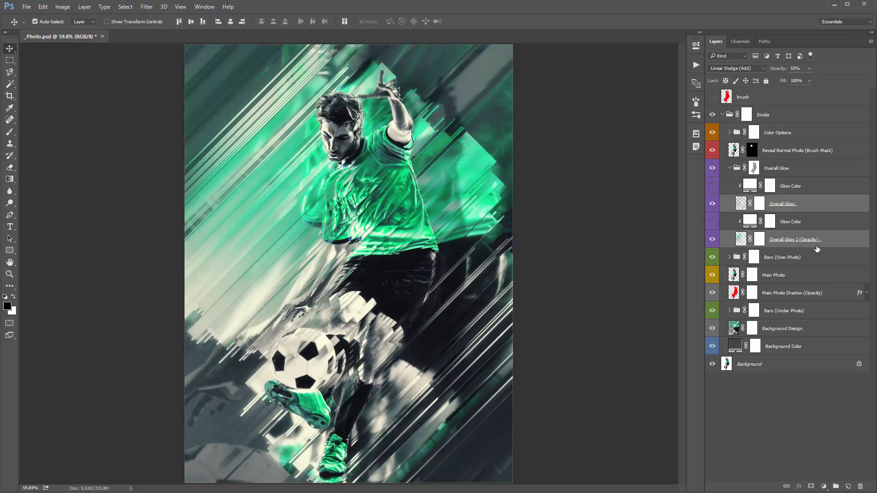
- Select the two glow layers individually and toggle the Overall Glow layer's visibility to compare its effect
click(803, 243)
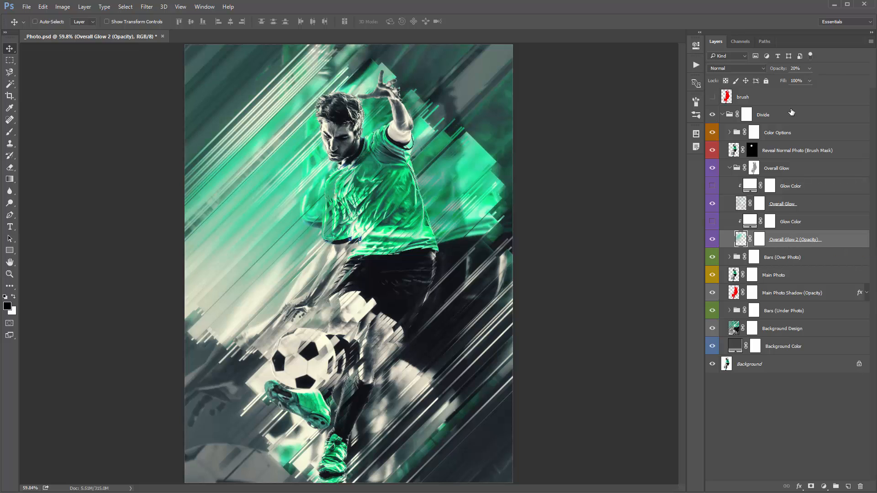
key(alt+shift+a)
click(791, 206)
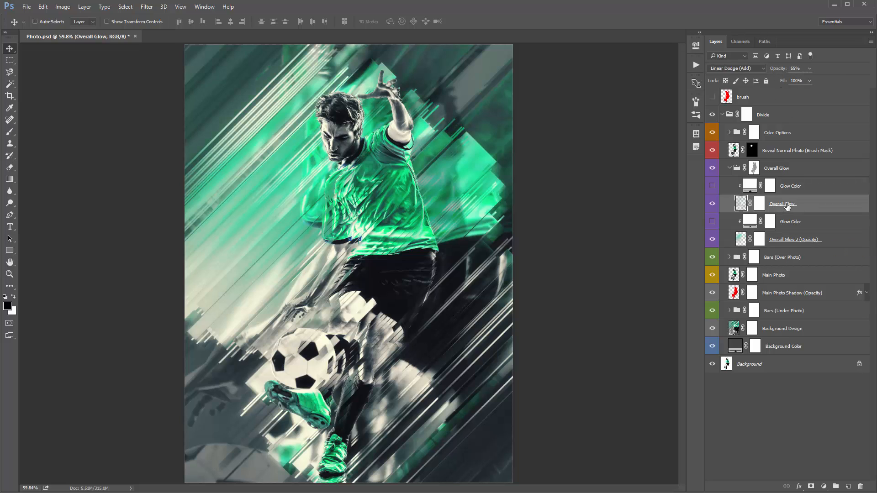
click(712, 204)
click(712, 205)
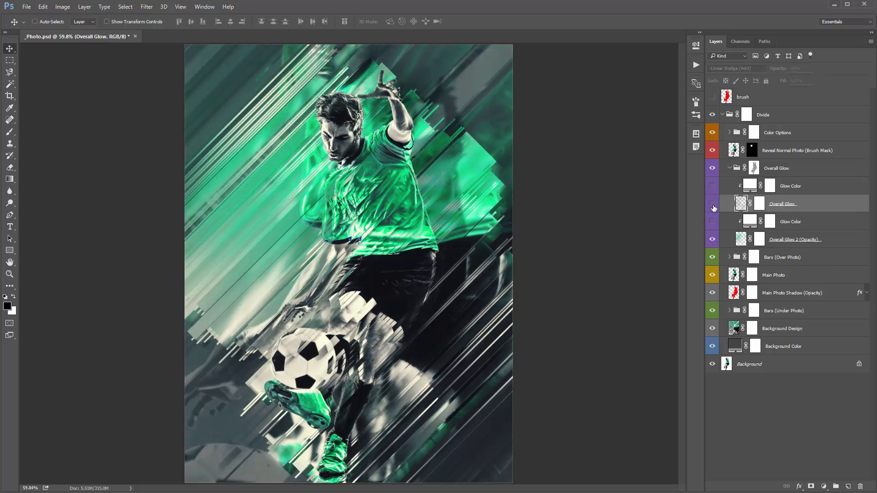
click(712, 206)
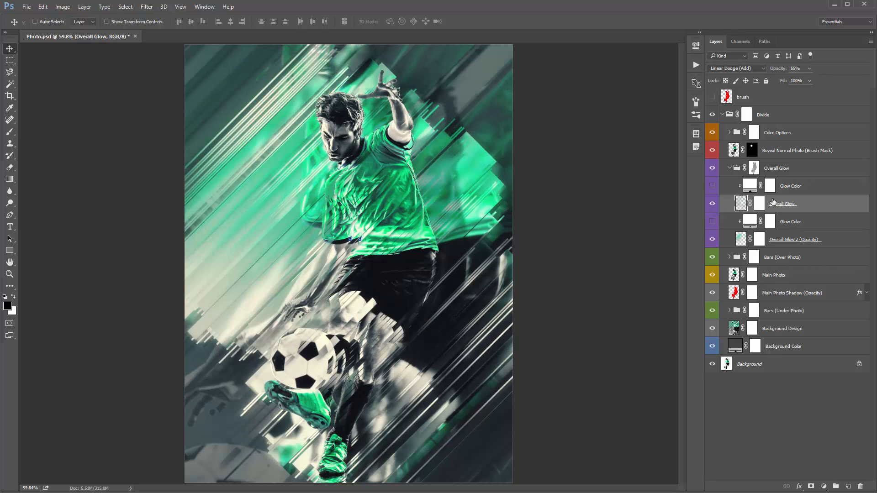
- Try red (ff0000) and blue (0018ff) in the Glow Color fill clipped to Overall Glow, and cancel the color change
click(787, 186)
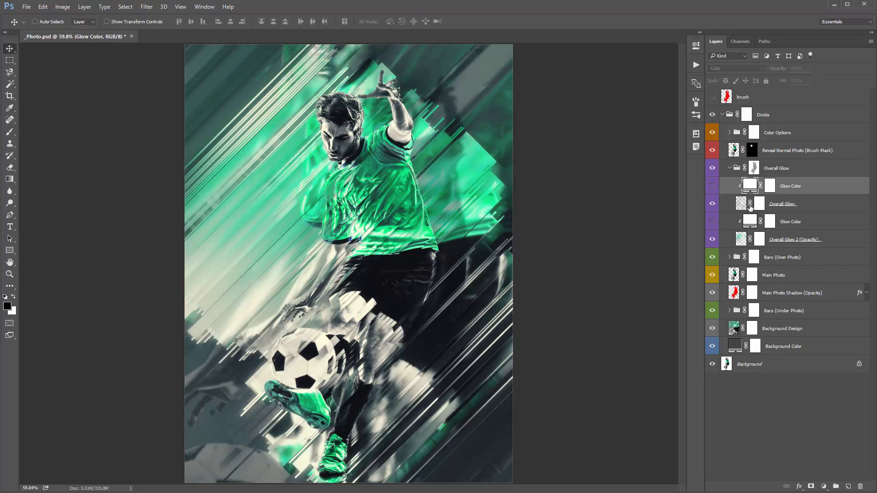
click(714, 186)
double_click(752, 189)
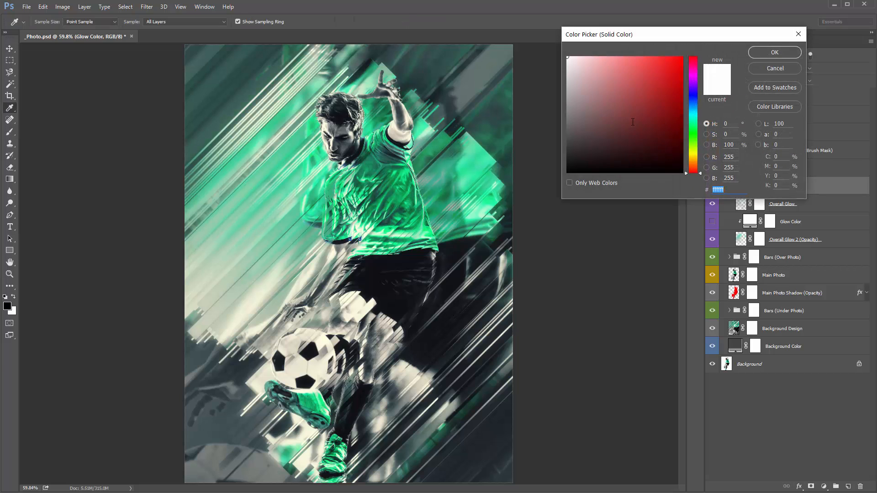
text(ff0000)
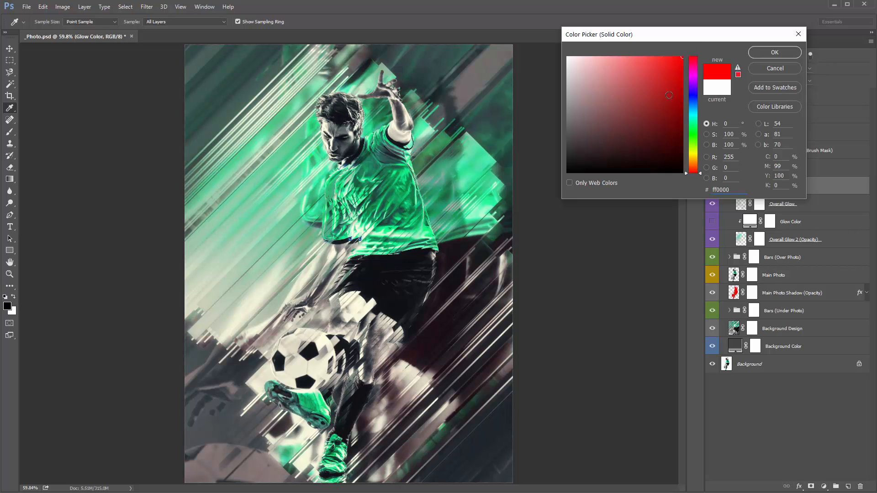
click(697, 100)
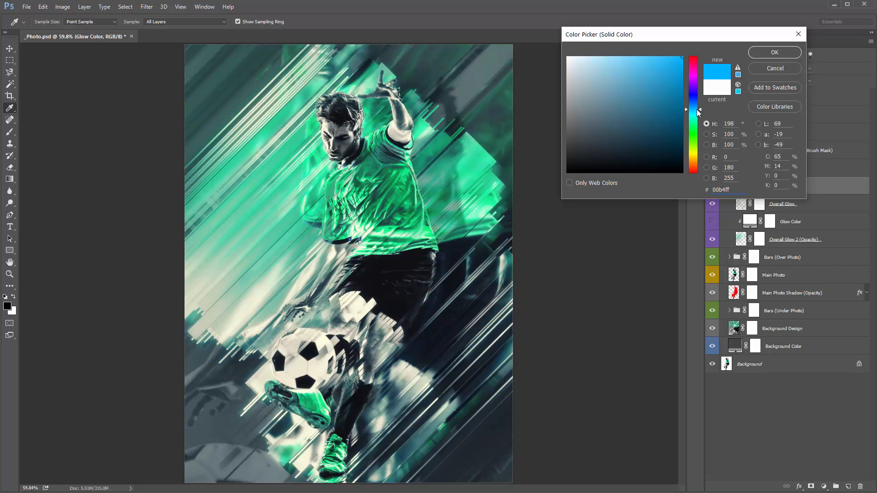
drag(696, 100, 694, 98)
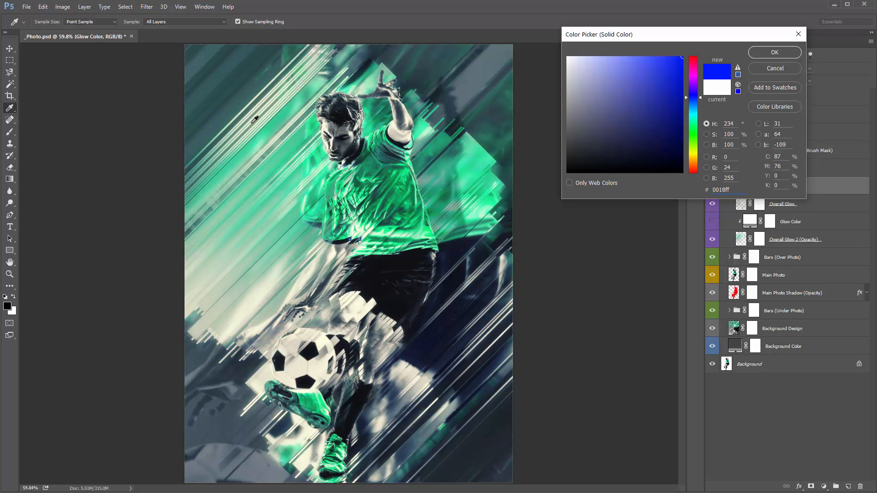
click(775, 68)
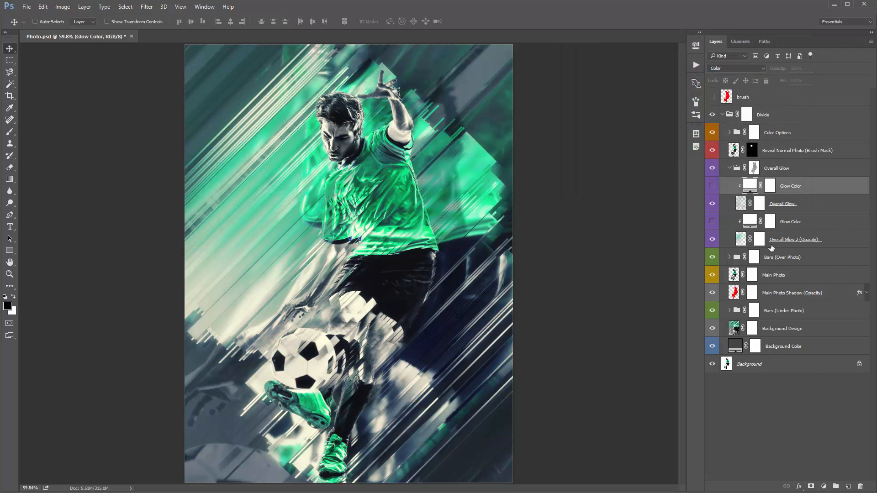
- Adjust the opacity of the Overall Glow 2 (Opacity) layer and collapse the Overall Glow group
click(793, 236)
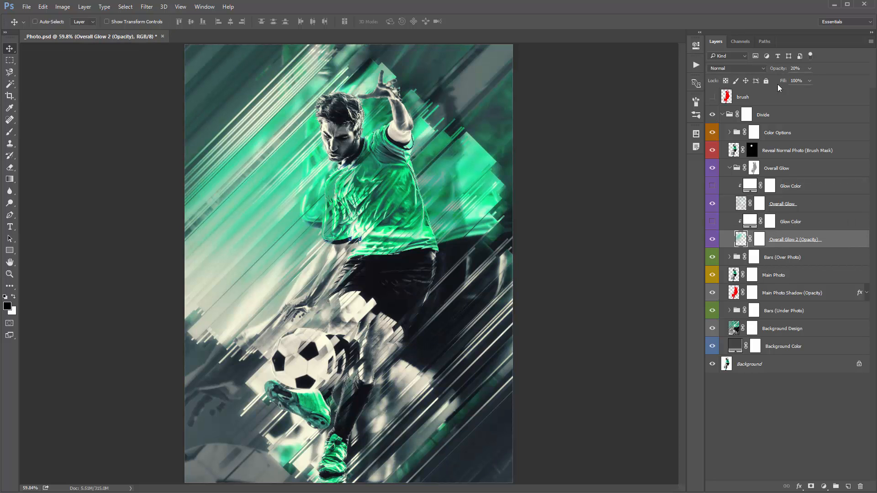
drag(770, 70, 828, 76)
click(731, 169)
click(730, 168)
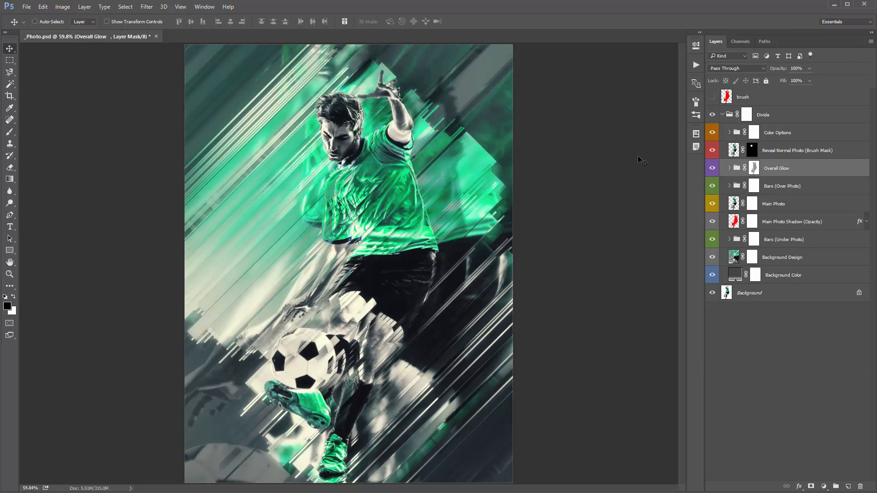
- Set the Overall Glow layer's opacity to 20% inside the Overall Glow group and collapse the group
click(730, 168)
click(803, 204)
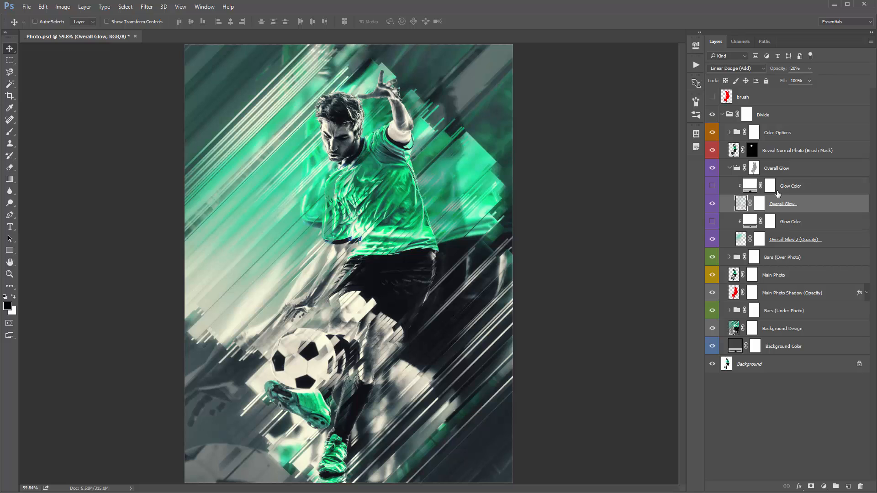
key(2)
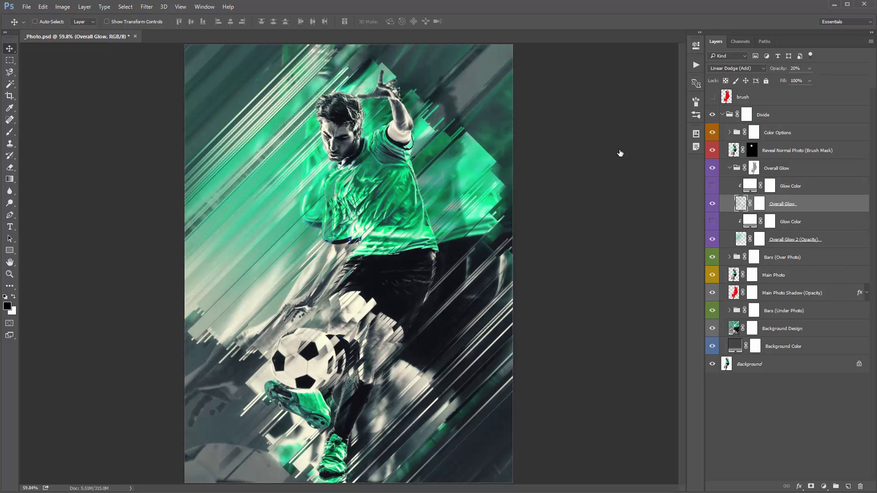
click(782, 168)
click(729, 168)
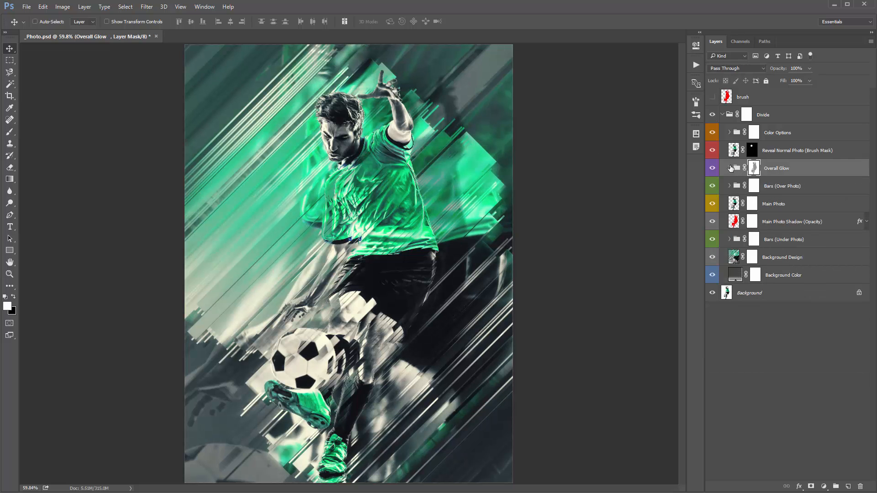
- Select the Bars (Over Photo) group and toggle its visibility several times to compare its effect on the player
click(781, 185)
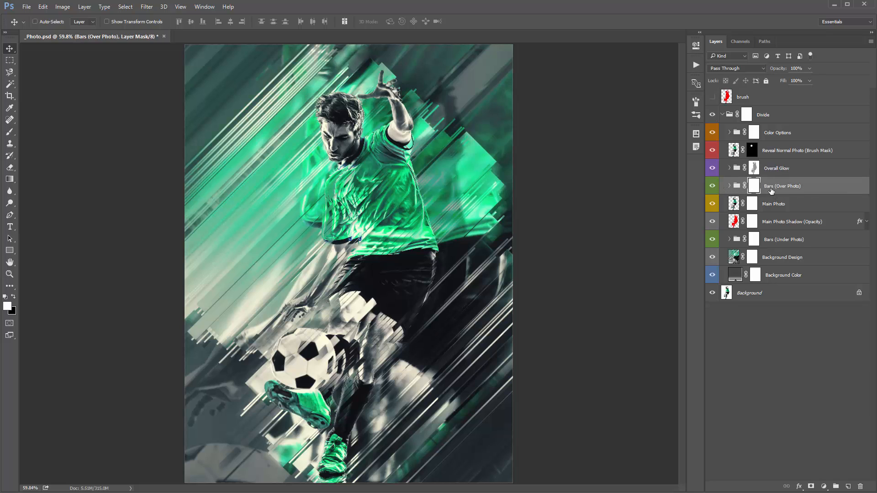
click(713, 186)
click(713, 187)
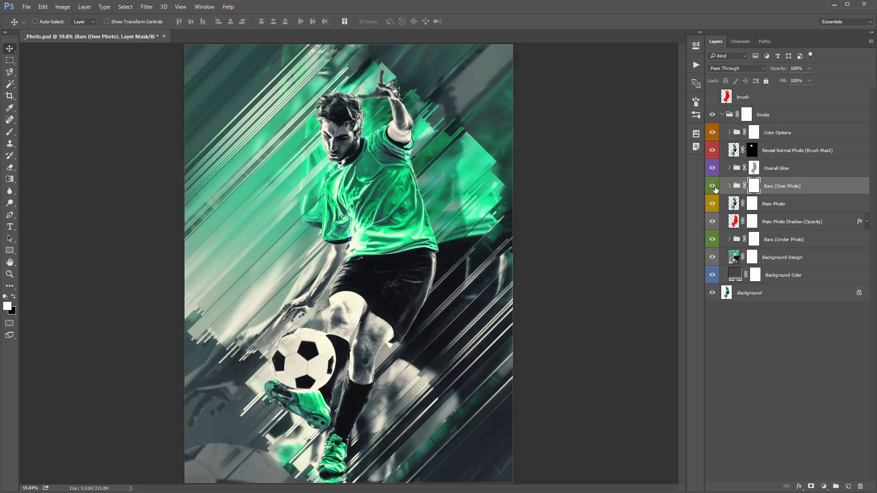
click(713, 187)
click(713, 188)
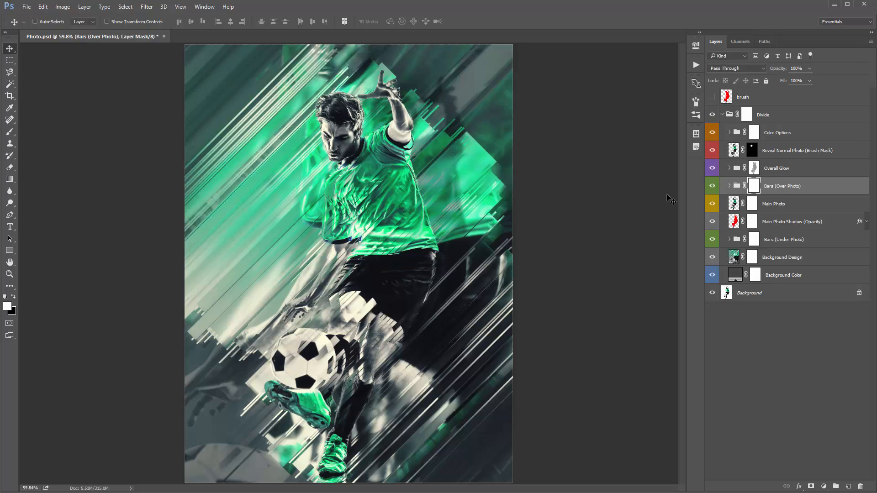
click(712, 187)
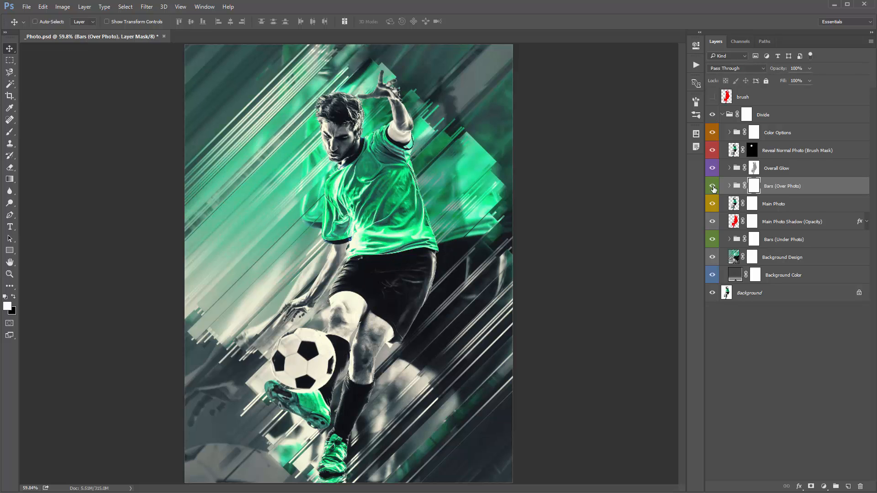
click(712, 187)
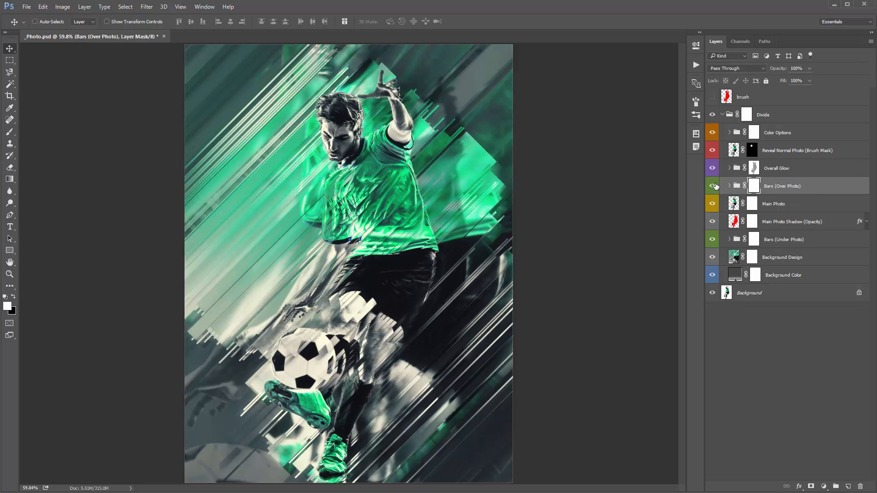
click(712, 186)
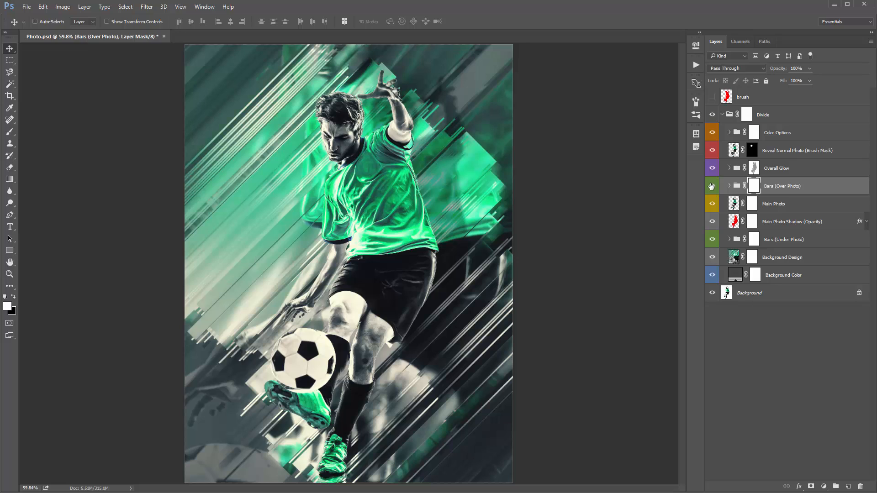
click(712, 186)
- Expand the Bars (Over Photo) group and select its Shadows layer
click(796, 187)
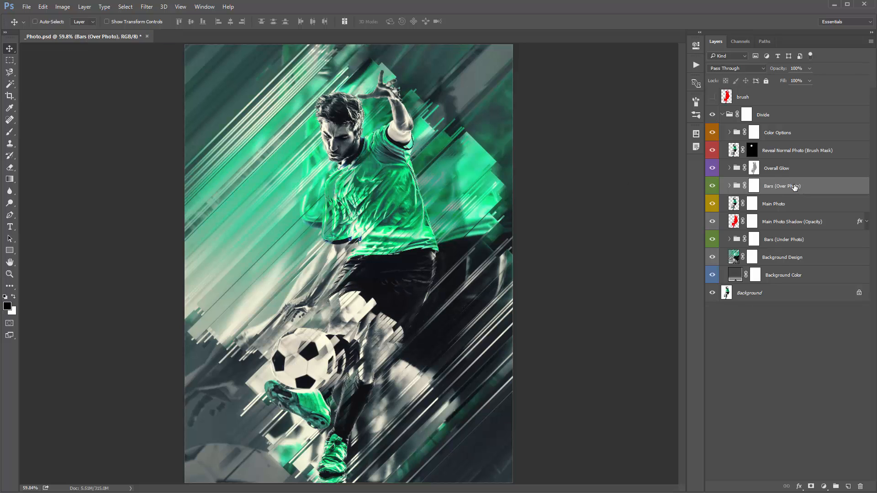
click(730, 186)
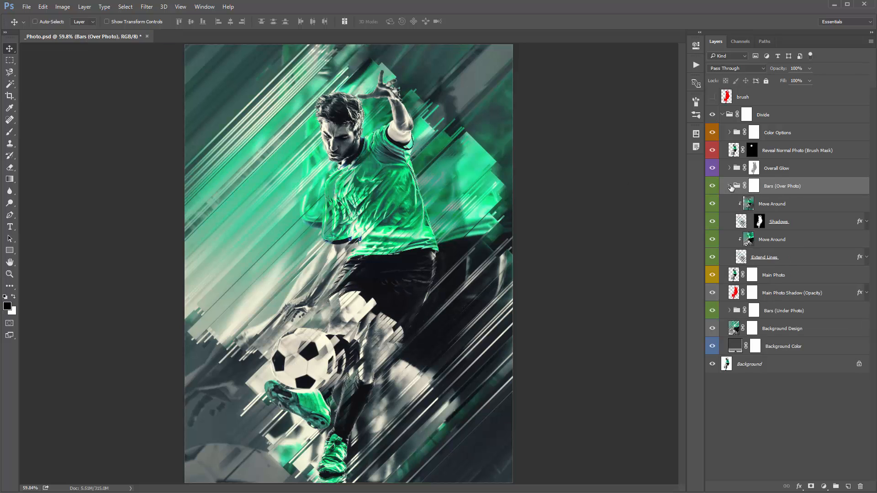
click(806, 224)
key(z)
click(371, 205)
key(v)
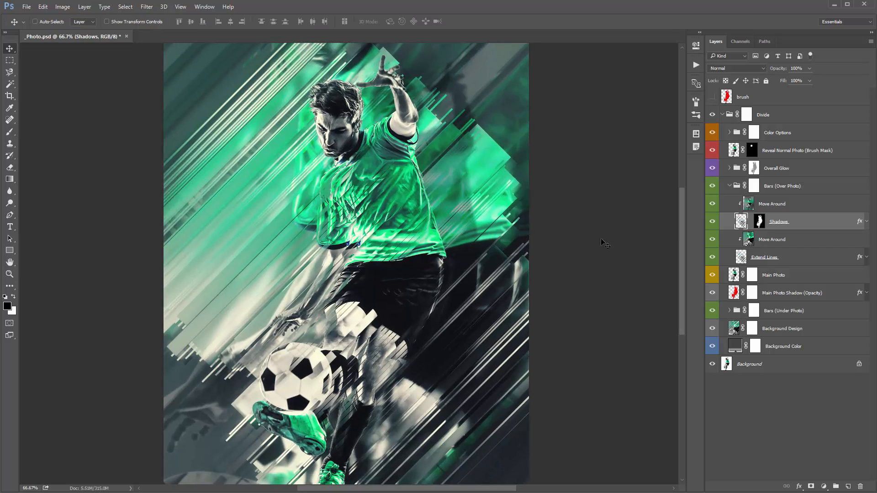
- Hide the Extend Lines layer and its clipped Move Around layer, and toggle the Shadows layer to compare its effect
click(712, 239)
click(711, 257)
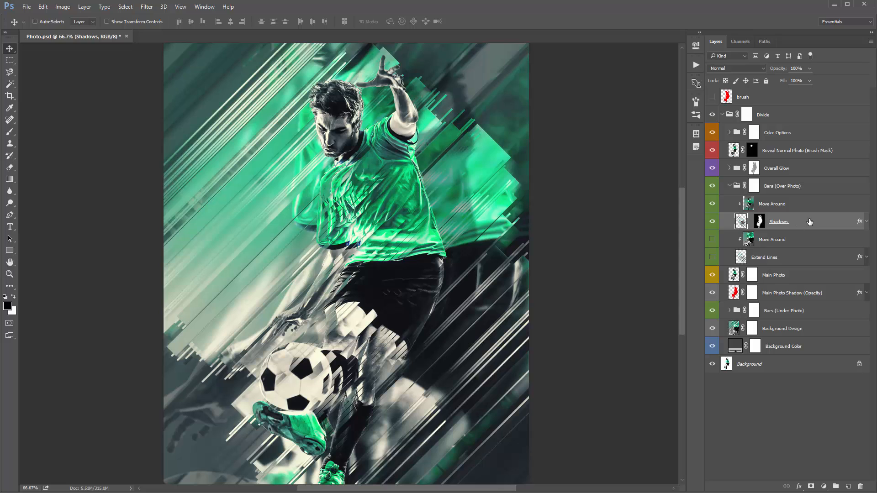
click(712, 222)
click(713, 222)
- Show the Extend Lines layer and its clipped Move Around layer to examine their effect, and hide both again
click(769, 259)
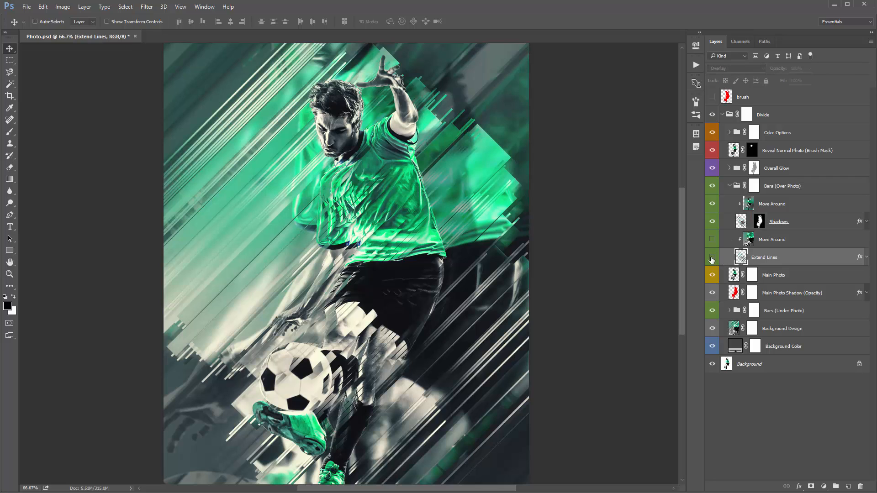
click(711, 258)
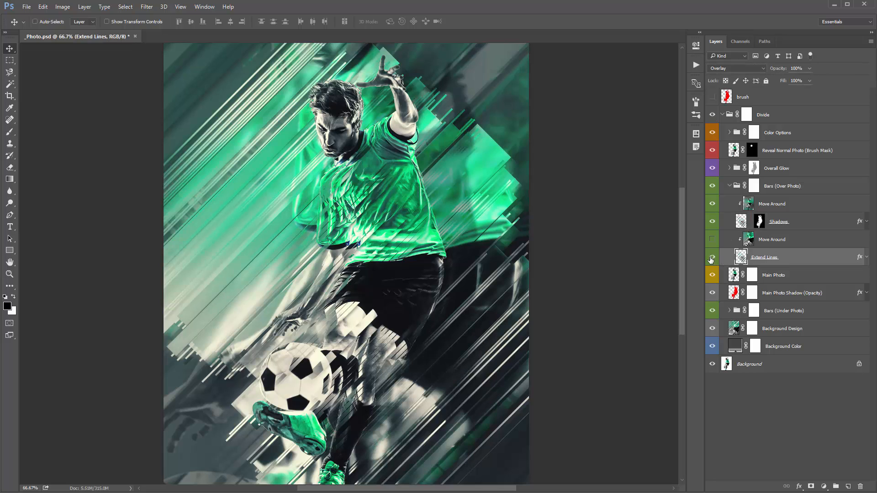
click(712, 241)
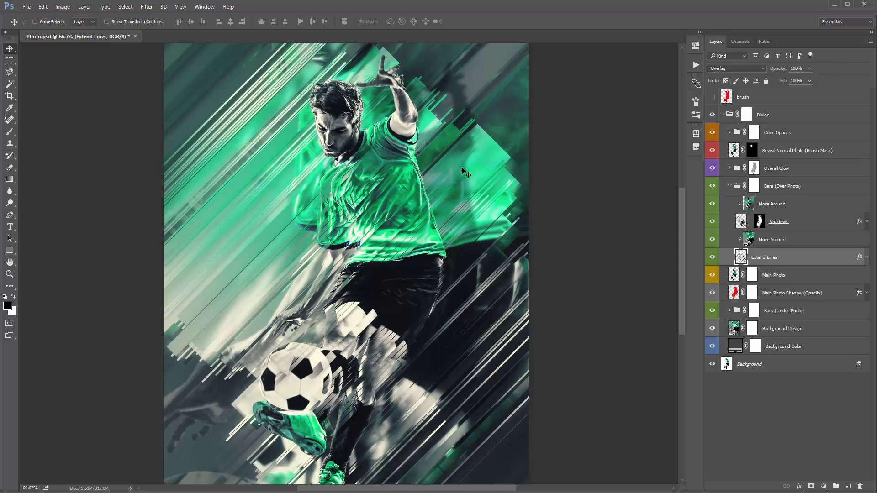
click(712, 239)
click(712, 257)
- Reposition the Move Around image clipped to the Shadows layer to change what the bars over the player show
click(792, 228)
click(789, 209)
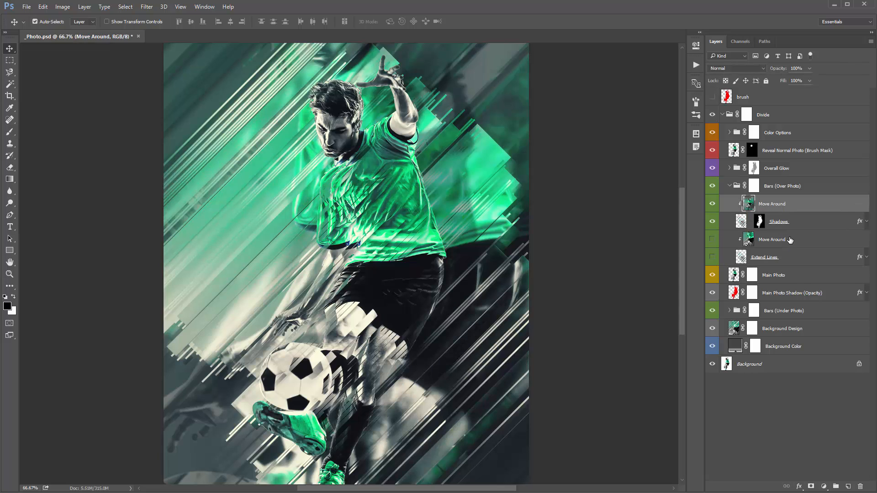
ctrl+click(790, 240)
click(783, 210)
drag(388, 199, 415, 202)
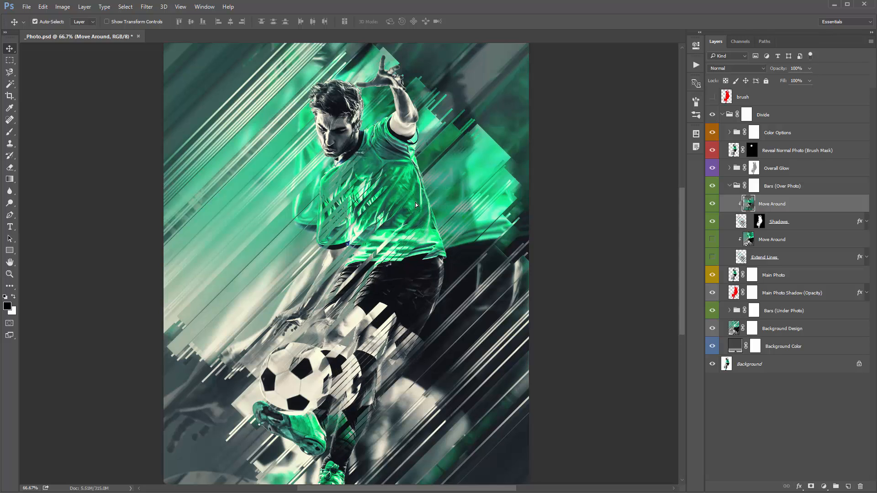
key(ctrl+z)
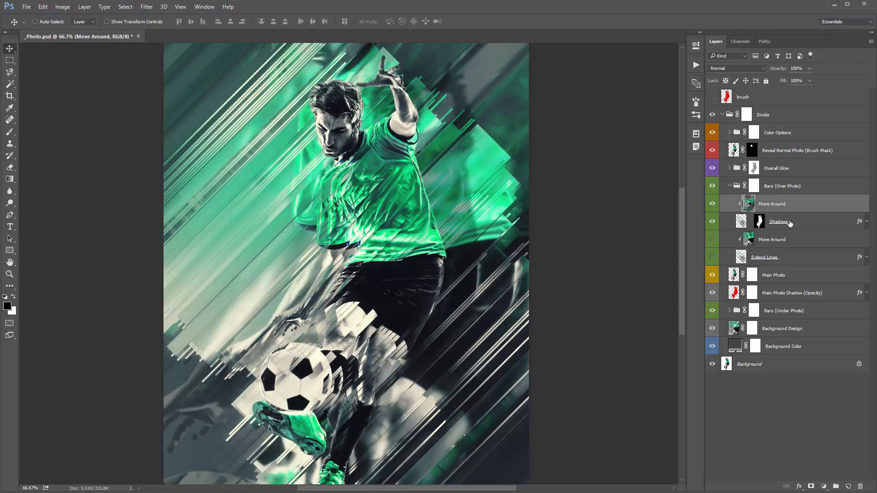
drag(354, 223, 349, 222)
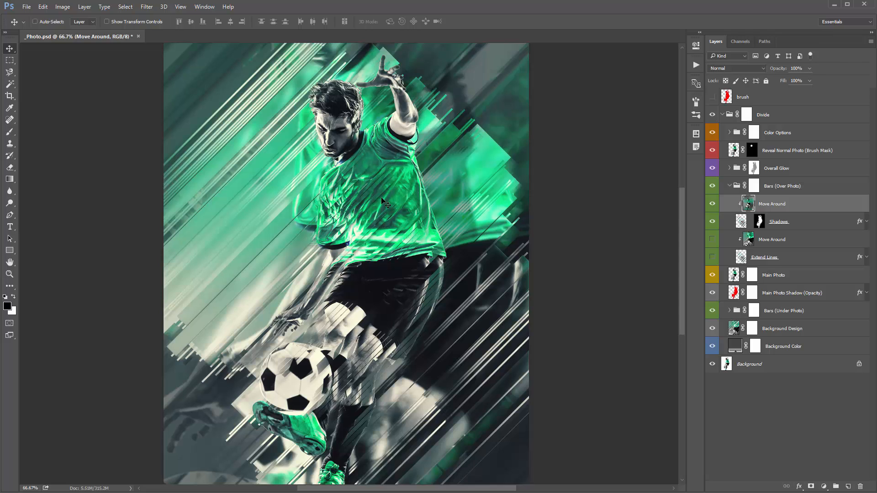
drag(375, 200, 400, 202)
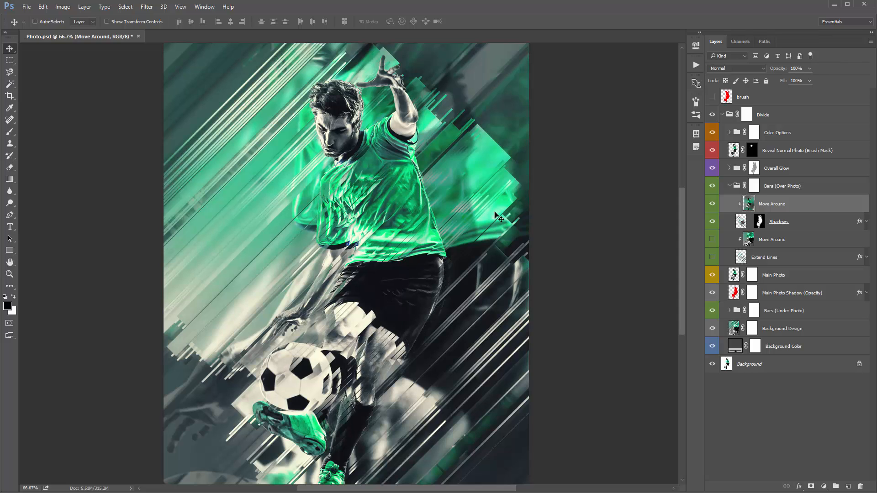
- Show Extend Lines and its clipped Move Around layer, shift that Move Around image slightly, and collapse the Bars (Over Photo) group
click(713, 257)
click(713, 240)
click(795, 243)
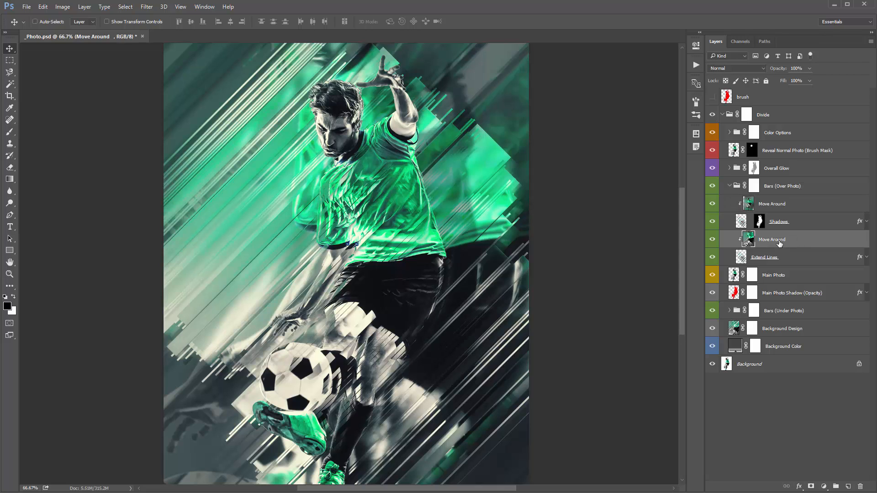
mouse_move(410, 207)
mouse_down()
mouse_move(399, 199)
mouse_move(402, 207)
mouse_up()
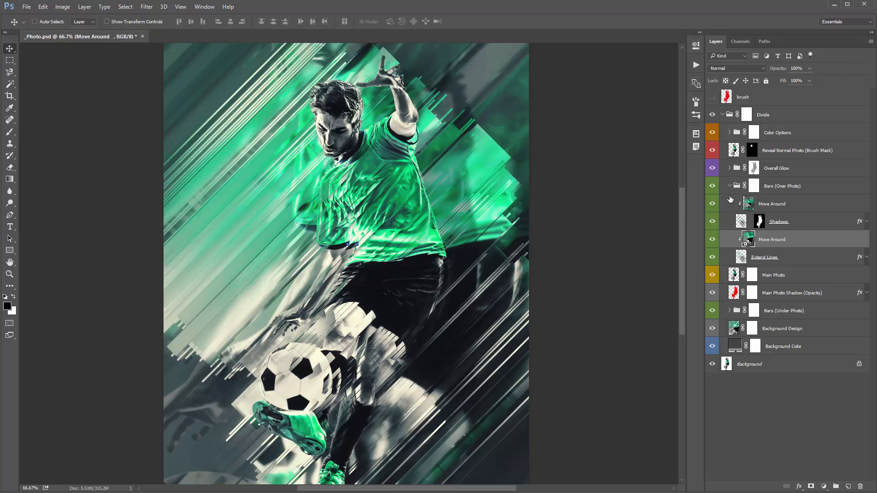
click(818, 187)
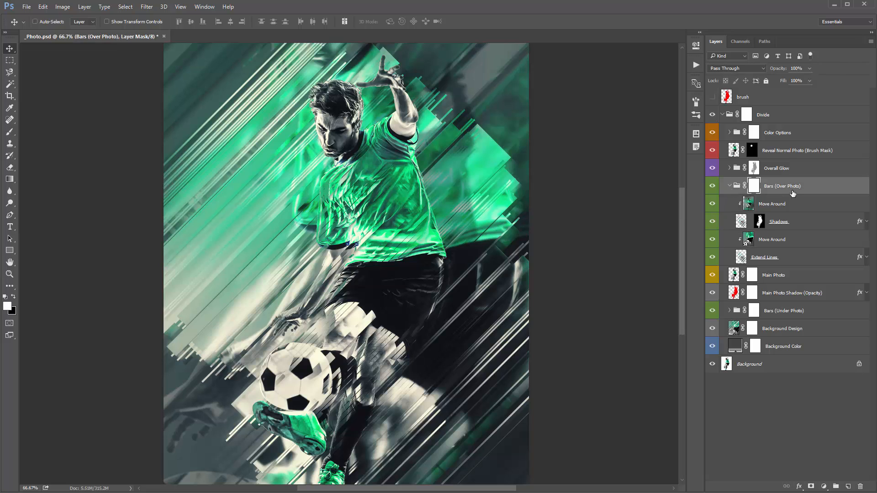
click(730, 186)
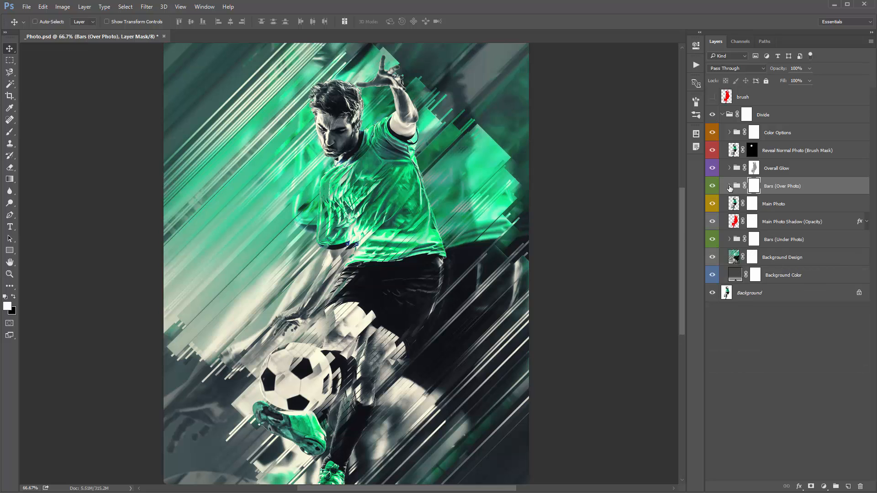
- Select the Main Photo layer and toggle its visibility to compare the design with and without the player
click(771, 206)
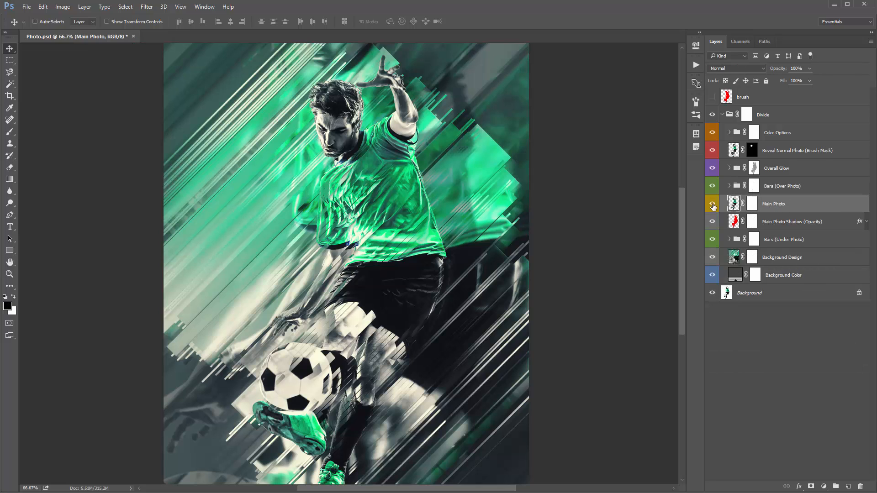
key(ctrl+minus)
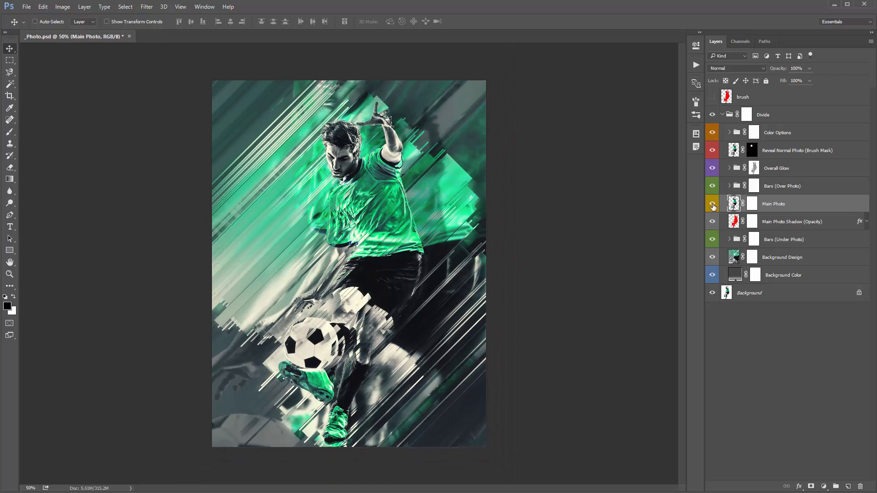
click(713, 206)
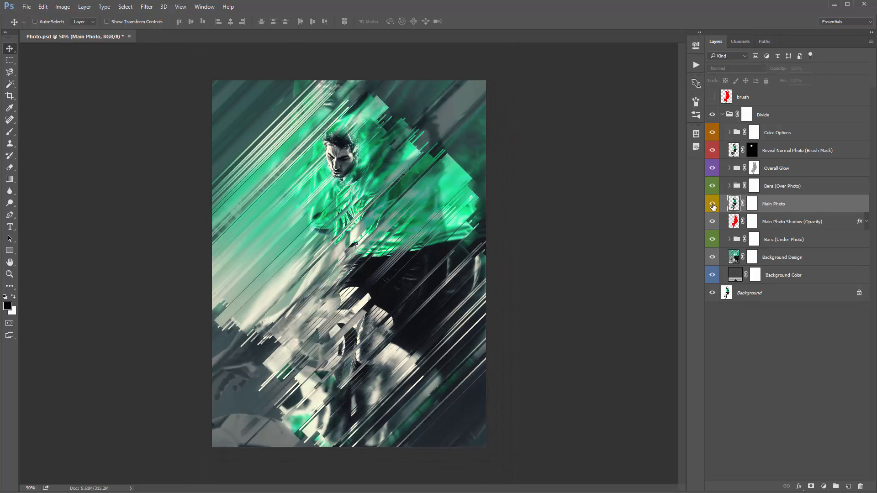
click(712, 205)
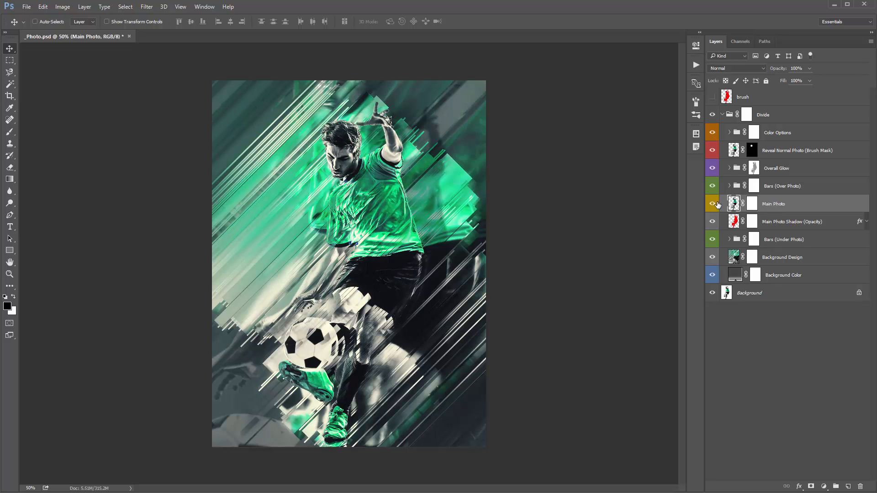
click(712, 205)
click(713, 206)
- Try hiding part of the player's torso and shorts by brushing black on the Main Photo layer mask, and undo the strokes
click(752, 209)
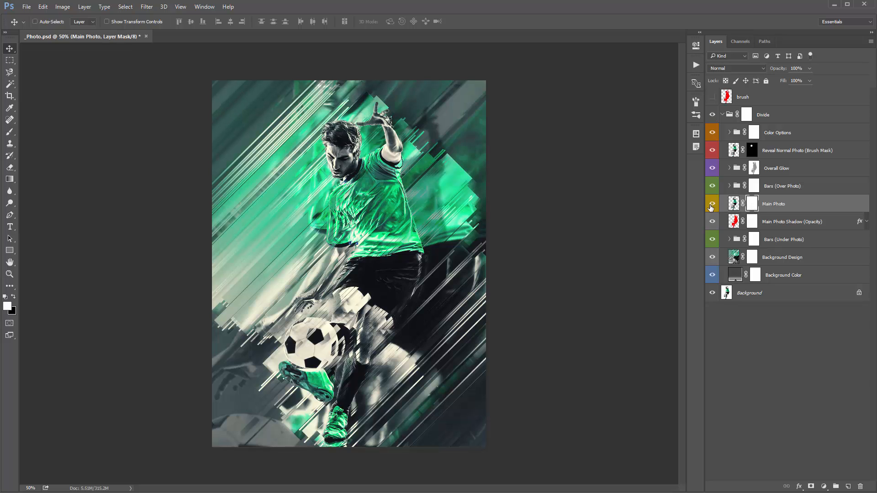
key(x)
key(b)
mouse_move(413, 208)
mouse_down()
mouse_move(366, 248)
mouse_move(418, 211)
mouse_move(383, 251)
mouse_move(425, 201)
mouse_move(366, 231)
mouse_move(393, 207)
mouse_up()
key(ctrl+z)
key(z)
click(394, 218)
click(394, 218)
key(b)
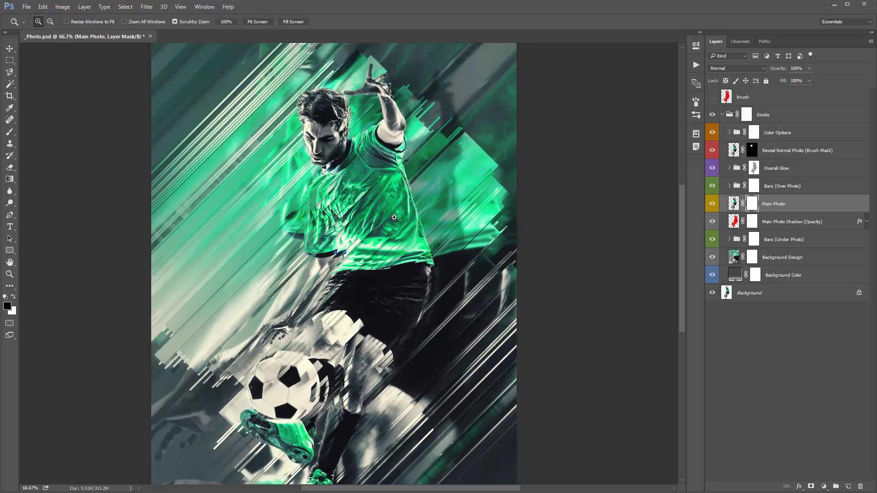
mouse_move(437, 223)
mouse_down()
mouse_move(420, 294)
mouse_move(439, 320)
mouse_up()
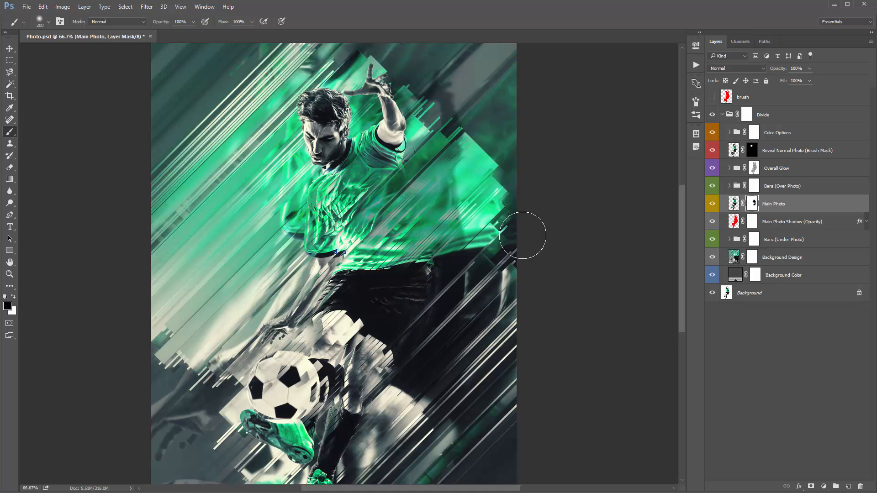
key(ctrl+z)
key(ctrl+alt+z)
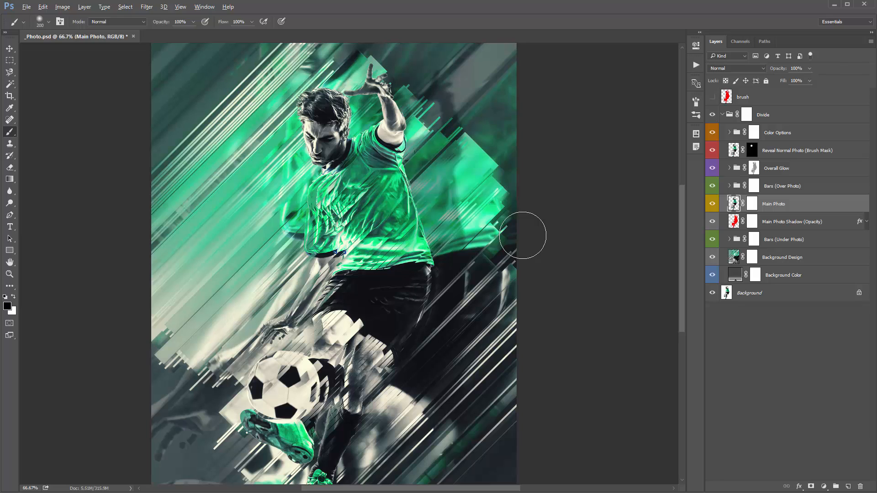
- Duplicate the Main Photo layer and place the copy directly beneath the original
key(v)
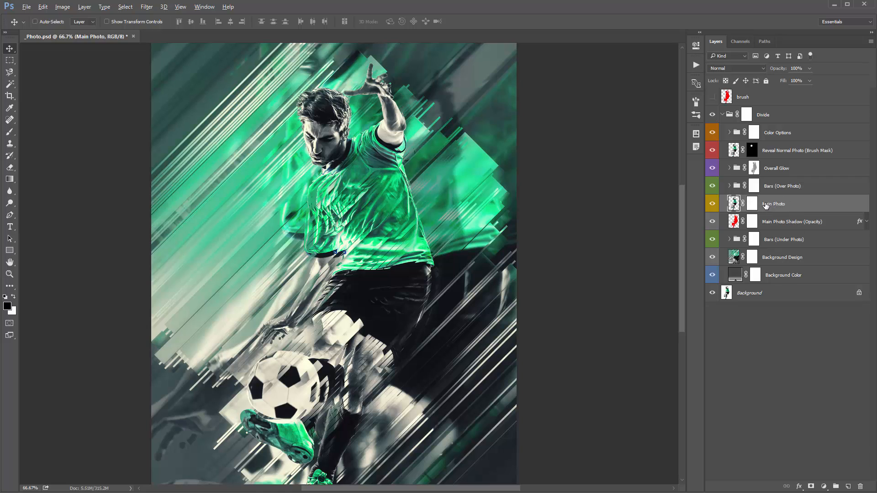
drag(770, 205, 799, 225)
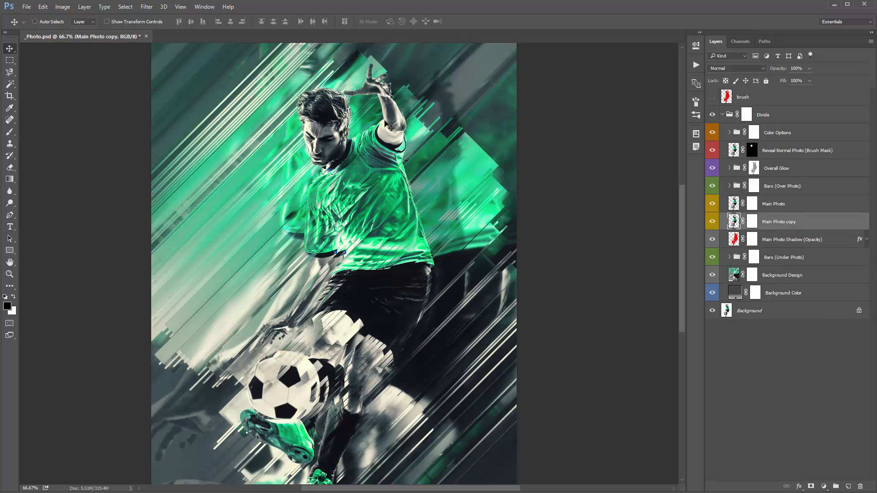
- Apply a Motion Blur to the Main Photo copy layer with an angle of 45° and a distance of 222 pixels
click(146, 6)
mouse_move(162, 117)
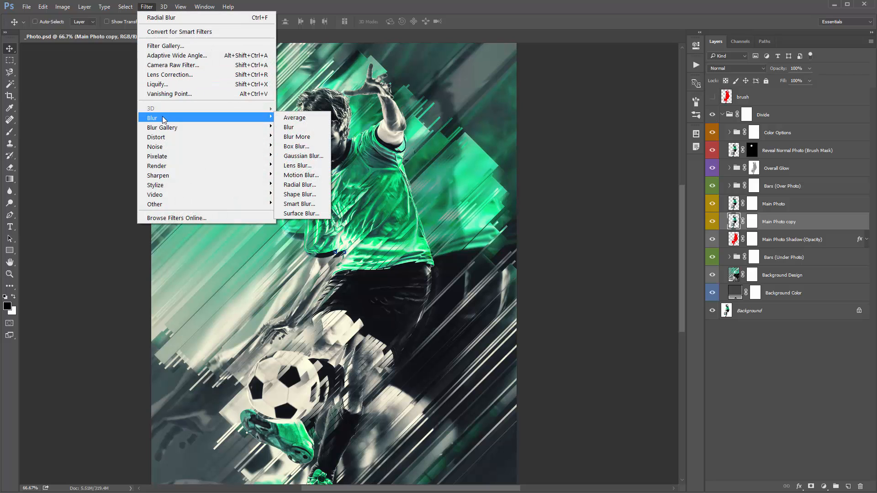
click(305, 175)
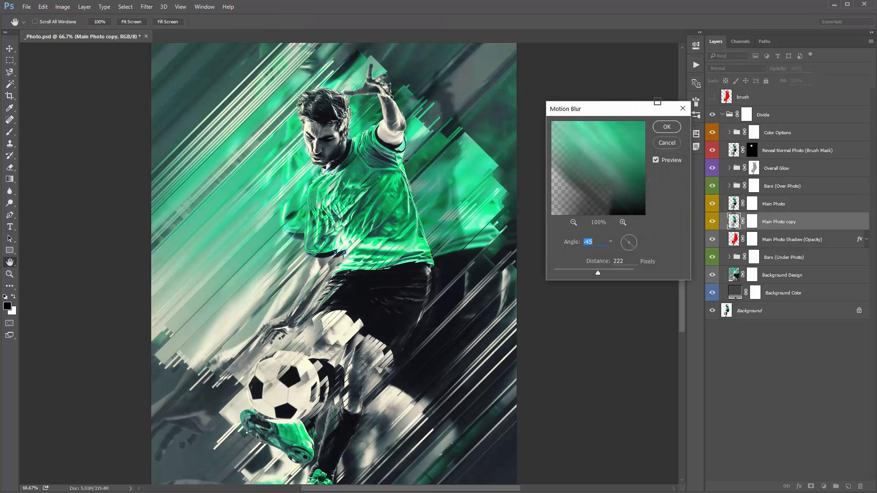
drag(616, 112, 560, 103)
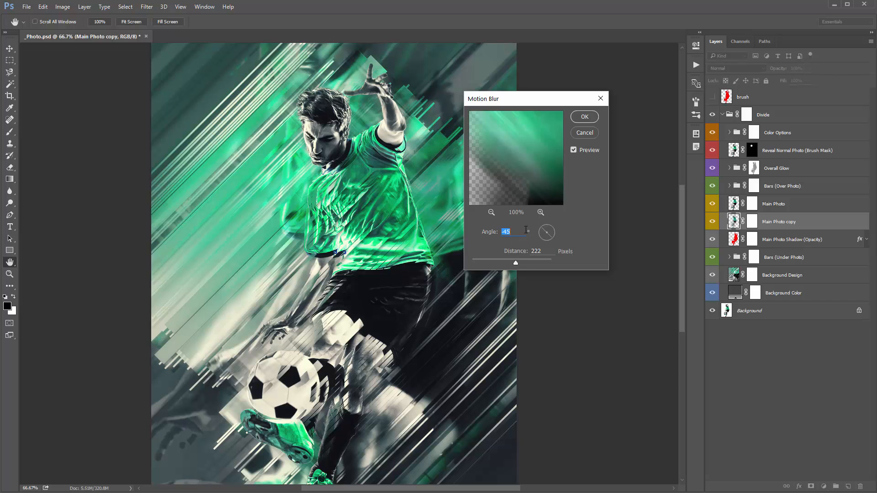
text(45)
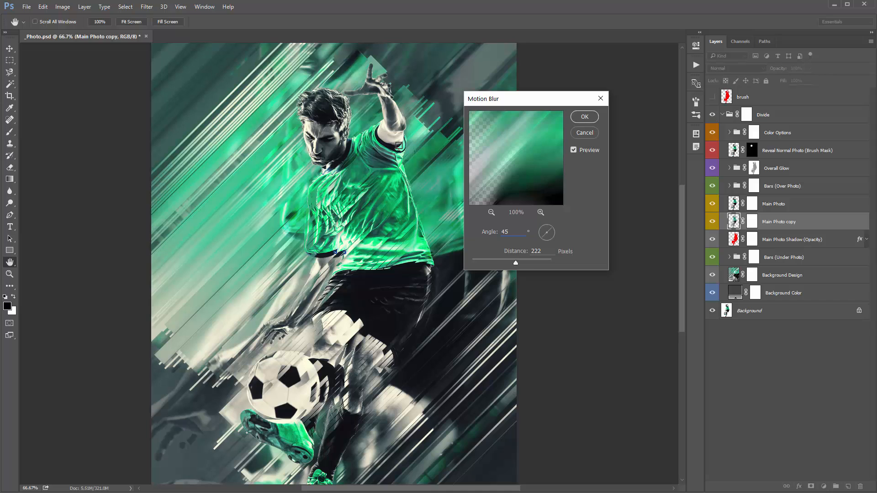
click(588, 116)
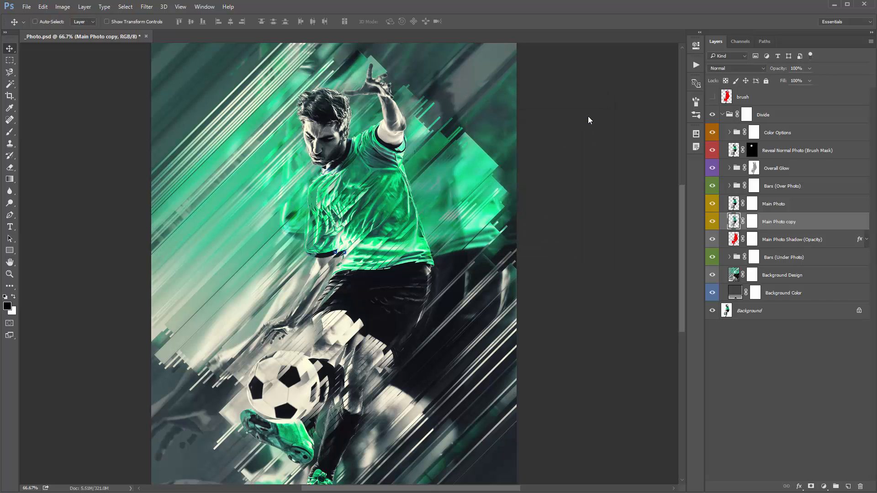
- Select the Main Photo layer and toggle it and Main Photo copy off and on to compare the design
click(782, 205)
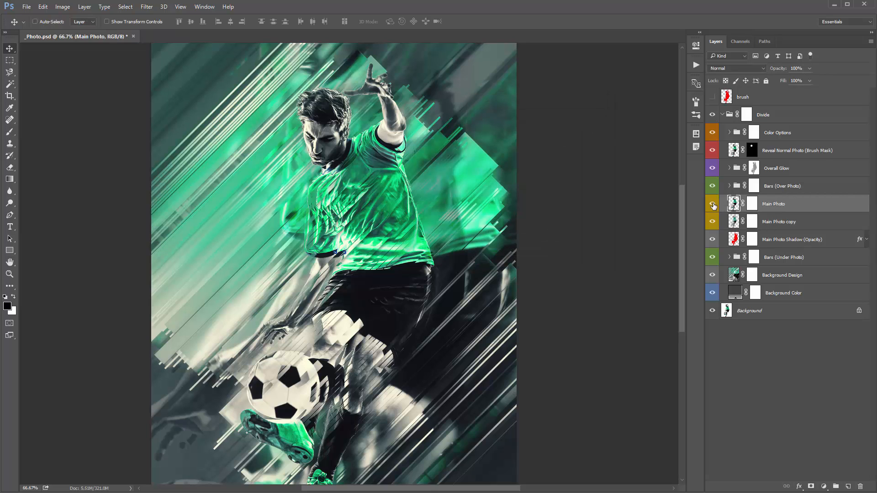
click(712, 205)
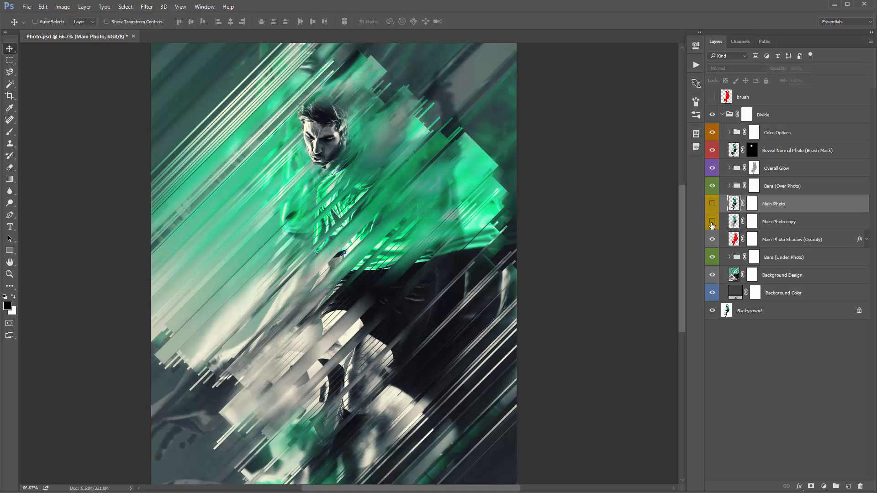
click(712, 222)
click(712, 203)
- Brush black with a 200 px brush on the Main Photo layer mask over the shirt's sides, the shorts and the legs to blend in the blurred copy
click(752, 204)
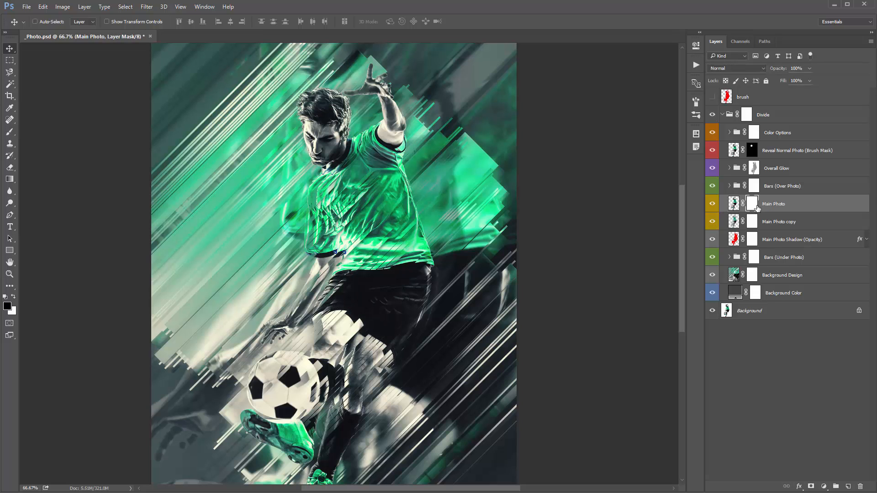
key(b)
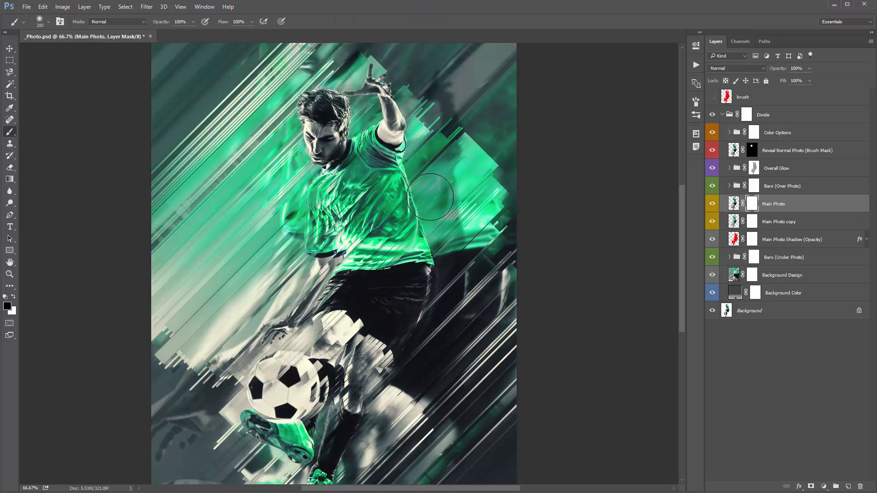
mouse_move(423, 184)
mouse_down()
mouse_move(415, 201)
mouse_move(435, 198)
mouse_move(432, 217)
mouse_move(454, 207)
mouse_move(437, 241)
mouse_move(454, 226)
mouse_move(441, 244)
mouse_up()
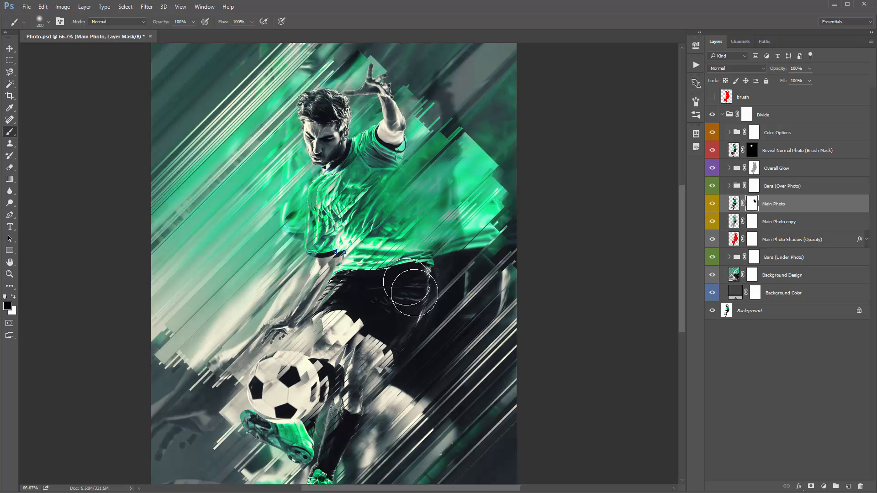
drag(408, 397, 404, 318)
mouse_move(325, 407)
mouse_down()
mouse_move(405, 376)
mouse_move(383, 383)
mouse_move(375, 351)
mouse_move(394, 343)
mouse_up()
mouse_move(411, 269)
mouse_down()
mouse_move(454, 209)
mouse_move(446, 190)
mouse_move(471, 171)
mouse_move(483, 196)
mouse_up()
mouse_move(314, 173)
mouse_down()
mouse_move(282, 184)
mouse_move(262, 217)
mouse_up()
drag(320, 200, 275, 190)
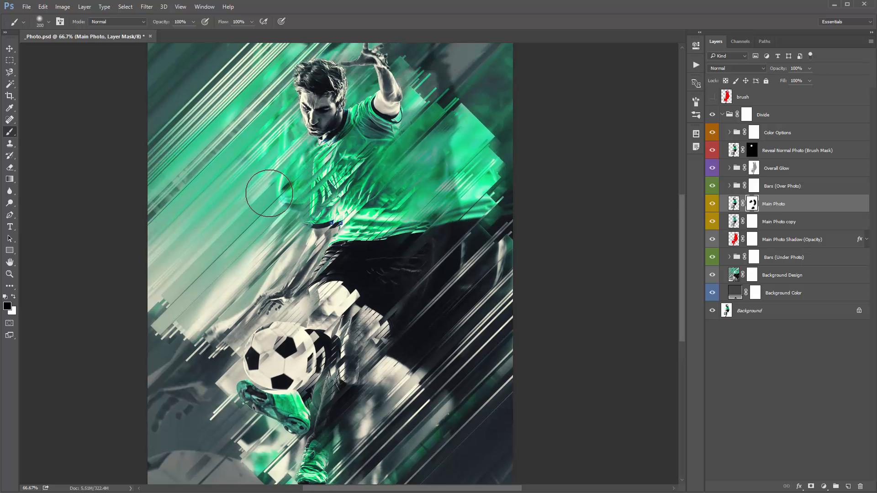
drag(408, 173, 384, 226)
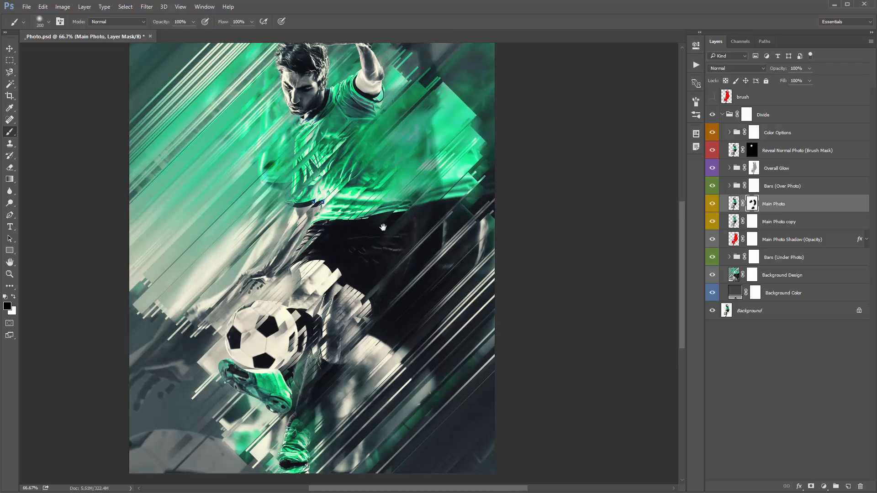
drag(300, 275, 296, 261)
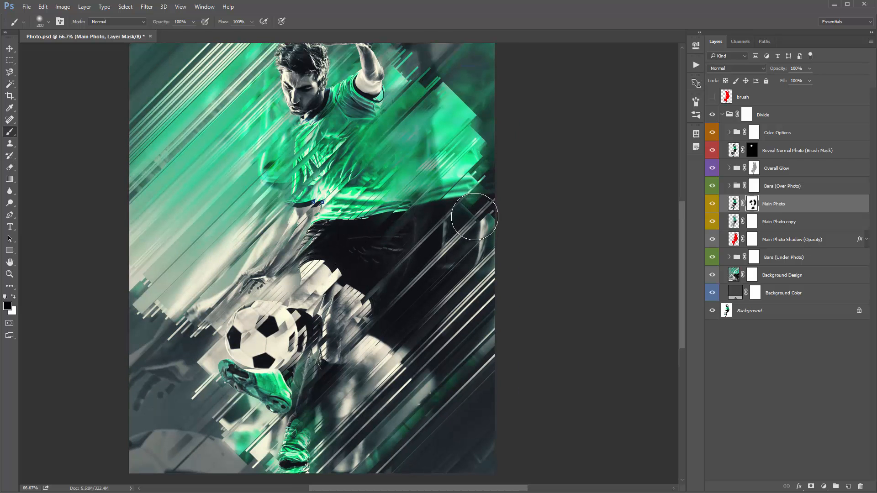
drag(462, 214, 452, 293)
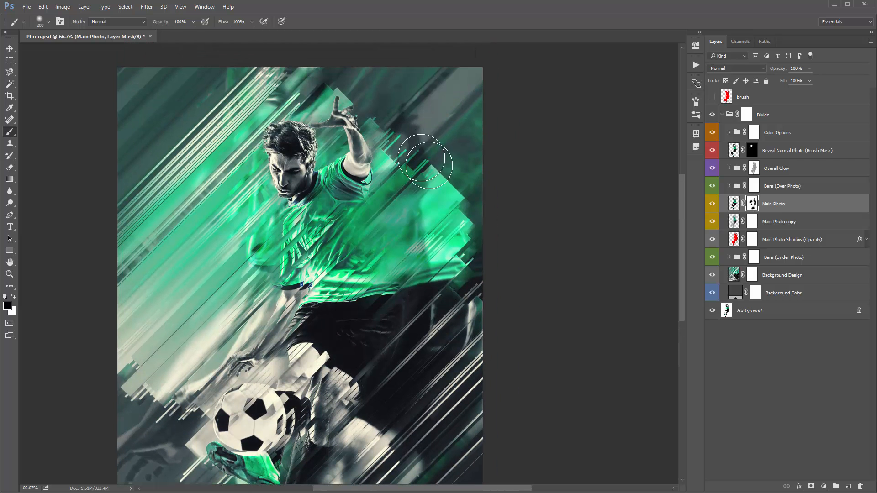
drag(447, 181, 455, 121)
key(v)
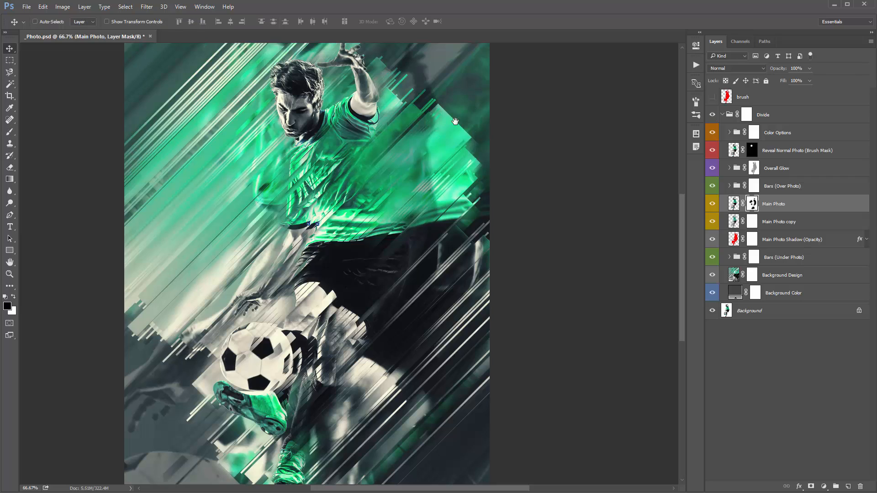
- Select the Main Photo Shadow (Opacity) layer and toggle its visibility to compare the design with and without the shadow
click(789, 218)
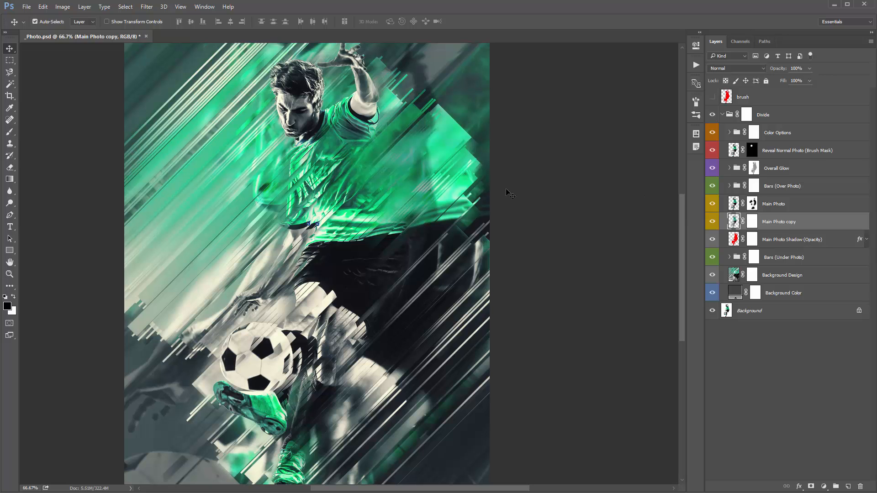
key(ctrl+minus)
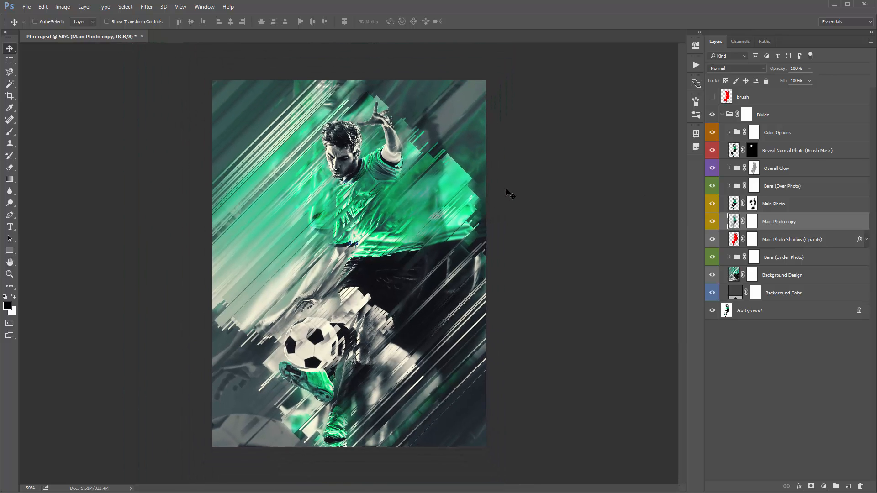
click(785, 241)
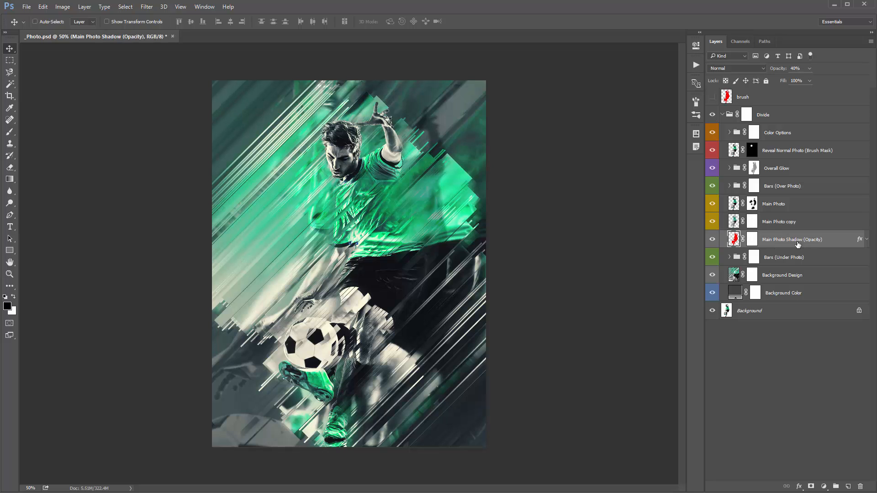
click(709, 242)
click(709, 245)
click(708, 245)
- Try the Main Photo Shadow (Opacity) layer at 100% opacity, return it to 40%, and hide the layer
drag(775, 71, 819, 69)
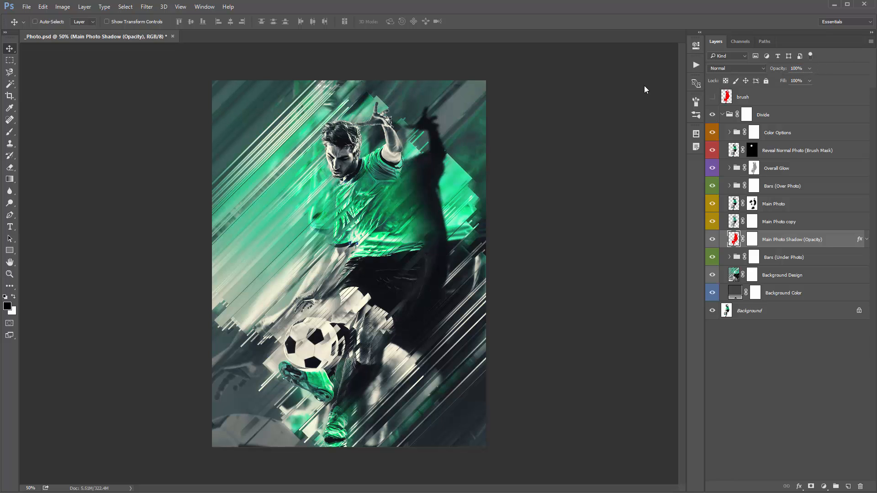
key(4)
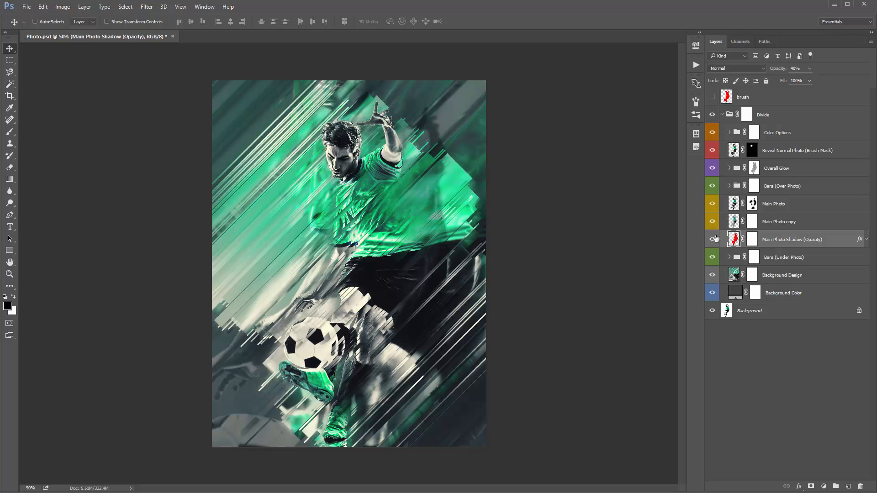
click(712, 239)
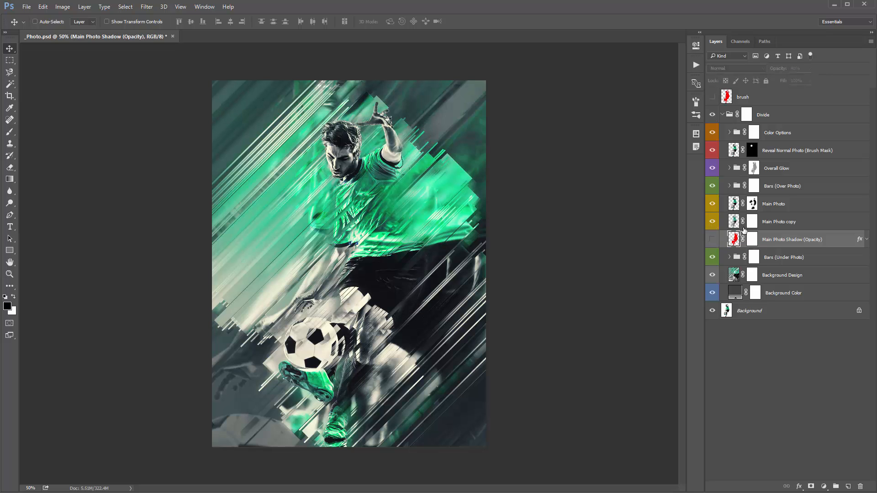
- Brush white on the Main Photo layer mask over the lower shirt and the knee, reducing the brush to 125 px for the knee
click(752, 204)
key(b)
key(x)
drag(402, 209, 394, 241)
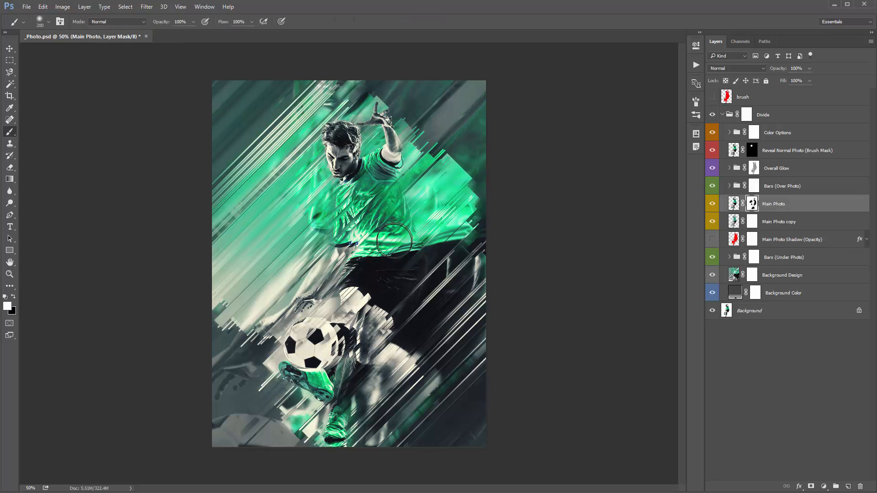
key(x)
key(bracketleft)
key(bracketleft)
key(bracketleft)
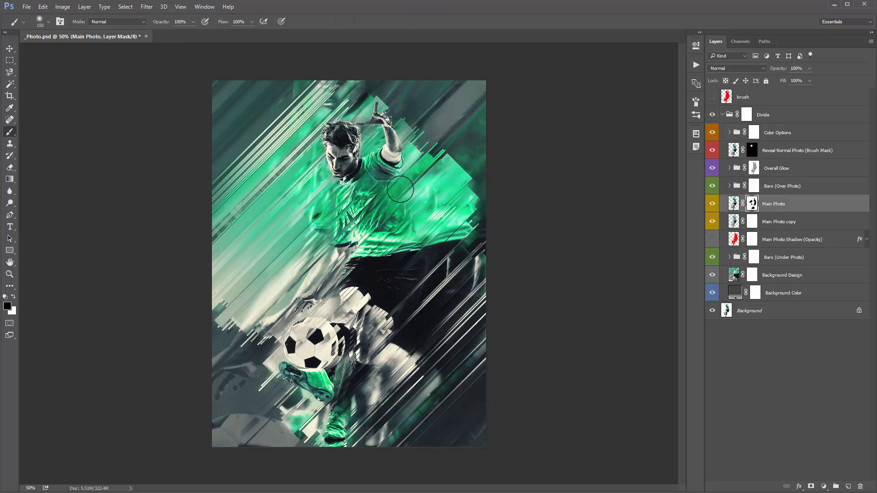
key(x)
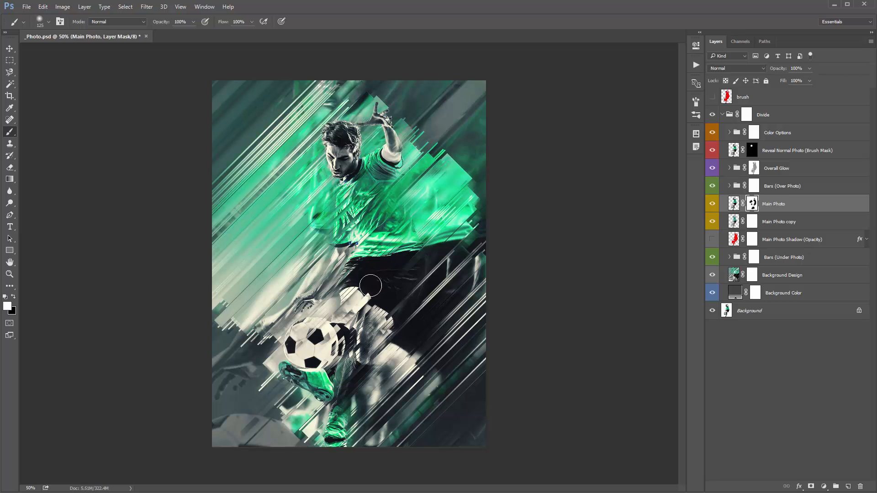
mouse_move(361, 281)
mouse_down()
mouse_move(342, 308)
mouse_move(359, 299)
mouse_up()
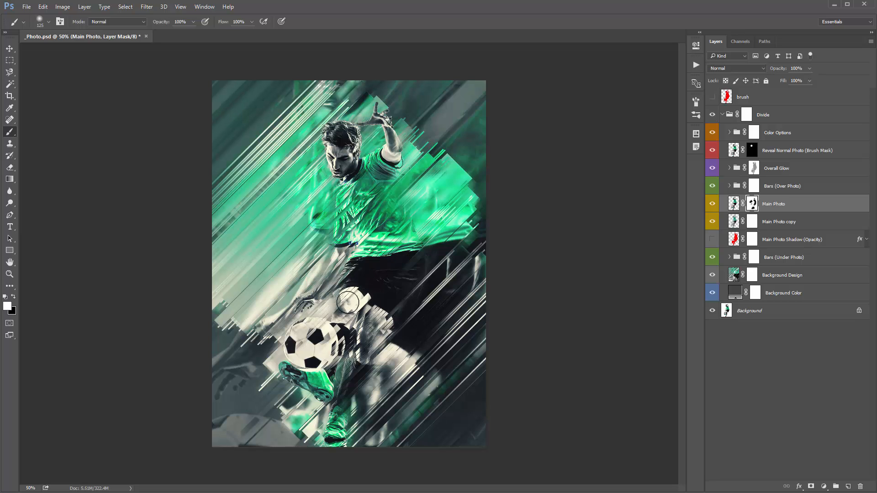
- Hide the bars crossing the player's knee by brushing black on the Bars (Over Photo) group mask
click(753, 186)
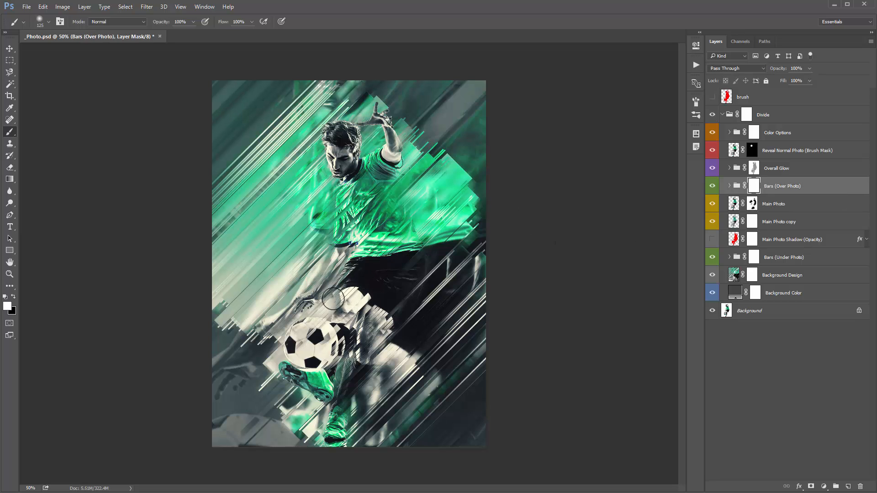
key(x)
click(352, 296)
mouse_move(352, 296)
mouse_down()
mouse_move(327, 304)
mouse_move(352, 307)
mouse_up()
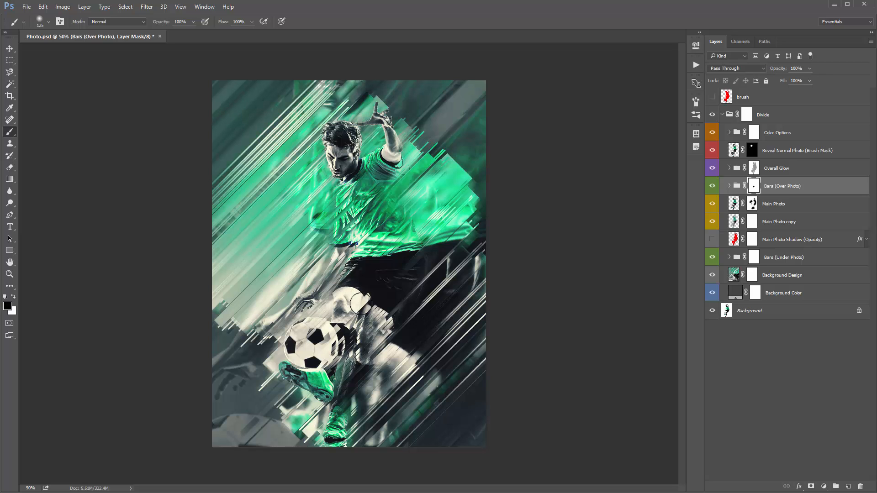
- Reveal the normal photo on the knee by brushing white on the Reveal Normal Photo (Brush Mask) layer mask
click(751, 150)
key(x)
drag(342, 303, 336, 303)
key(x)
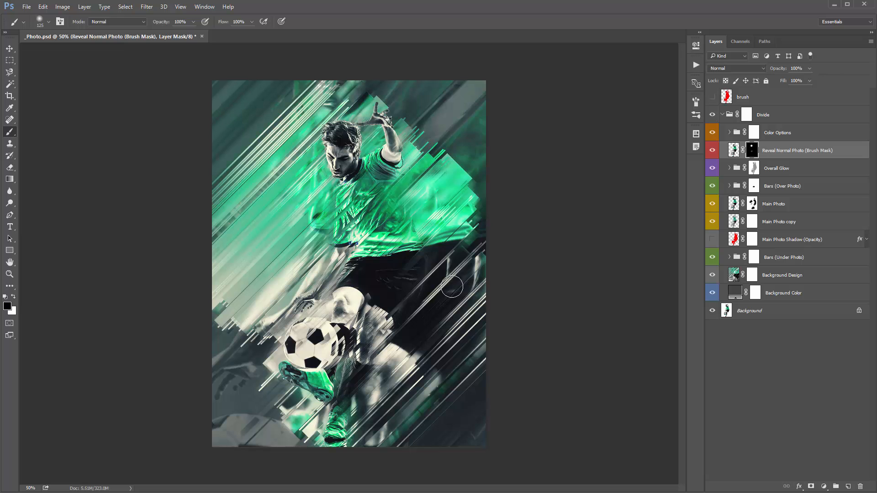
- Examine the retouched knee up close and briefly show the red brush layer to compare it with the design
key(z)
click(340, 302)
click(340, 301)
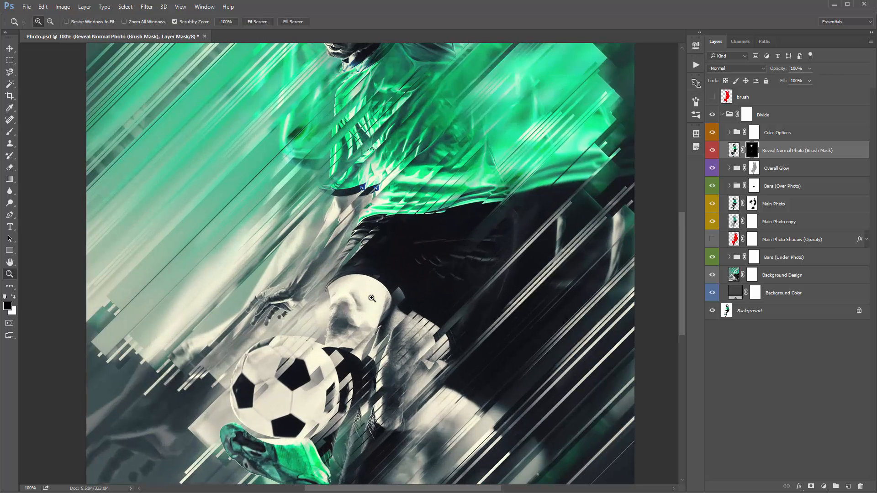
key(v)
click(712, 97)
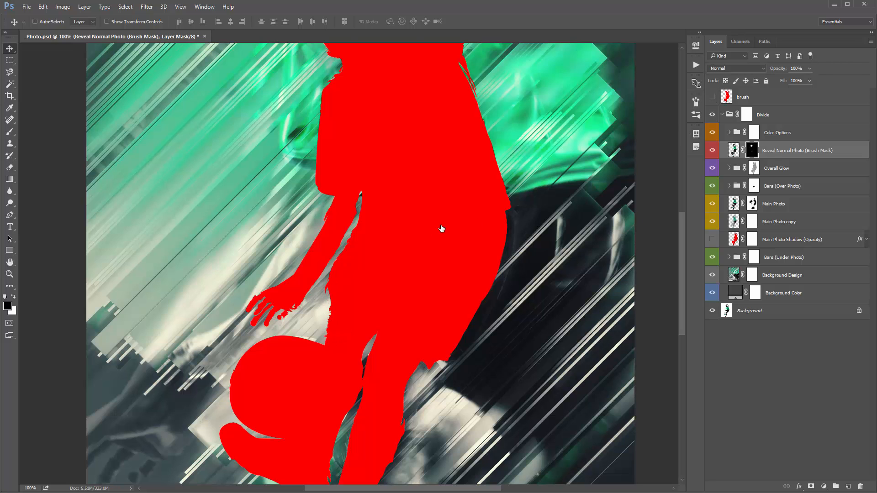
key(ctrl+0)
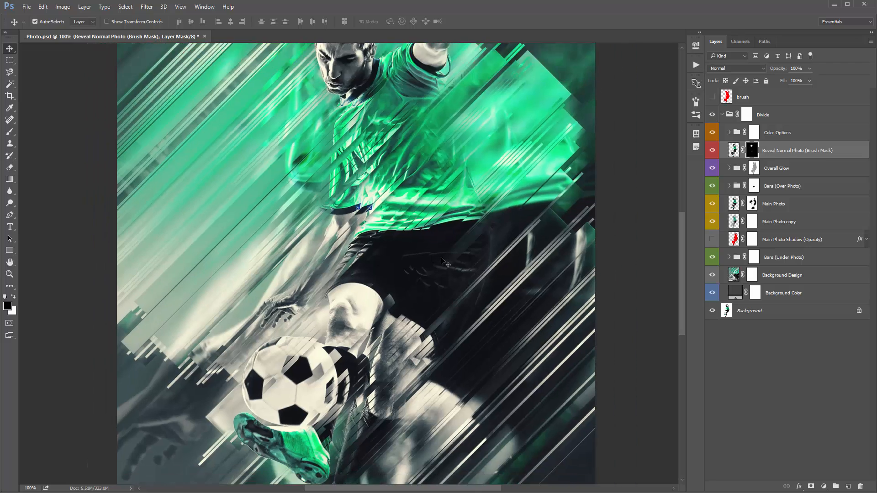
key(ctrl+minus)
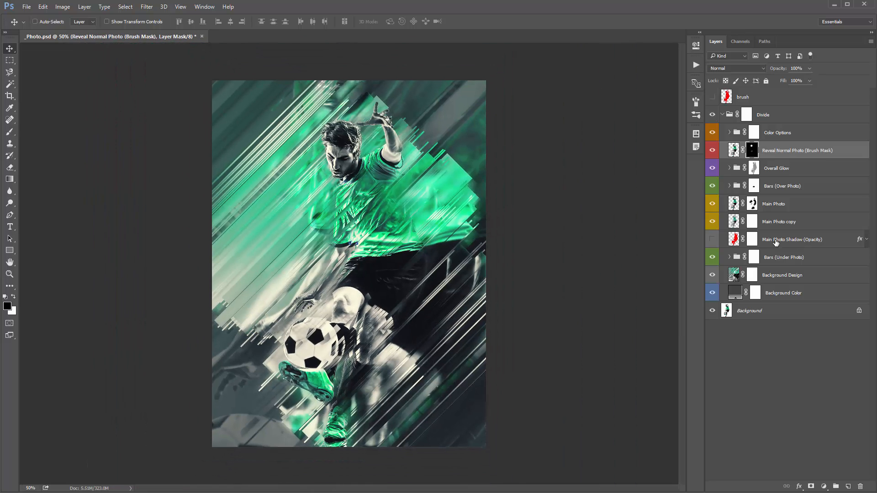
- Select the Bars (Under Photo) group, toggle its visibility to compare the design, and expand the group
click(786, 223)
click(784, 240)
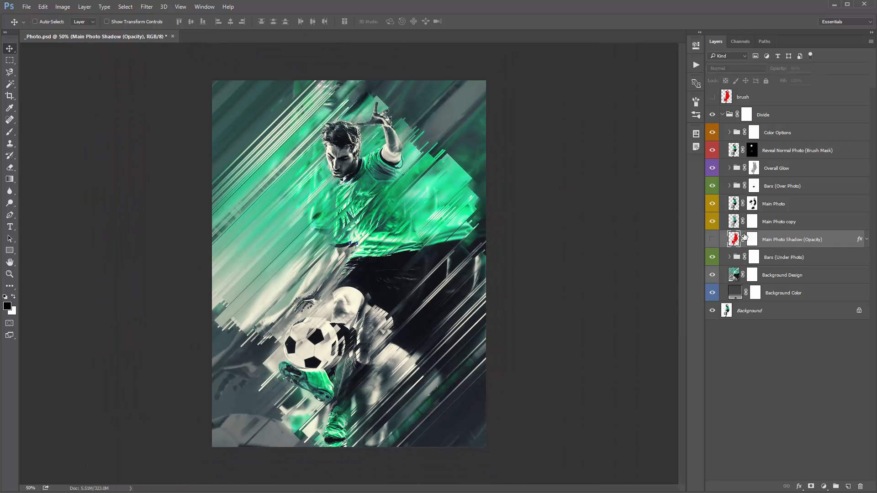
click(807, 259)
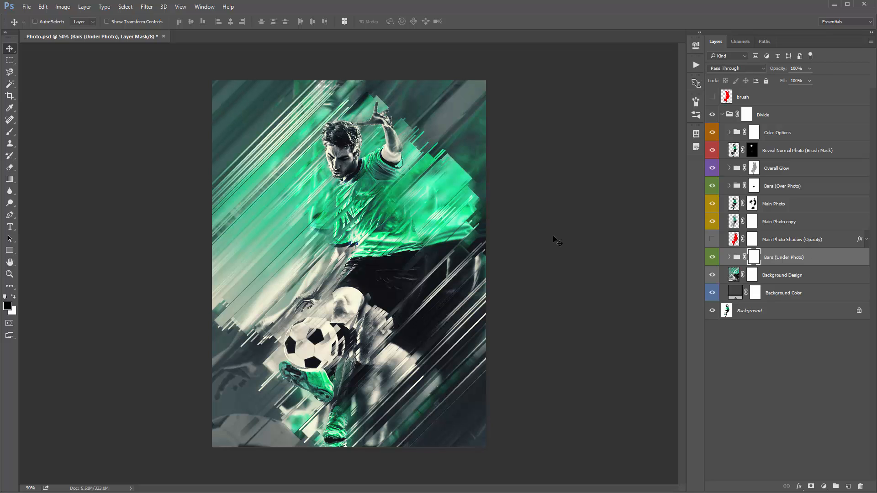
click(711, 258)
click(712, 258)
click(844, 255)
click(729, 257)
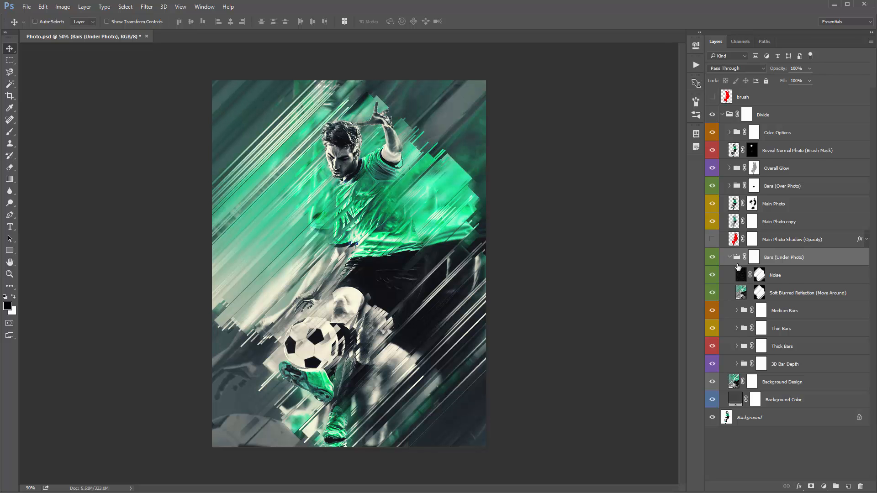
- Select the Noise layer in the Bars (Under Photo) group and examine its grain up close on the bars
click(794, 274)
click(801, 293)
click(784, 277)
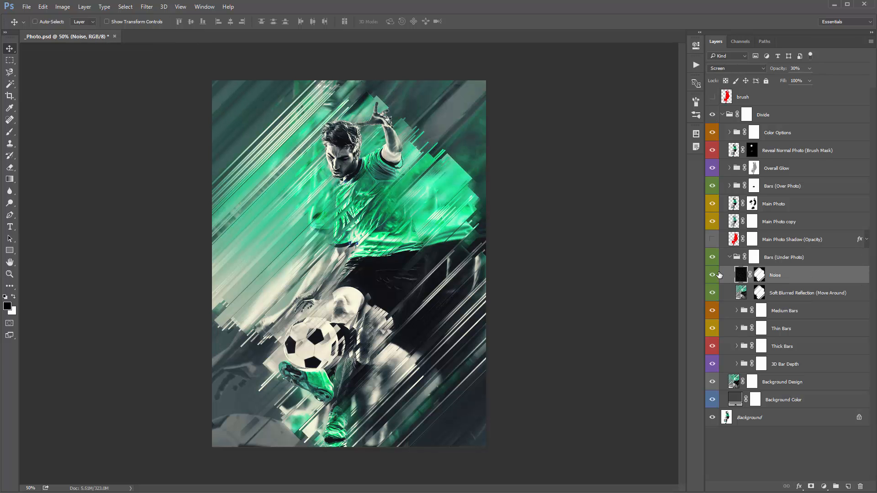
key(z)
drag(408, 202, 463, 213)
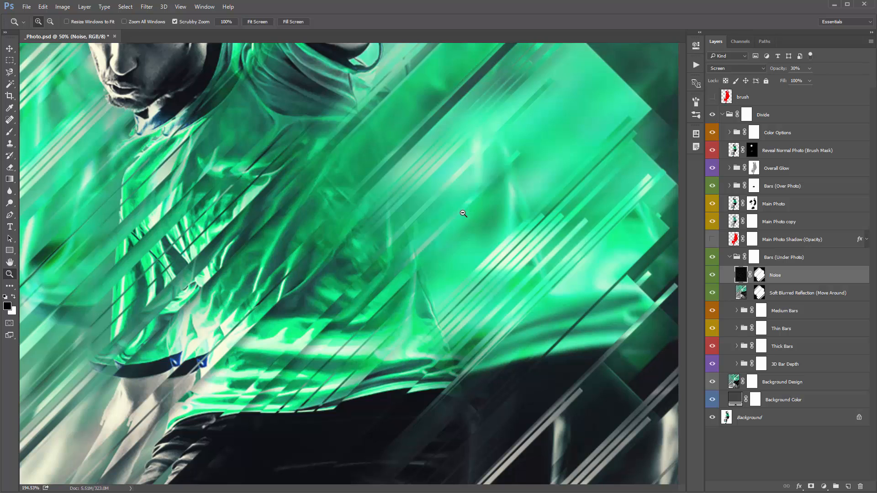
drag(507, 306, 505, 161)
drag(553, 355, 502, 215)
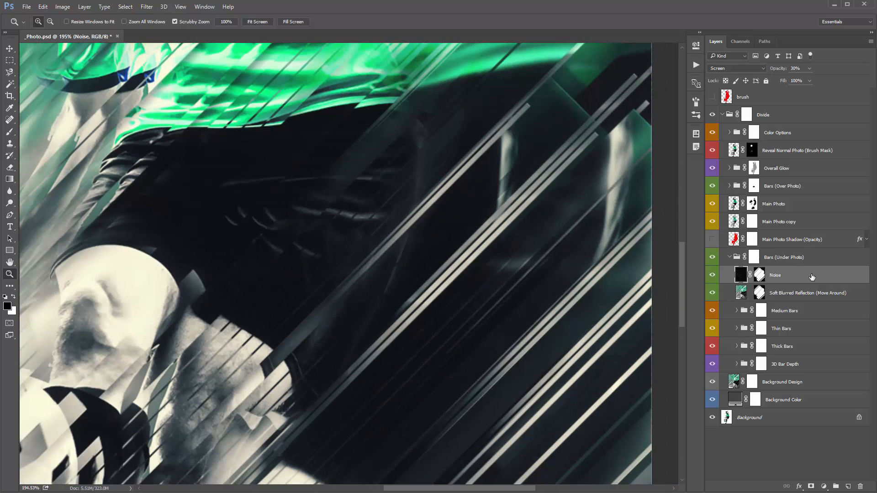
key(v)
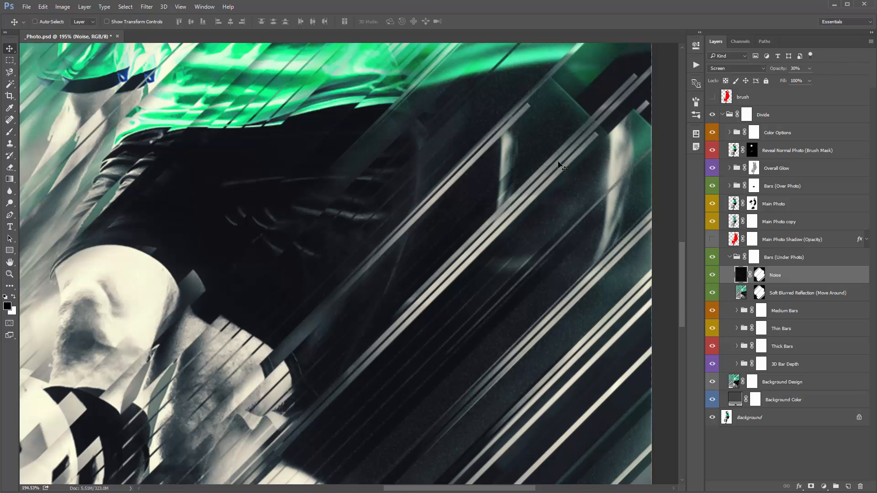
key(ctrl+0)
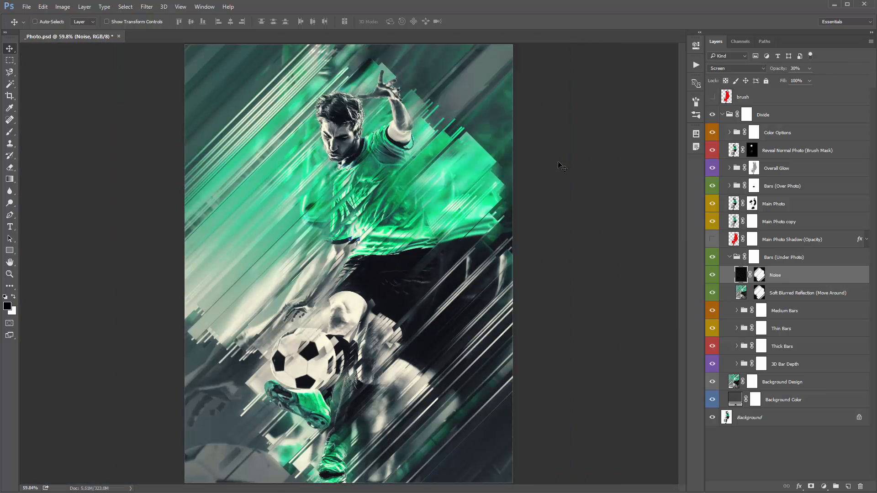
- Try moving the Soft Blurred Reflection layer on the canvas and lowering its opacity to 40%, undoing both
click(797, 297)
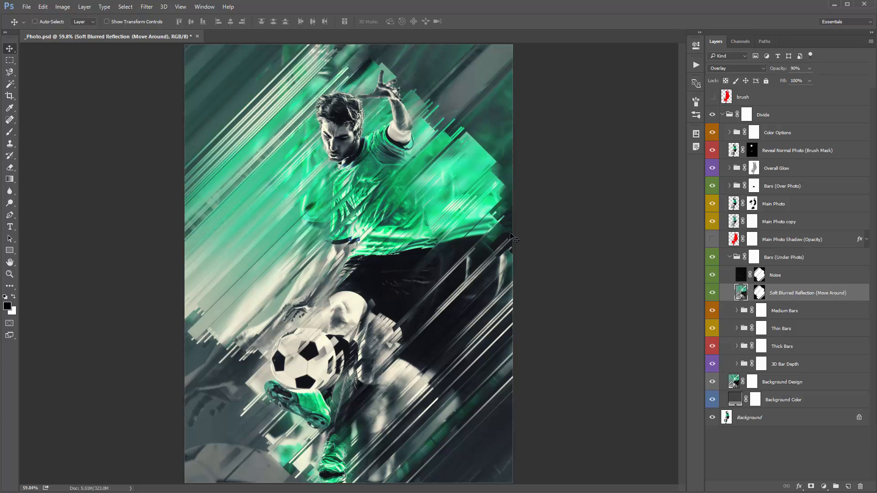
drag(434, 183, 447, 207)
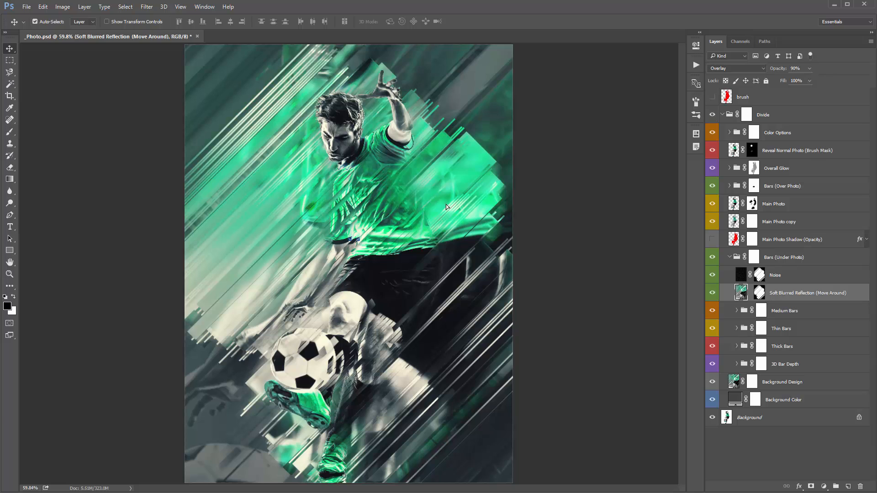
key(ctrl+z)
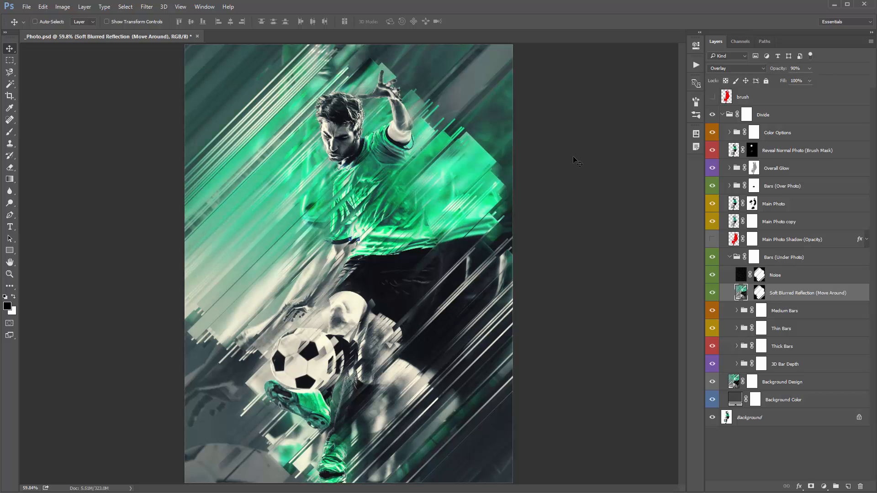
key(ctrl+z)
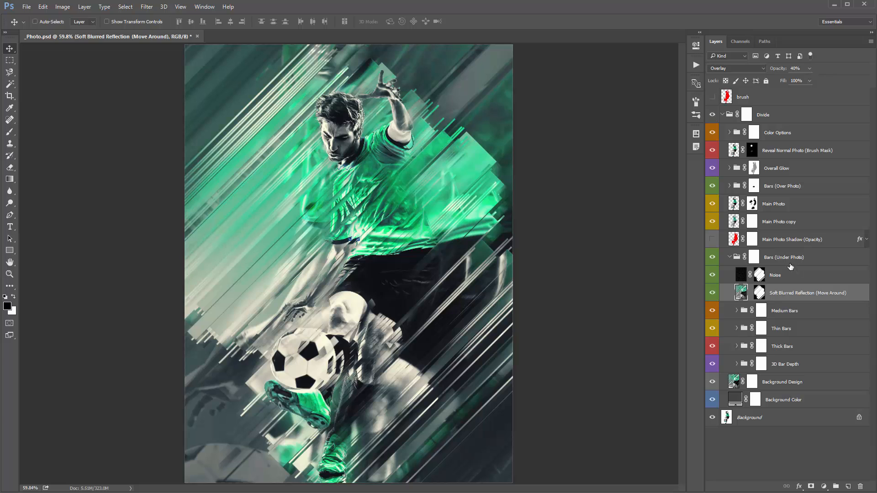
key(ctrl+z)
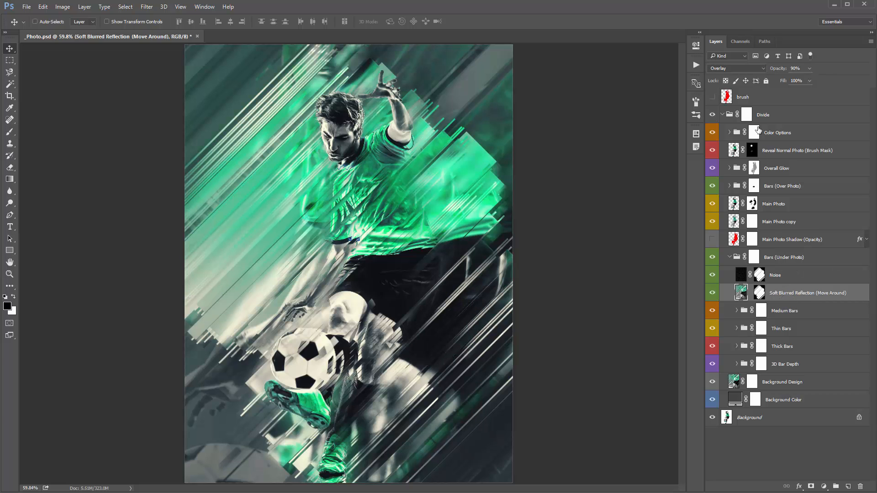
- Try the Soft Light blend mode on the Soft Blurred Reflection layer, comparing it with Overlay
click(726, 67)
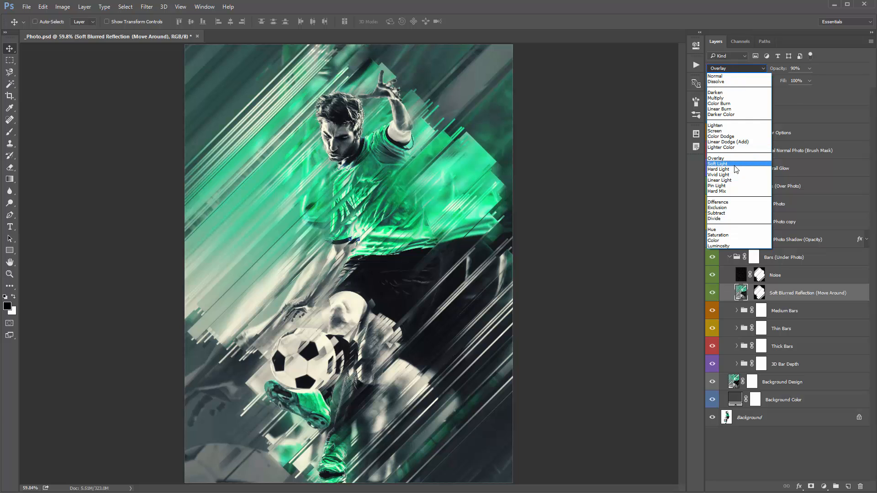
click(718, 164)
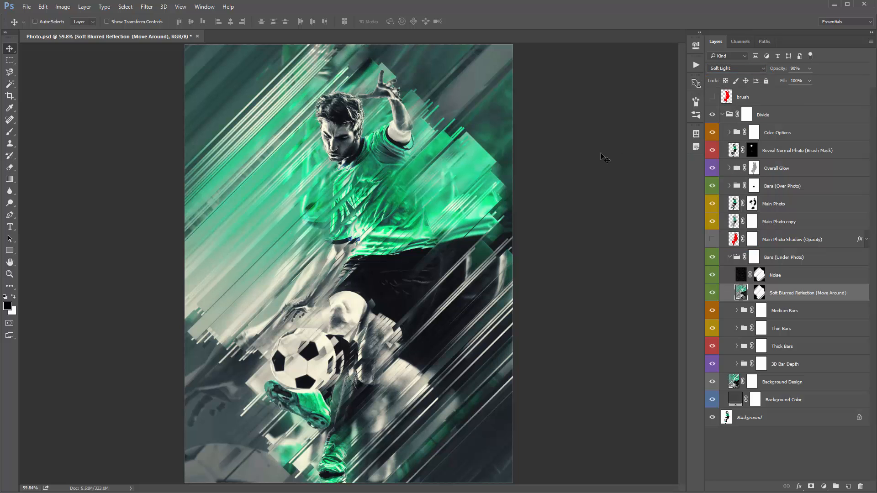
key(ctrl+z)
key(shift+plus)
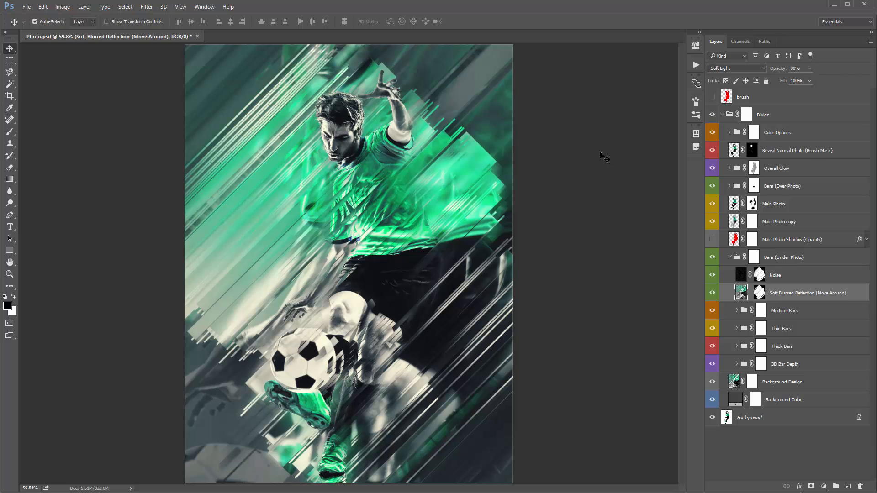
key(shift+minus)
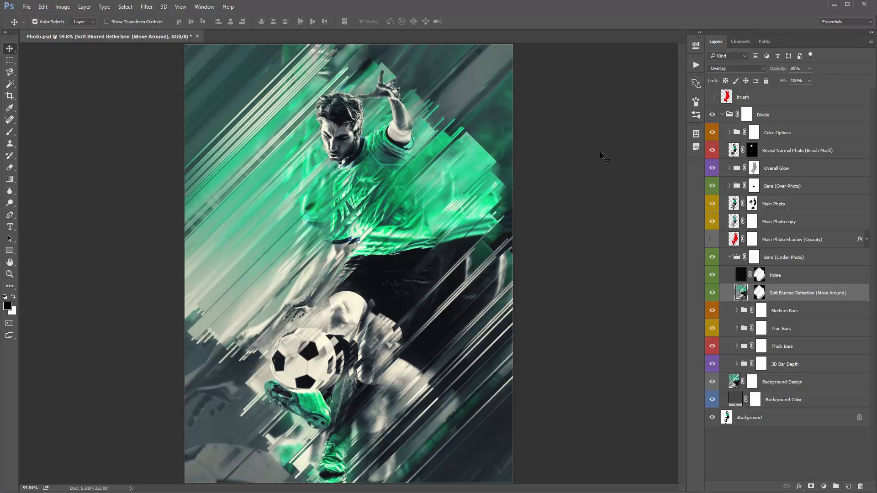
key(ctrl+z)
key(ctrl+z)
- Set the Soft Blurred Reflection layer's blend mode to Soft Light and check it against Overlay
click(727, 67)
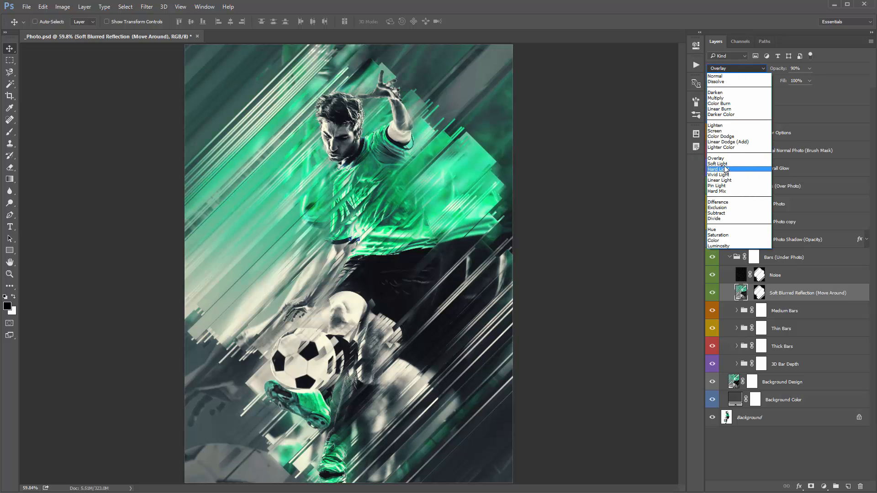
click(731, 167)
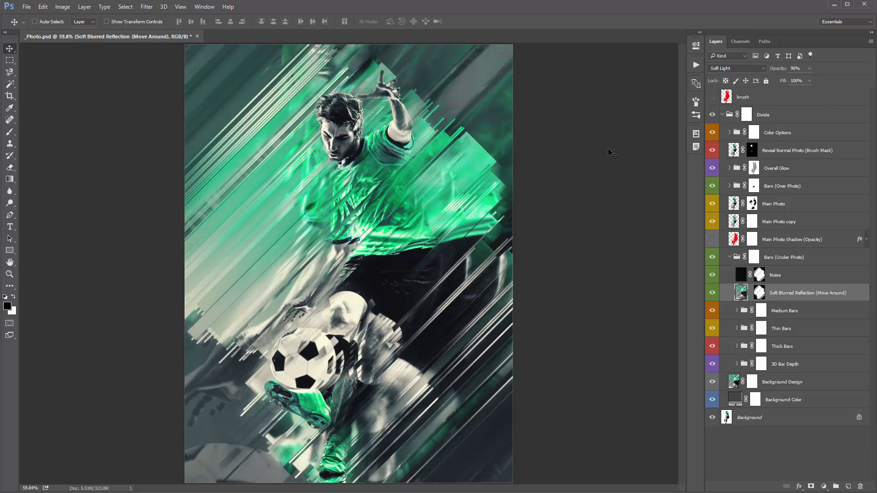
key(ctrl+z)
key(ctrl+z)
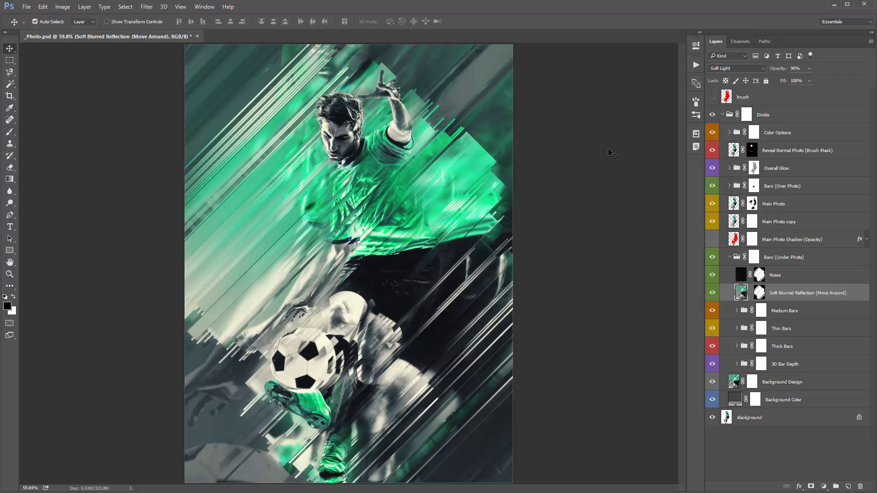
key(ctrl+z)
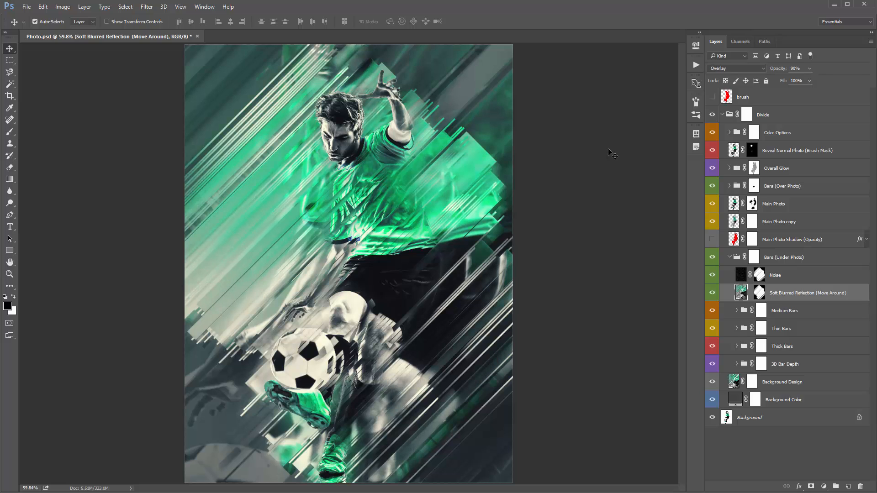
key(shift+plus)
- Go through the Medium Bars, Thin Bars, Thick Bars and 3D Bar Depth groups within Bars (Under Photo)
click(781, 313)
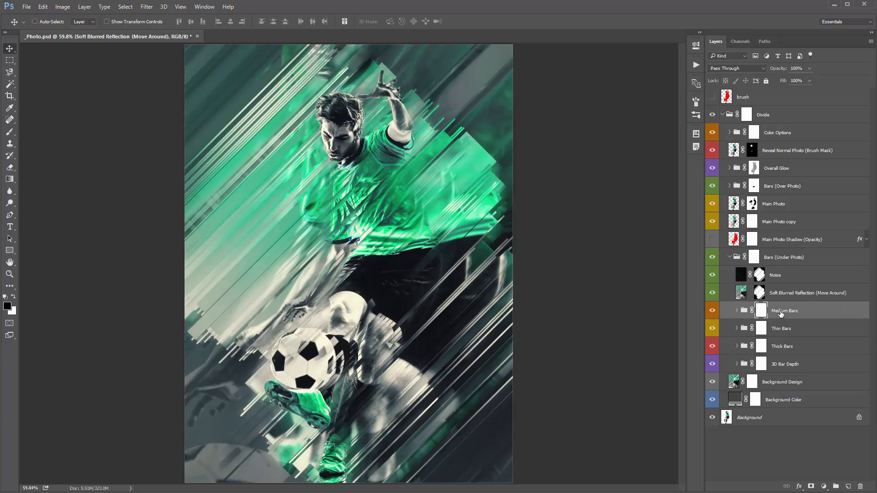
click(793, 331)
click(799, 318)
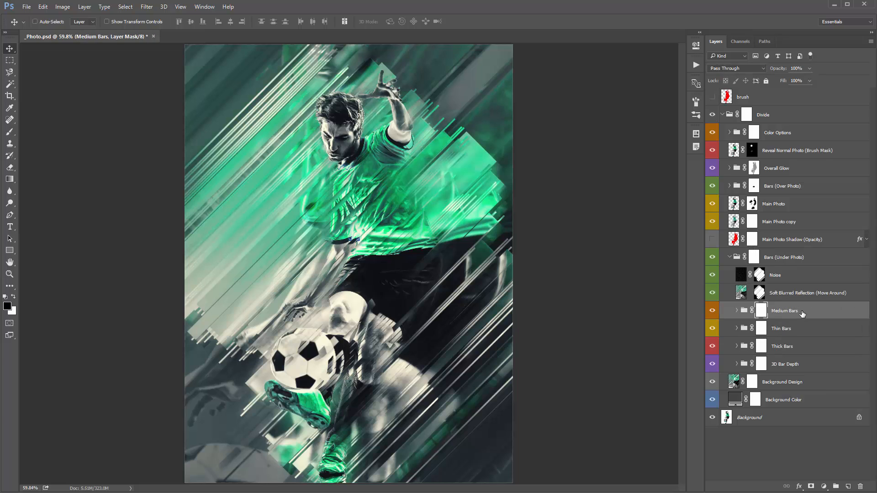
click(800, 330)
click(797, 347)
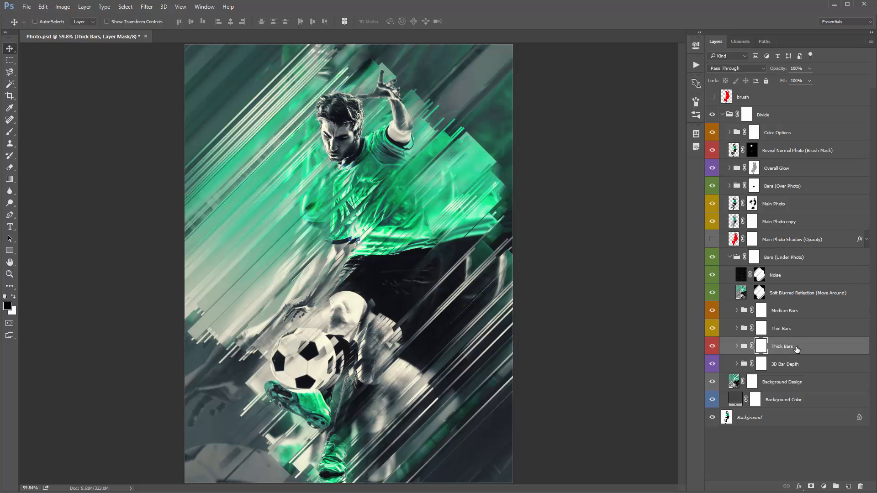
click(796, 369)
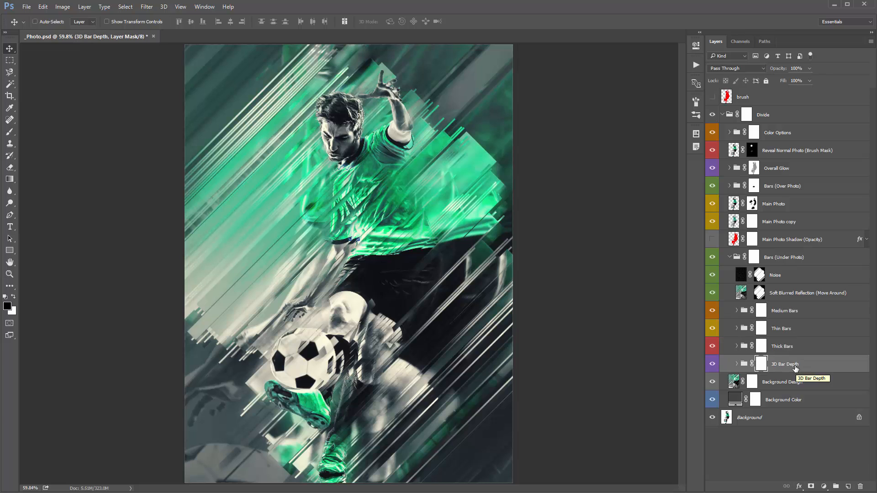
- Toggle the Medium Bars group's visibility to see its effect on the design, and expand the group
click(791, 315)
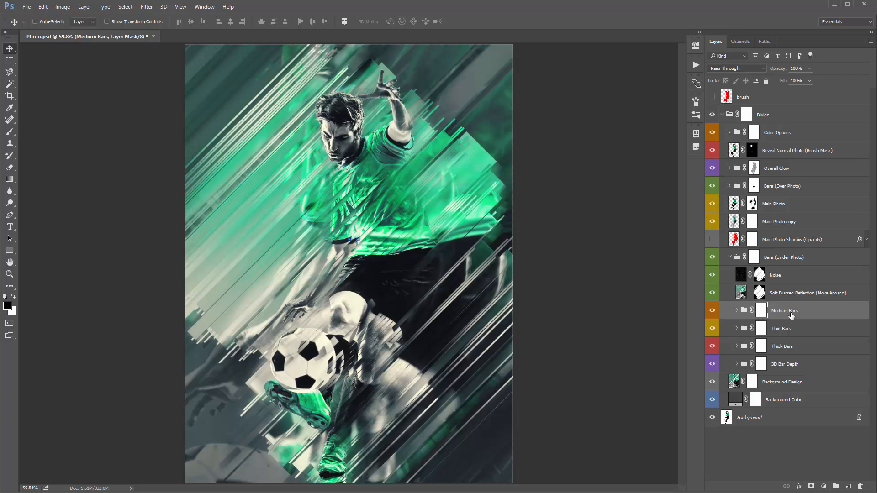
click(715, 310)
click(715, 311)
click(715, 311)
click(734, 315)
click(735, 312)
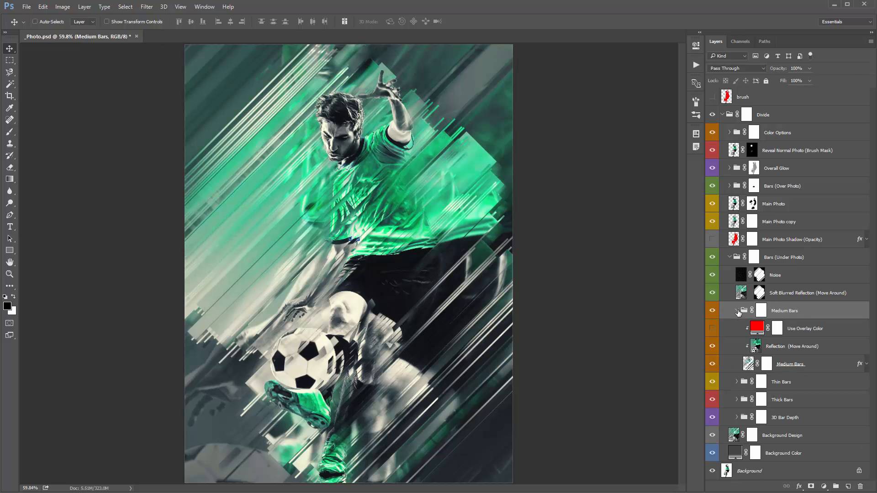
- Inspect the three layers inside the Medium Bars group and toggle the visibility of its bars layer
click(806, 329)
click(797, 346)
click(794, 365)
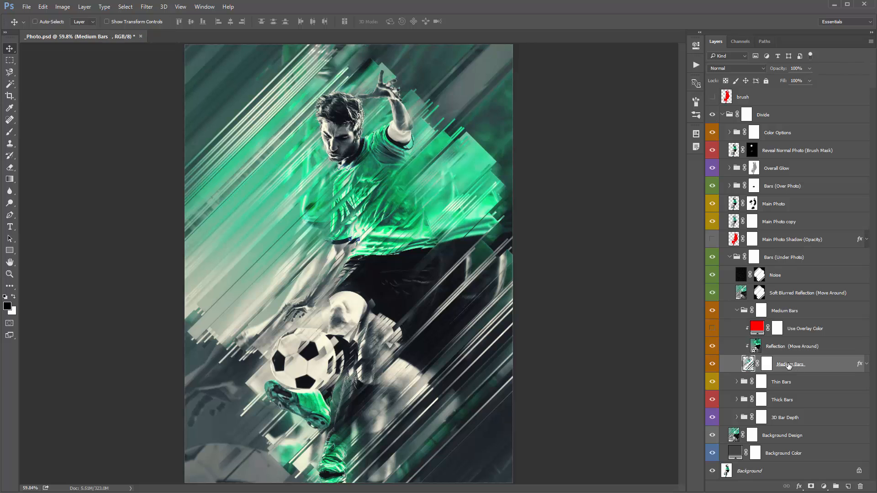
click(712, 365)
click(711, 365)
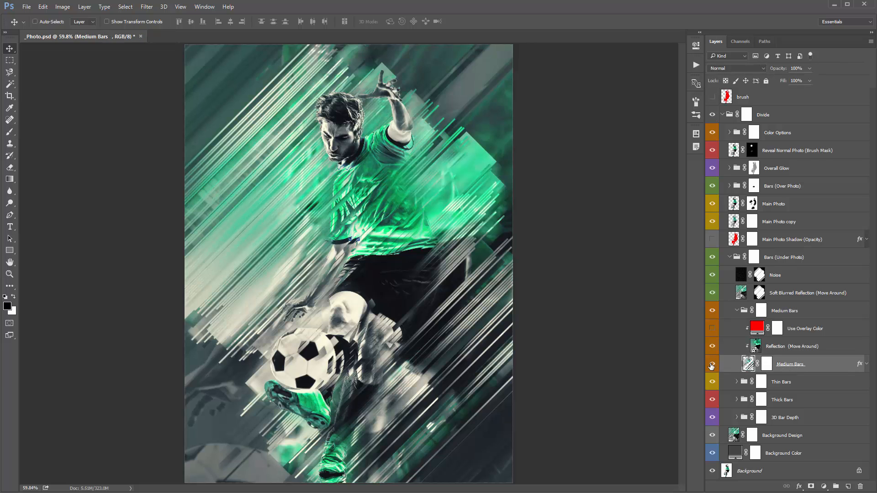
- Move the Reflection (Move Around) layer of the Medium Bars group up and slightly left to shift the image in the bars
click(779, 352)
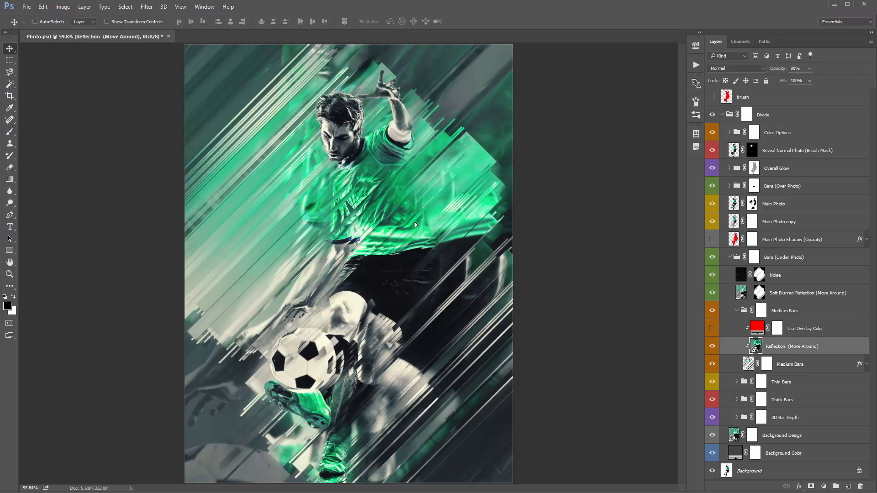
drag(415, 222, 404, 190)
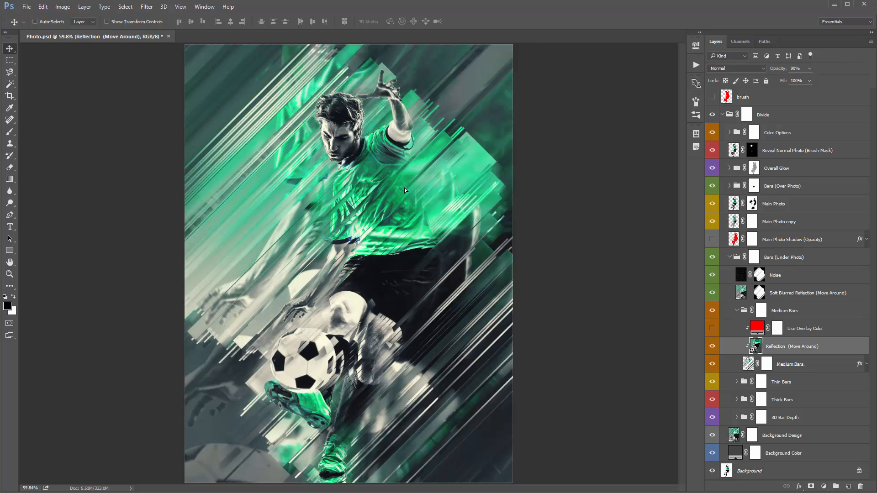
- Expand the Thin Bars group to view its layers, and collapse it again
click(736, 382)
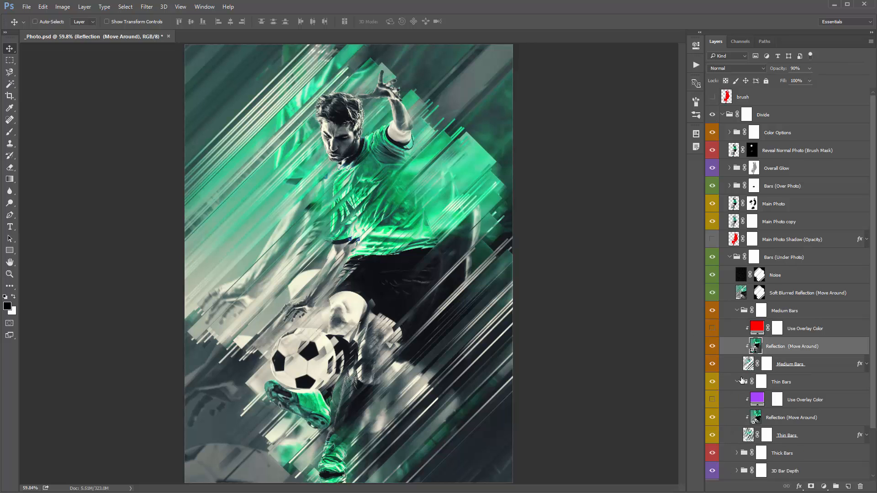
scroll(744, 393, down, 2)
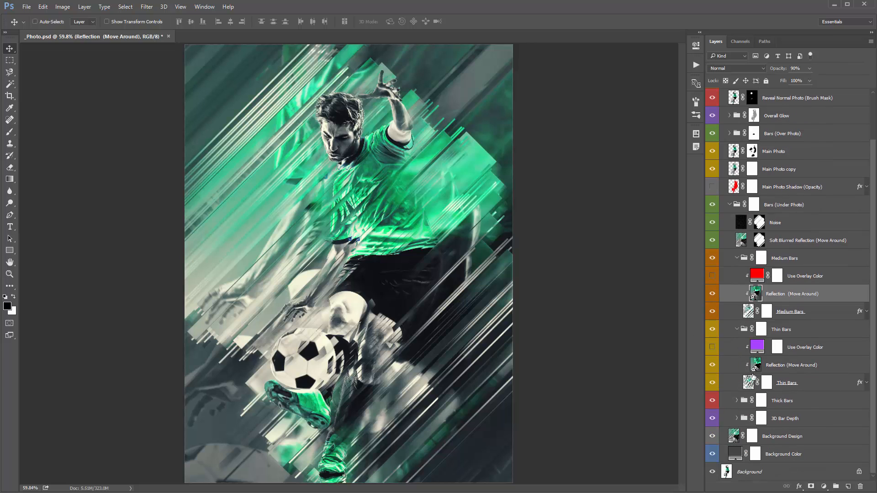
click(737, 329)
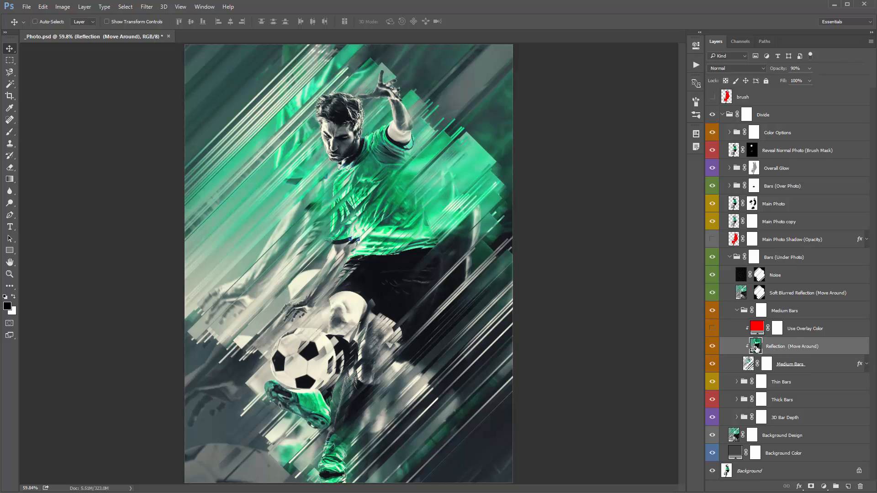
- Try a blue overlay (#375472) with the Medium Bars group's Use Overlay Color layer, hide that layer again and collapse the group
click(794, 335)
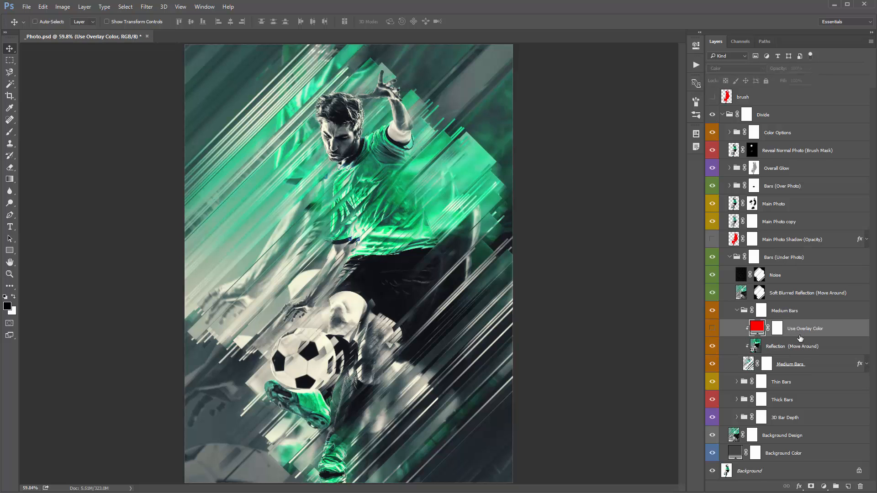
click(714, 331)
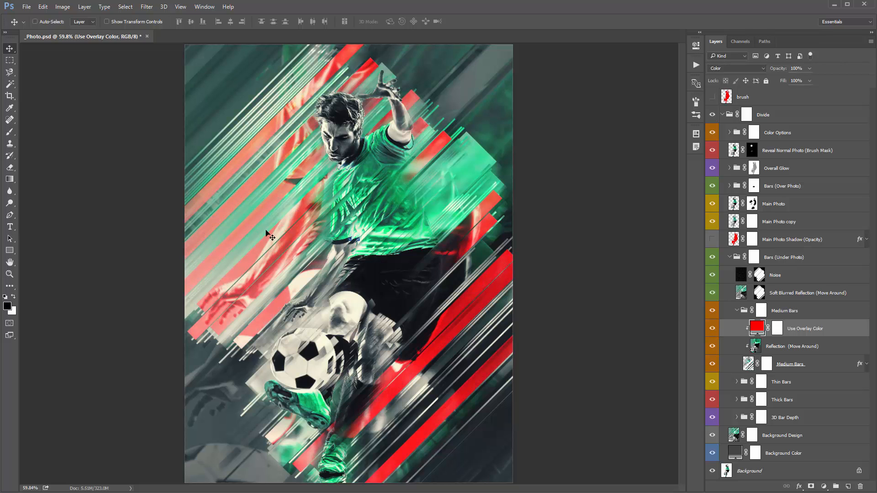
double_click(757, 327)
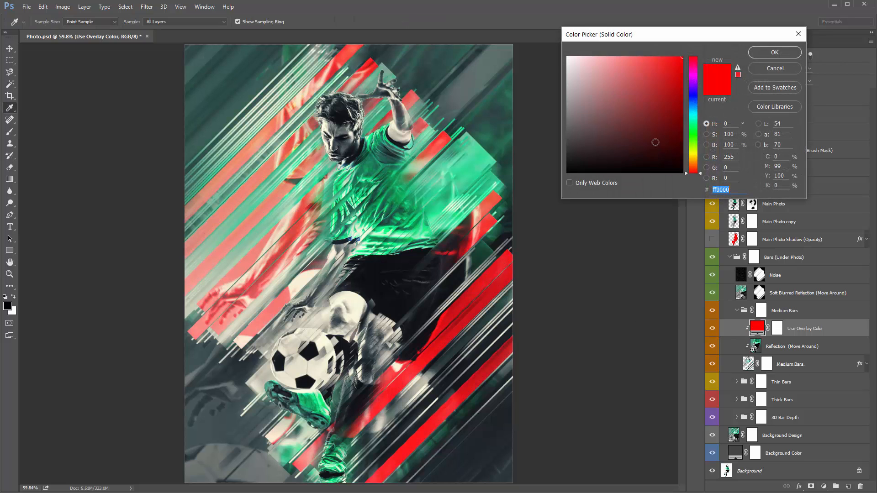
click(693, 105)
click(643, 89)
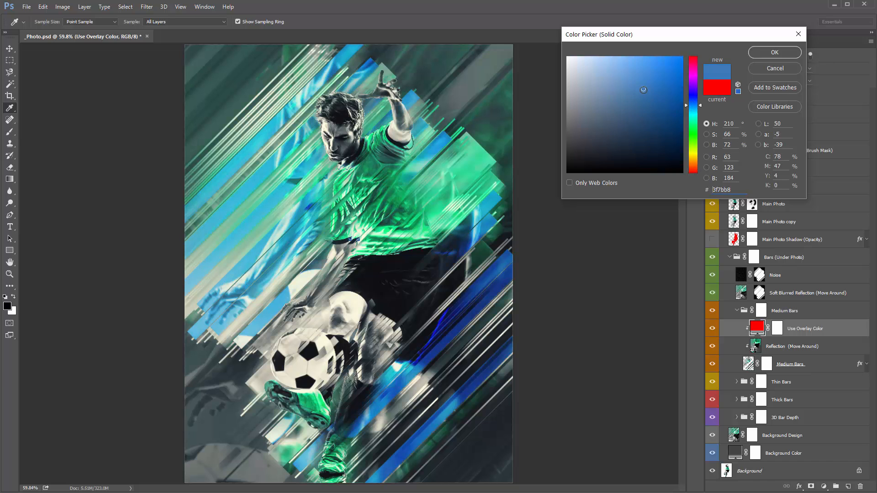
drag(627, 126, 627, 120)
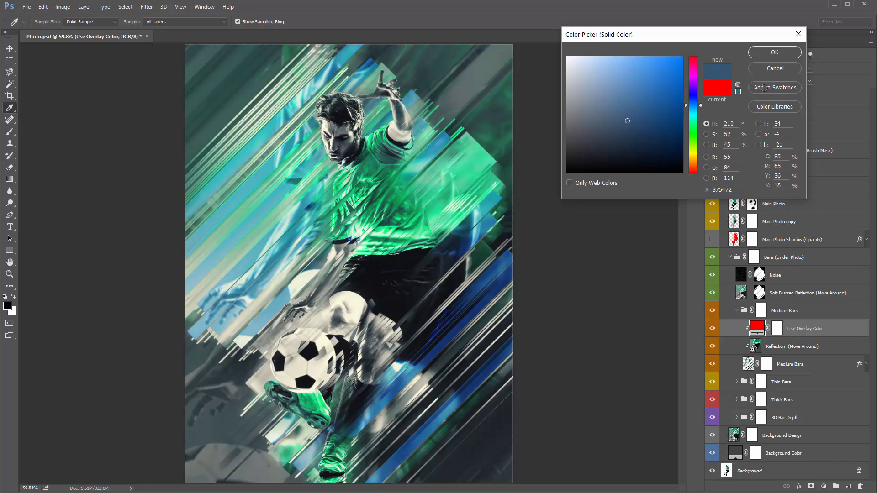
click(771, 68)
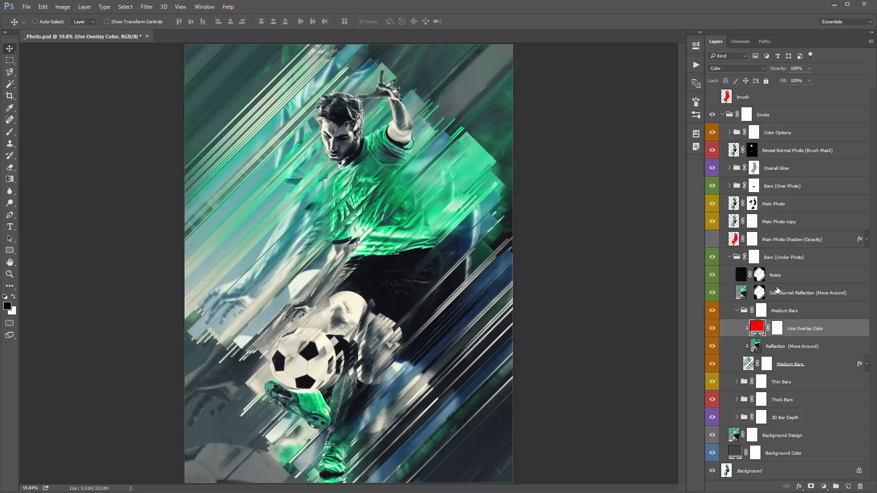
click(737, 381)
click(737, 382)
click(712, 328)
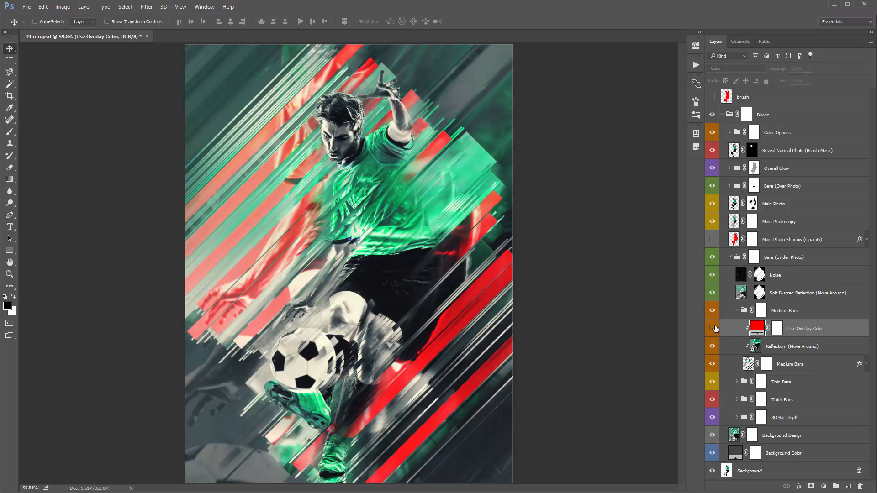
click(738, 310)
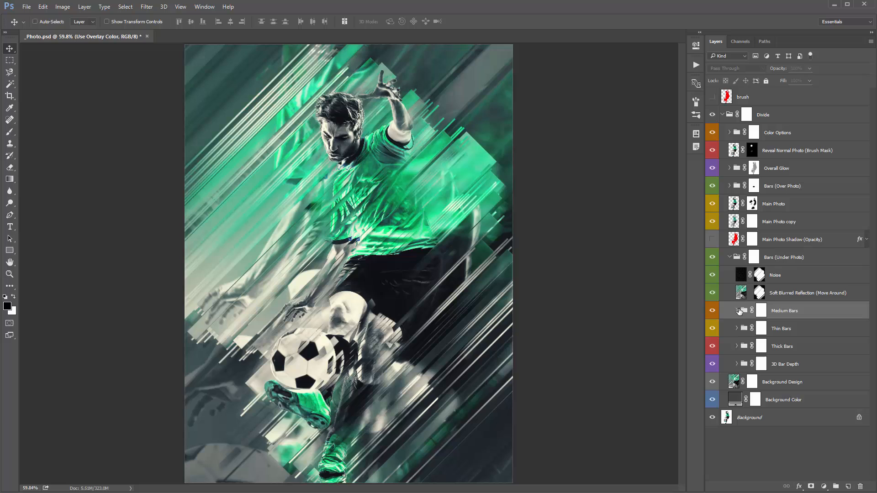
- Try placing the Thin Bars group above the Medium Bars group in the layer stack, and undo the reordering
click(791, 330)
click(780, 315)
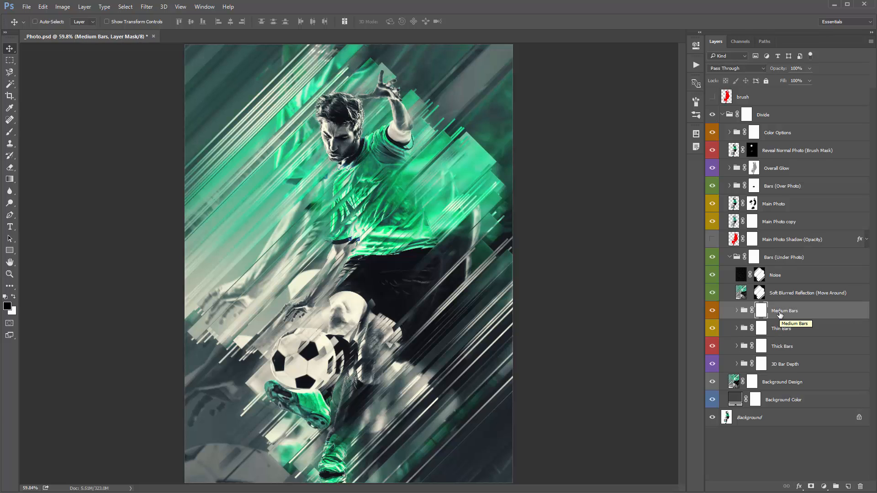
click(782, 332)
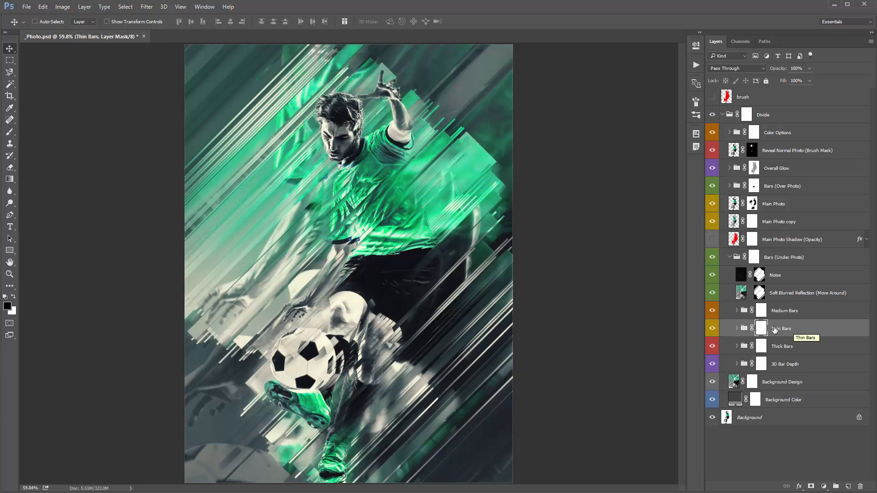
drag(797, 302, 797, 302)
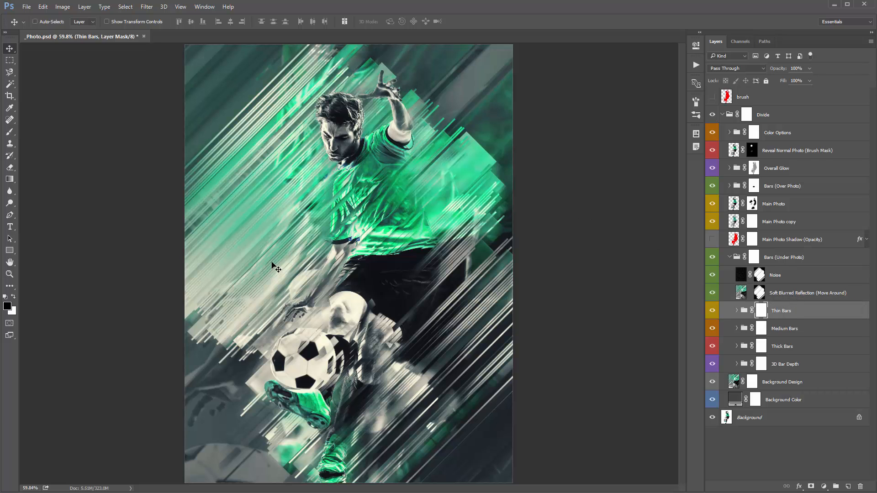
key(ctrl+bracketleft)
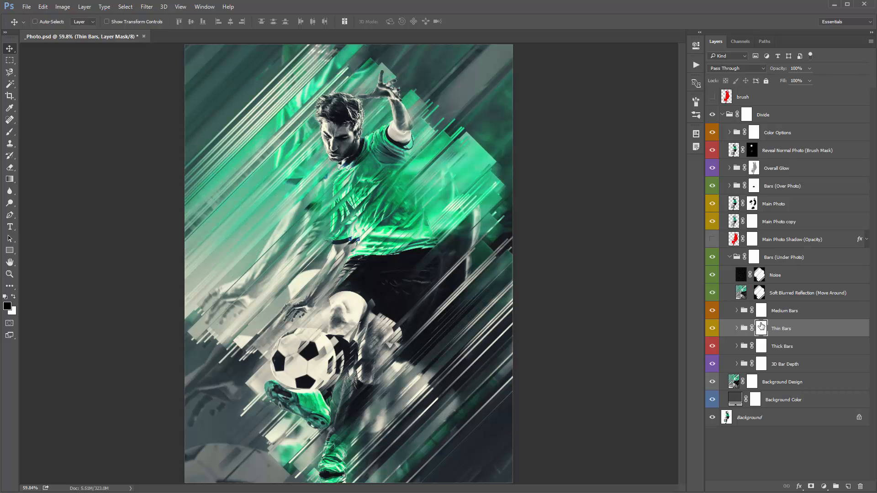
drag(781, 329, 796, 303)
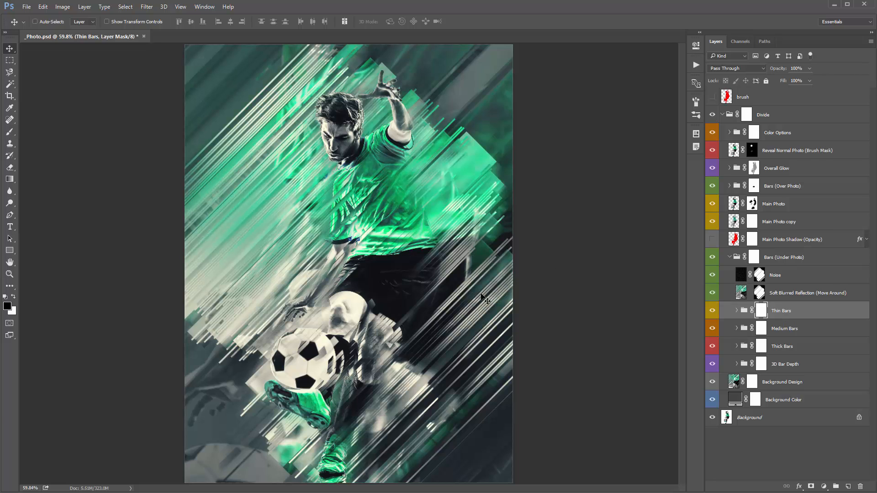
key(ctrl+z)
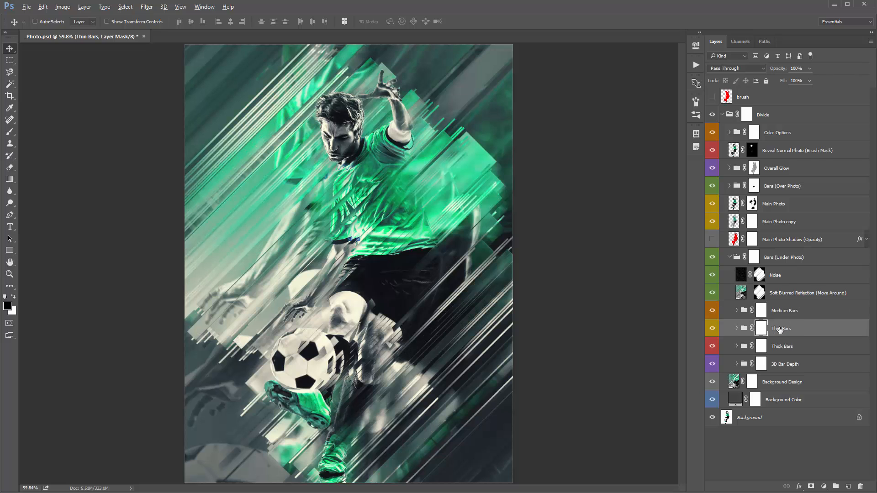
- Duplicate the Thin Bars group above the Medium Bars group and invert the copy's mask to black
drag(775, 330, 794, 303)
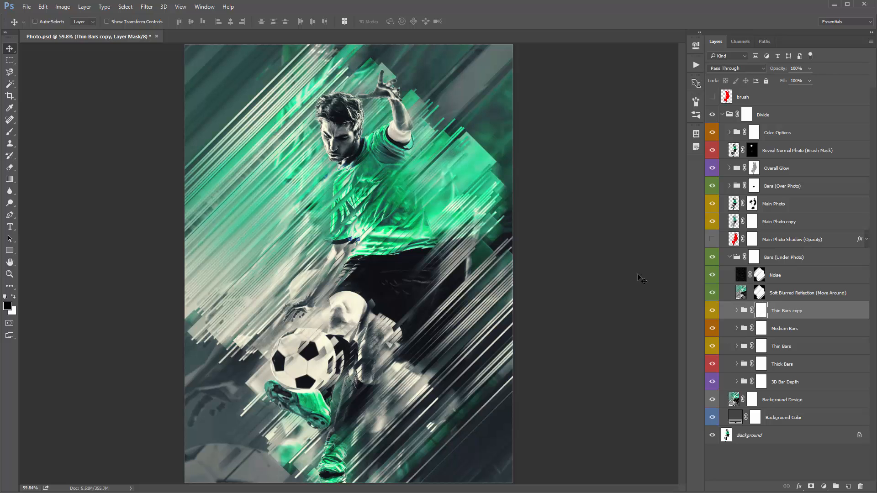
key(ctrl+i)
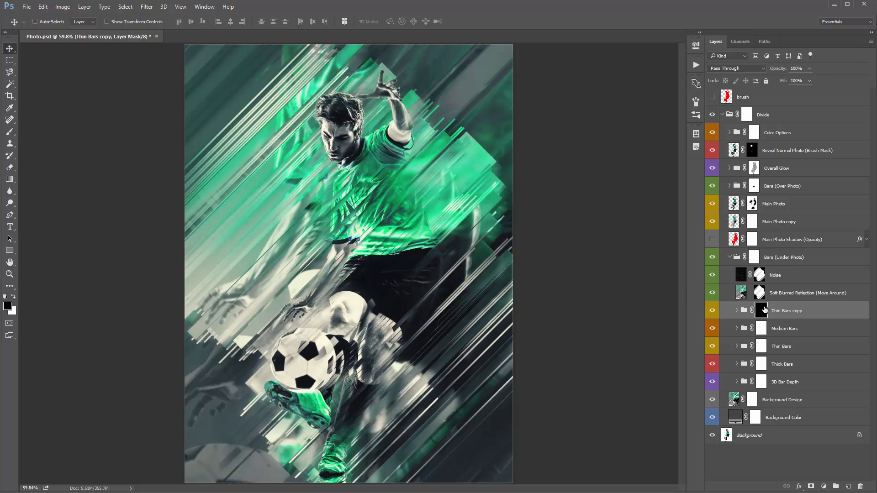
- Paint white on the Thin Bars copy mask with a 200 px brush to reveal thin bars to the right of the player's legs
key(b)
key(x)
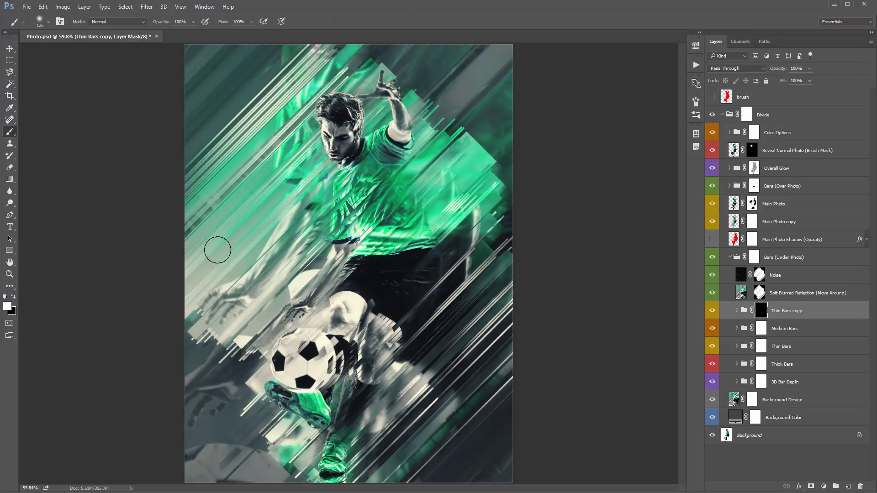
key(bracketright)
key(bracketright)
key(bracketright)
mouse_move(416, 317)
mouse_down()
mouse_move(488, 261)
mouse_move(483, 243)
mouse_move(536, 184)
mouse_move(435, 282)
mouse_move(525, 182)
mouse_up()
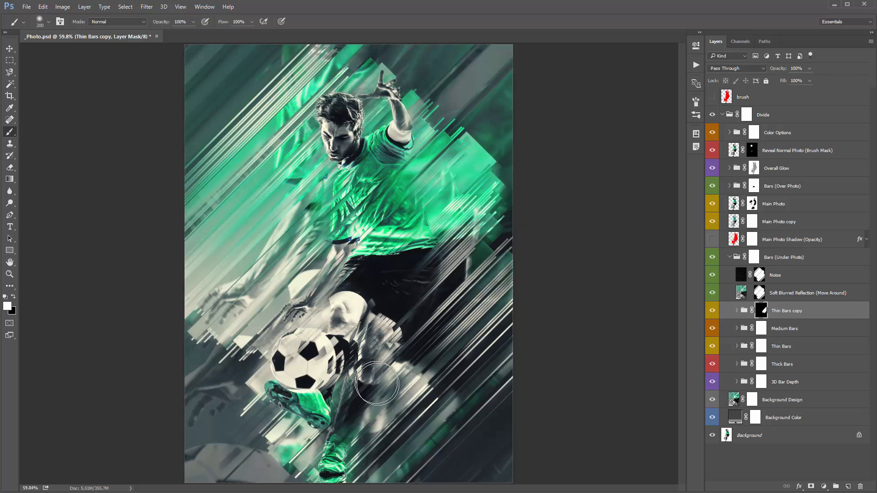
mouse_move(377, 383)
mouse_down()
mouse_move(388, 386)
mouse_move(383, 379)
mouse_move(395, 372)
mouse_up()
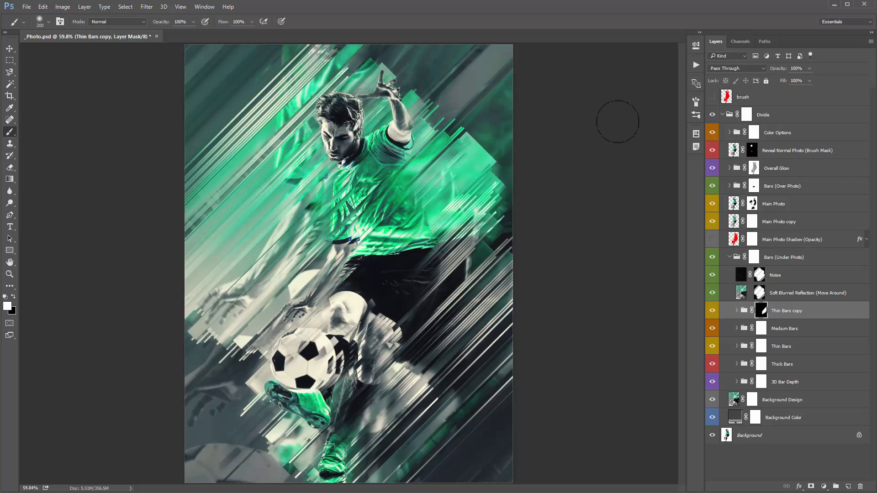
key(v)
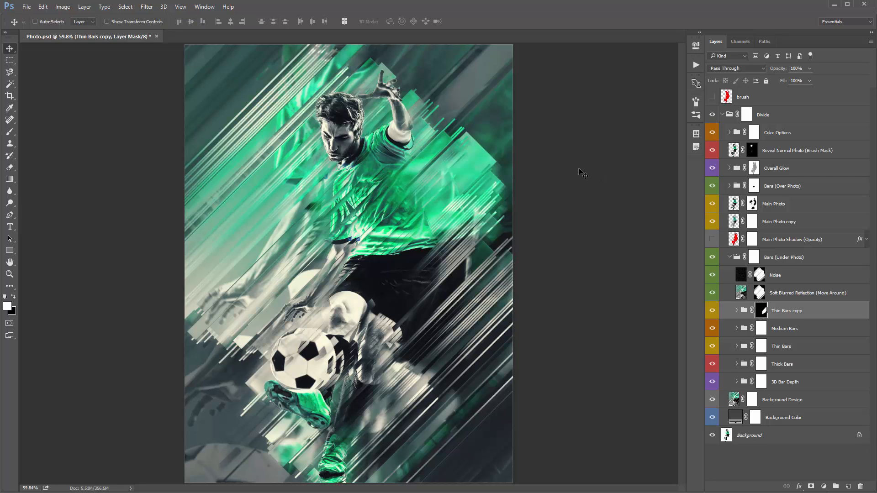
- Inspect the layers inside the Thick Bars group, try placing the group above Thin Bars copy, and undo the reordering
click(793, 347)
click(795, 364)
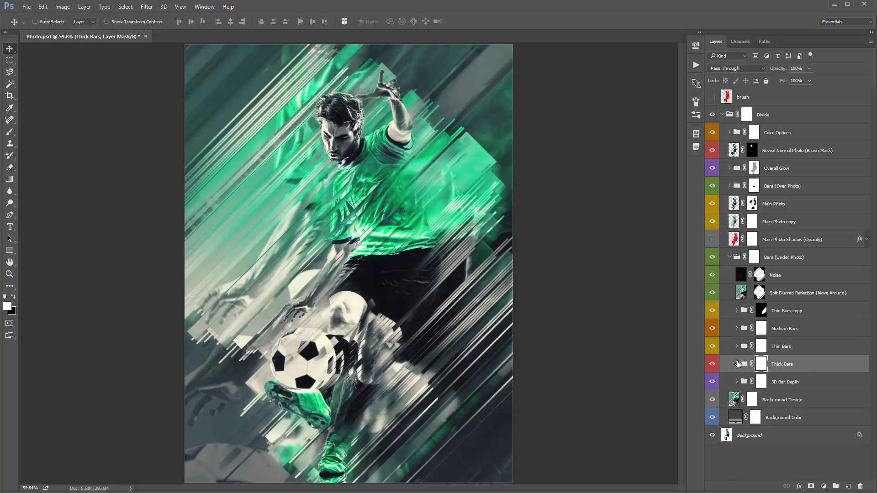
click(737, 364)
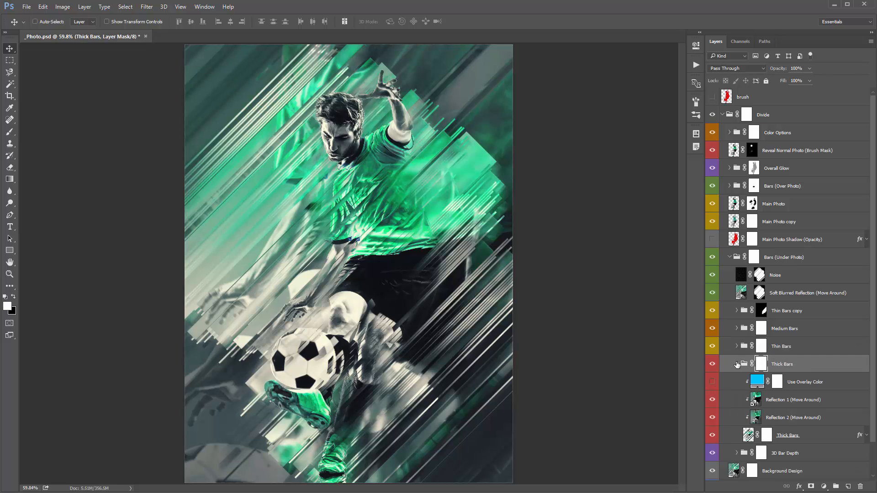
click(780, 400)
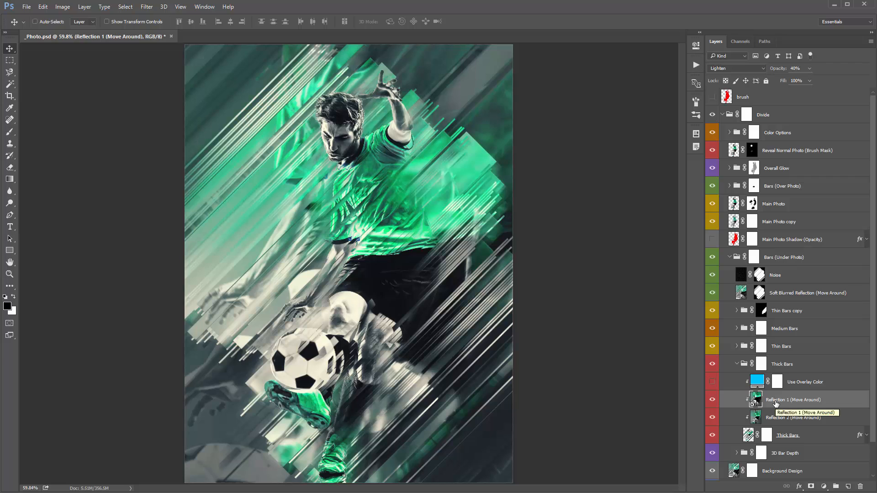
click(737, 364)
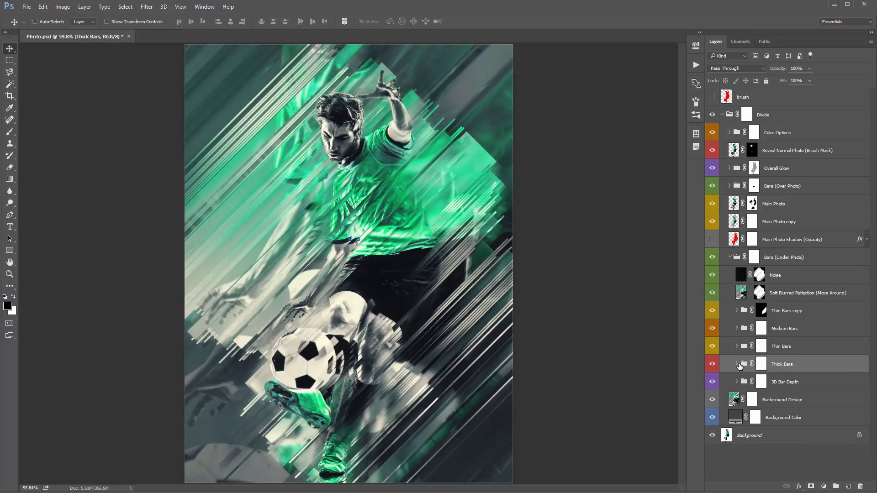
drag(776, 364, 778, 302)
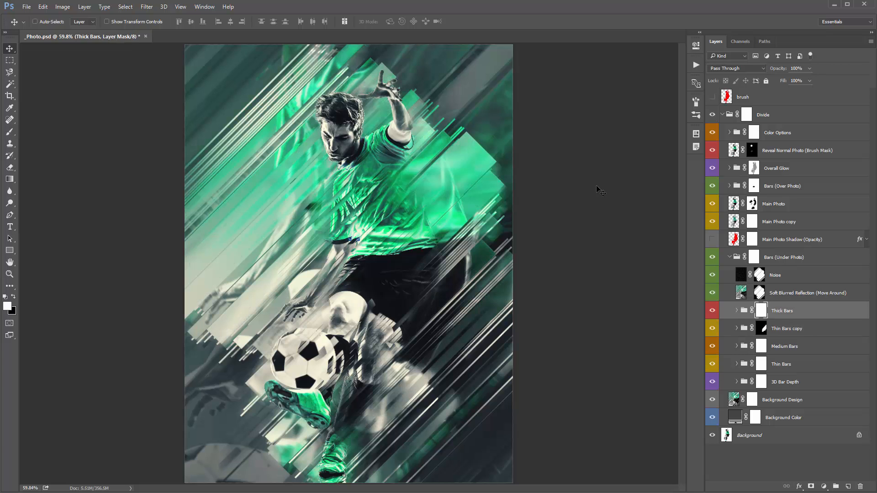
key(ctrl+z)
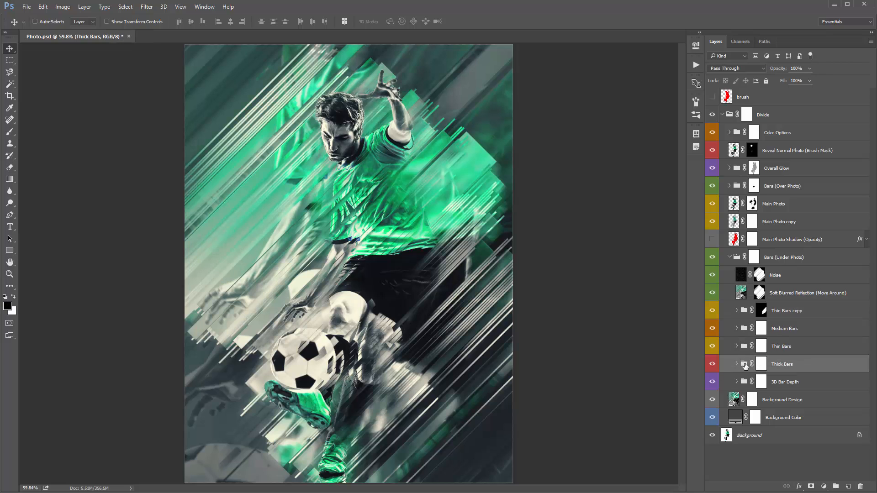
- Scale the Thick Bars layer inside the Thick Bars group up proportionally from its centre to about 135%
click(736, 364)
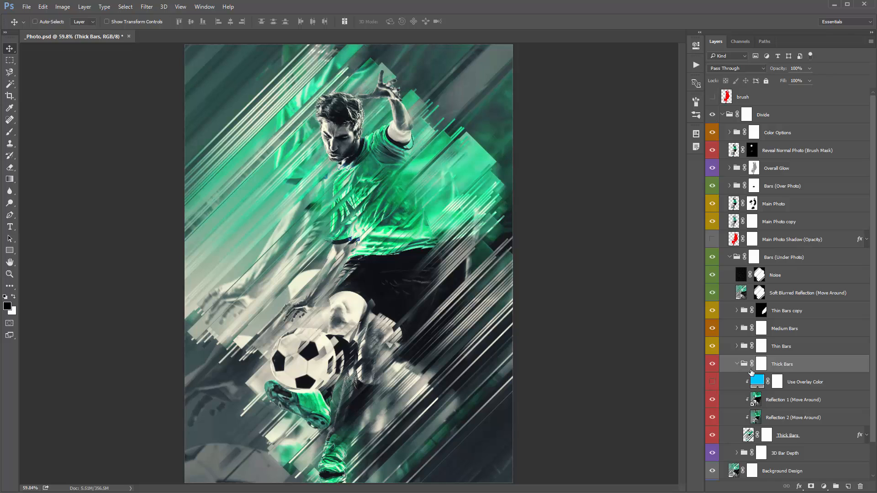
click(794, 437)
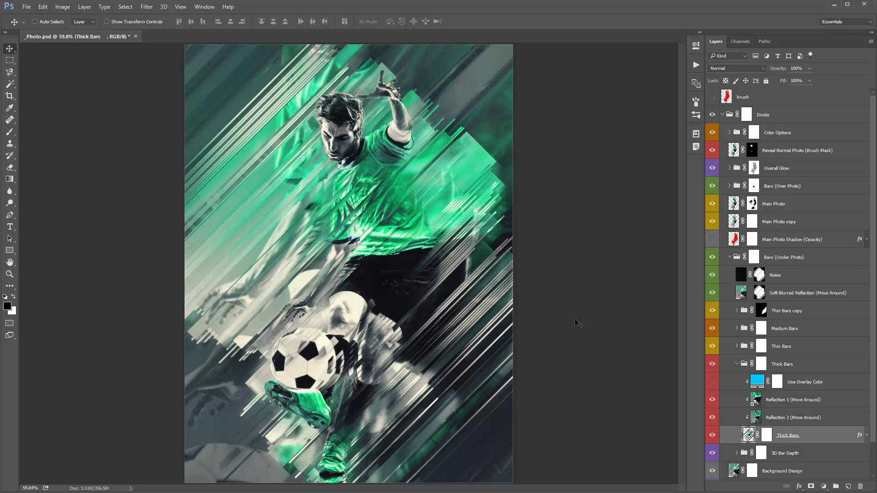
key(ctrl+minus)
key(ctrl+minus)
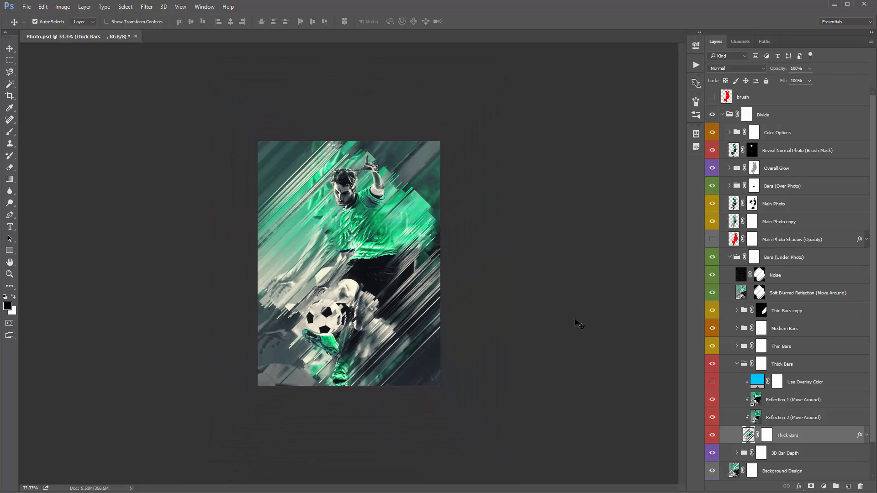
key(ctrl+t)
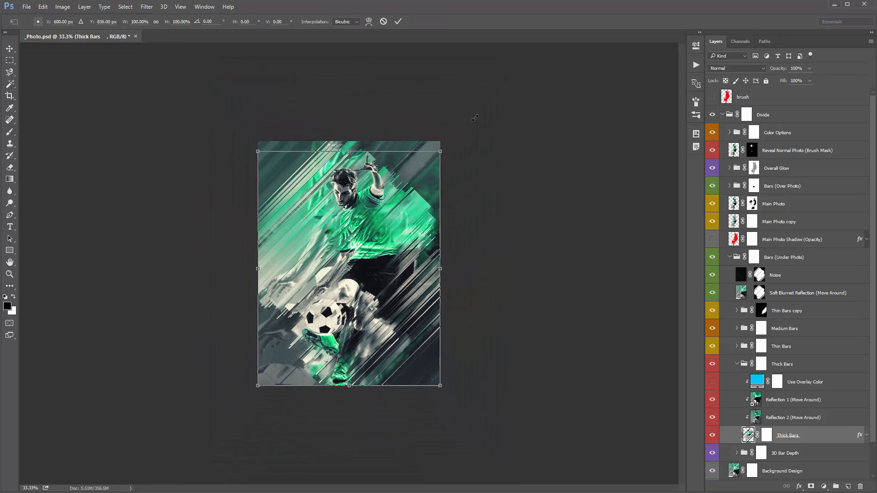
drag(475, 118, 479, 114)
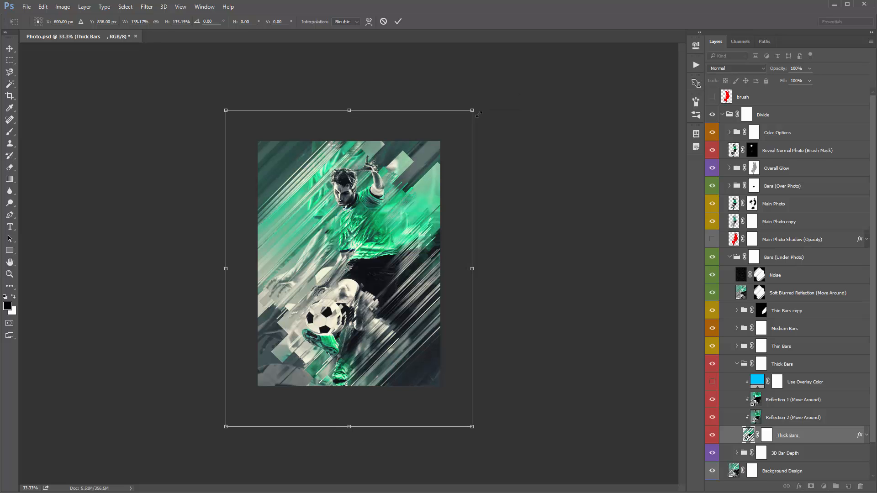
key(Return)
key(ctrl+0)
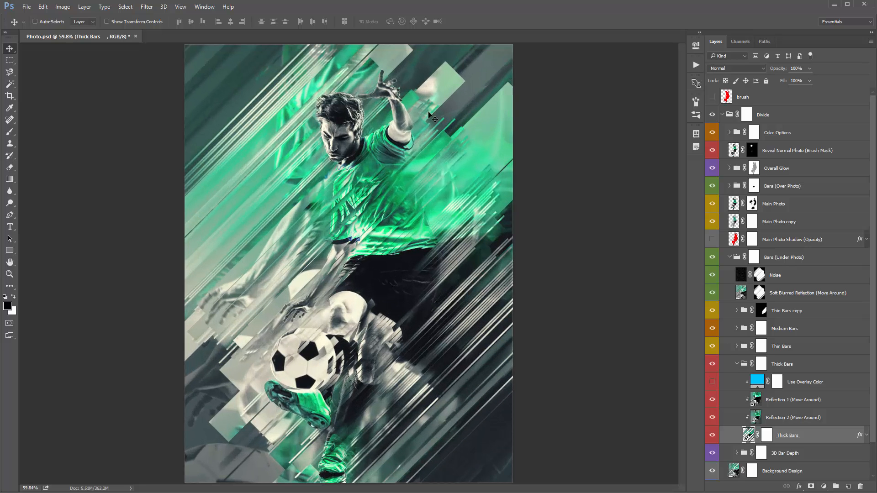
- Move the Reflection 2 (Move Around) layer of the Thick Bars group to shift the reflected image inside the thick bars
click(761, 421)
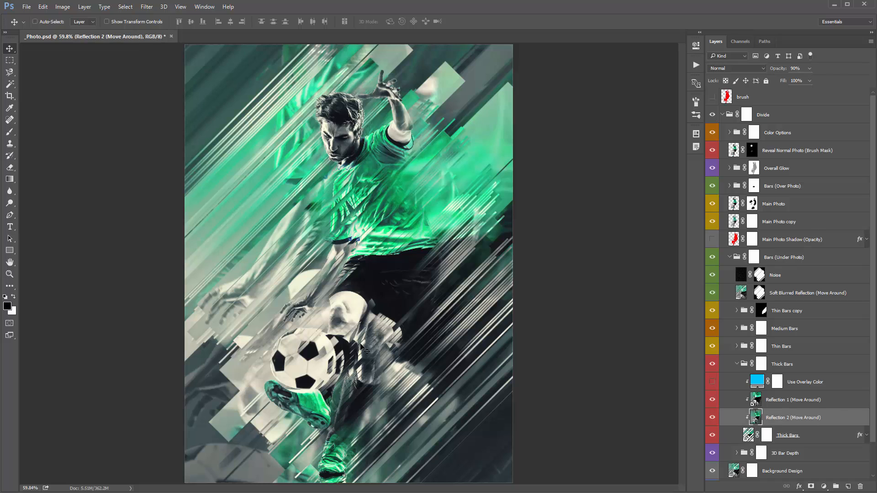
drag(352, 342, 343, 337)
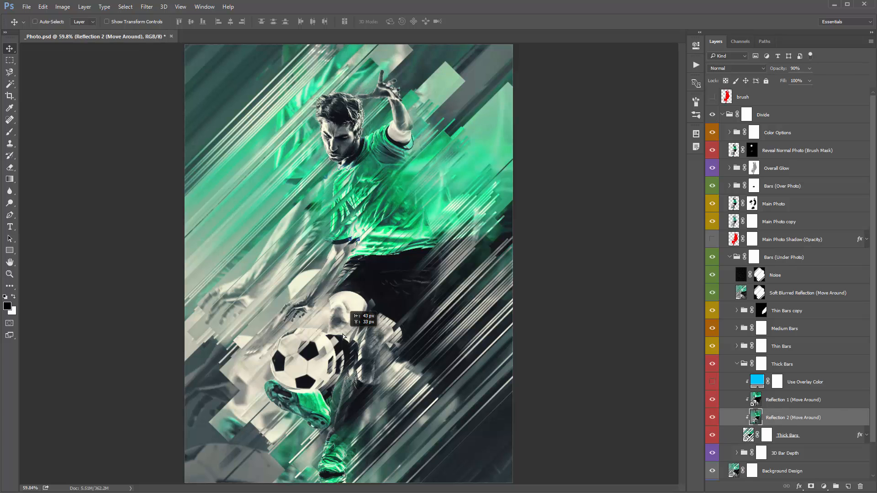
drag(293, 371, 255, 393)
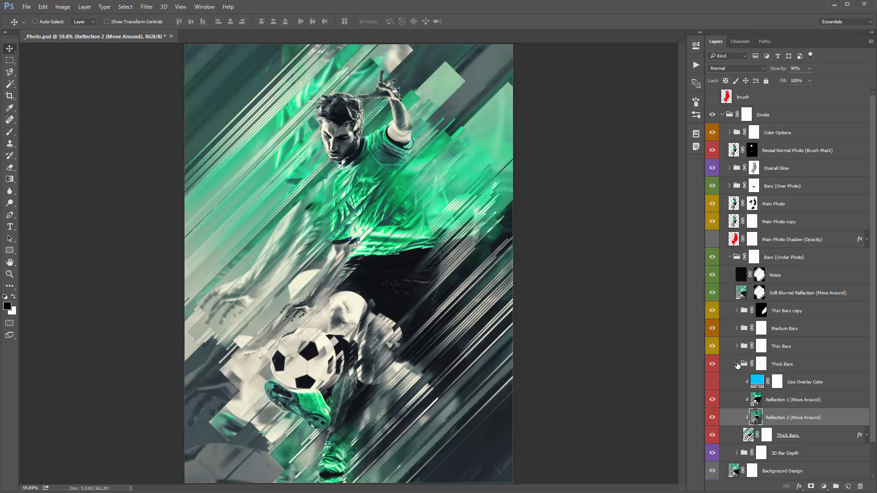
- Compare the artwork with and without the Thick Bars group, undo its layer scaling and reflection move, and collapse the group
click(713, 364)
click(713, 364)
key(ctrl+z)
key(ctrl+z)
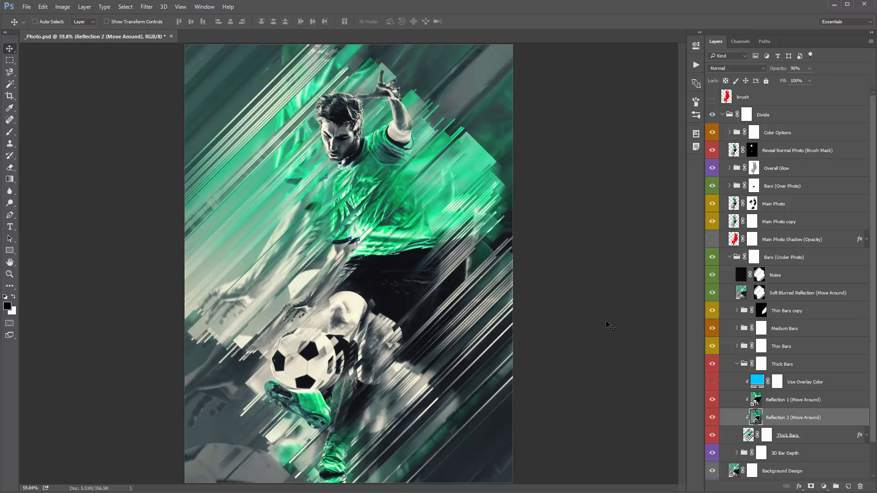
click(788, 434)
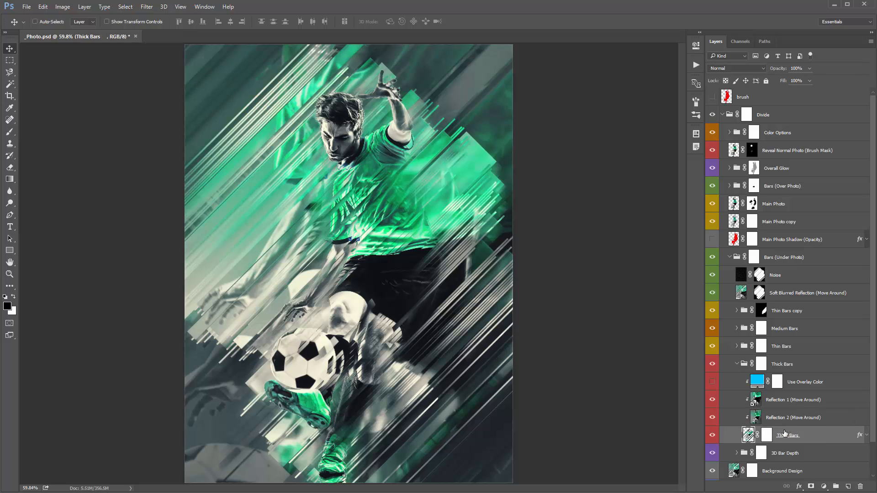
click(736, 364)
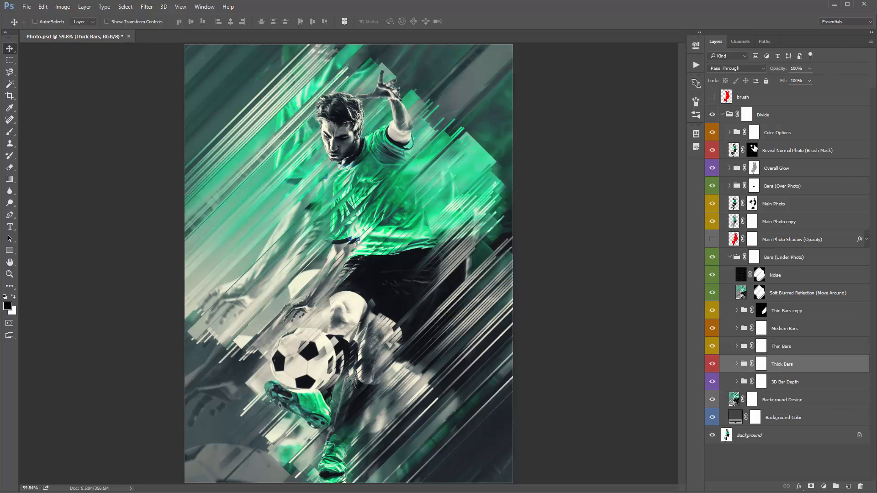
- Paint white on the Reveal Normal Photo (Brush Mask) layer's mask over the player's lower hand and the ball to reveal the normal photo
click(752, 150)
key(b)
key(x)
mouse_move(299, 317)
mouse_down()
mouse_move(315, 342)
mouse_move(272, 366)
mouse_move(304, 361)
mouse_move(274, 385)
mouse_move(293, 434)
mouse_move(283, 396)
mouse_up()
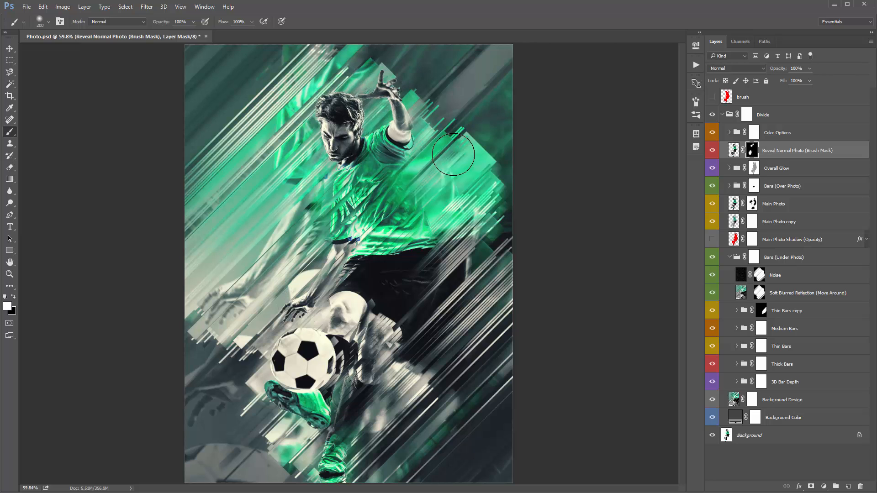
key(v)
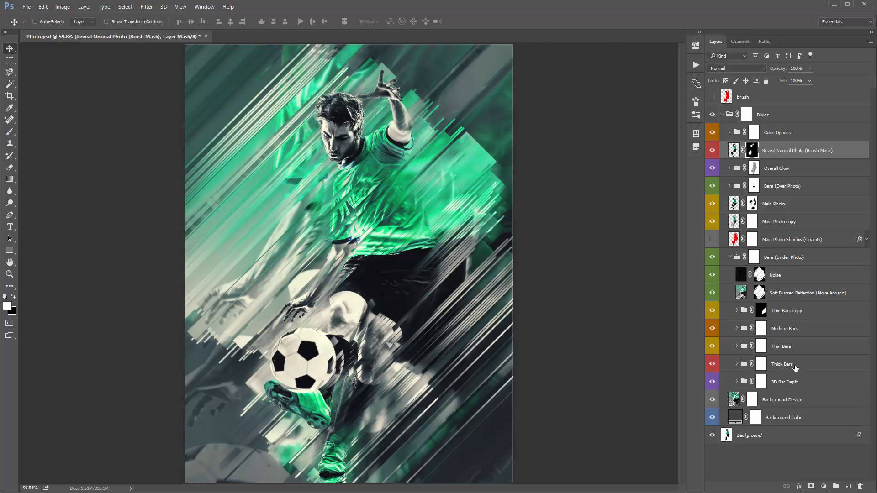
- Change the Background Color fill layer to the near-black colour 0f0f0f
click(784, 382)
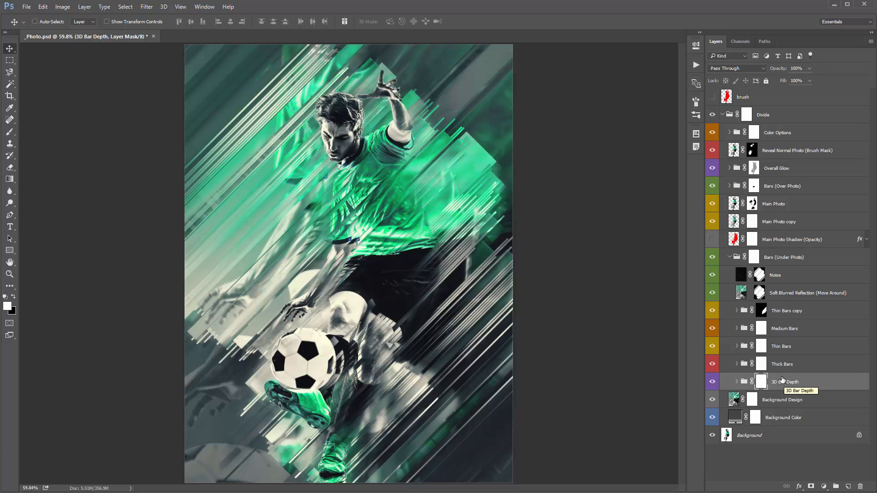
click(733, 416)
double_click(733, 415)
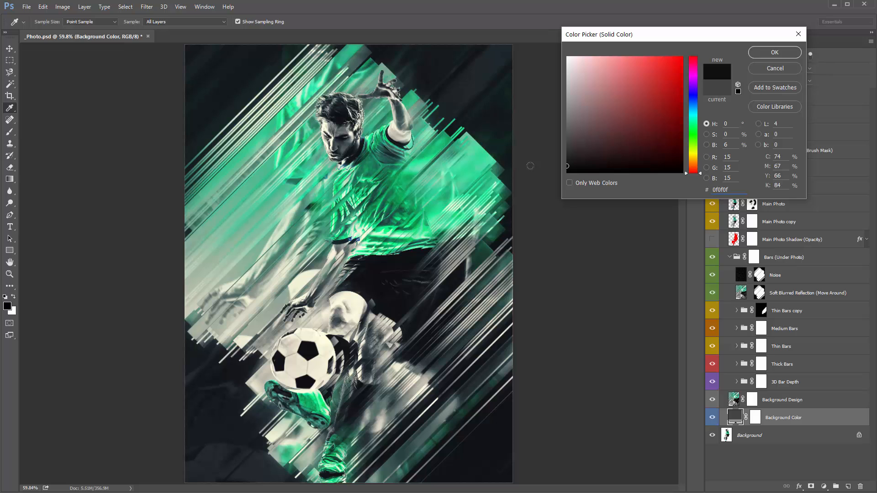
click(775, 52)
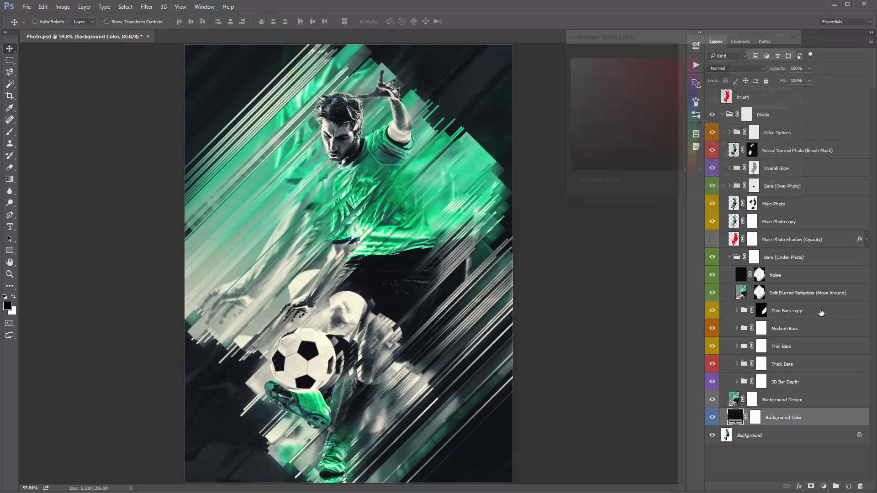
- Toggle the visibility of the 3D Bar Depth group off and on to compare the artwork with and without bar depth
click(758, 384)
click(712, 383)
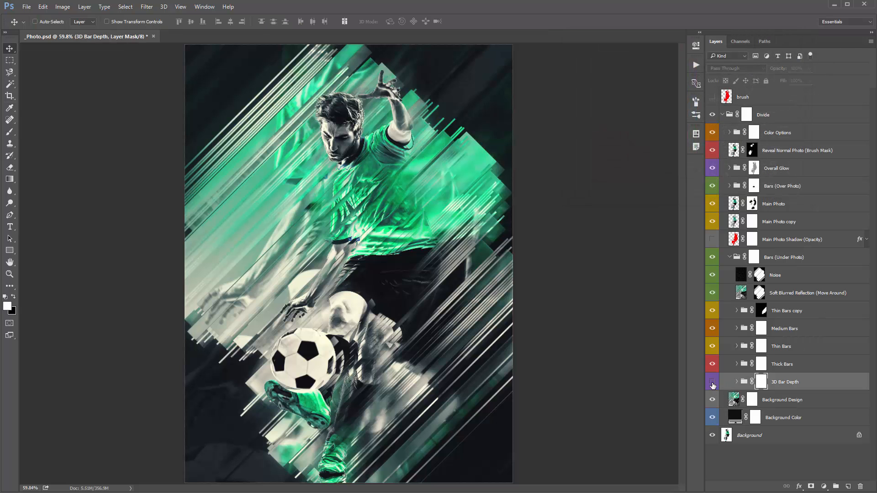
click(712, 384)
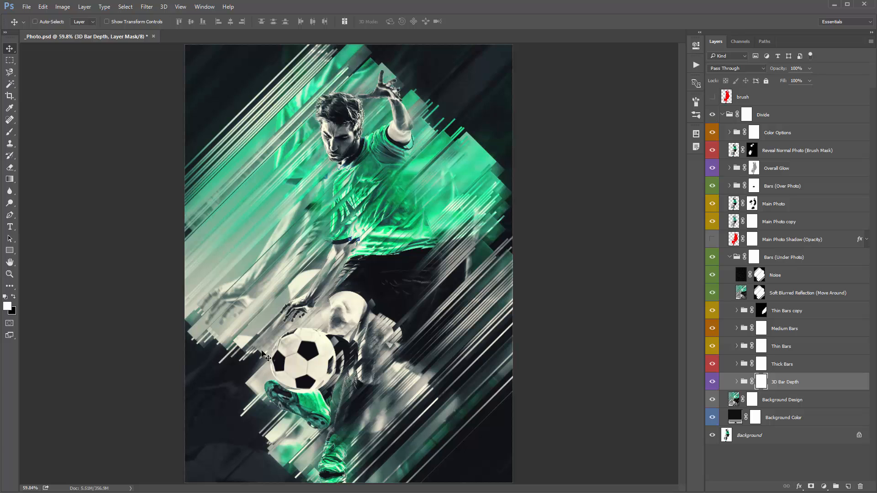
click(713, 384)
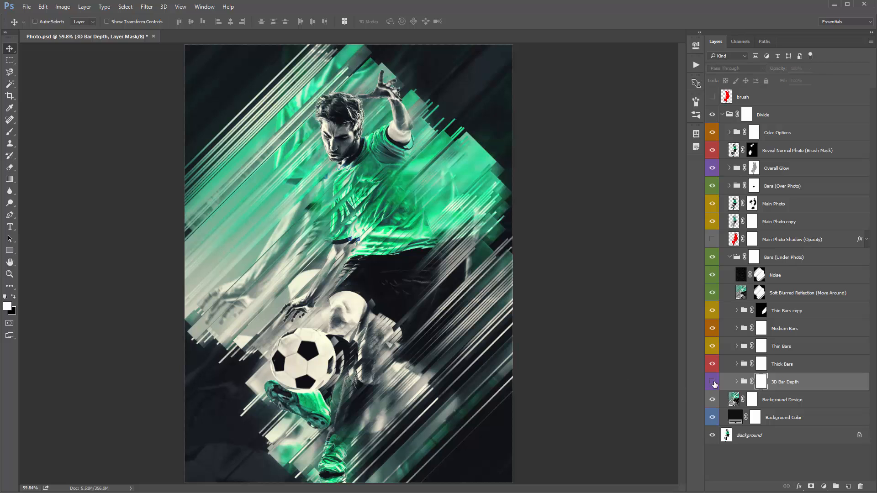
click(712, 383)
- Expand the 3D Bar Depth group, inspect its Medium Bar Depth and Thick Bar Depth layers, and check the group's effect by hiding it
click(740, 382)
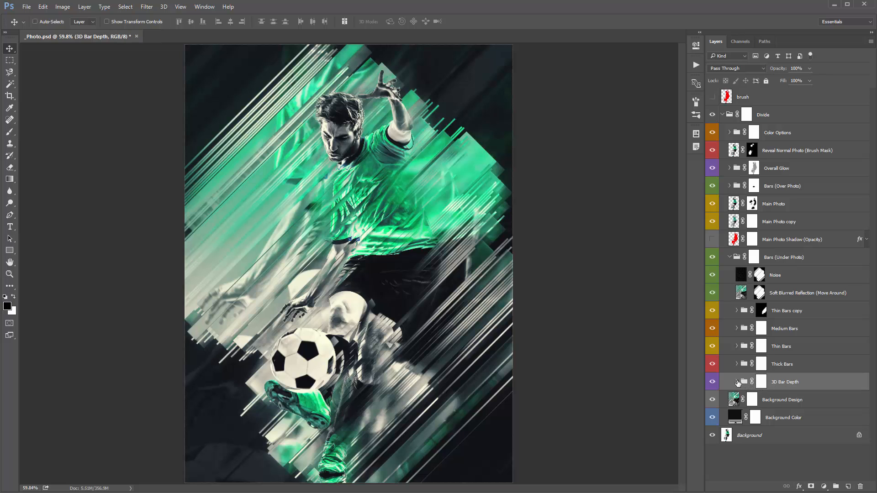
click(736, 381)
scroll(737, 382, down, 2)
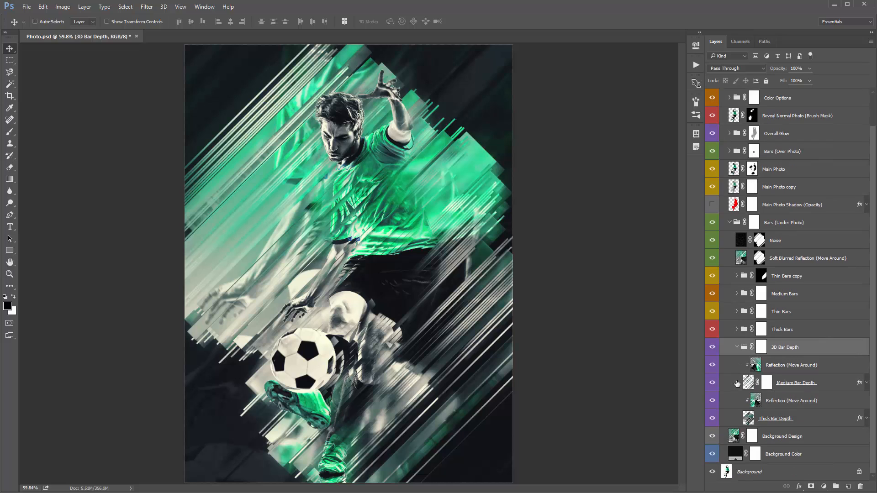
click(796, 384)
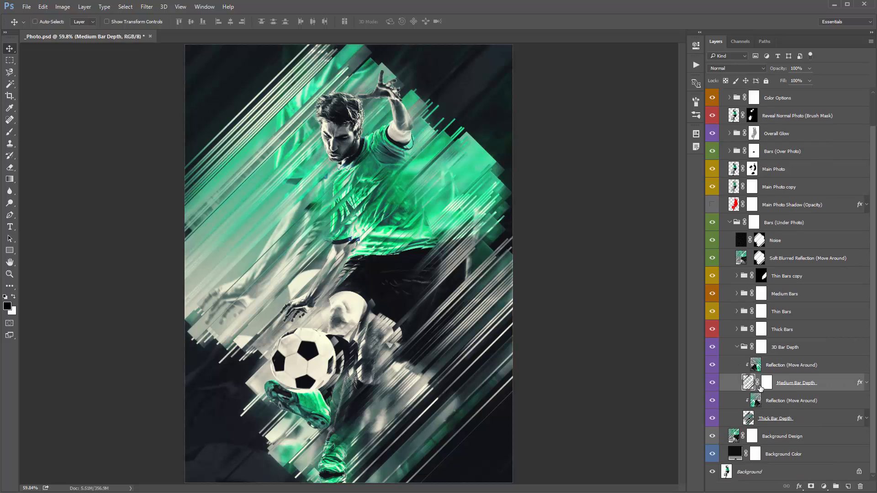
click(786, 423)
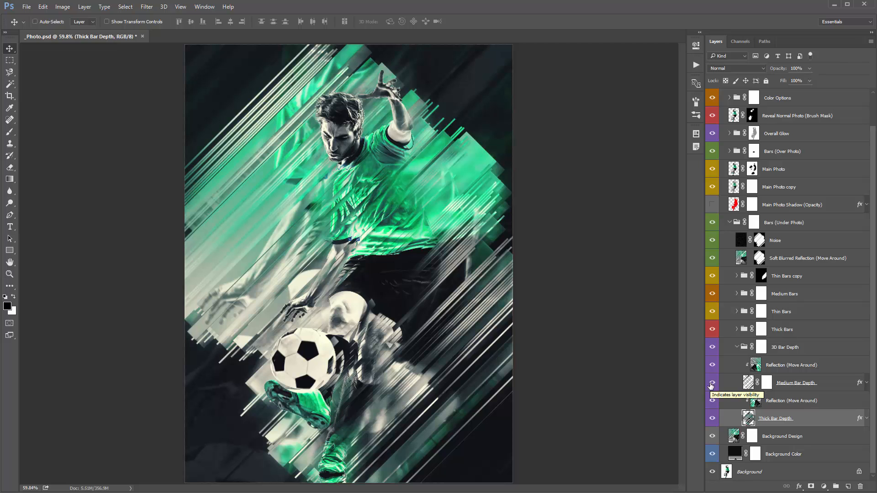
click(713, 348)
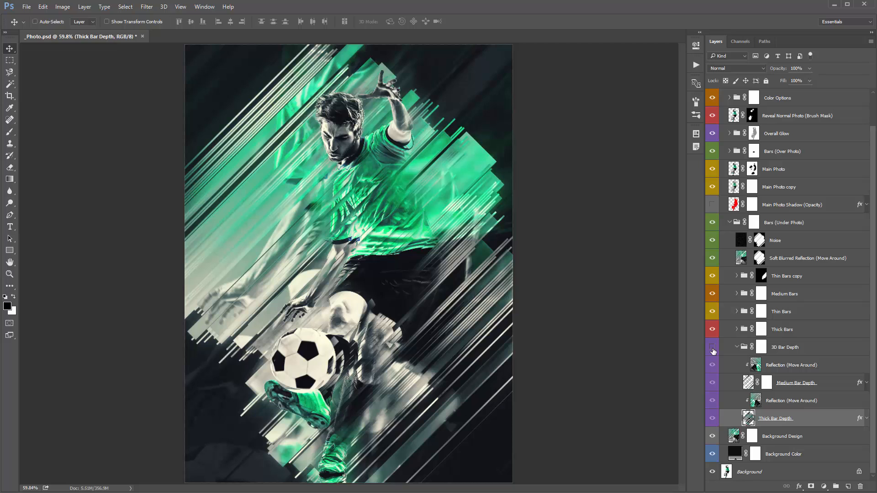
- Reposition the Reflection (Move Around) layers clipped to Thick Bar Depth and Medium Bar Depth in the 3D Bar Depth group
click(799, 366)
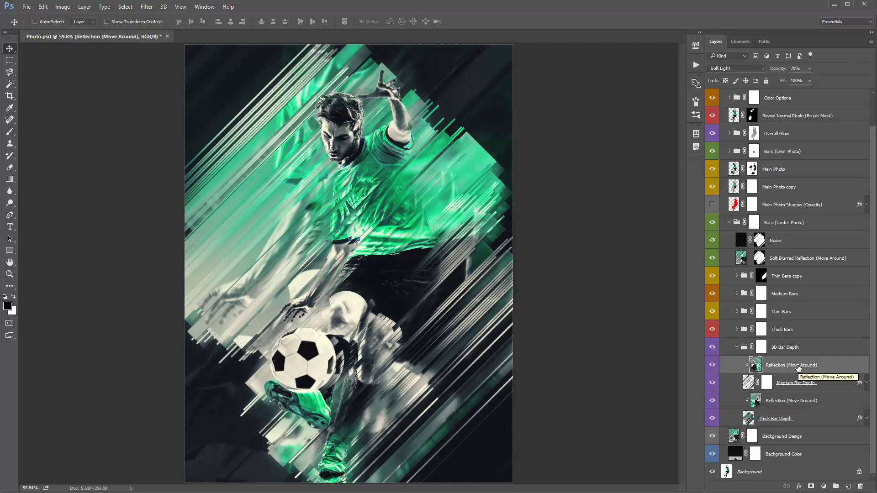
click(779, 405)
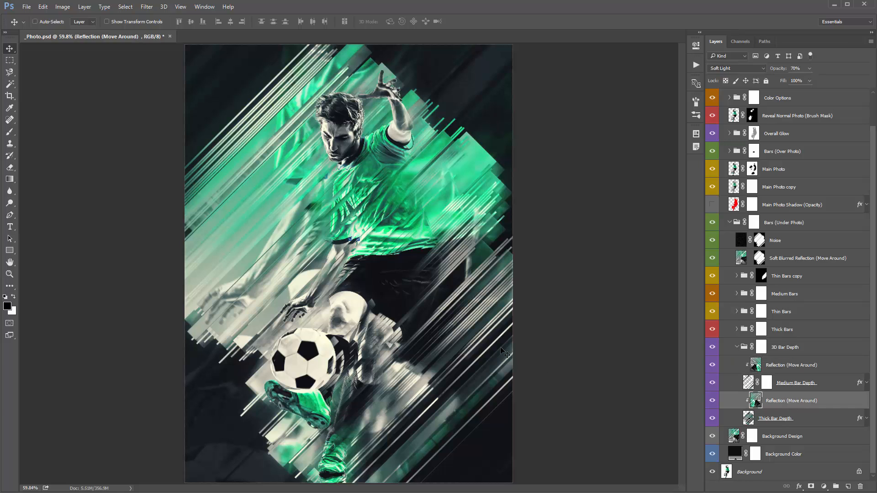
drag(435, 333, 432, 314)
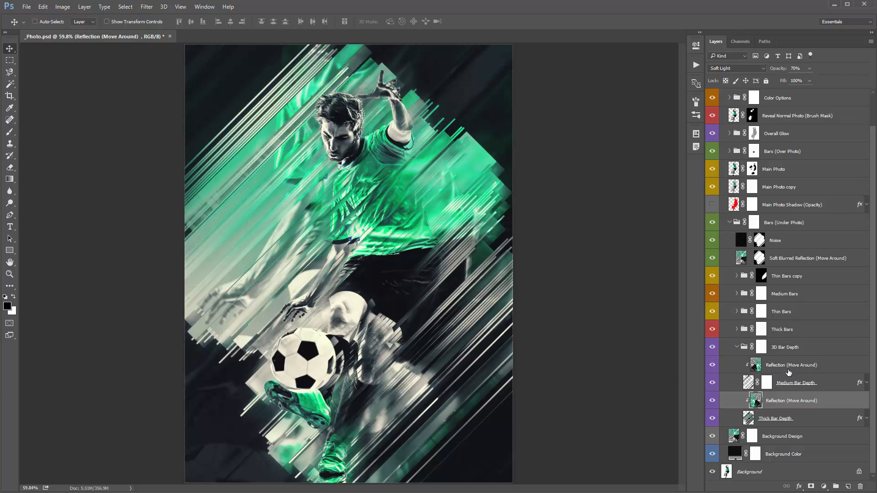
click(789, 365)
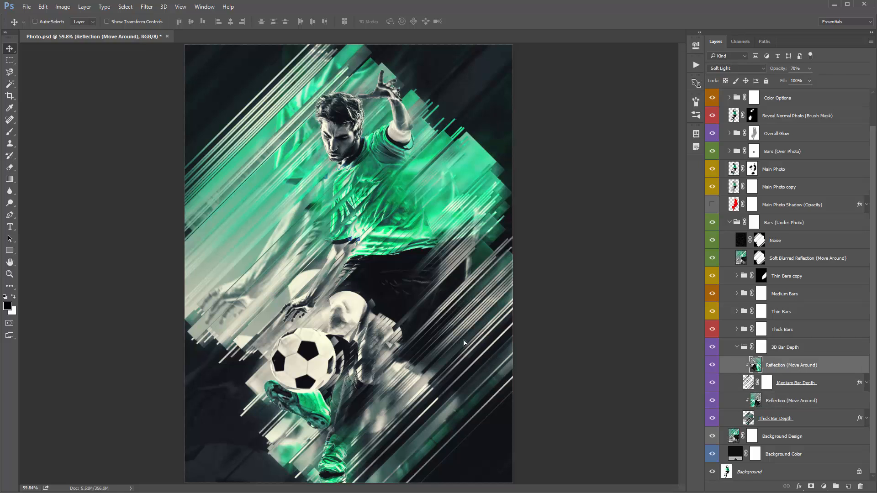
- Reposition the Medium Bar Depth reflection and darken the Medium Bar Depth layer with Levels, resetting the input black and setting output white to 102
drag(464, 343, 479, 390)
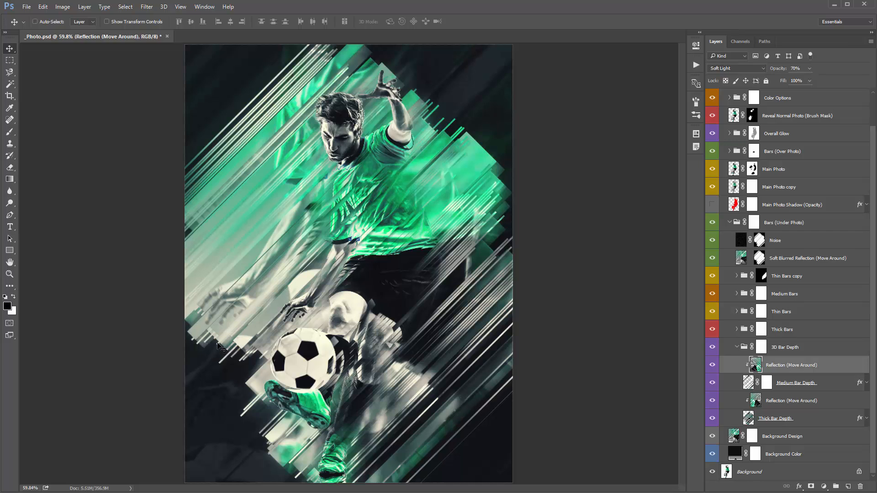
click(794, 388)
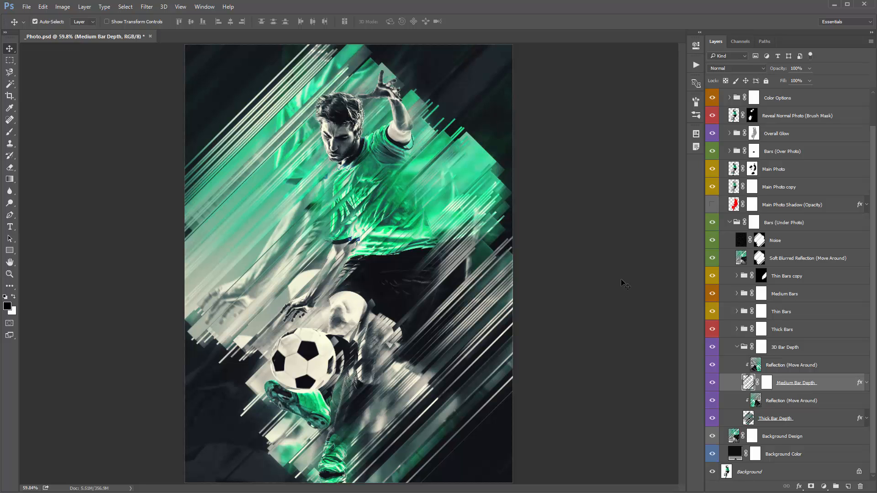
key(ctrl+l)
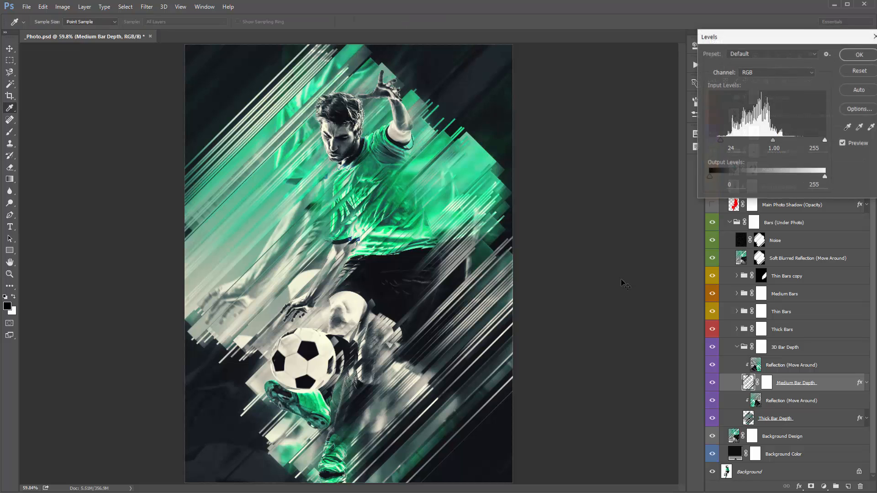
alt+click(859, 70)
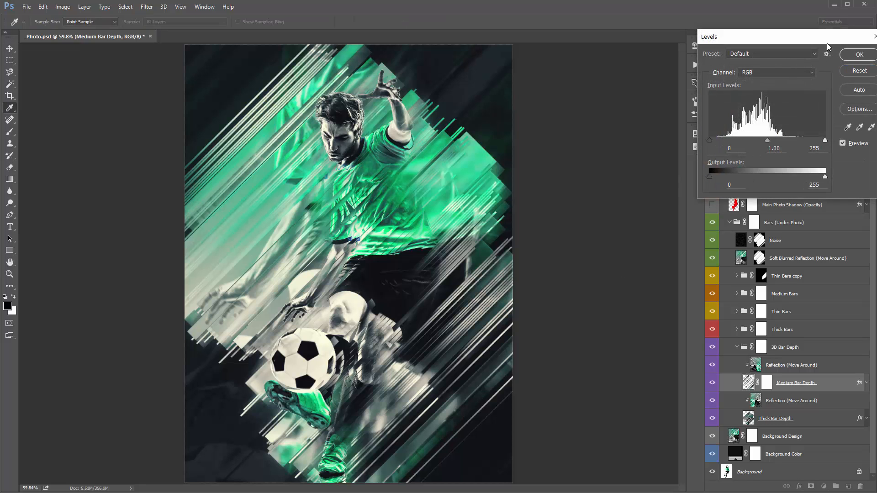
drag(767, 36, 588, 71)
drag(643, 211, 675, 215)
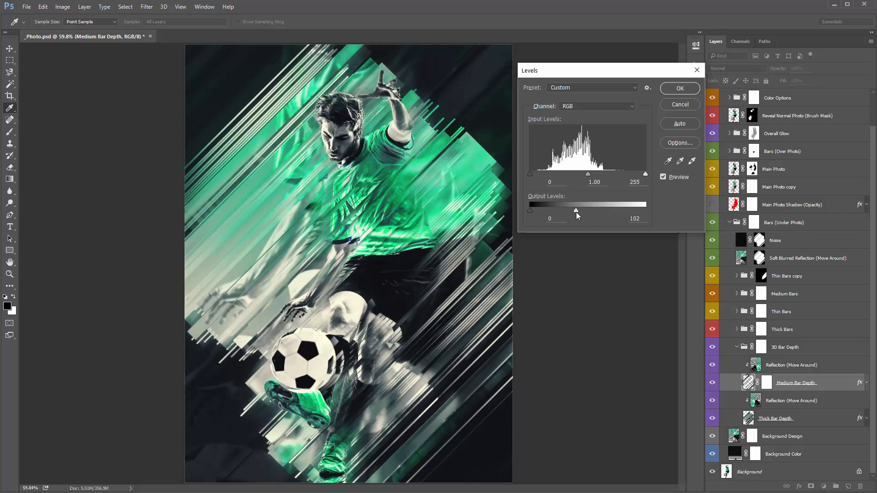
drag(576, 212, 577, 212)
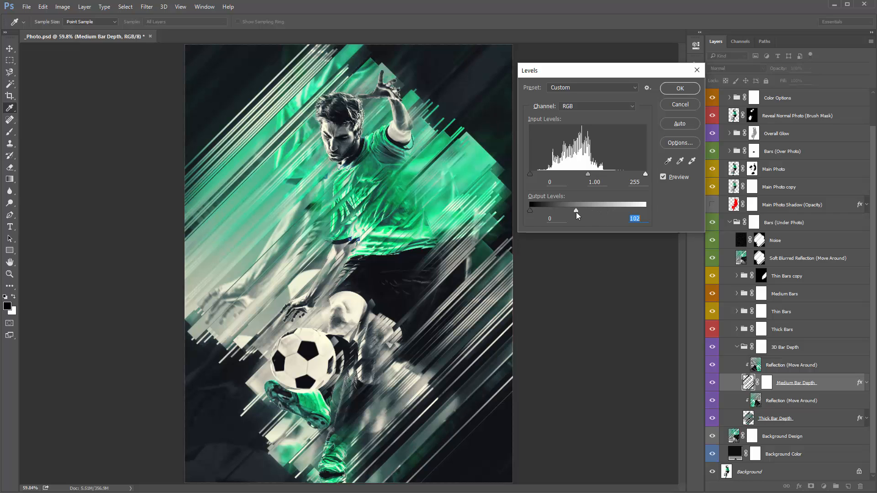
click(675, 89)
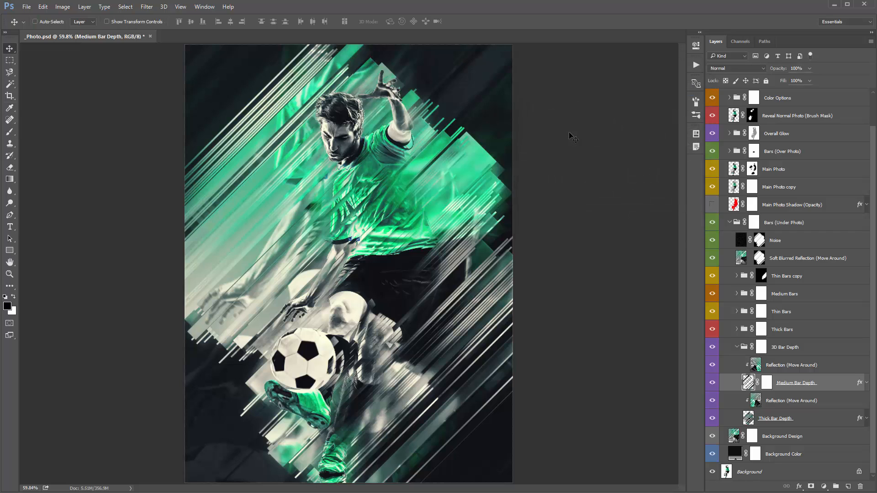
- Collapse the 3D Bar Depth group and compare the artwork with the Background Design layer hidden and shown
click(737, 347)
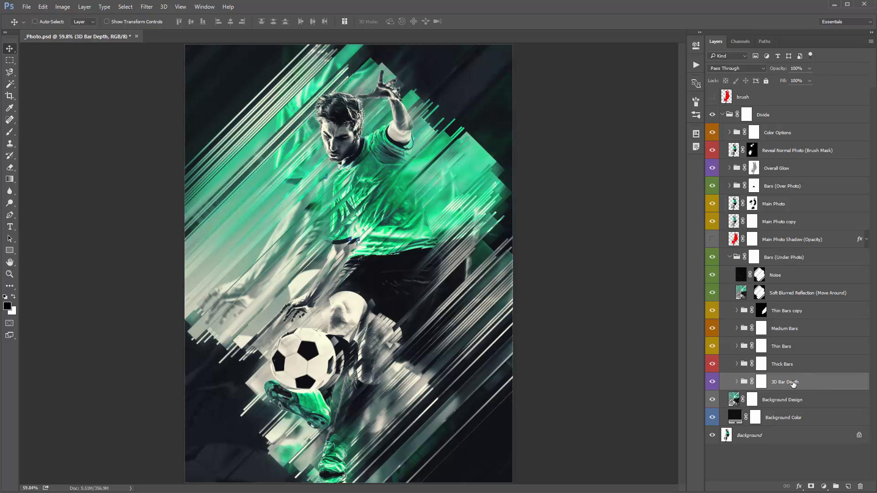
click(782, 401)
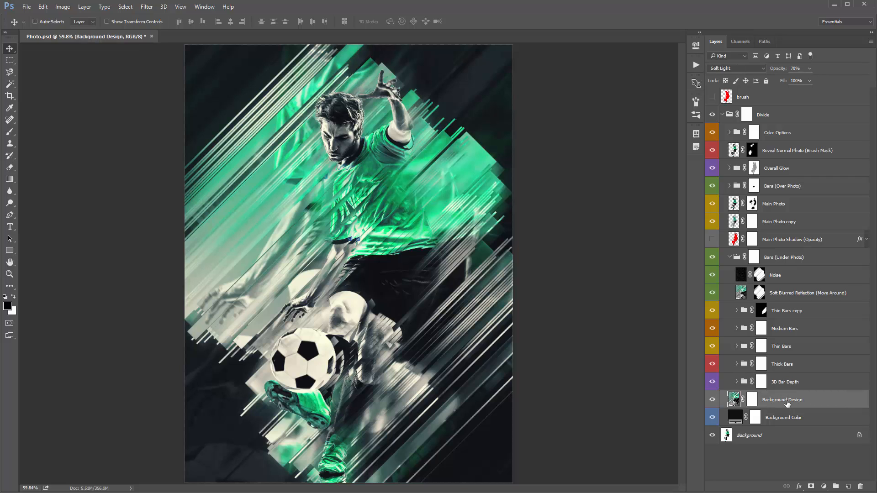
click(712, 401)
click(713, 401)
click(712, 400)
click(713, 400)
- Try red (#931616) and blue (#164e93) fills on the Background Color layer, and apply white (#ffffff)
click(742, 420)
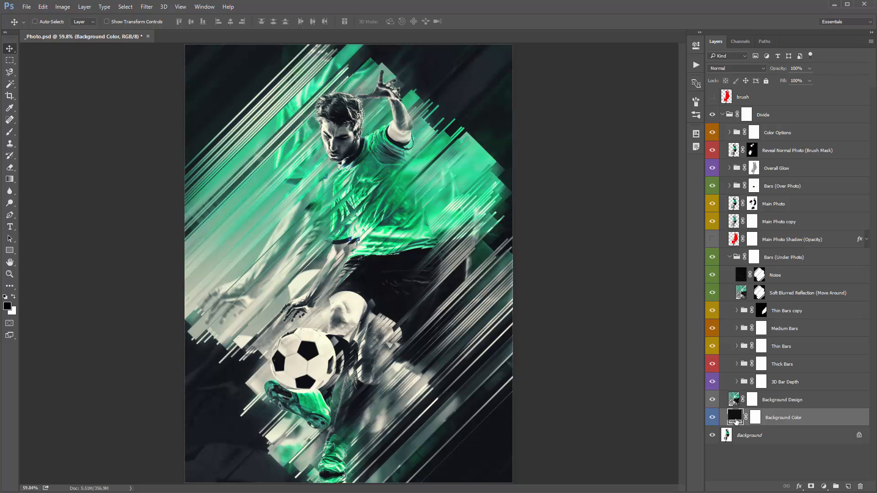
double_click(735, 421)
click(665, 105)
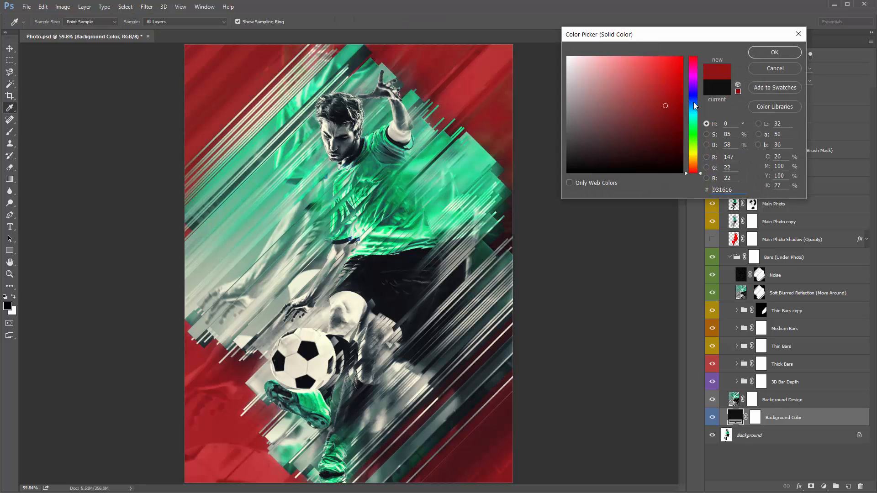
click(695, 105)
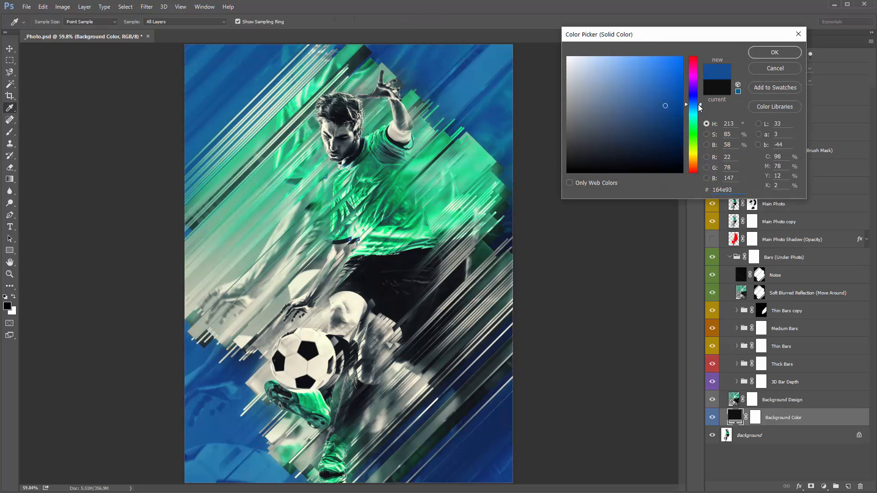
click(568, 58)
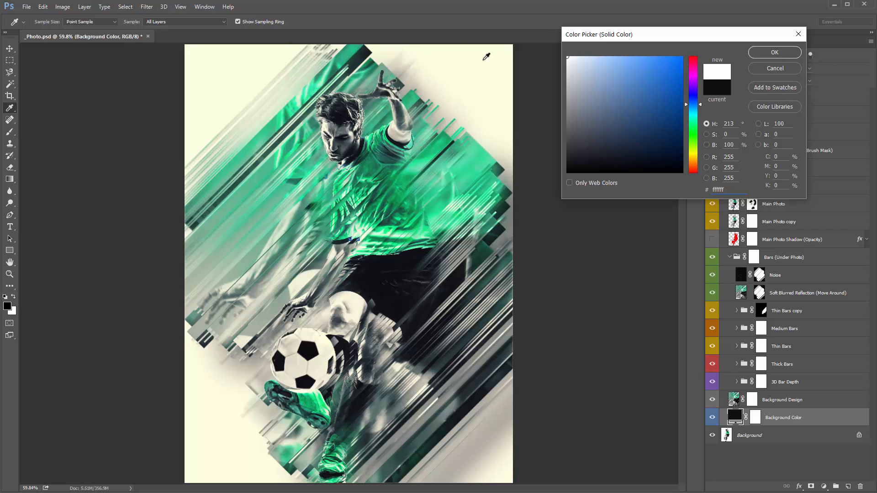
click(774, 52)
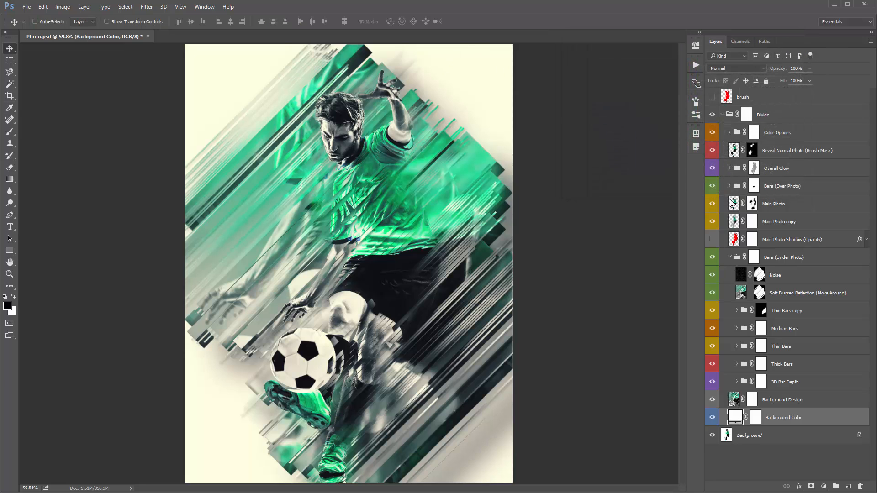
- Compare the artwork with and without Color Option 1, and with the Background Design, Background Color and Background layers hidden and shown
click(730, 133)
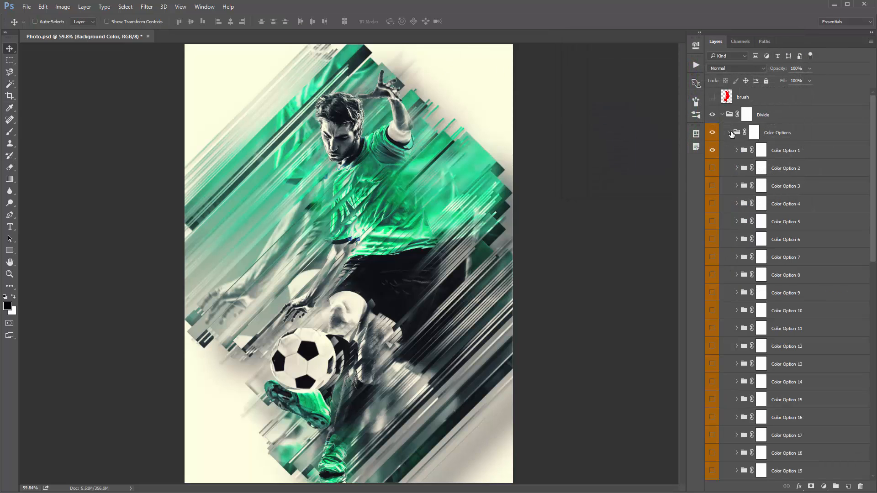
click(711, 153)
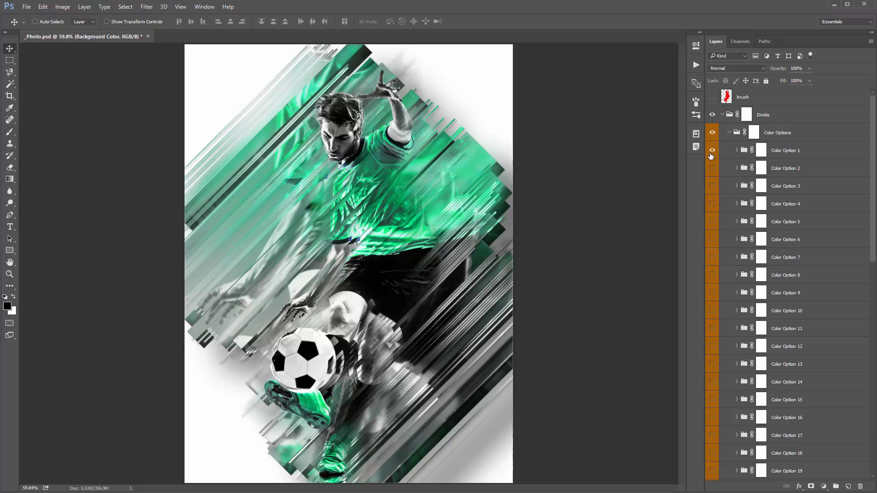
click(730, 132)
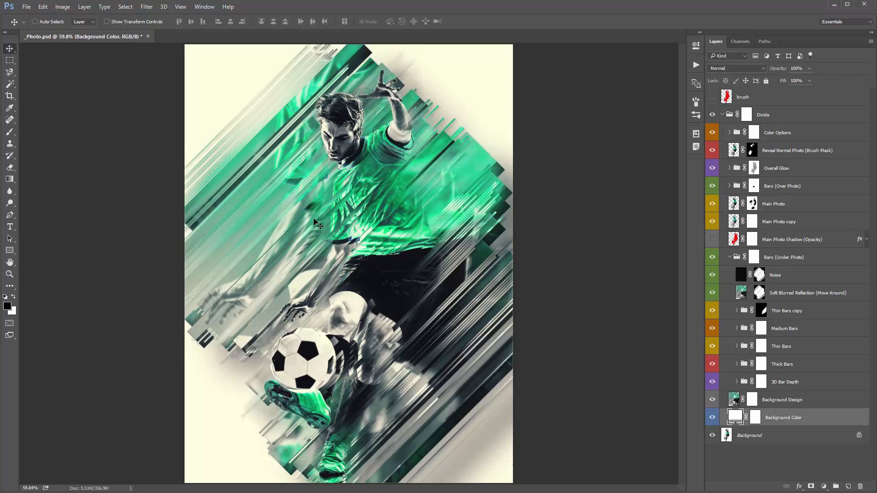
drag(712, 400, 712, 438)
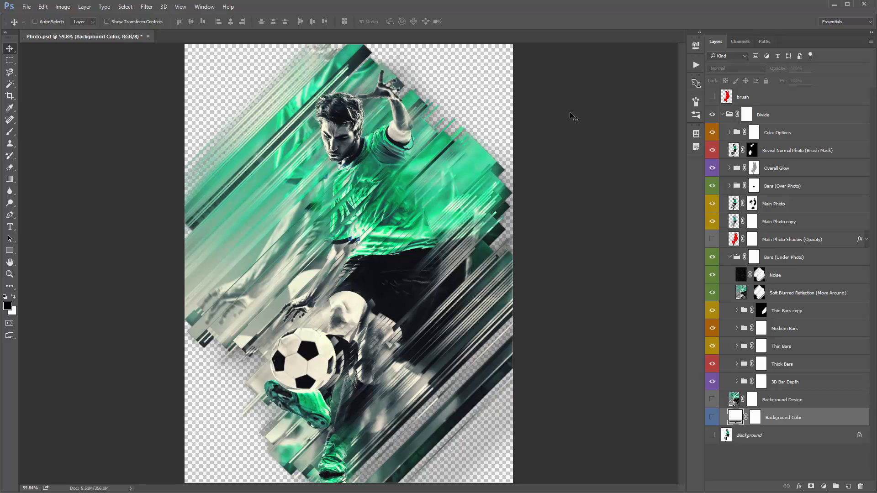
drag(712, 400, 712, 435)
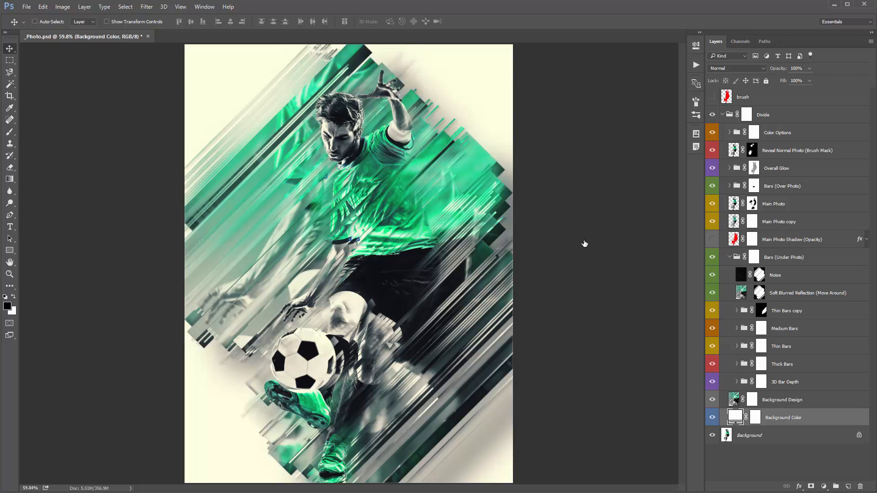
- Expand the Medium Bars group and the list of effects on its Medium Bars layer
click(761, 330)
click(736, 328)
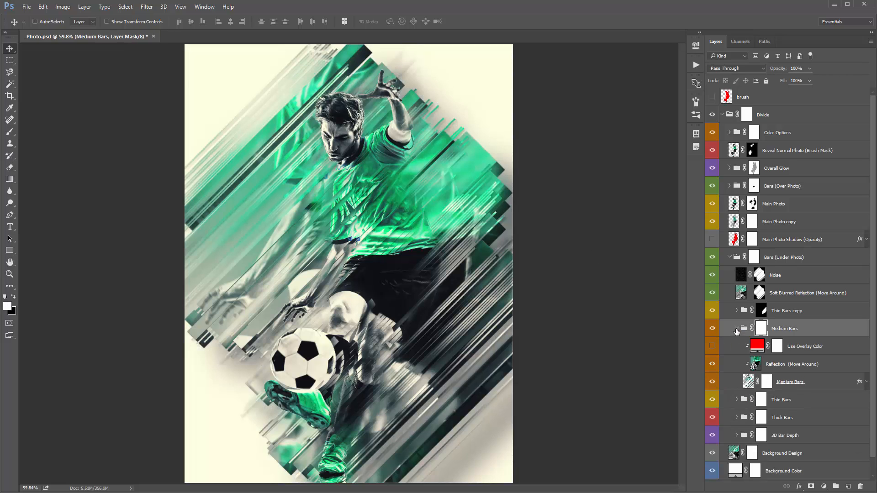
click(809, 382)
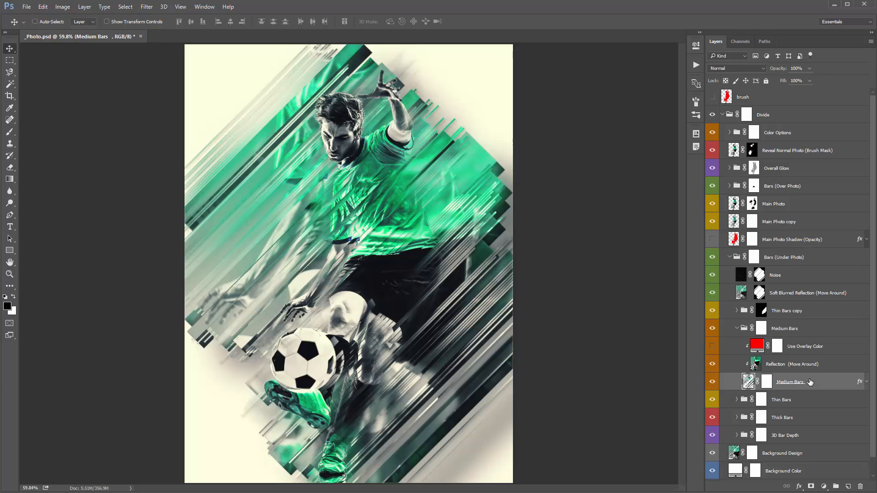
click(867, 382)
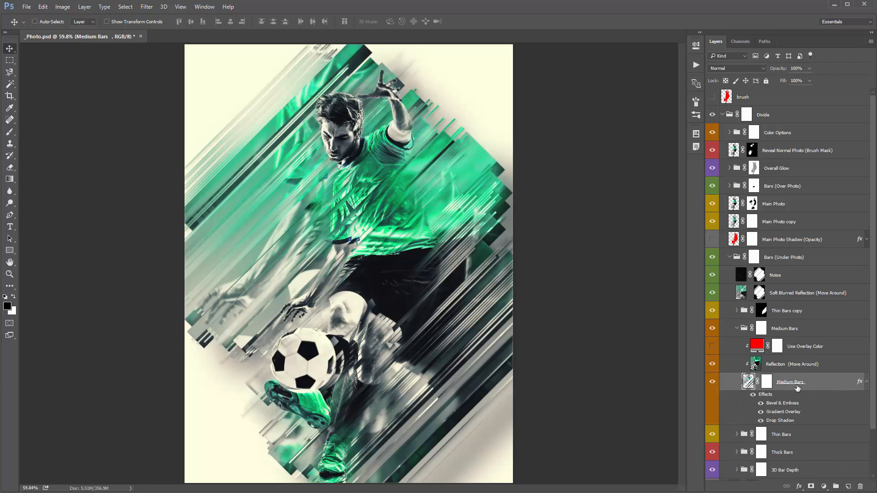
- Change the Background Color layer's fill to a dark grey
scroll(774, 414, down, 3)
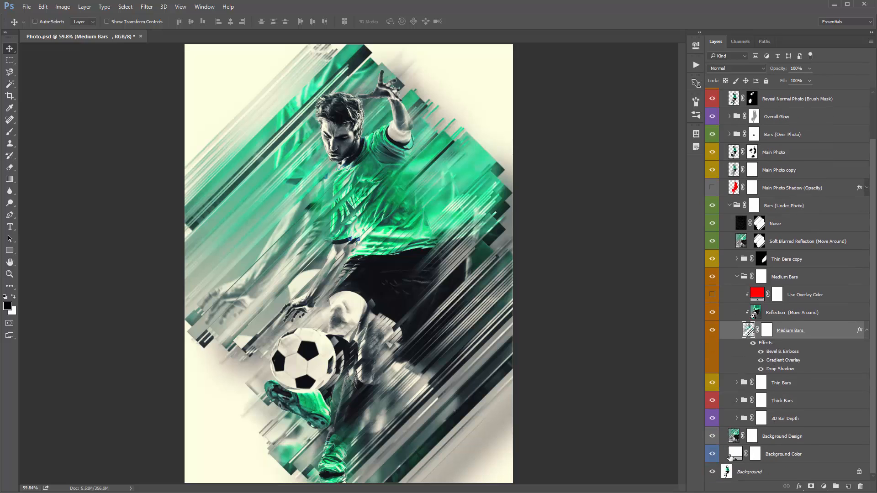
double_click(734, 454)
drag(604, 145, 567, 163)
click(775, 52)
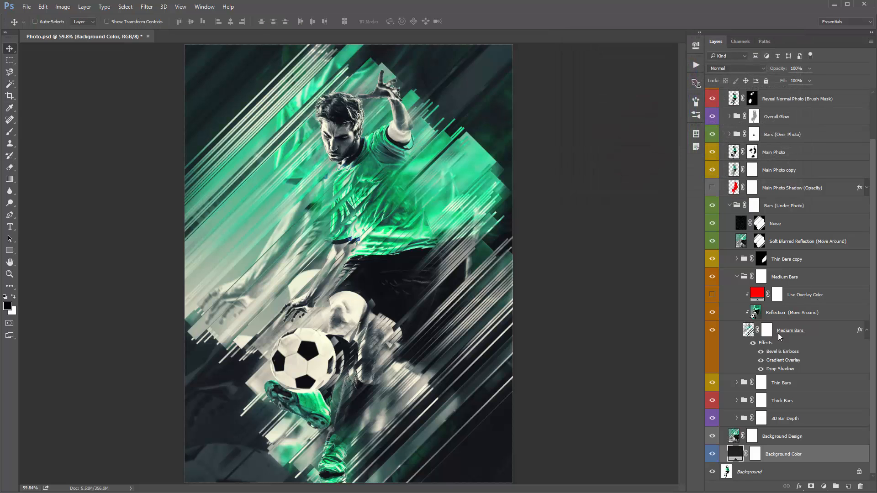
- Raise the opacity of the Medium Bars layer's Gradient Overlay effect to 58%
click(781, 362)
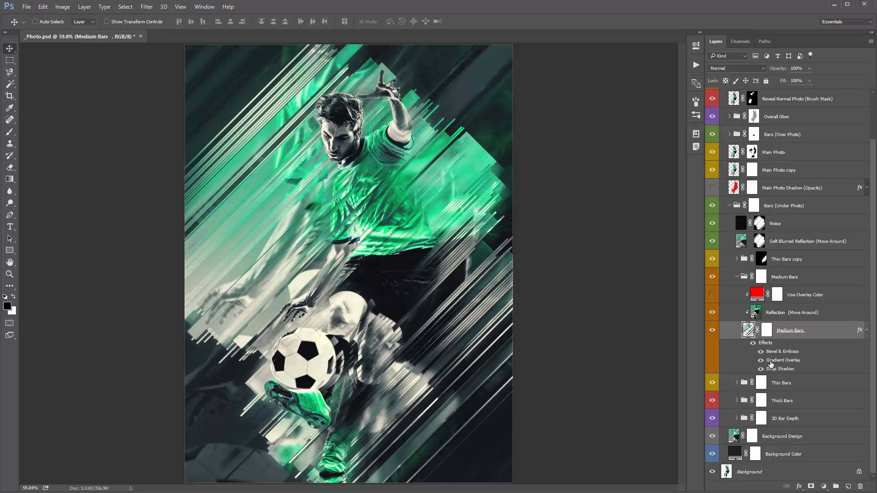
double_click(772, 363)
drag(777, 75, 586, 69)
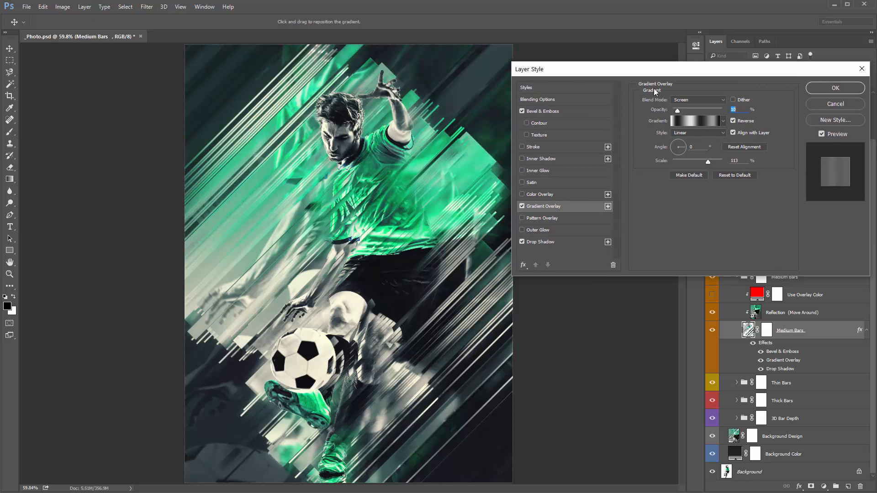
drag(674, 110, 694, 111)
drag(694, 111, 695, 111)
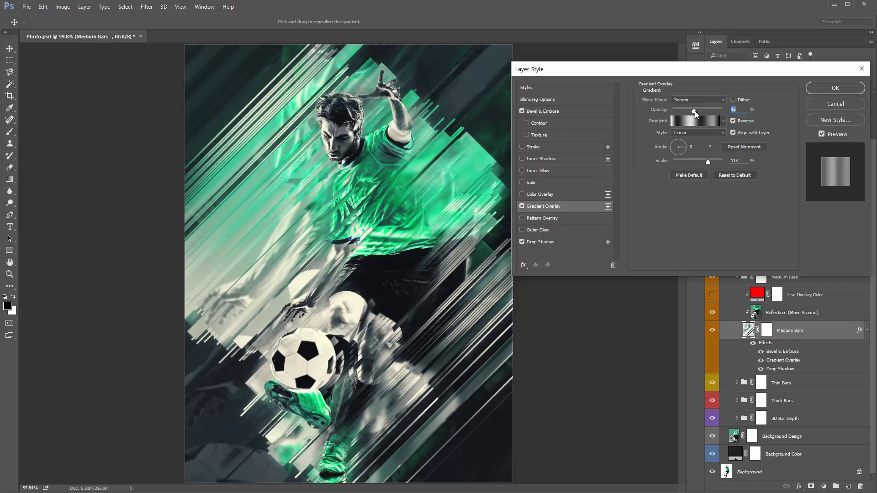
click(701, 110)
- Rotate the Medium Bars Gradient Overlay through several angles to a slanted direction and apply the layer style
click(680, 152)
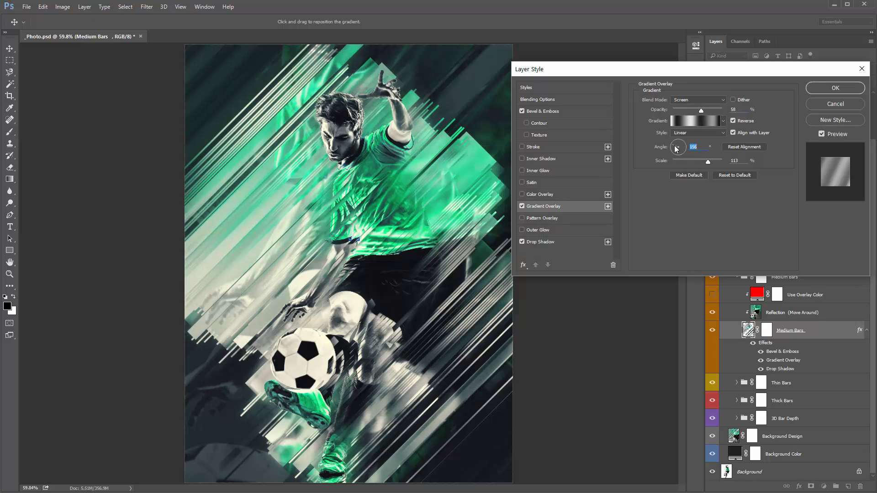
click(672, 140)
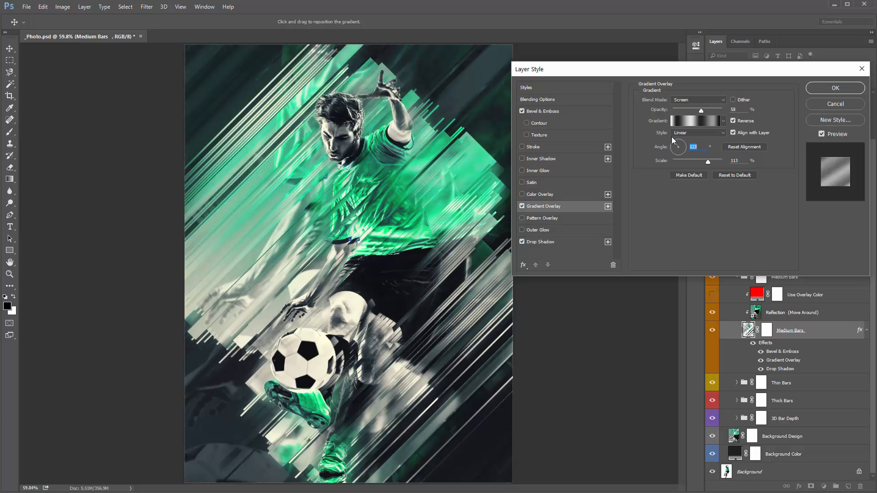
click(679, 132)
click(680, 136)
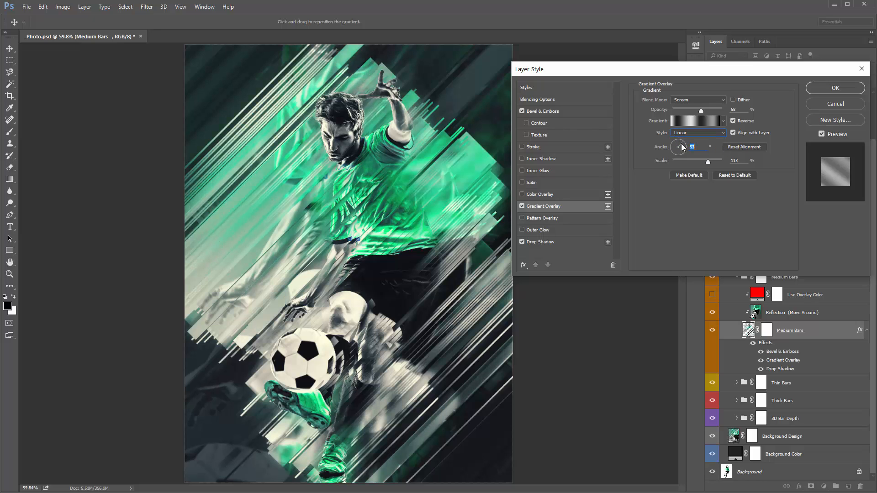
click(680, 150)
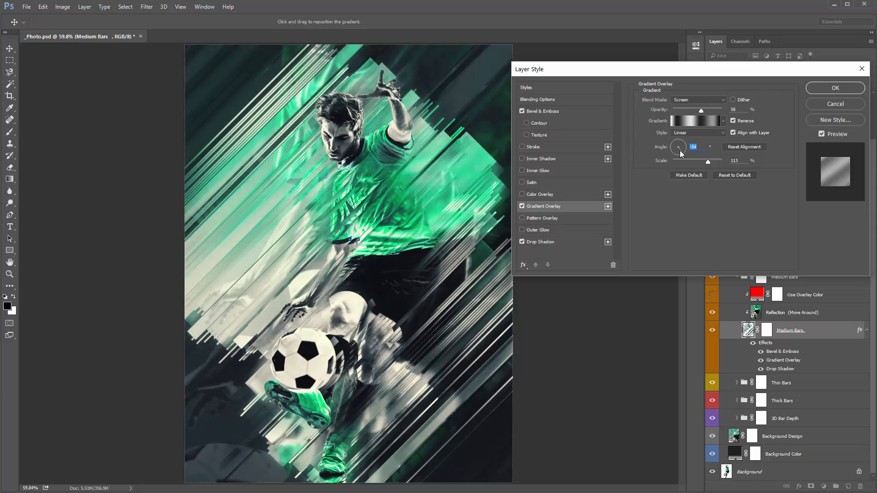
click(674, 151)
click(673, 145)
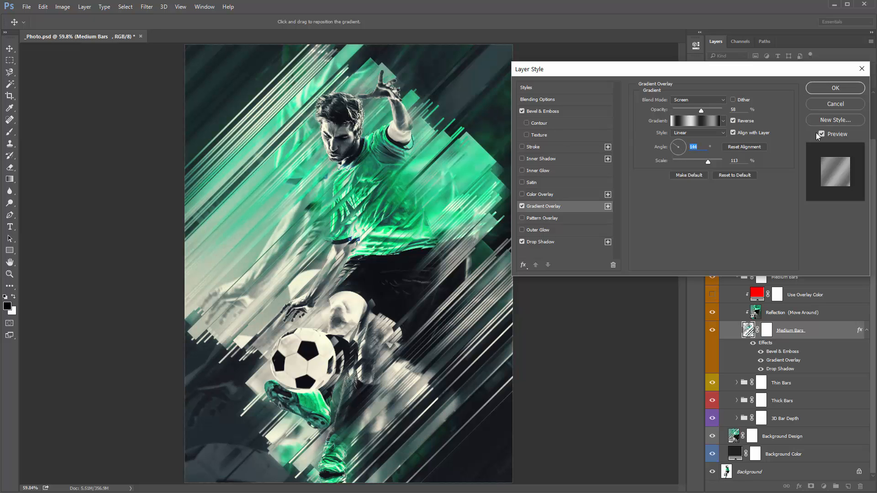
click(835, 88)
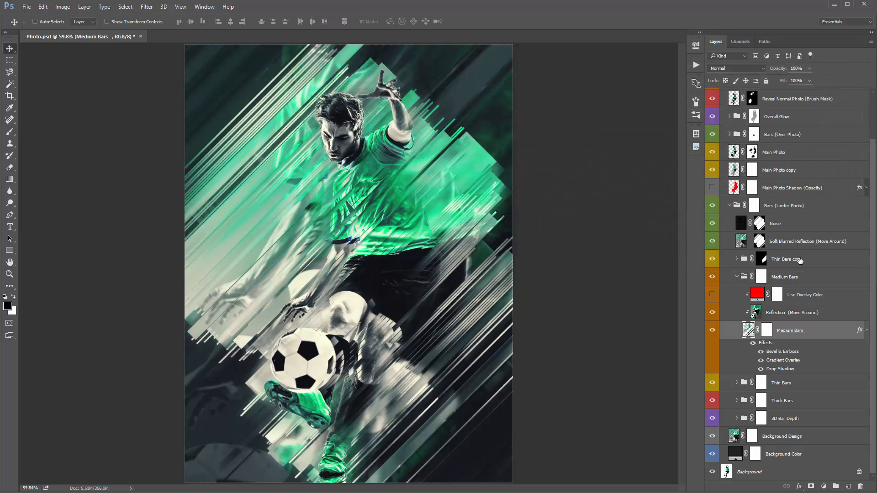
- Collapse the Medium Bars group, examine the Thick Bars group and its layer effects, and collapse that group again
click(737, 277)
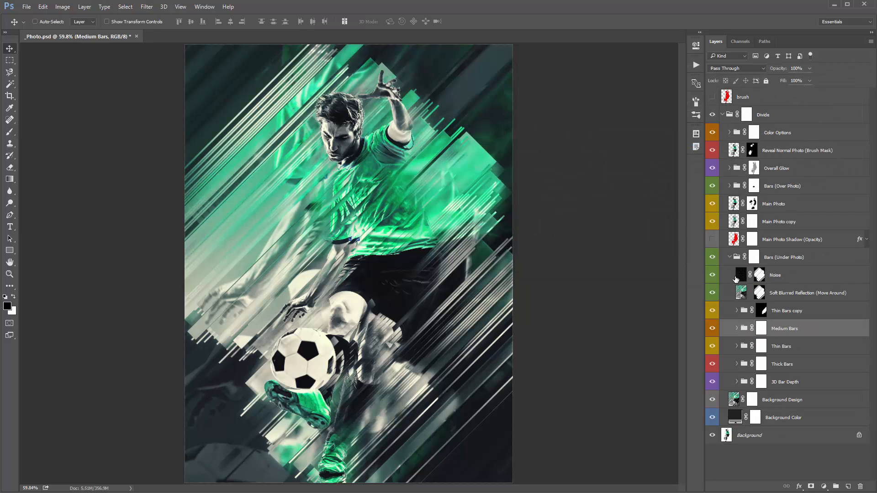
click(792, 367)
click(737, 364)
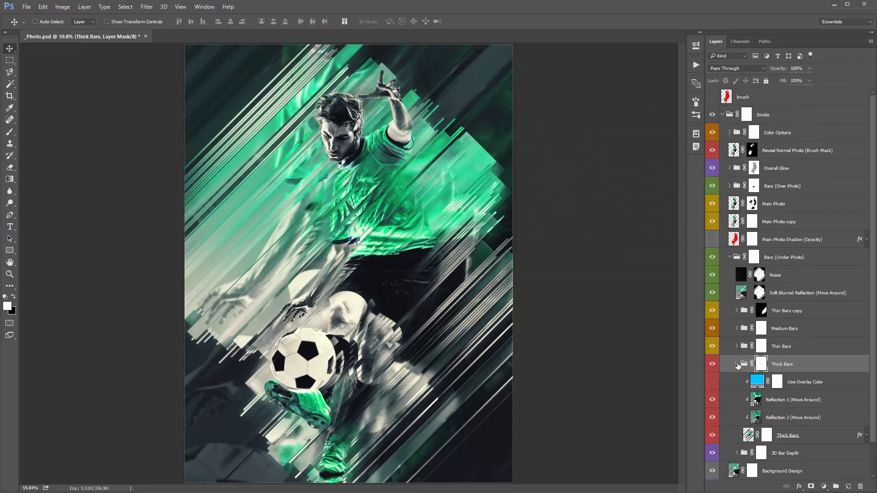
click(866, 438)
scroll(836, 419, down, 2)
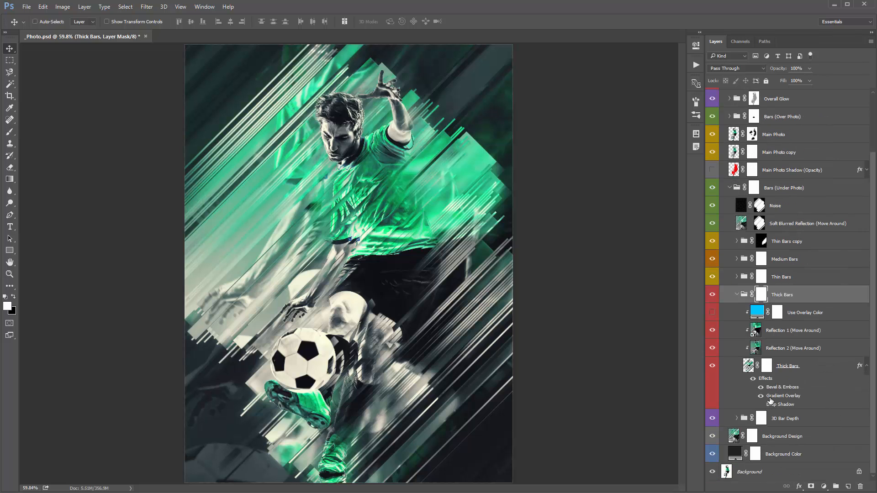
click(866, 366)
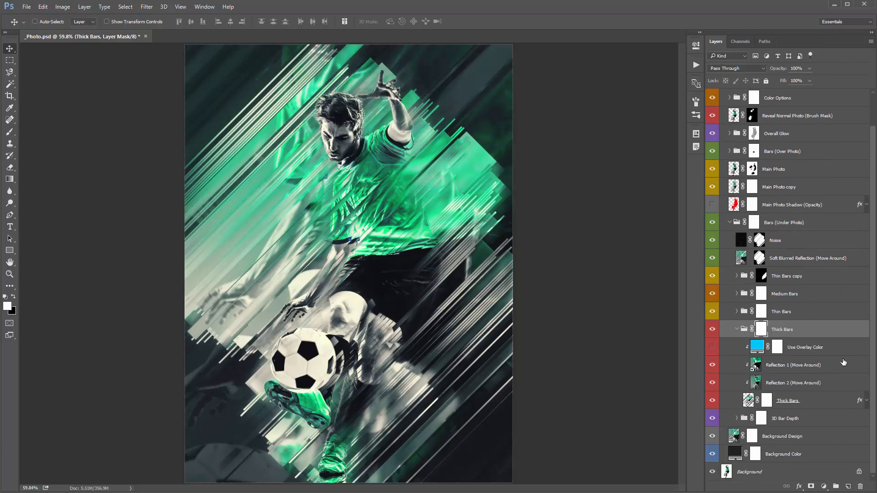
click(737, 329)
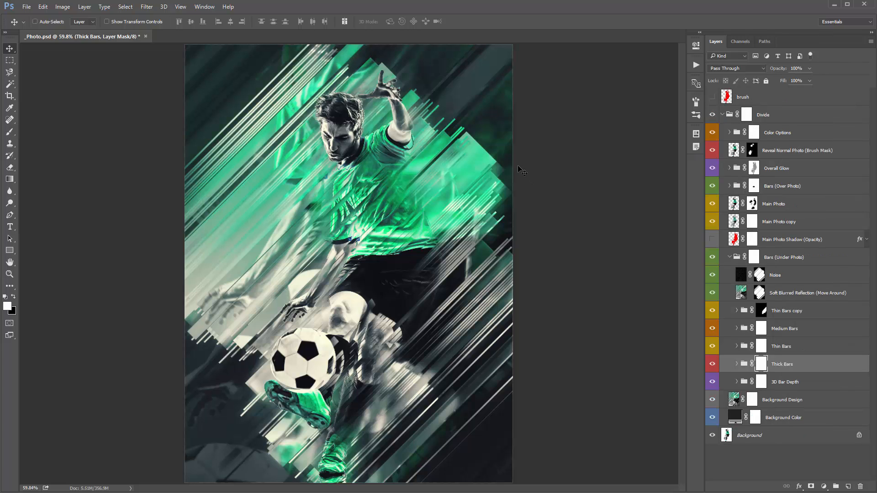
- Expand the Color Options group, turn off Color Option 1 and preview Color Option 2 on the whole artwork
click(775, 132)
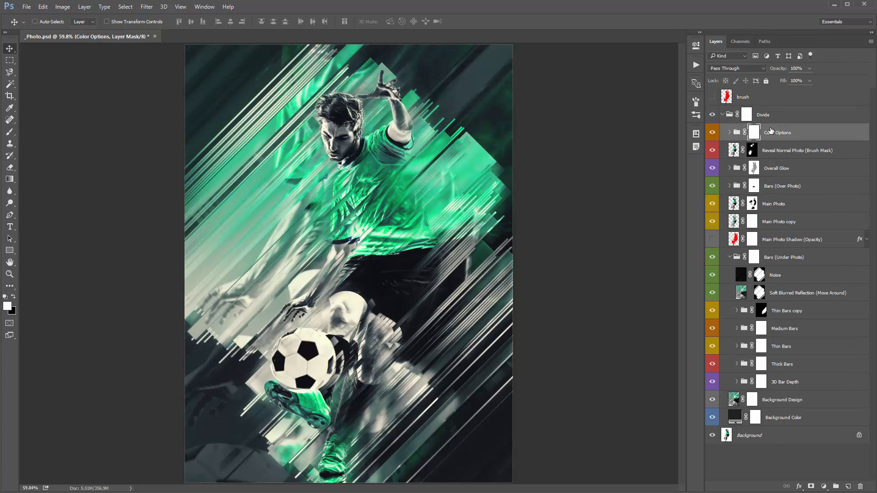
click(729, 132)
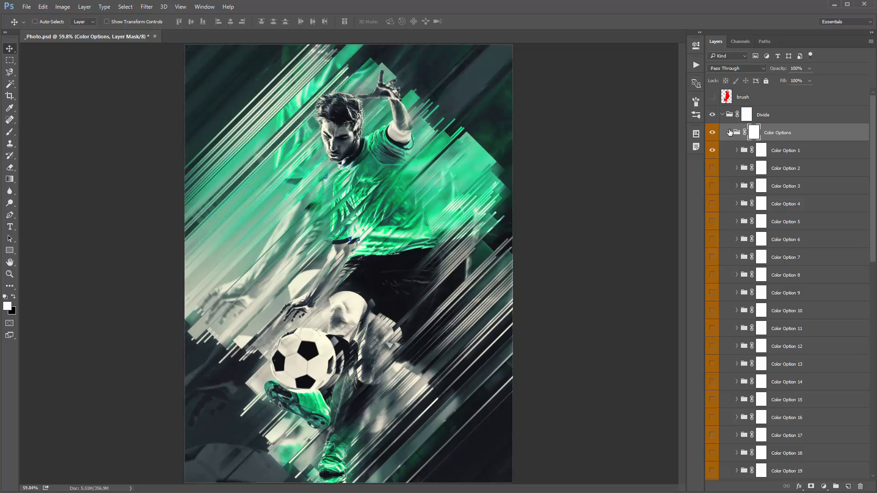
key(ctrl+minus)
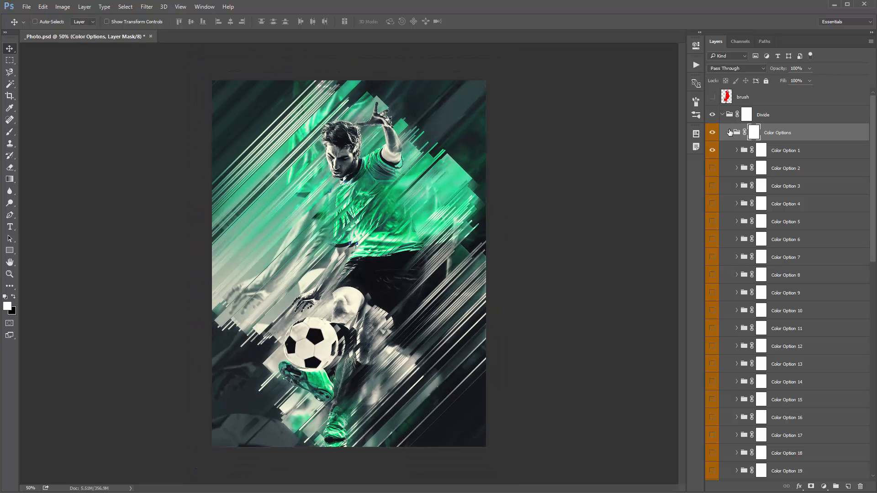
click(712, 150)
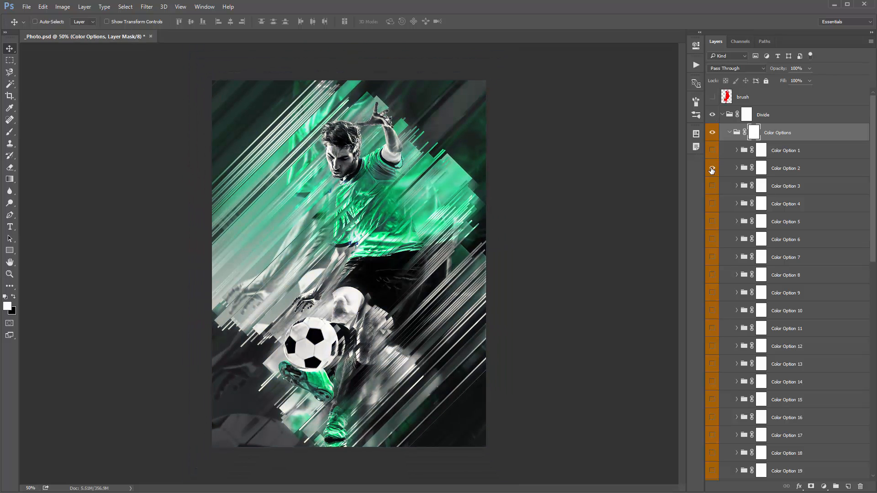
click(711, 169)
click(712, 169)
- Preview Color Option 3, hide it, and turn on Color Option 4 at 55% opacity
click(712, 186)
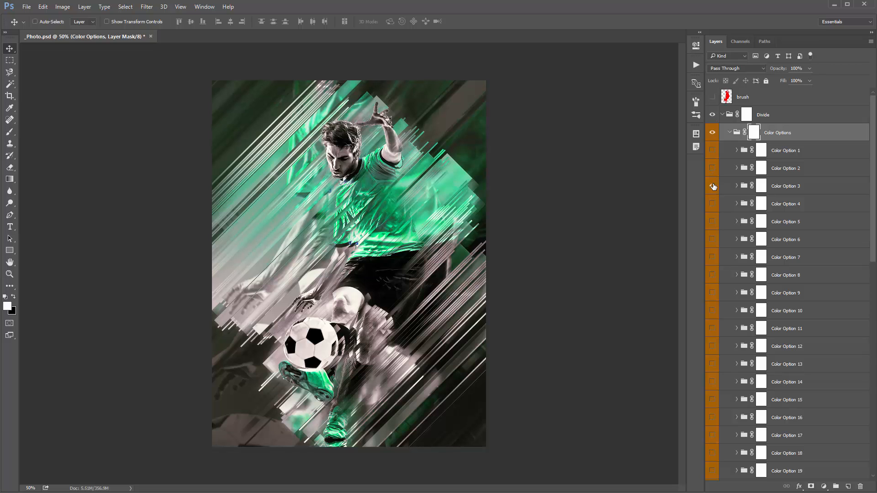
click(712, 186)
click(712, 203)
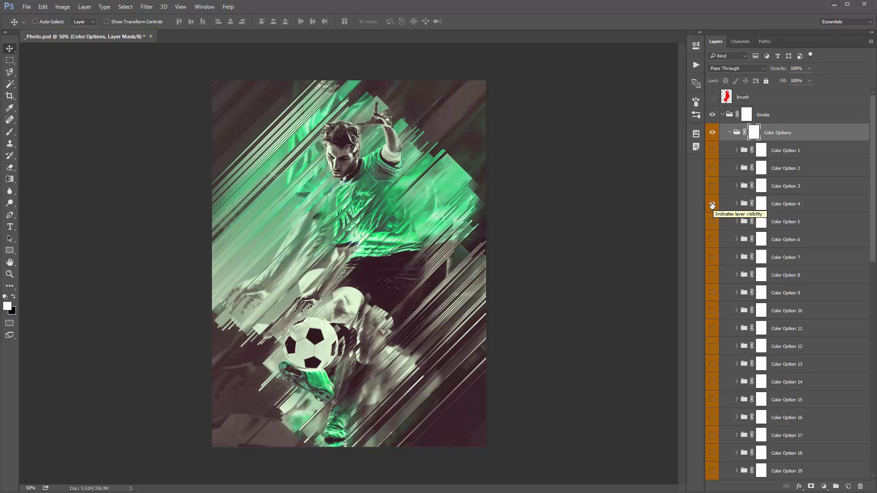
click(803, 205)
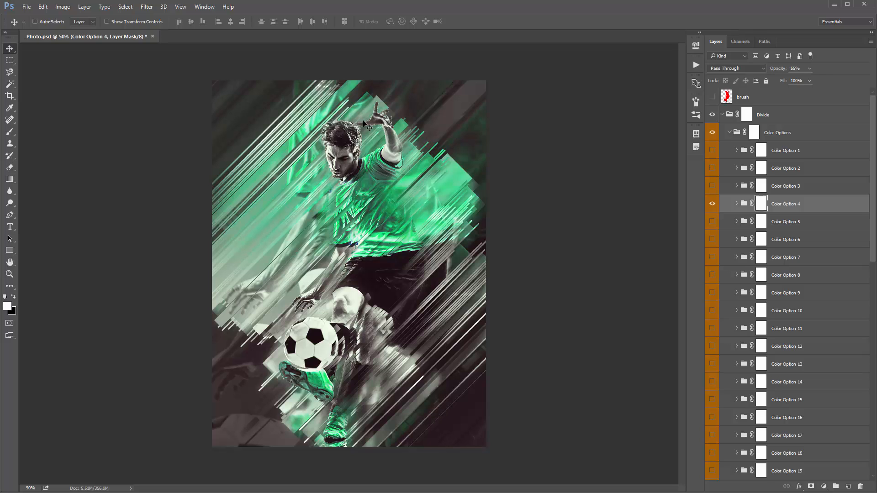
- Preview Color Options 5 and 6 over Color Option 4, turn on Color Option 7 at 30% opacity, and collapse the Color Options group
scroll(762, 330, down, 3)
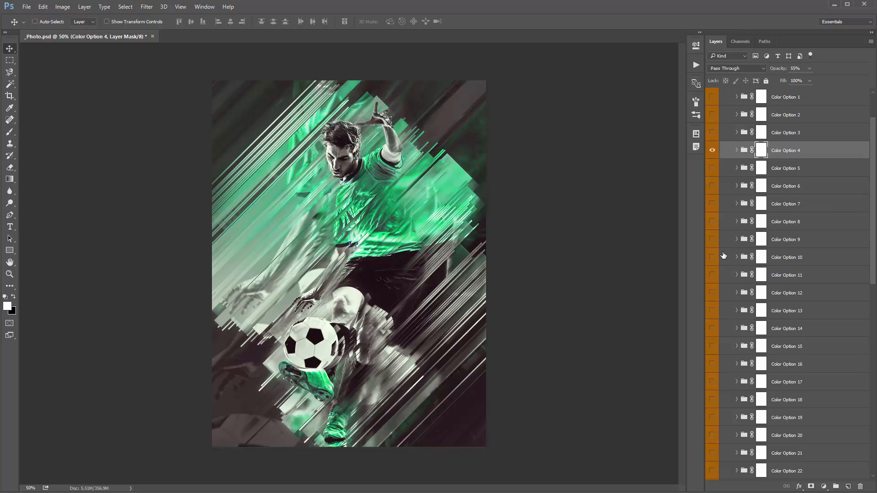
click(712, 169)
click(712, 186)
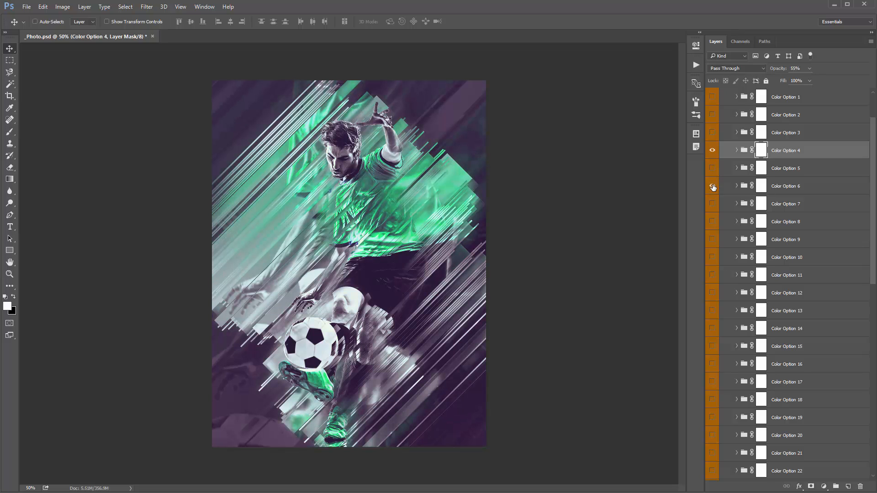
click(713, 186)
click(712, 204)
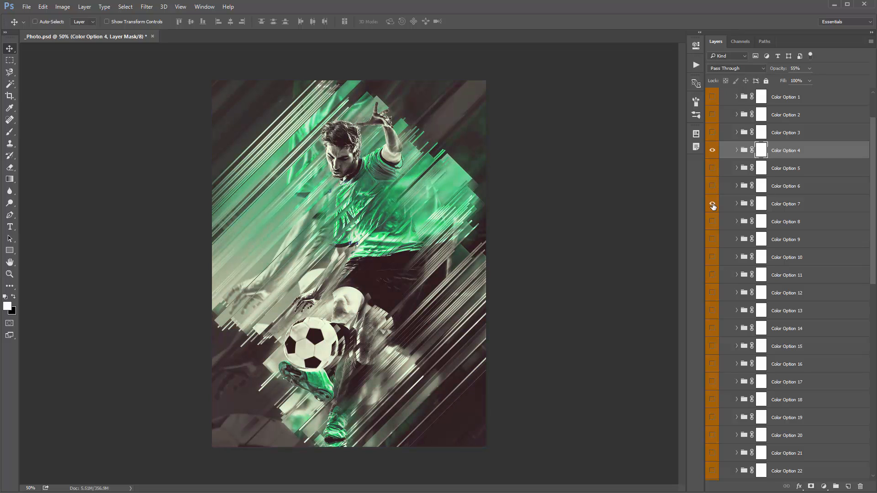
click(820, 206)
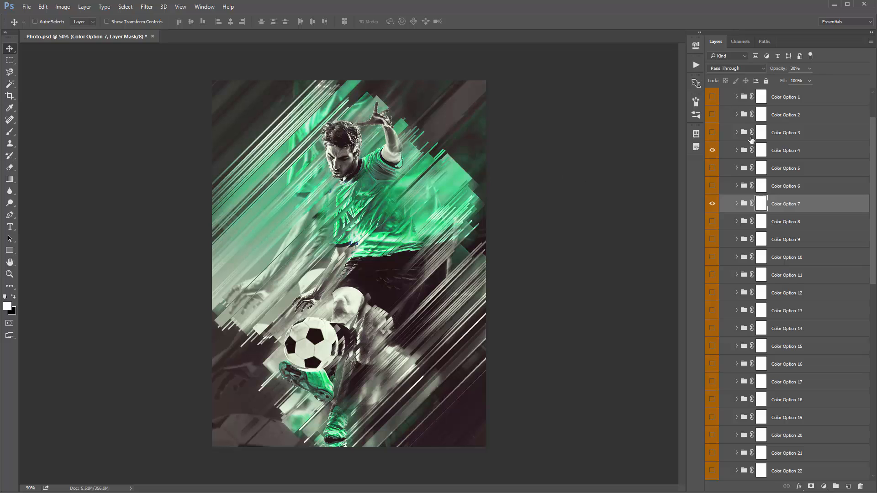
scroll(755, 173, up, 3)
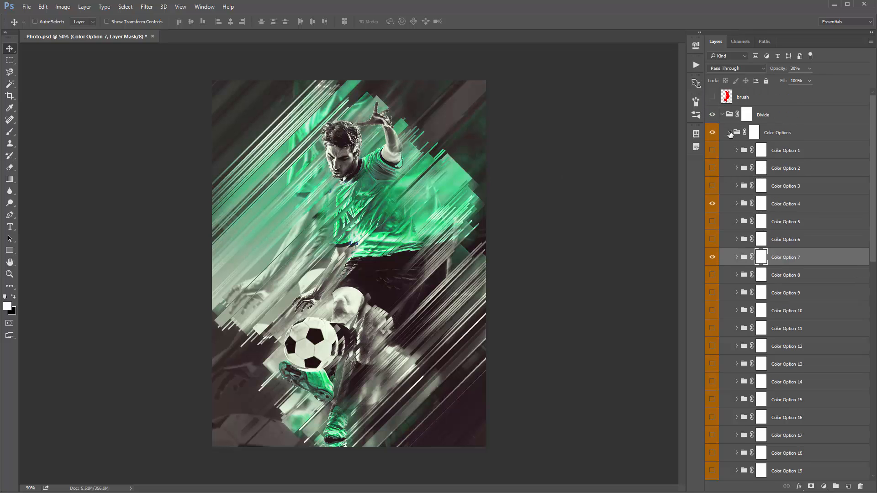
click(729, 132)
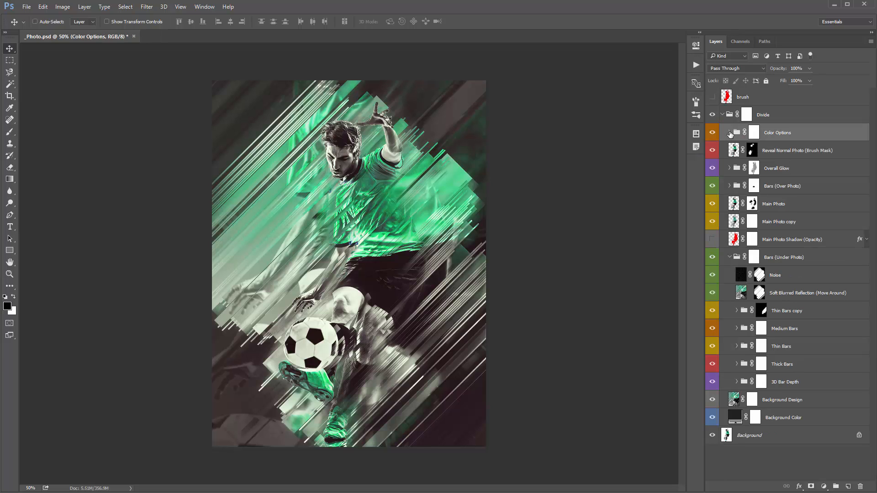
- Try shifting the Thin Bars group slightly along the diagonal twice, undoing each move
click(796, 347)
click(816, 351)
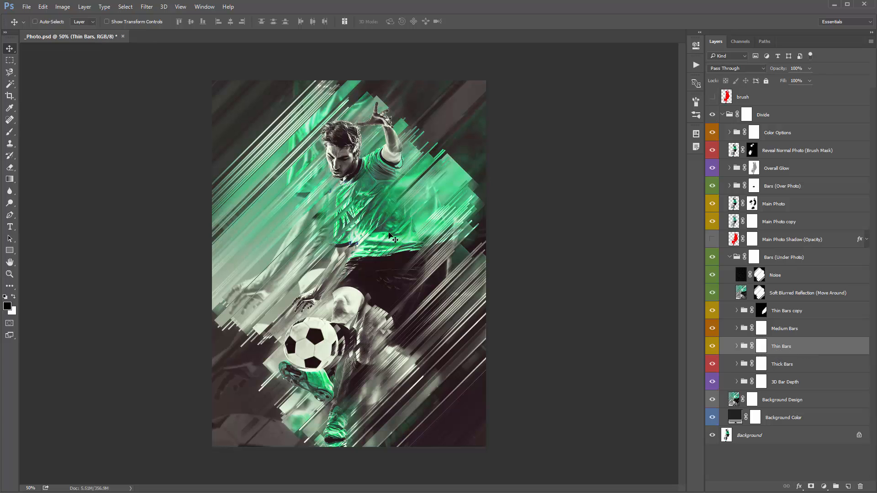
drag(386, 222, 390, 216)
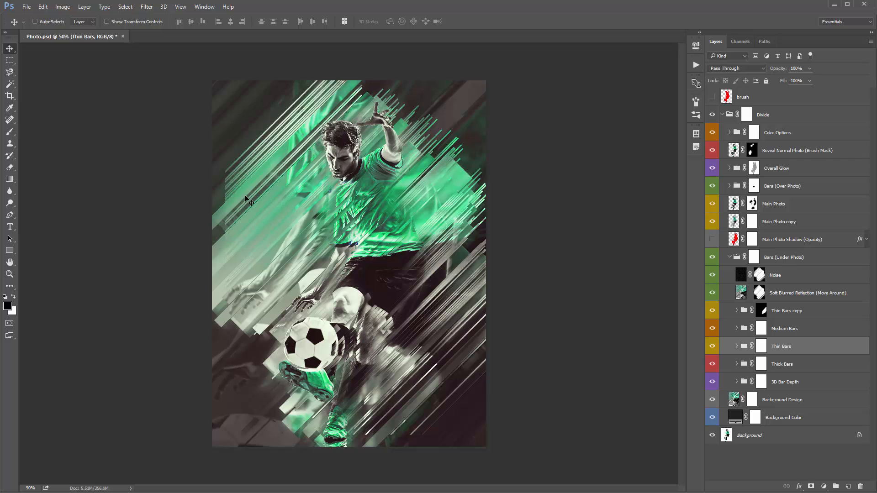
key(ctrl+z)
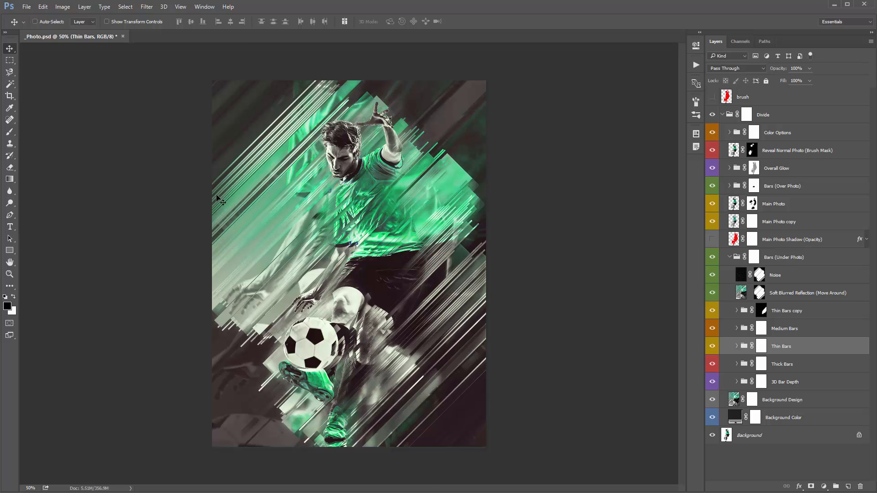
key(ctrl+space)
ctrl+click(214, 190)
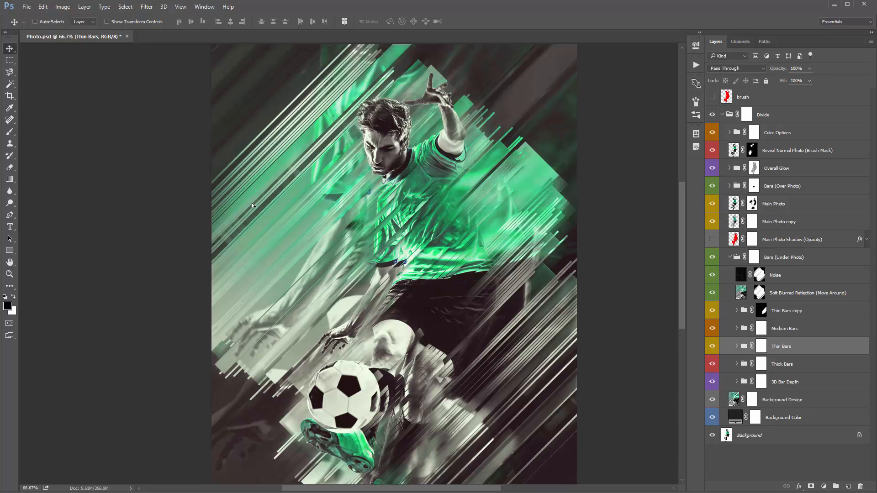
drag(250, 204, 252, 201)
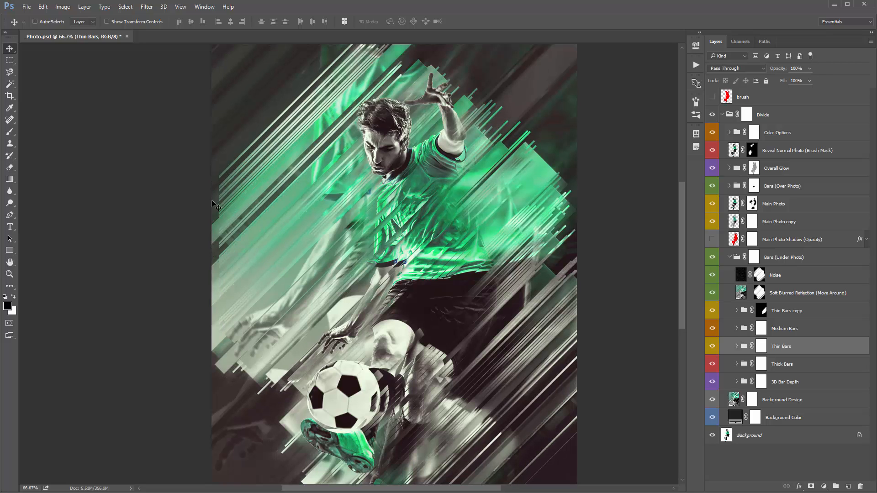
key(ctrl+z)
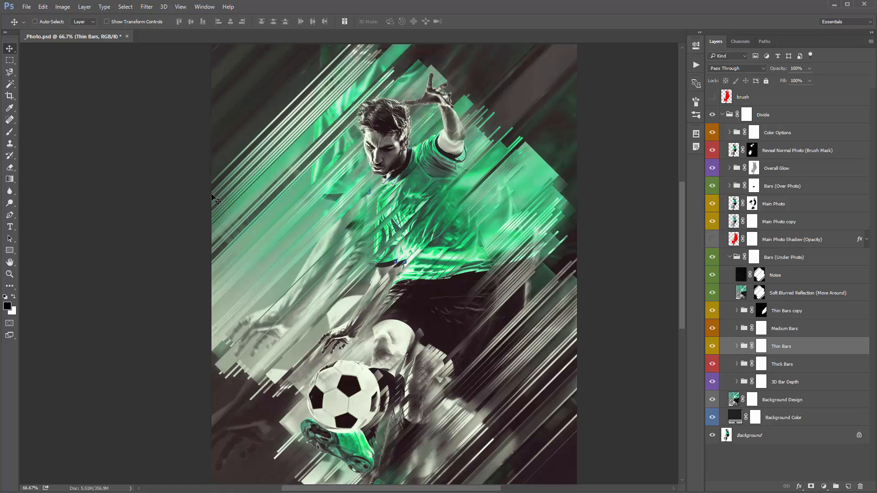
scroll(213, 199, down, 1)
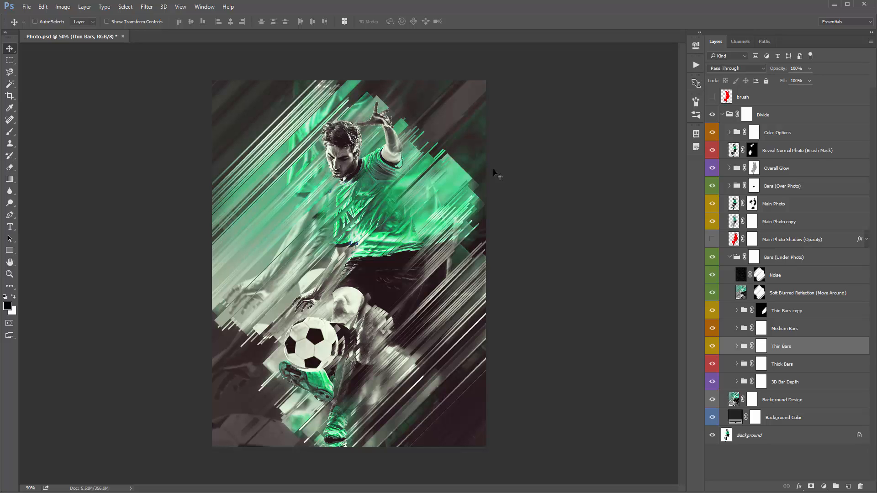
- Try flipping the Background Design layer horizontally and repositioning it, and undo both changes
click(833, 401)
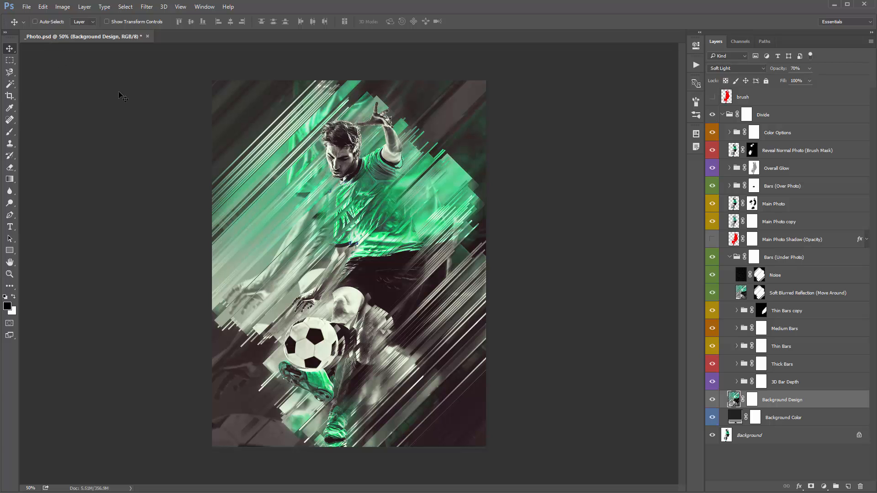
click(43, 6)
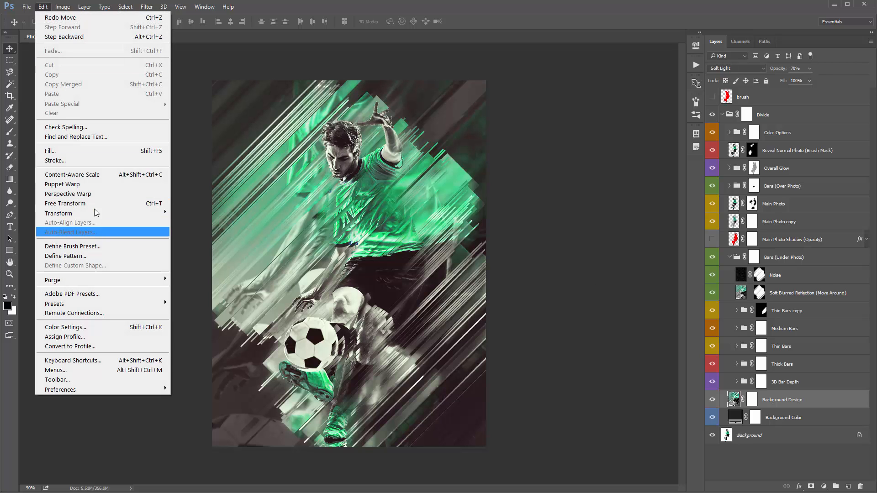
mouse_move(91, 212)
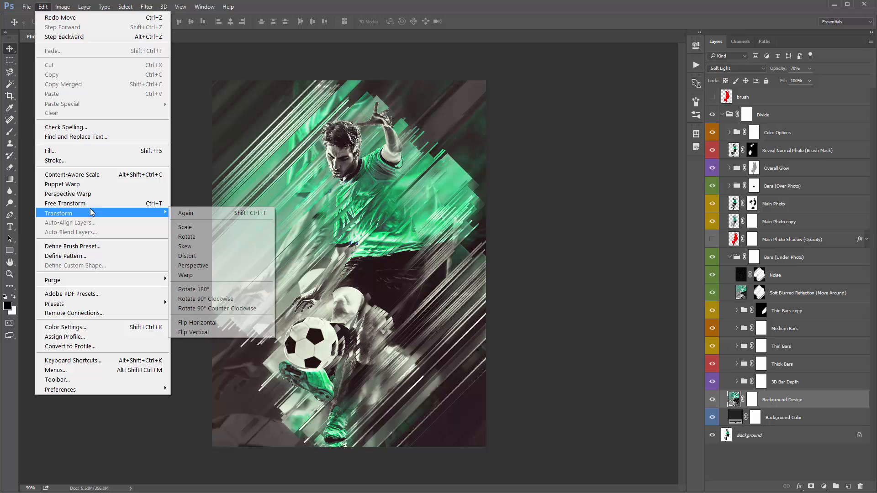
click(245, 322)
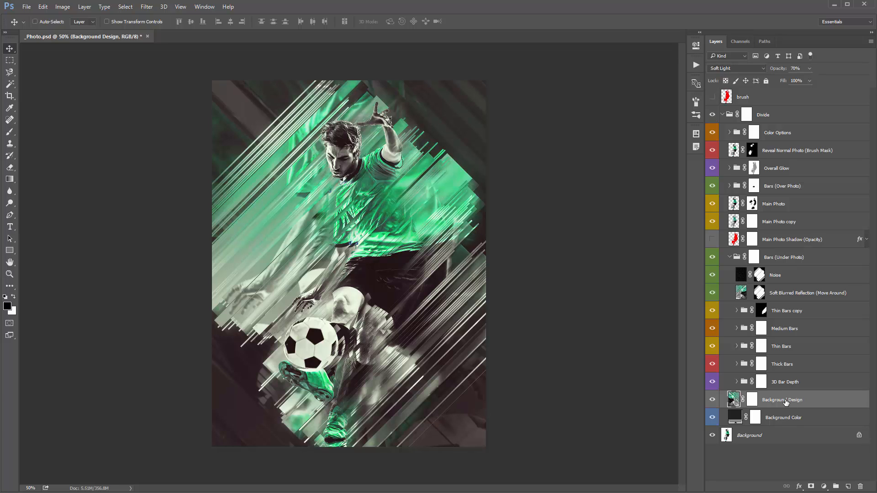
drag(392, 190, 428, 153)
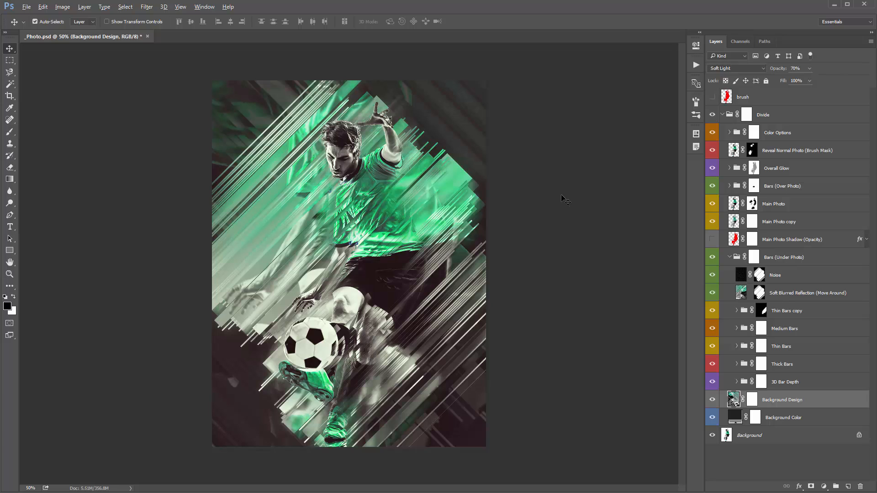
key(ctrl+alt+z)
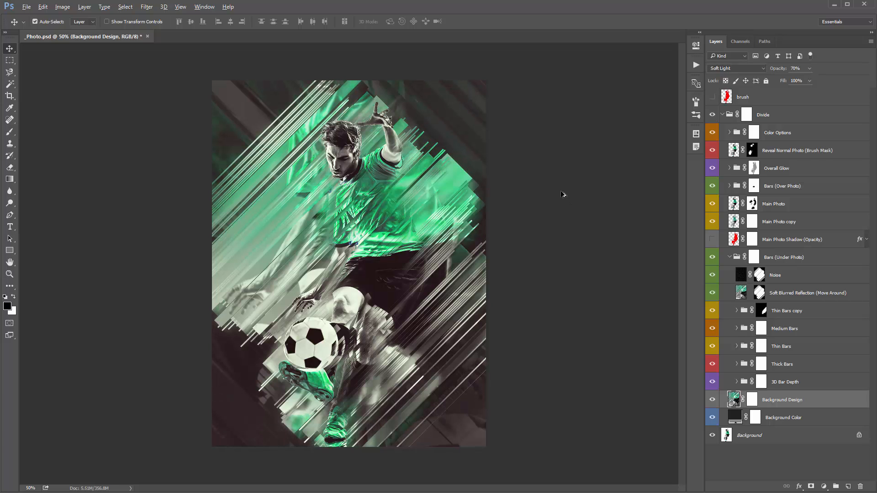
key(ctrl+alt+z)
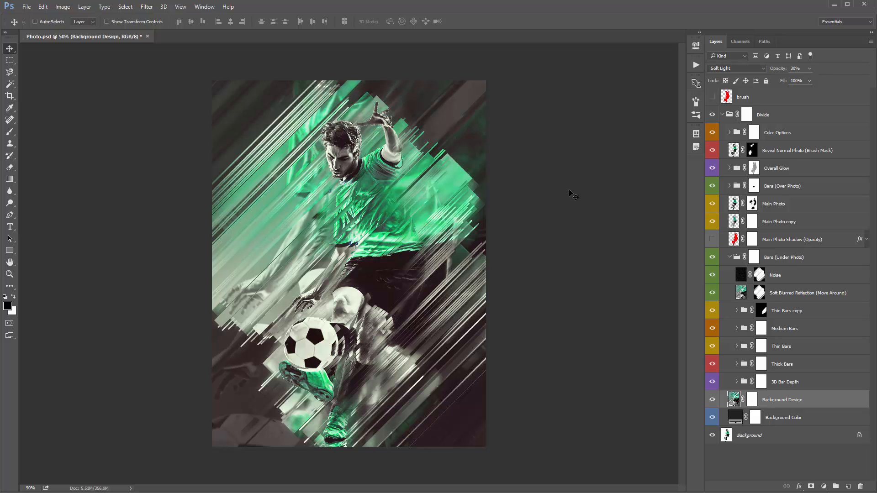
- Undo the last Background Design repositioning and set the Background Color fill to light grey, bfbfbf
key(ctrl+alt+z)
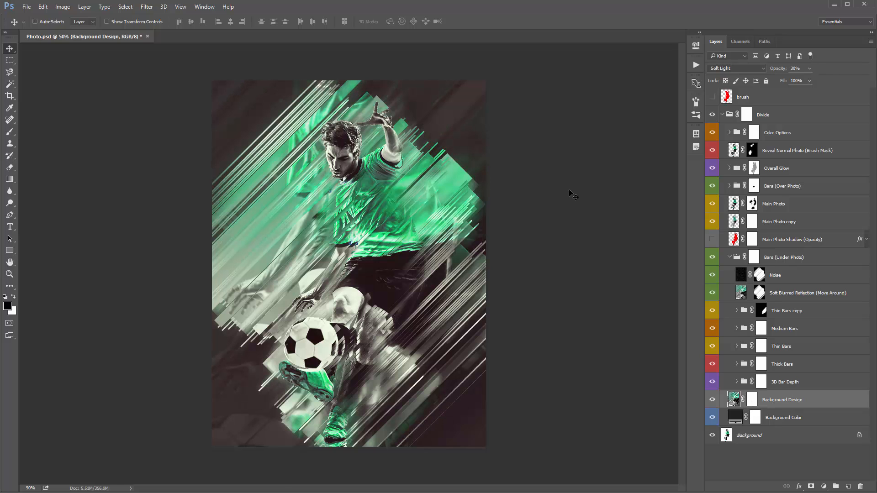
key(ctrl+plus)
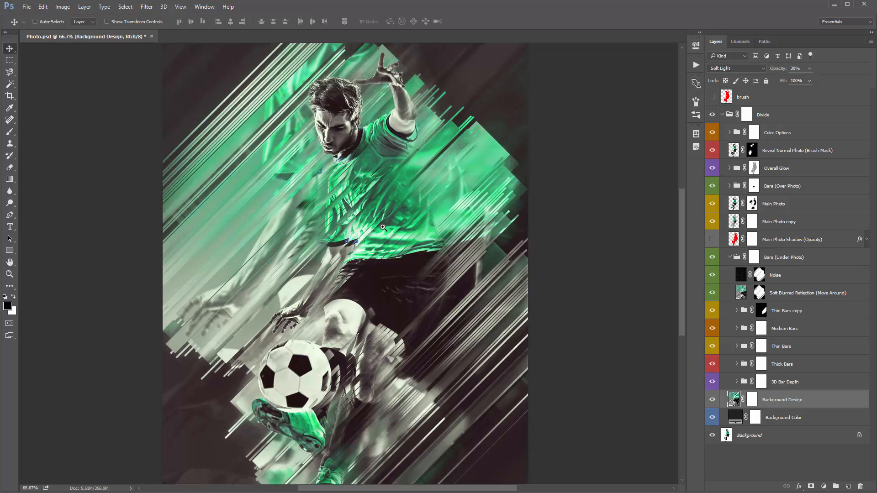
double_click(736, 418)
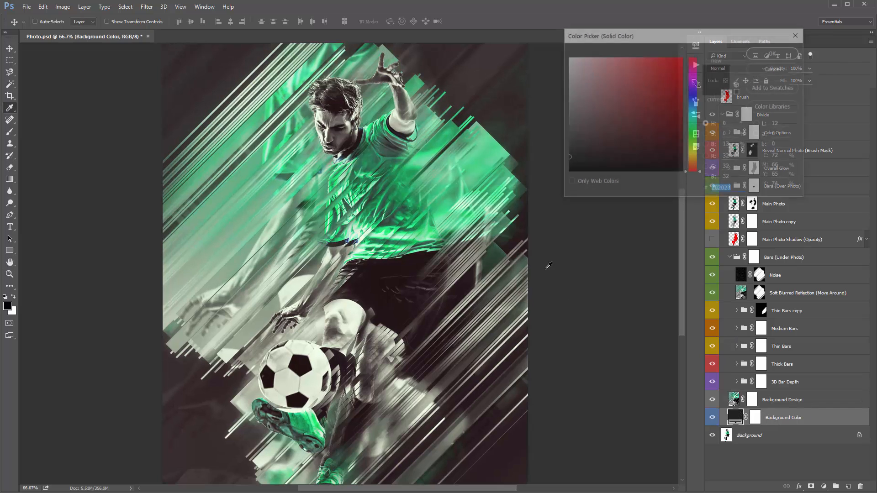
drag(582, 152, 567, 86)
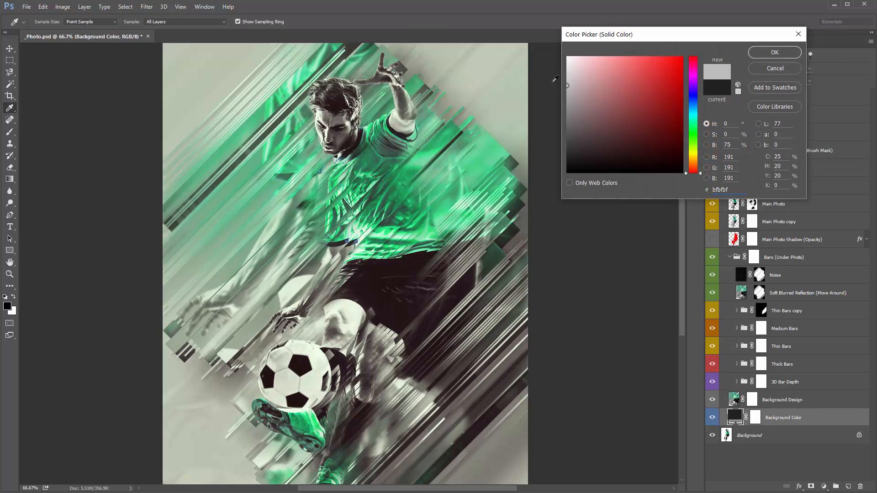
click(777, 52)
key(ctrl+0)
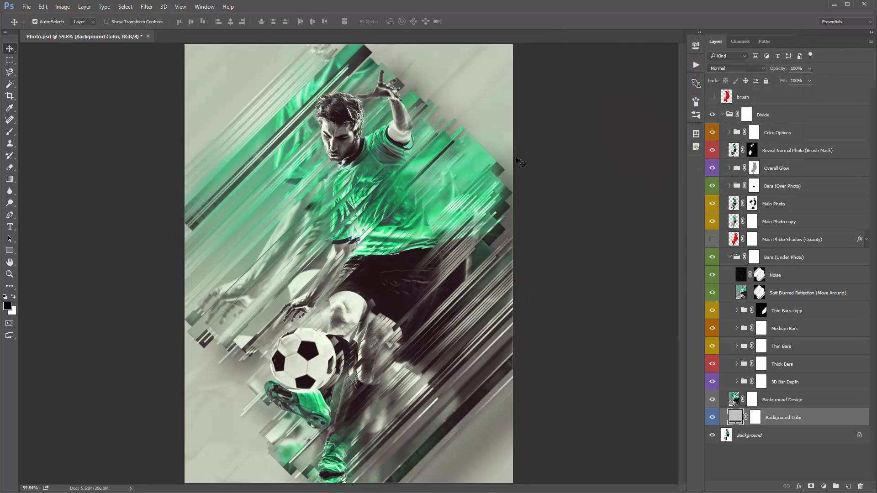
key(ctrl+minus)
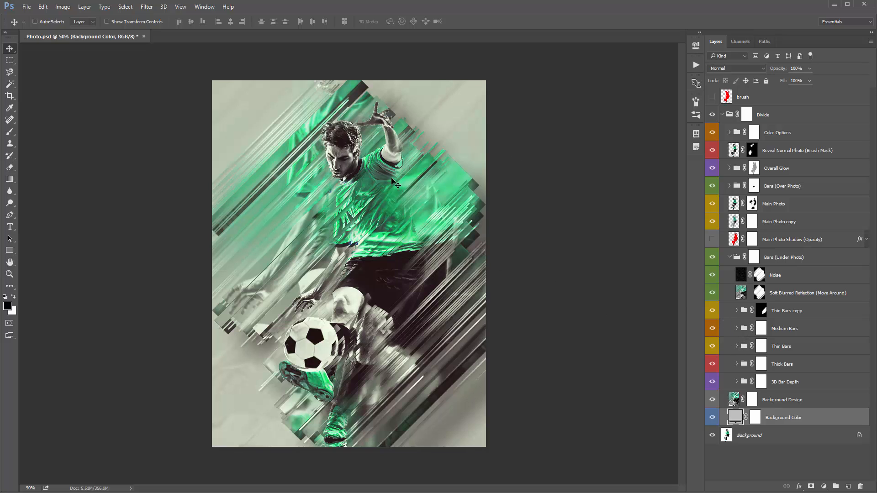
- Shift the Reflection (Move Around) layer inside the Thin Bars group upward, compare it with its previous placement, and collapse the group
click(736, 347)
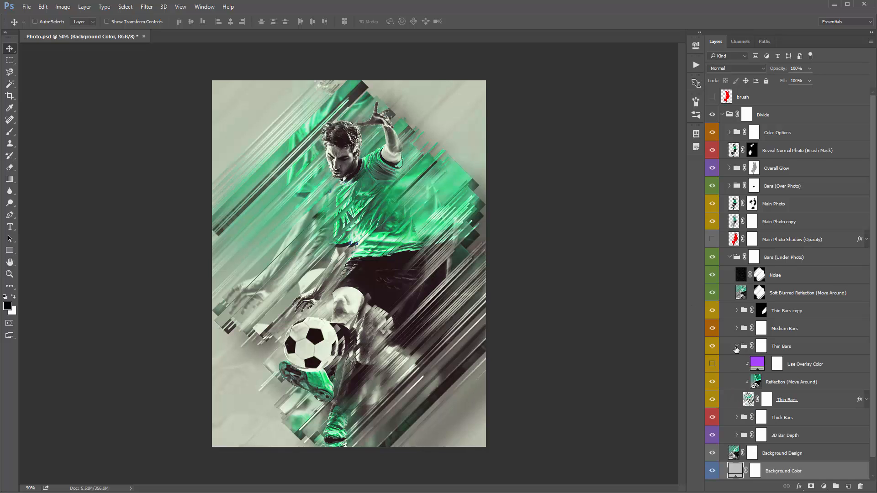
click(781, 383)
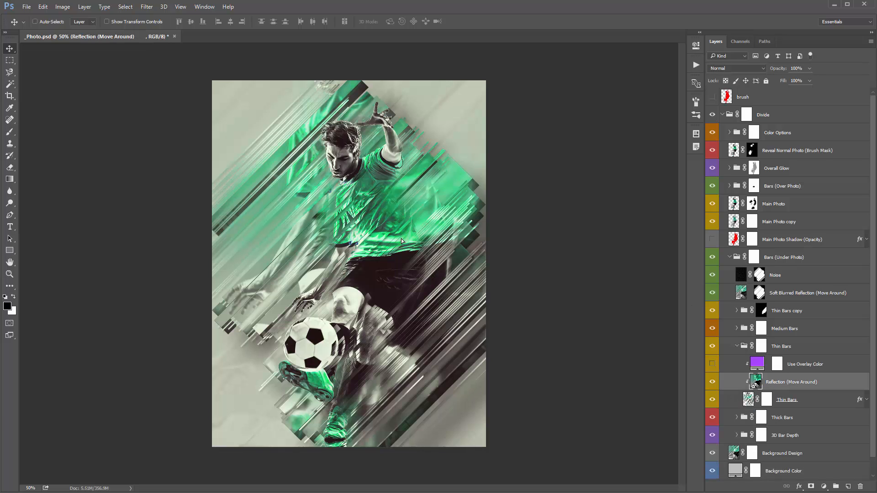
drag(394, 226, 389, 173)
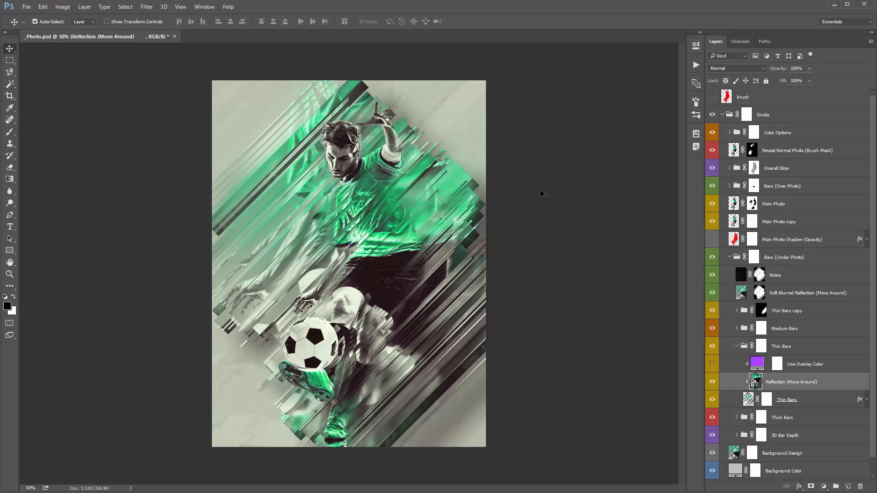
key(ctrl+z)
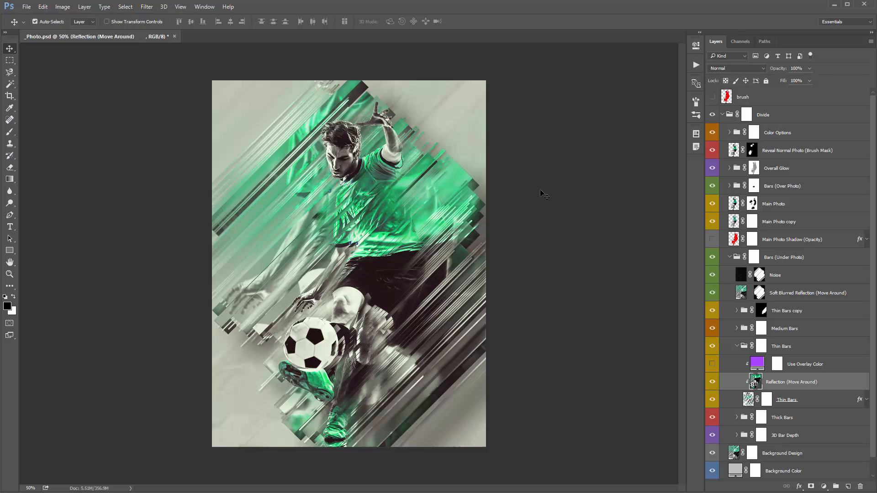
key(ctrl+z)
key(ctrl+z)
key(ctrl+z)
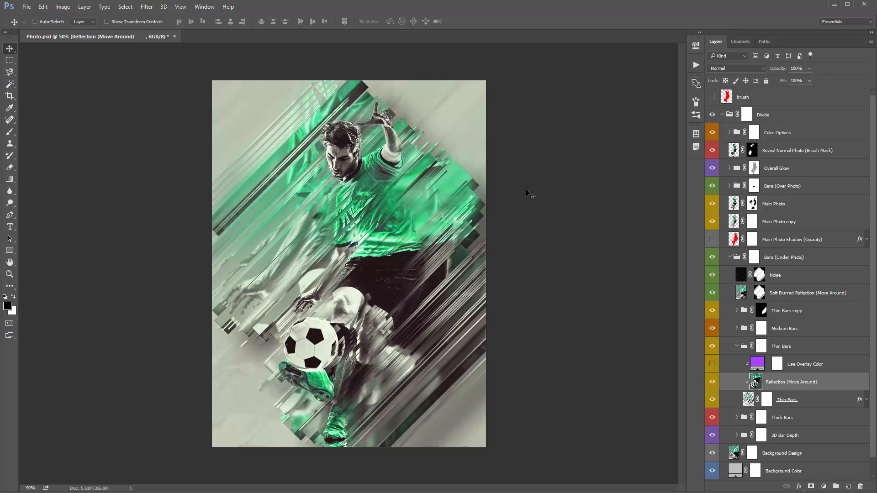
drag(388, 223, 389, 223)
click(736, 346)
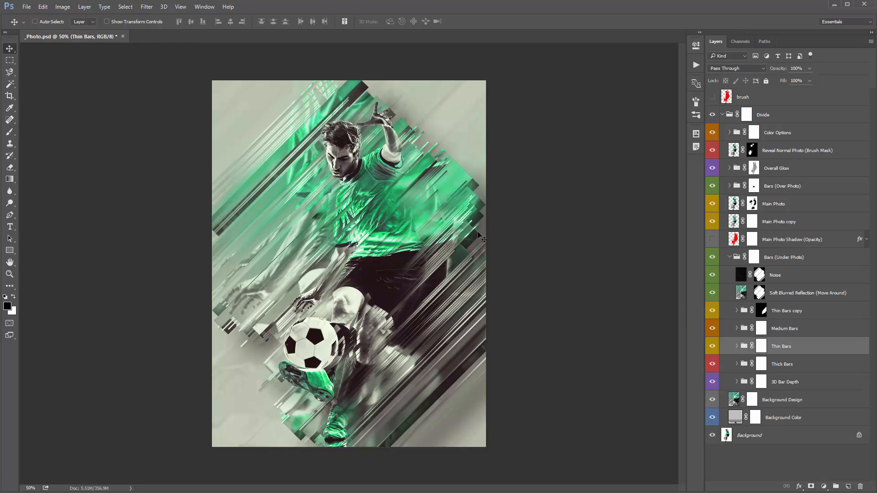
- Collapse the Bars (Under Photo) and Divide groups and toggle the Divide group's visibility to compare the effect with the original photo
click(729, 258)
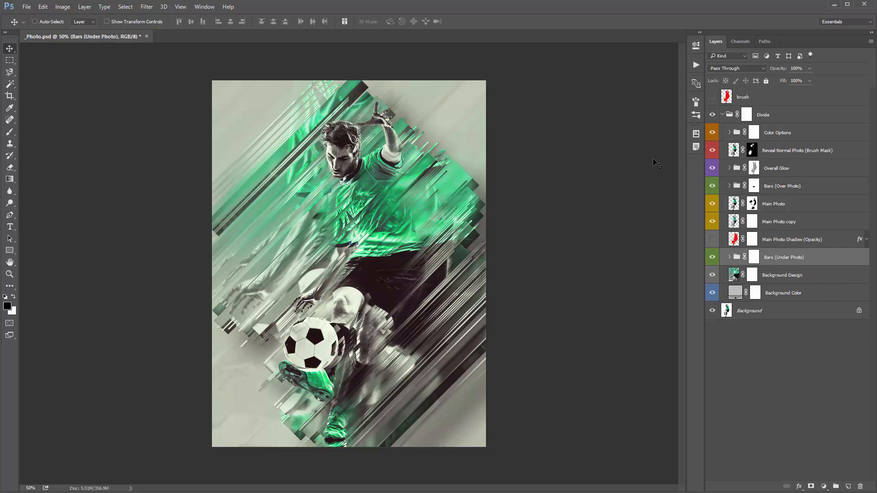
click(794, 120)
click(723, 114)
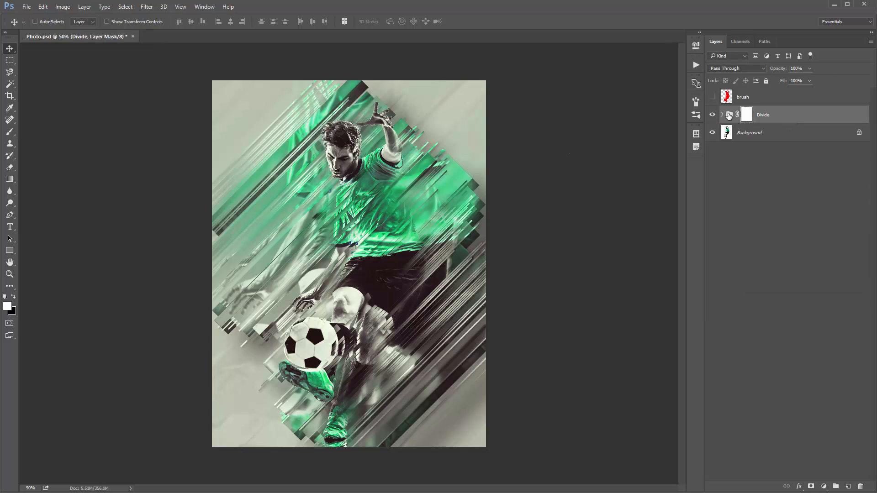
click(713, 116)
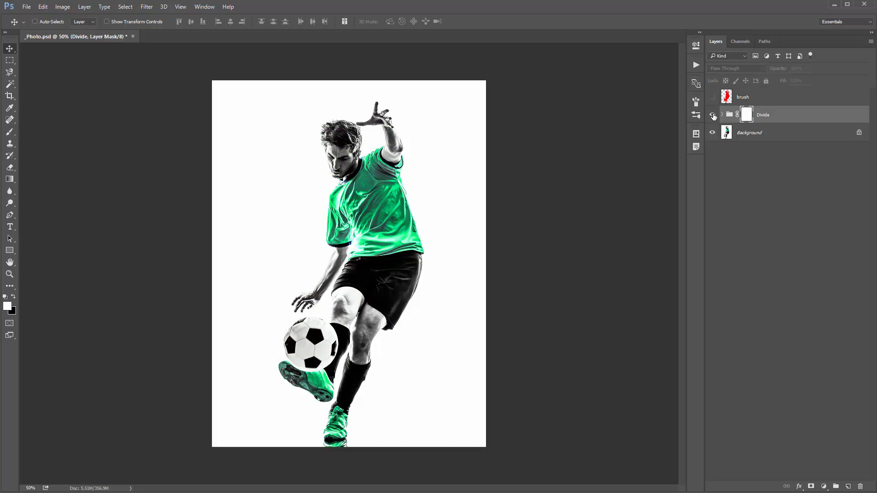
click(713, 116)
click(713, 114)
click(712, 115)
click(729, 114)
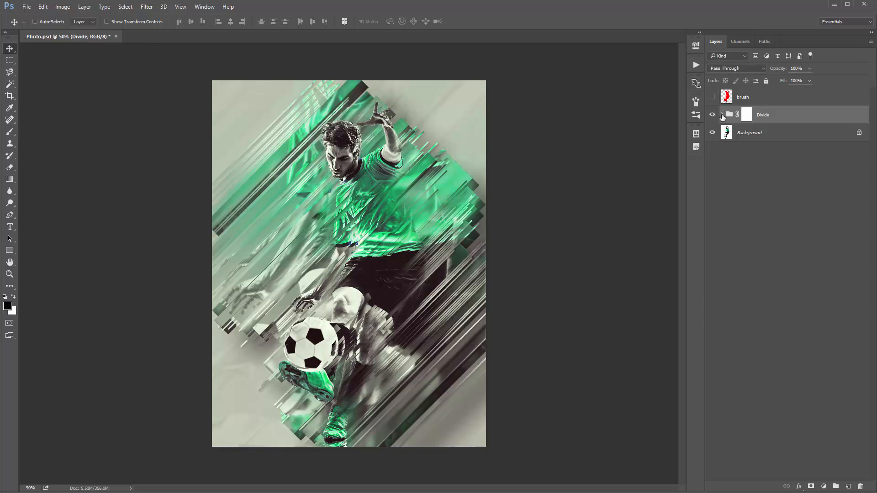
- Expand the Divide group and compare the artwork with Background Color hidden and shown, and with the original photo alone
click(722, 114)
click(800, 296)
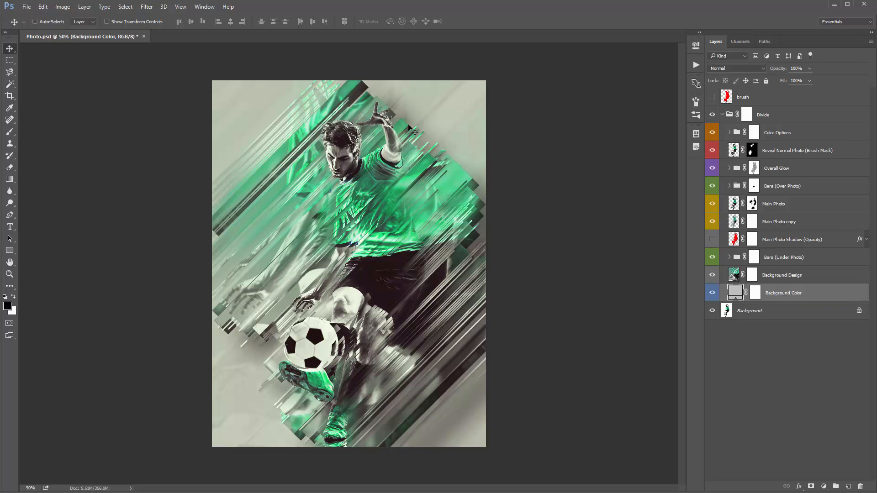
click(714, 293)
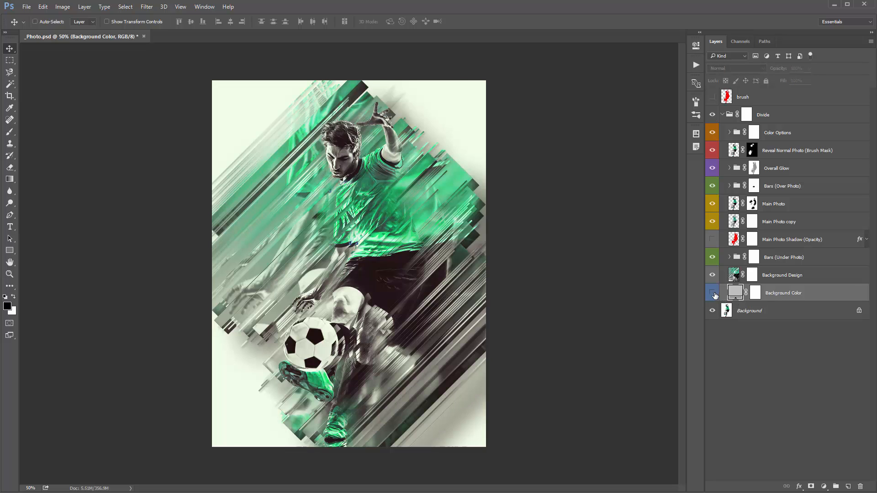
click(732, 314)
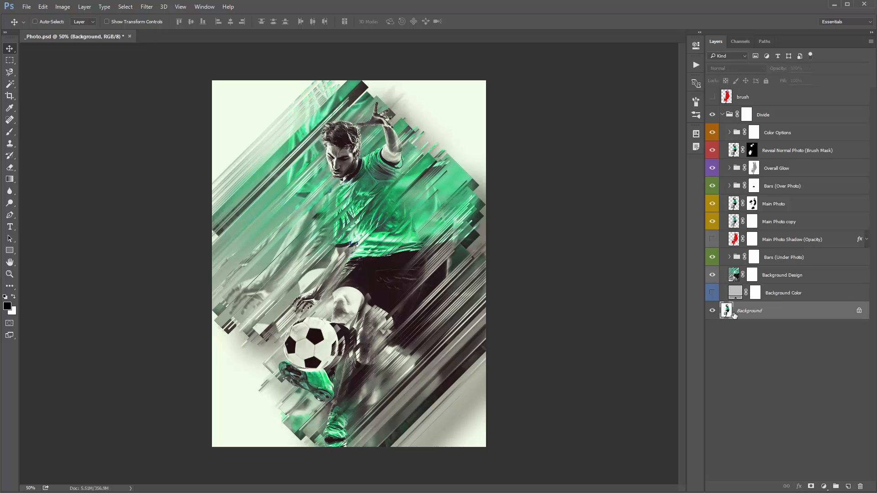
click(712, 115)
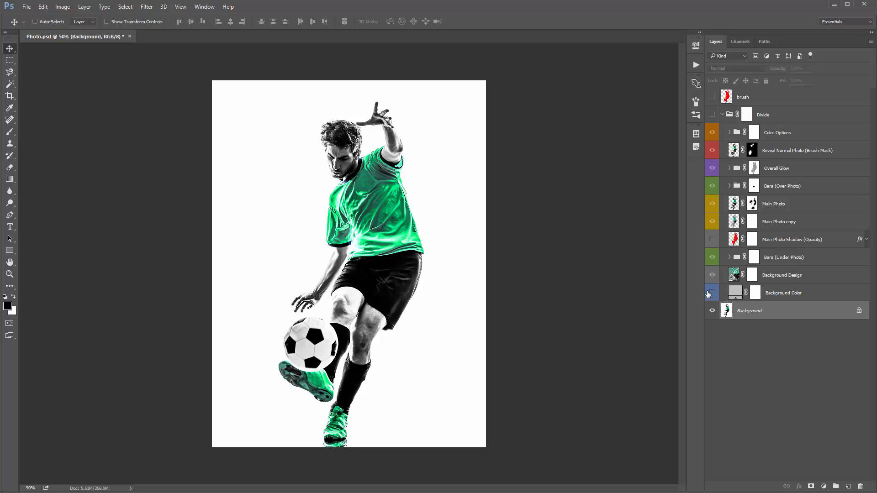
click(712, 114)
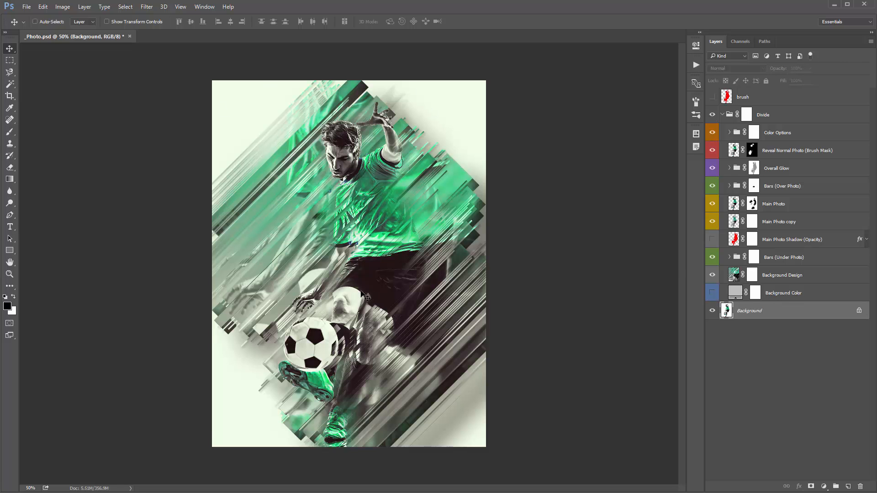
click(713, 292)
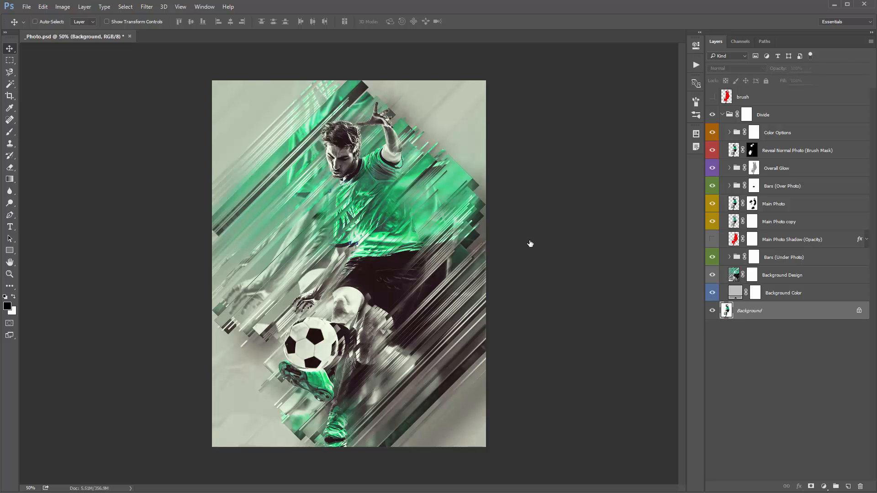
key(ctrl+plus)
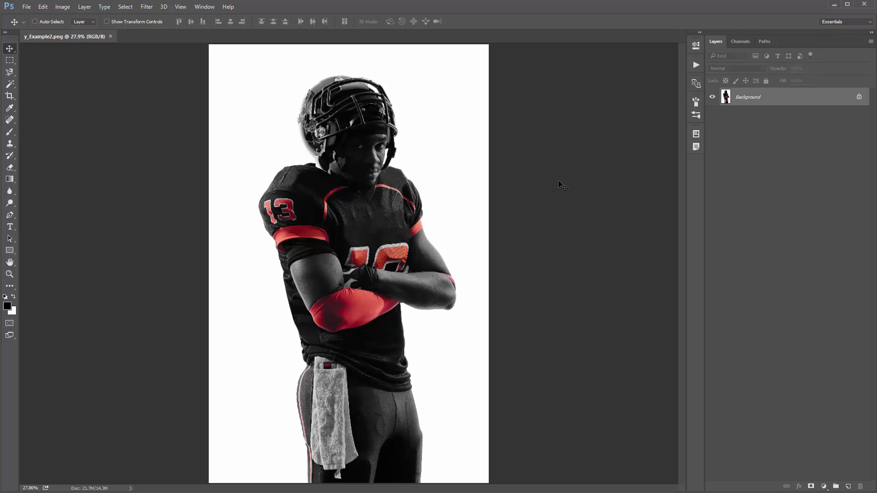
- Create a new layer named brush above the Background in y_Example2.png
key(ctrl+shift+n)
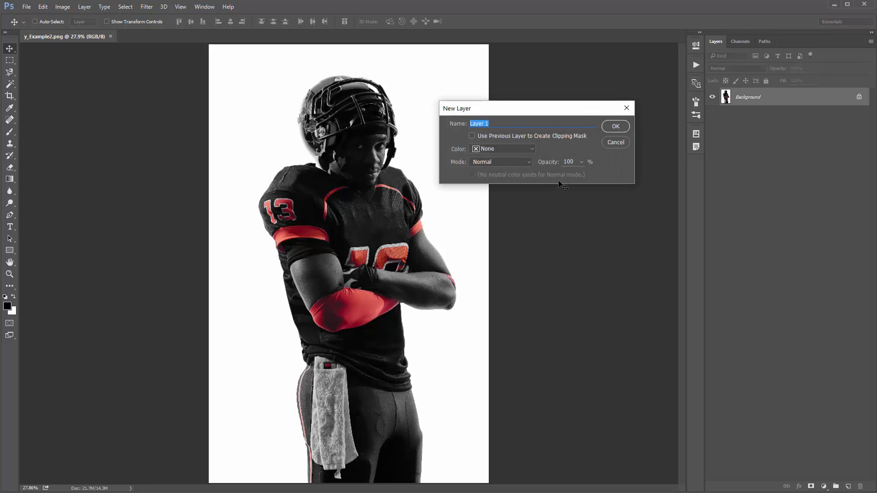
text(brush)
key(Return)
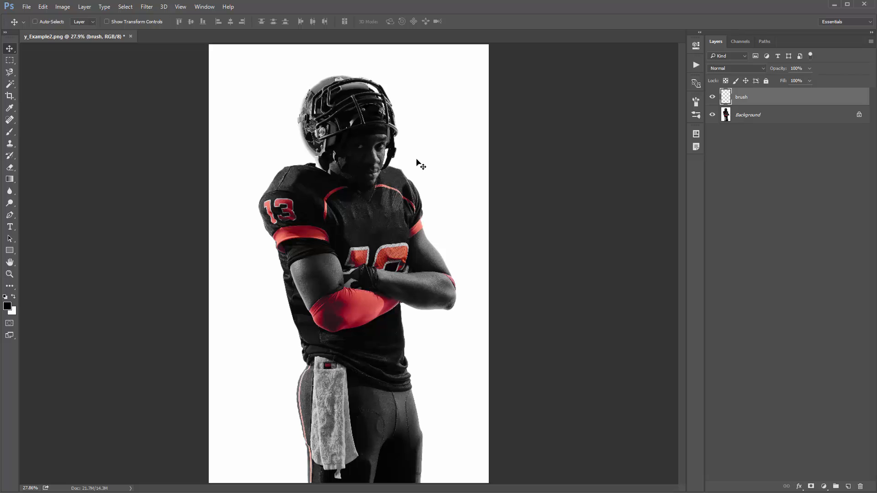
- Select the white backdrop around the football player with the Magic Wand, and try a black fill on the brush layer before clearing it
key(w)
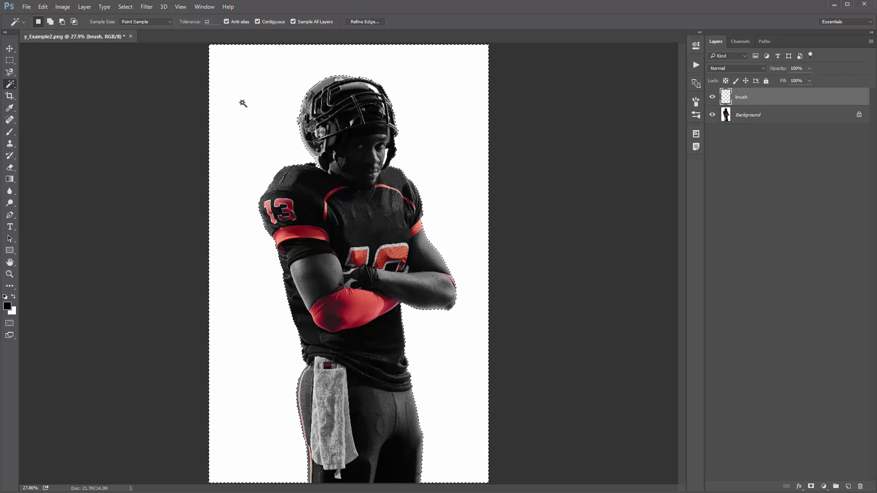
key(alt+BackSpace)
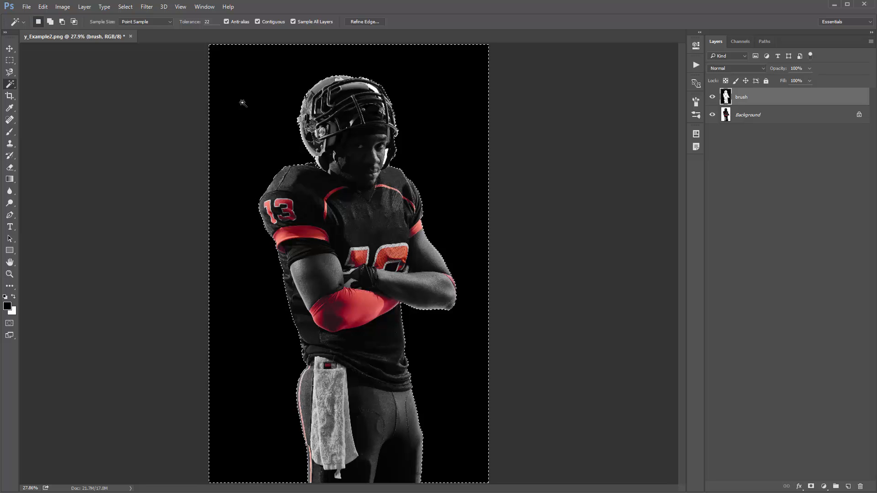
key(Delete)
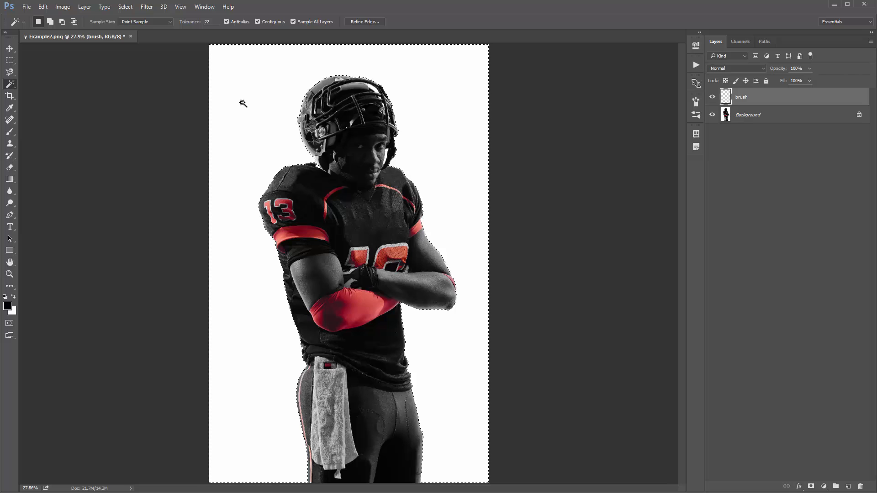
- Invert the selection to the football player, fill it with black on the brush layer, and deselect
key(ctrl+shift+i)
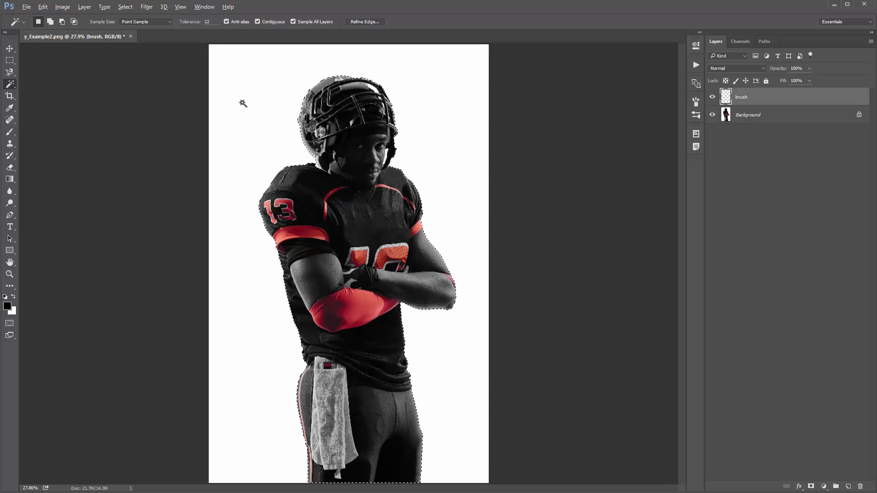
key(alt+BackSpace)
key(ctrl+d)
key(v)
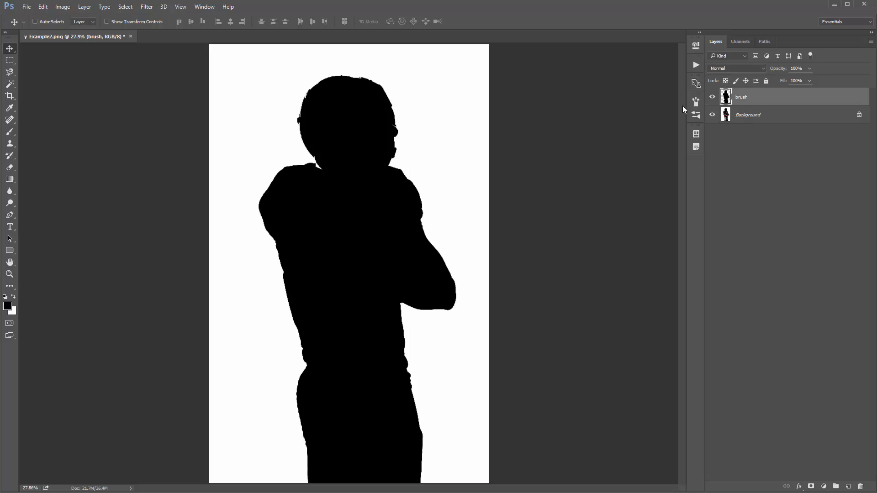
- Display the Divide actions and check the photo's pixel width and height in Image Size
click(699, 64)
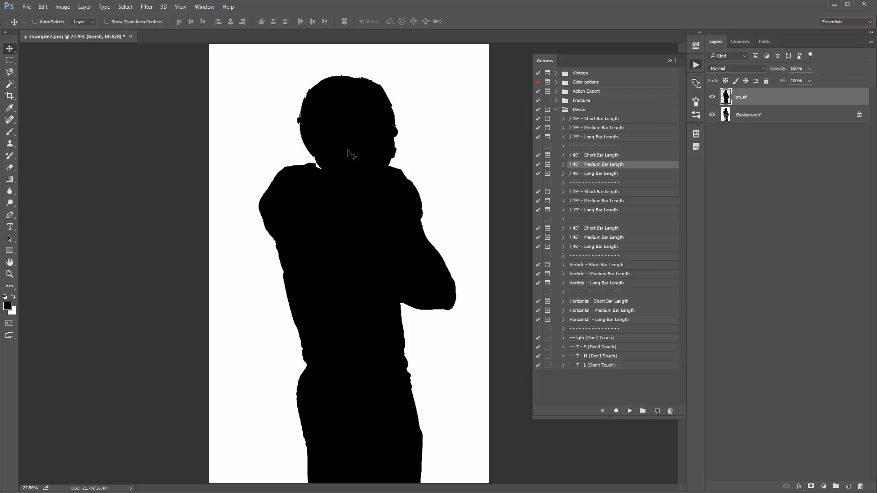
click(63, 7)
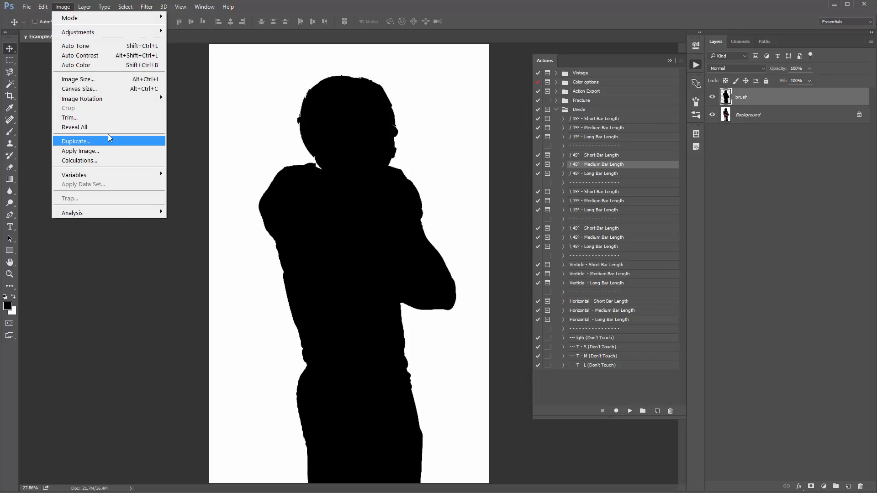
click(93, 81)
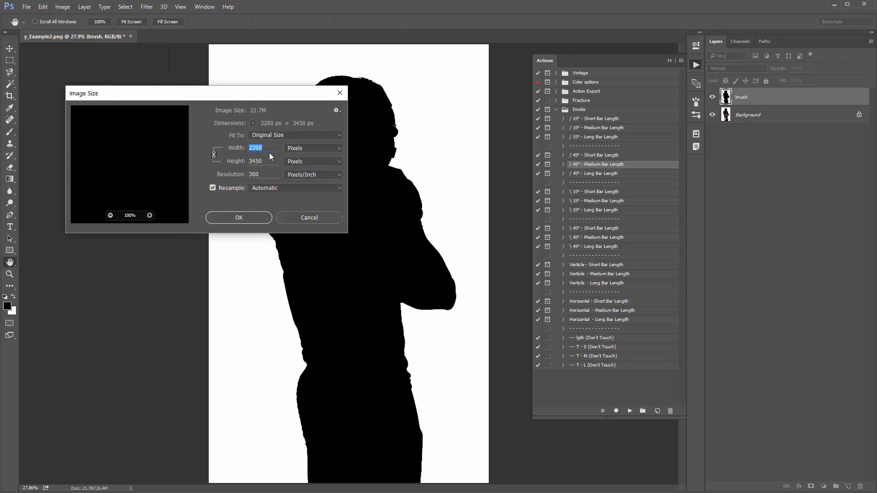
key(Tab)
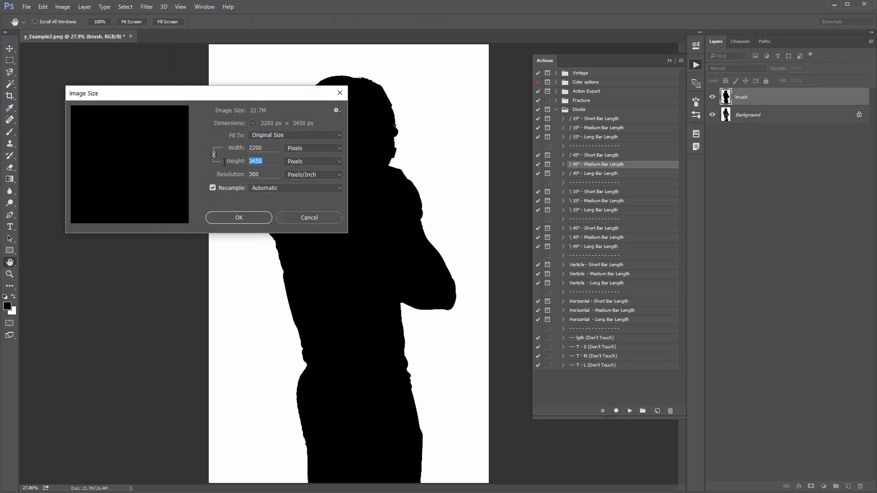
click(303, 217)
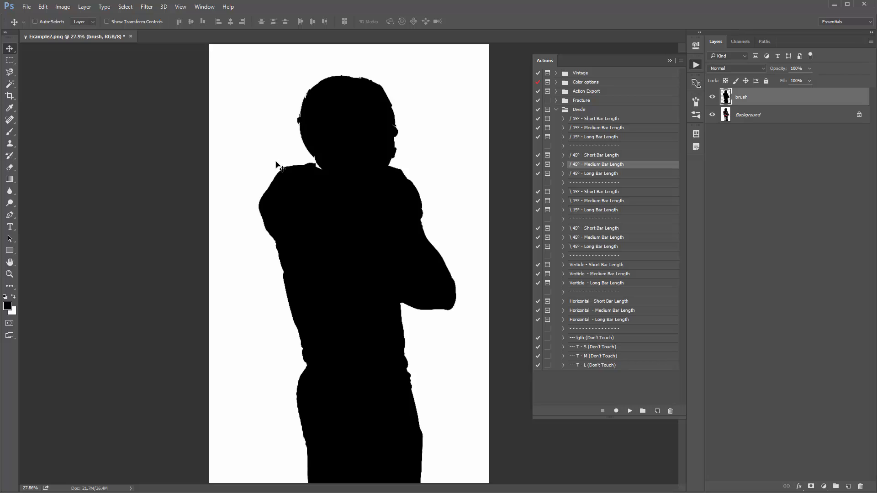
- Run the "\ 45º - Long Bar Length" Divide action, continue past its instructions, and sample squares on the XS layer for the thinnest bars
click(593, 249)
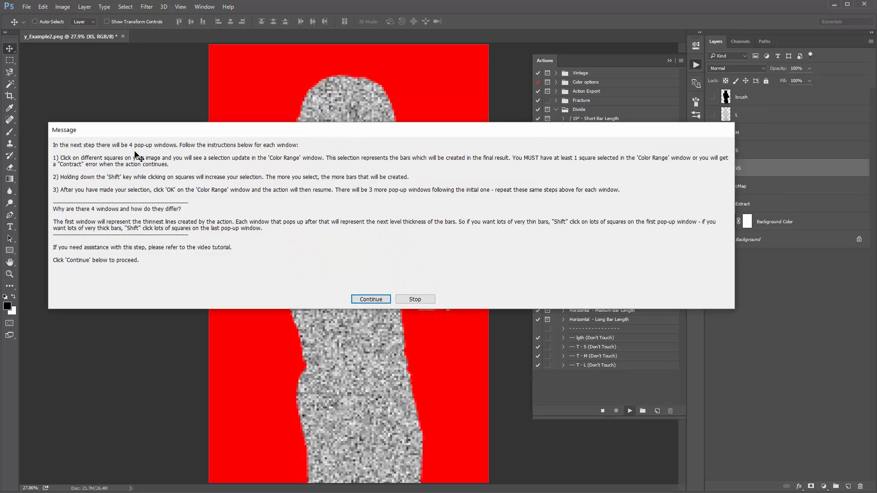
click(361, 300)
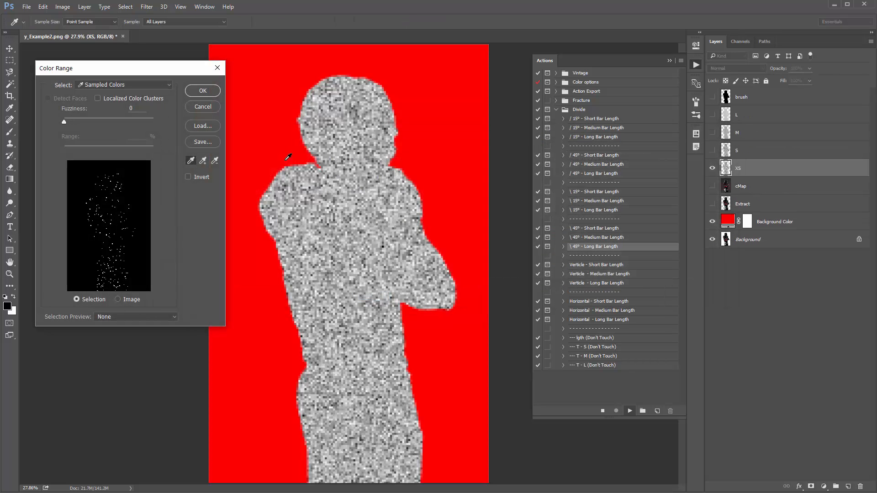
click(353, 122)
click(359, 190)
key(Return)
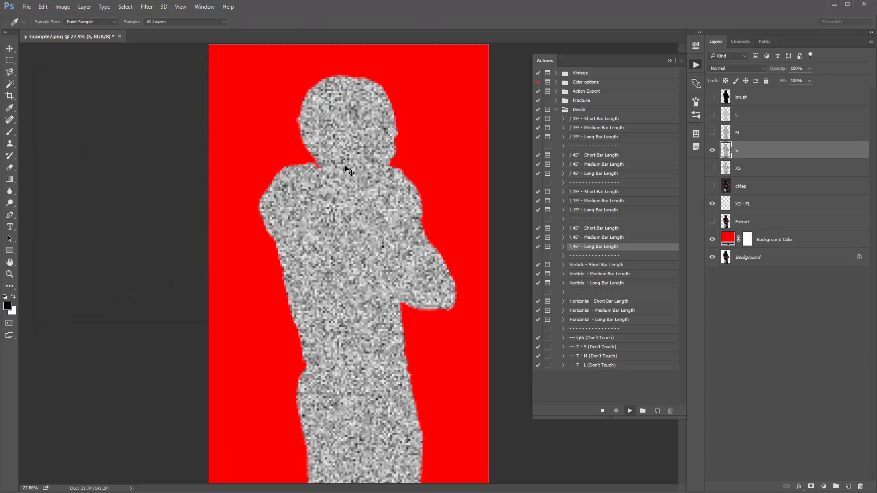
- Sample a square on the player in the second Color Range selection, for the S layer's bars, and accept it
click(347, 148)
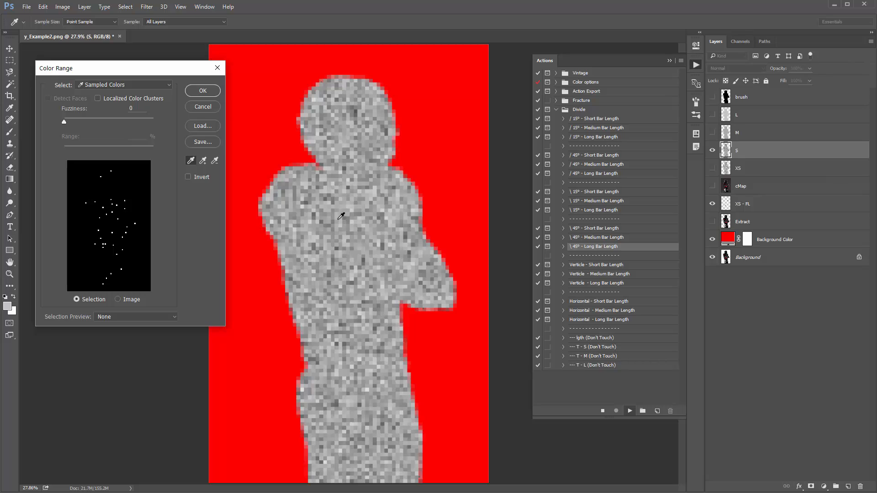
click(347, 158)
click(192, 91)
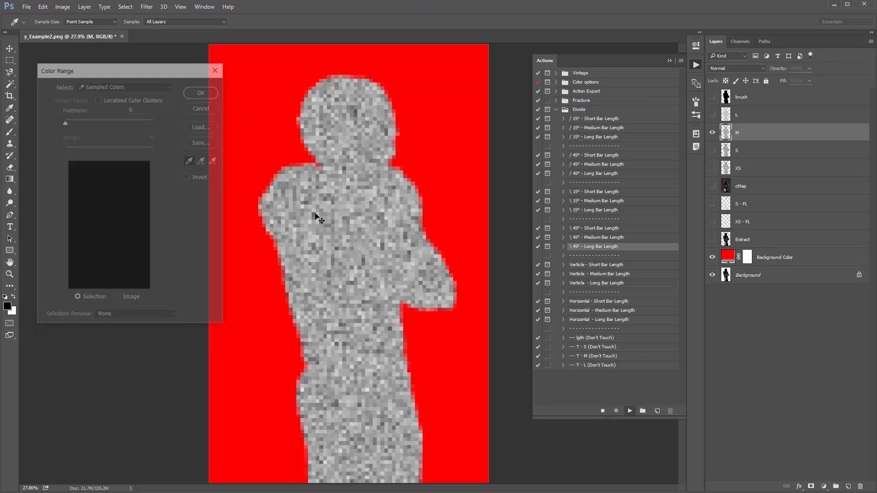
- Sample different squares on the player's torso for the M layer's bars until the selection is denser, and accept that Color Range
click(356, 243)
click(348, 260)
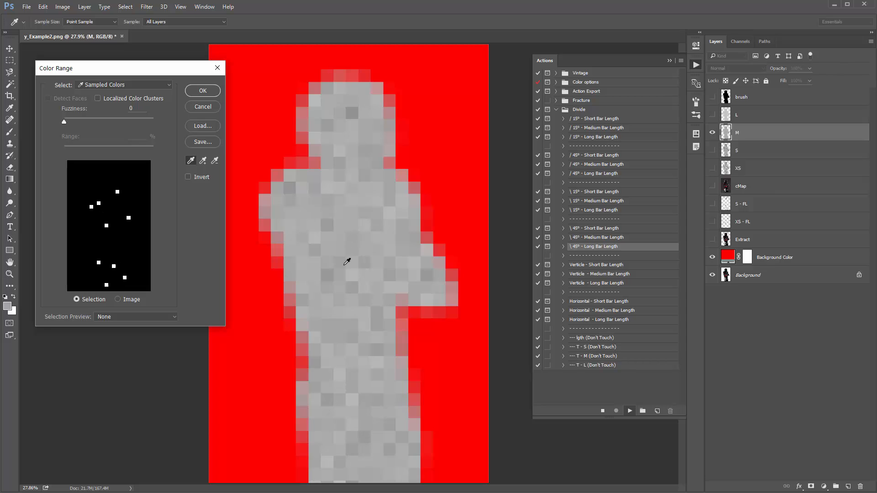
click(358, 199)
click(367, 220)
click(373, 211)
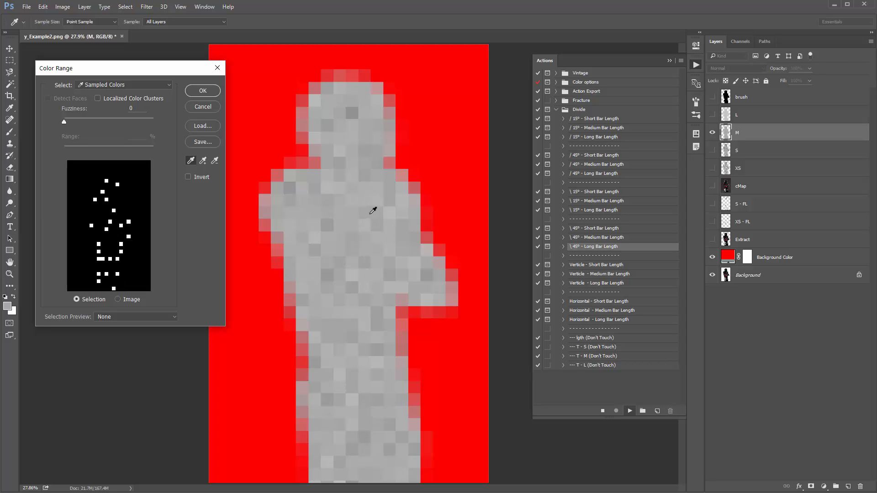
click(206, 89)
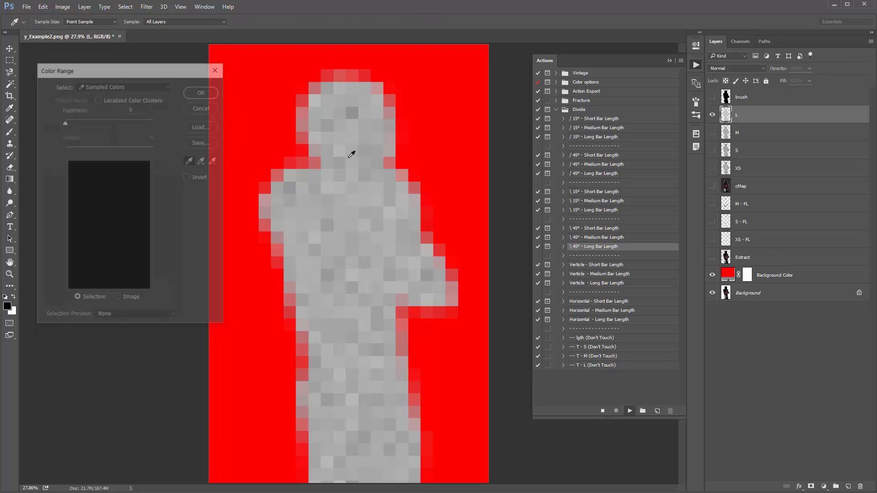
- Sample large squares on the player for the L layer's thickest bars and accept the last Color Range to finish the action
click(345, 216)
click(351, 131)
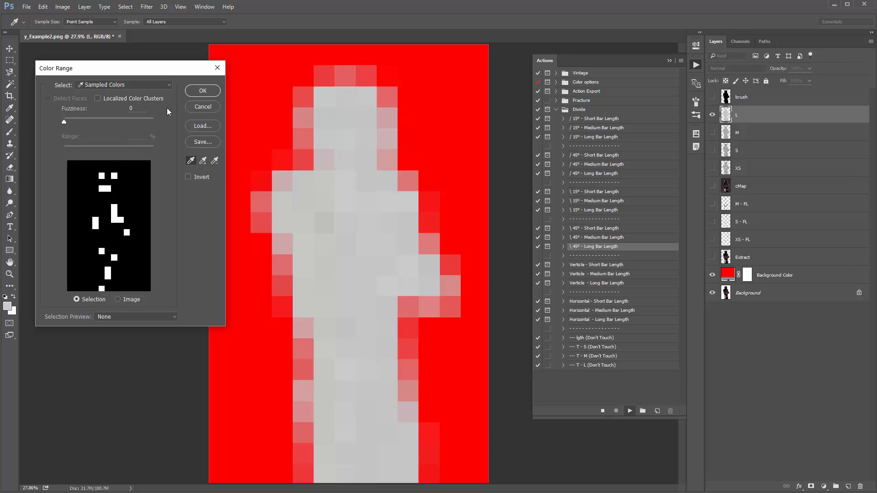
click(202, 91)
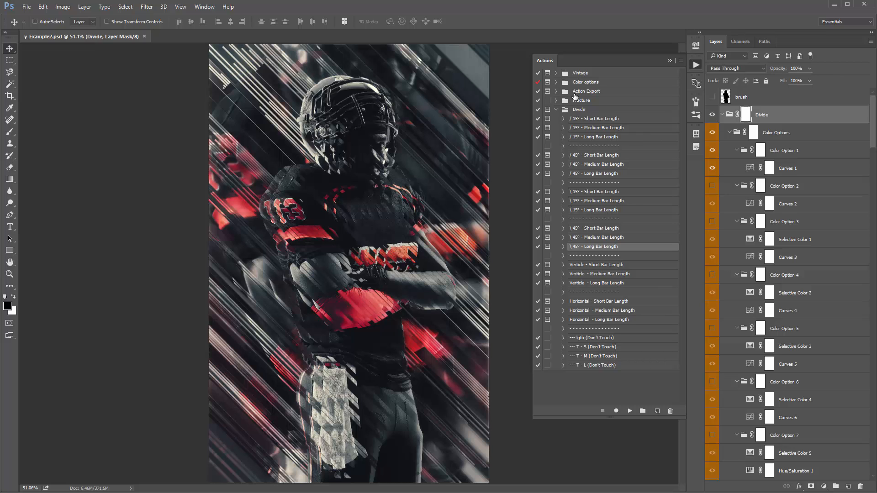
- Hide the actions list and collapse all nested layer groups, leaving only the main Divide group expanded
click(669, 60)
click(806, 118)
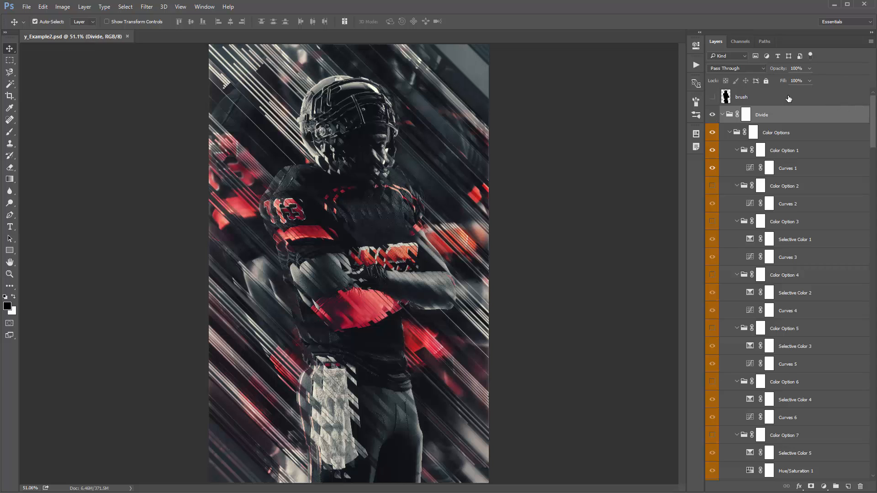
ctrl+click(722, 114)
click(722, 115)
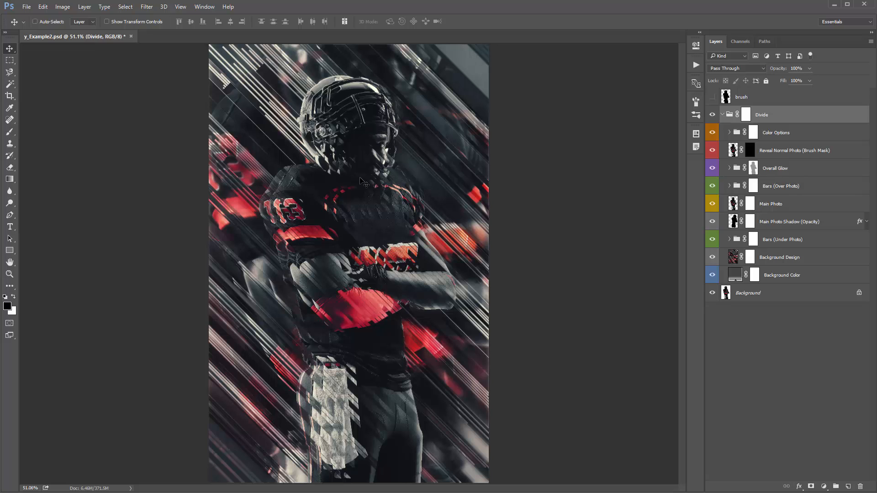
- Paint the Reveal Normal Photo (Brush Mask) mask white over the player's face and helmet with a 300 px brush
click(750, 151)
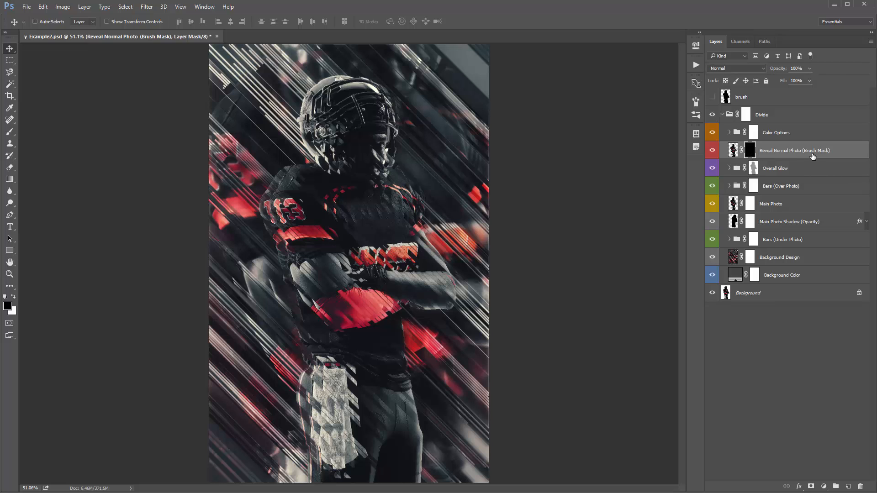
key(b)
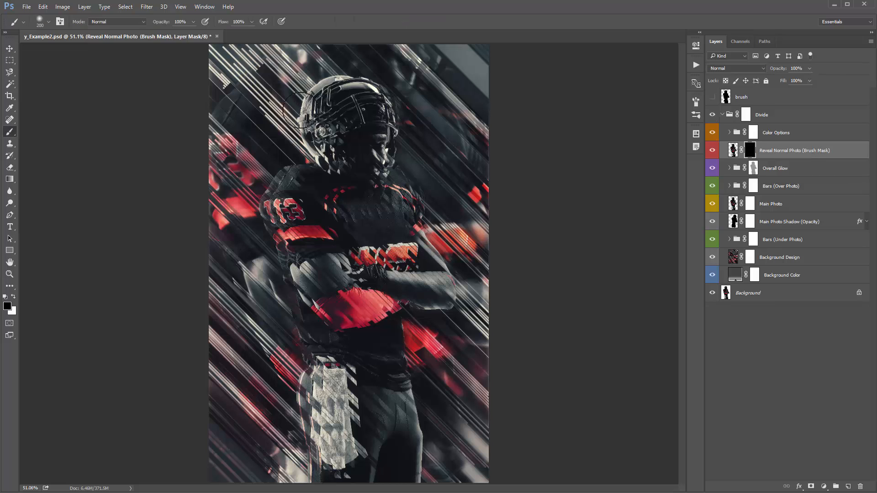
key(bracketright)
key(x)
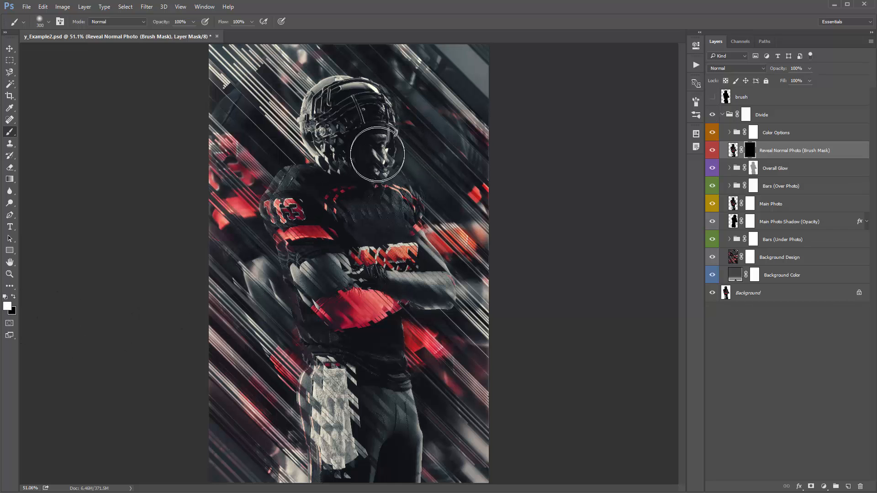
mouse_move(366, 137)
mouse_down()
mouse_move(365, 164)
mouse_move(356, 146)
mouse_move(377, 149)
mouse_up()
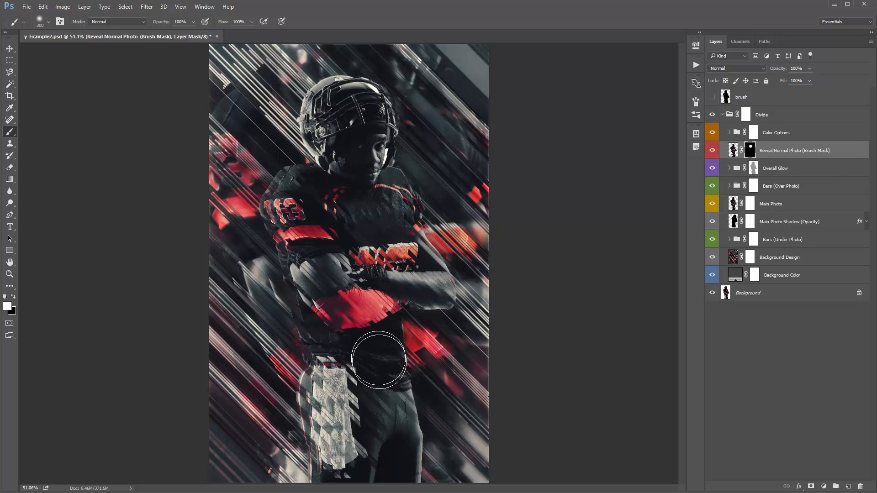
key(v)
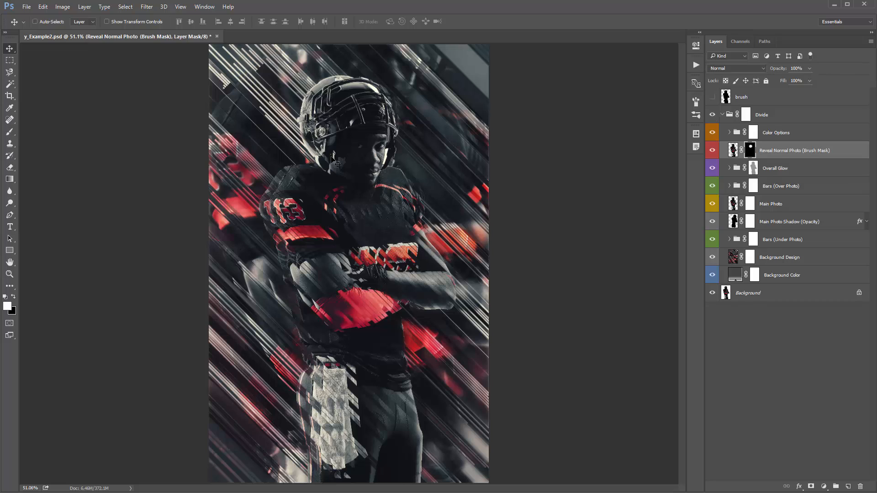
- Duplicate the Main Photo layer directly beneath the original
click(789, 193)
click(790, 206)
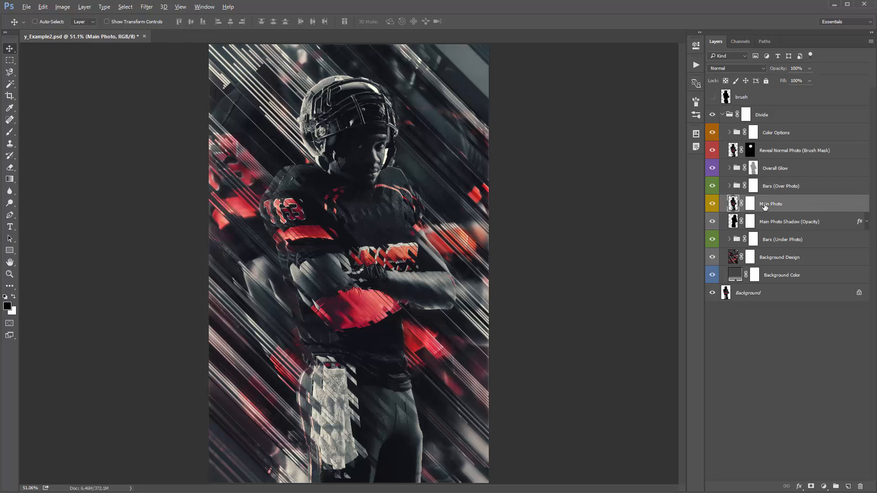
drag(766, 206, 778, 214)
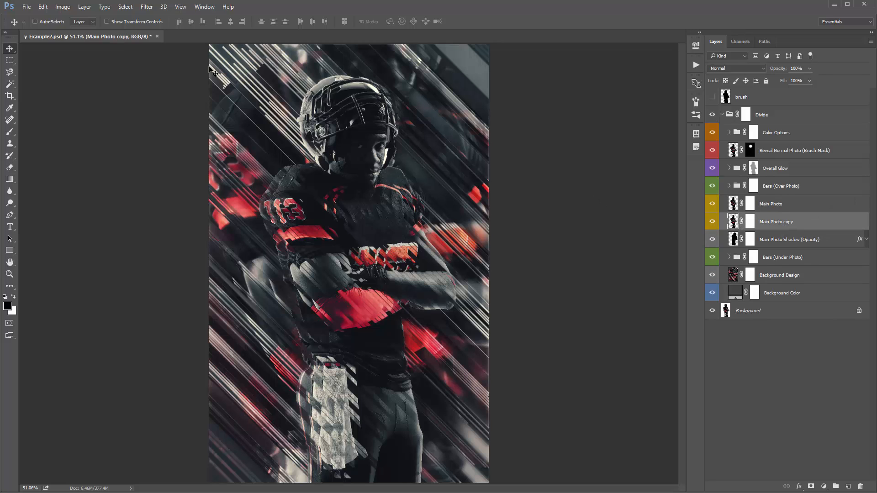
- Apply a Motion Blur to the Main Photo copy layer with an angle of -45° and a distance of 222 pixels
click(146, 7)
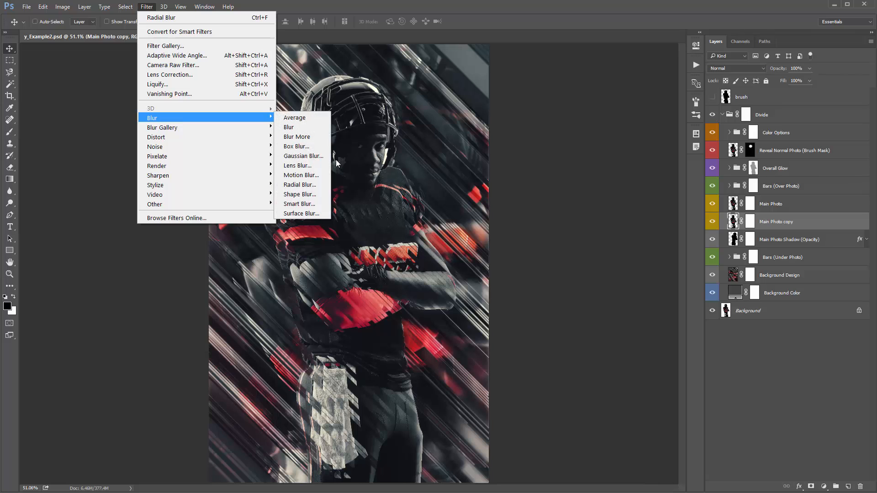
click(311, 175)
drag(496, 99, 589, 82)
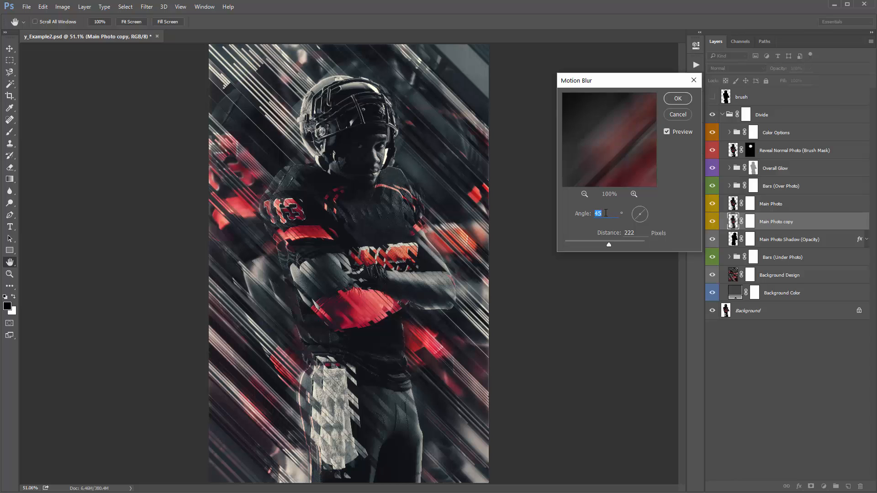
text(-45)
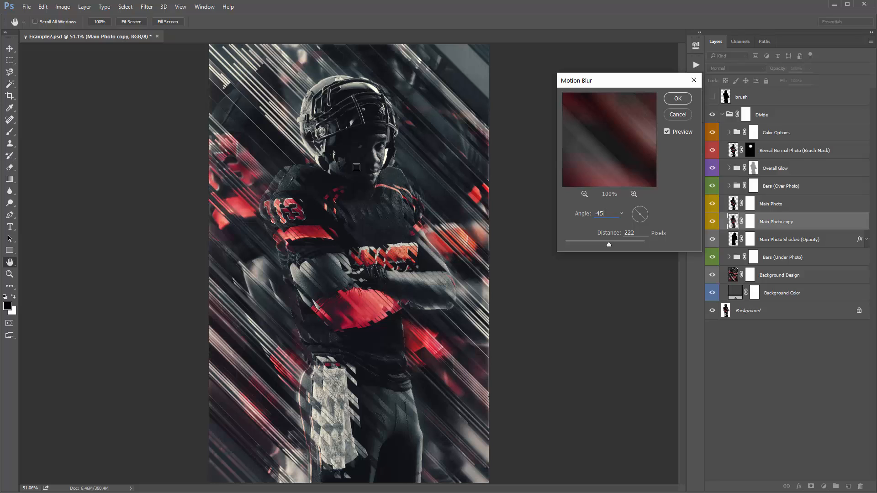
click(677, 100)
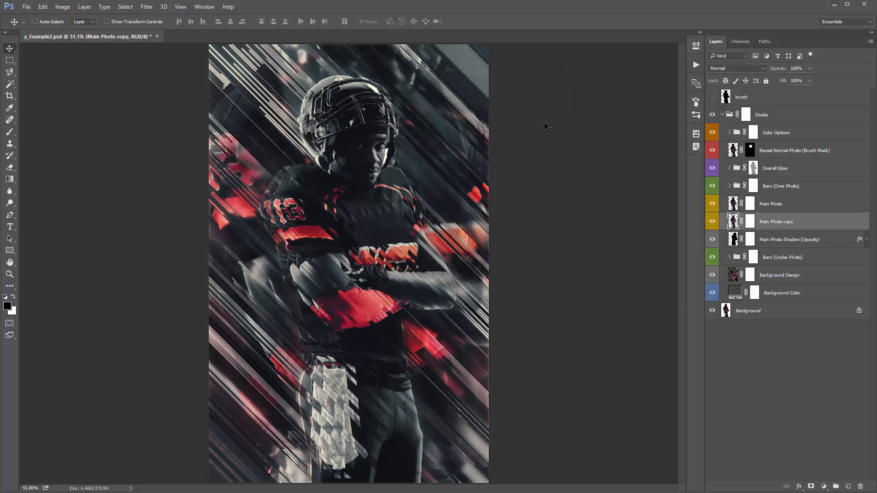
- Paint black on the Main Photo layer's mask along the top and back edge of the helmet with a 200 px brush
click(750, 206)
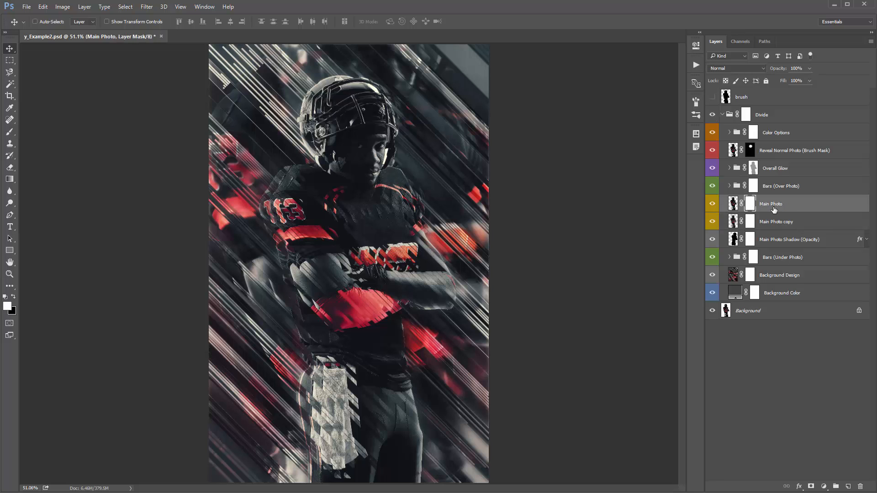
key(b)
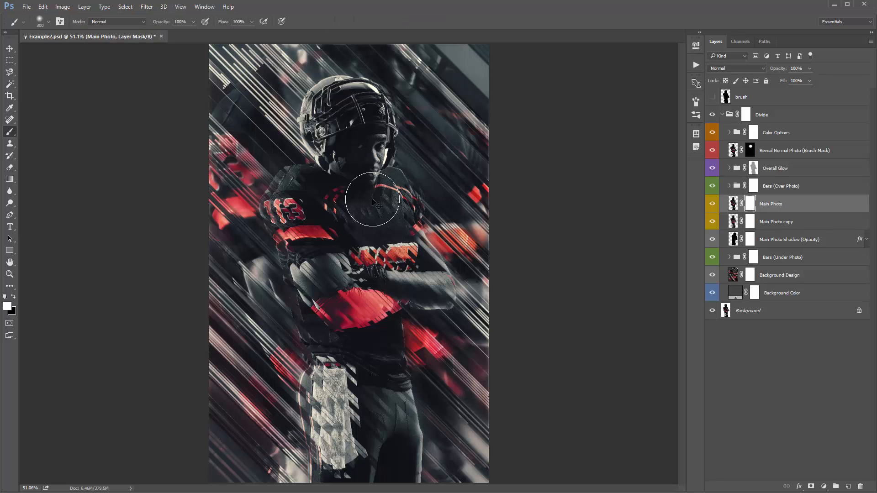
key(x)
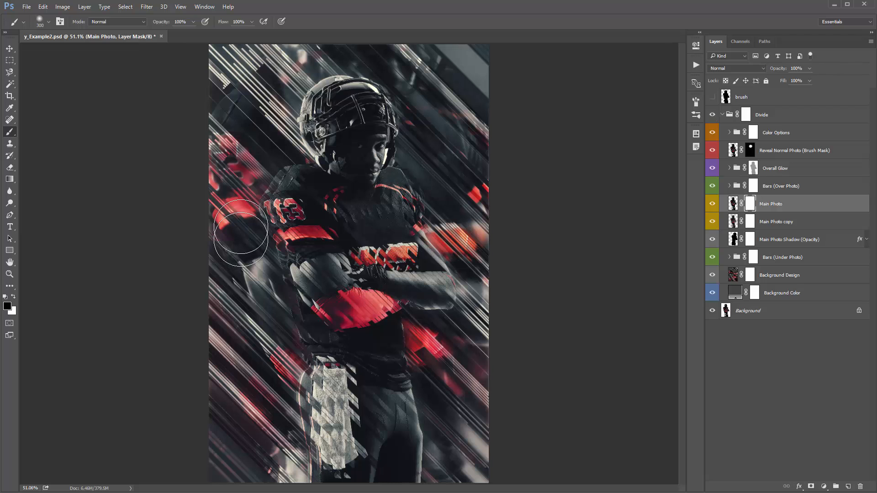
key(bracketleft)
key(bracketleft)
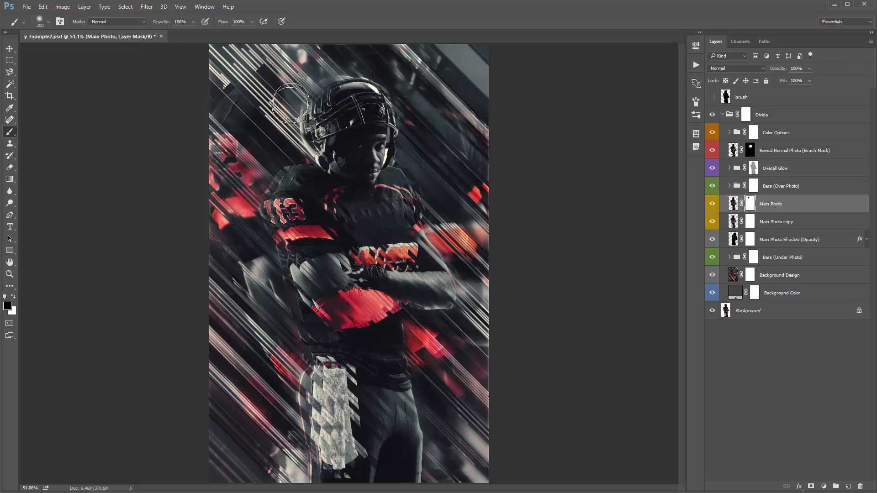
drag(290, 103, 337, 83)
- Mask out parts of the player's shoulder, body and leg edges on the Main Photo mask with black brush strokes of varying size
key(bracketright)
mouse_move(291, 157)
mouse_down()
mouse_move(295, 133)
mouse_move(274, 169)
mouse_move(274, 228)
mouse_move(349, 417)
mouse_move(329, 452)
mouse_move(375, 457)
mouse_move(366, 438)
mouse_move(406, 375)
mouse_move(402, 352)
mouse_up()
key(bracketright)
key(bracketleft)
key(bracketleft)
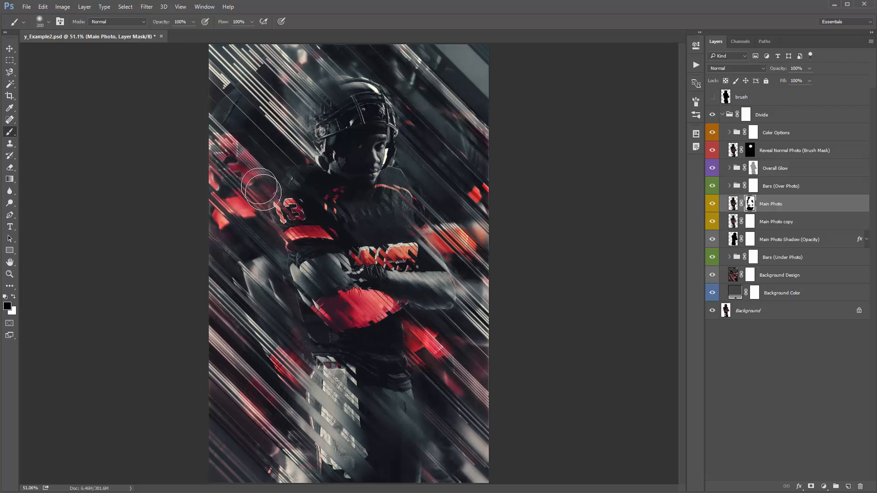
mouse_move(261, 188)
mouse_down()
mouse_move(275, 210)
mouse_move(283, 208)
mouse_move(248, 240)
mouse_up()
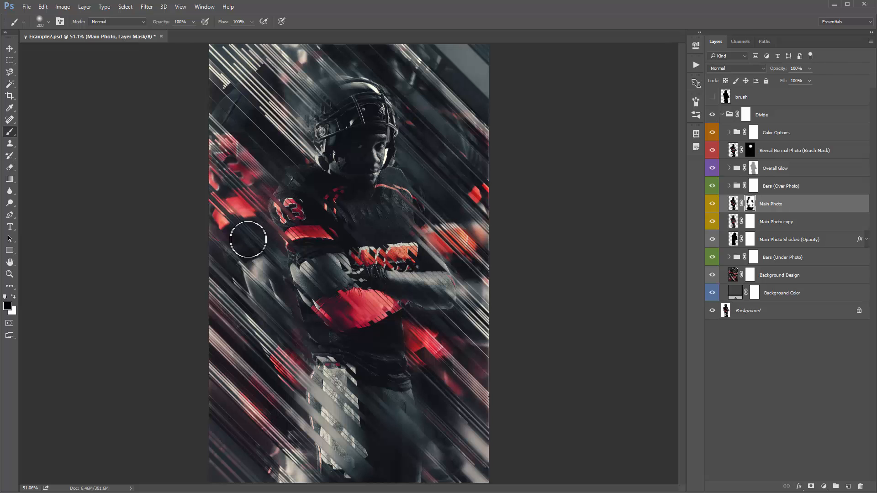
key(bracketleft)
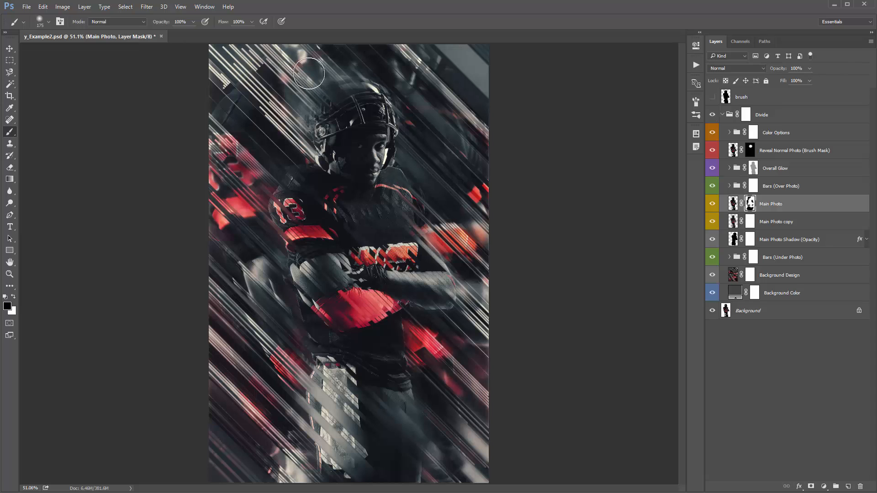
key(v)
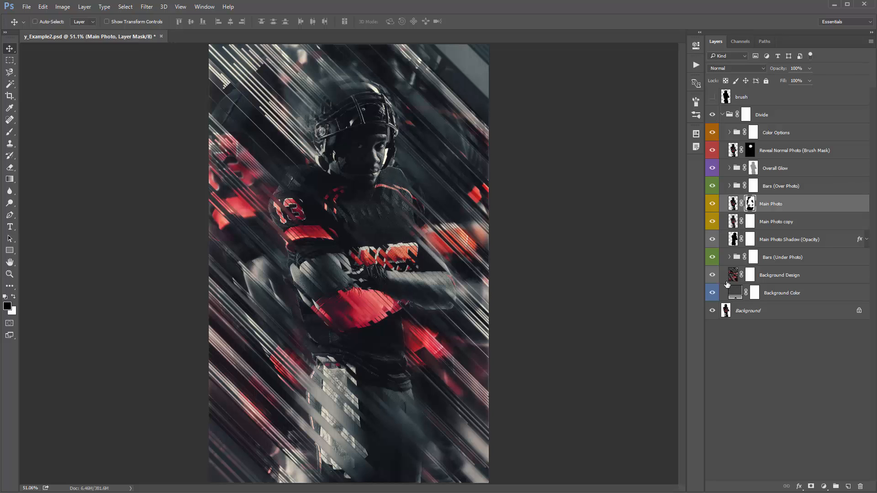
- In the Bars (Under Photo) group, try Thin Bars above Medium Bars, undo it, and move Thick Bars above Thin Bars
click(729, 257)
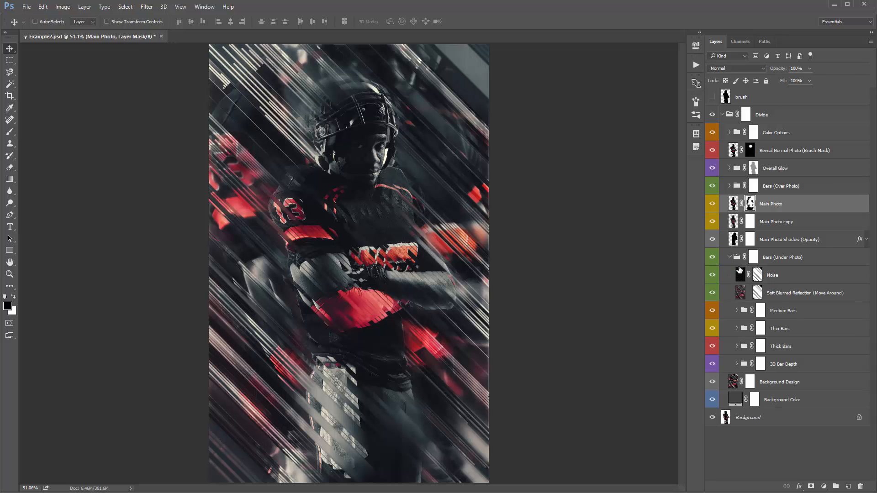
drag(786, 328, 784, 303)
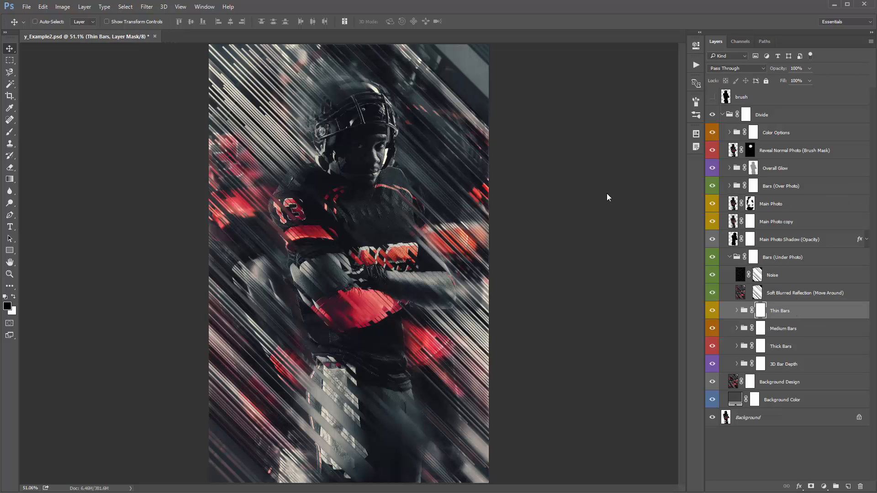
key(ctrl+z)
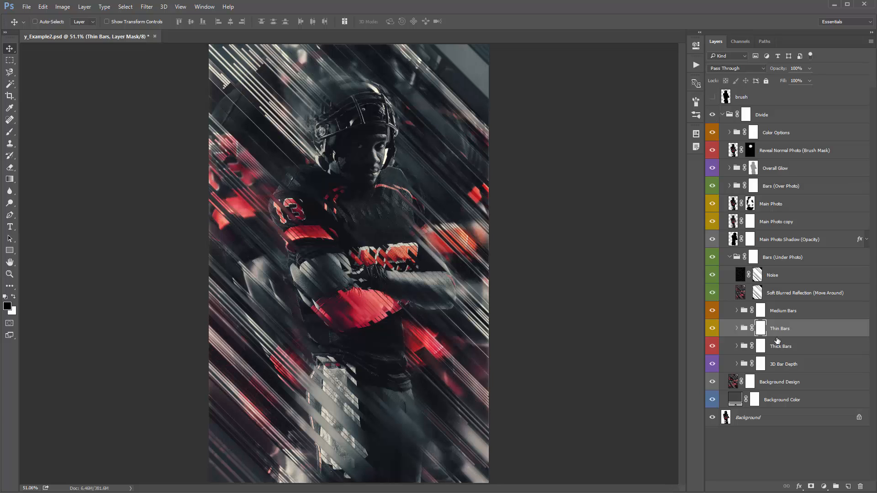
drag(775, 350, 791, 322)
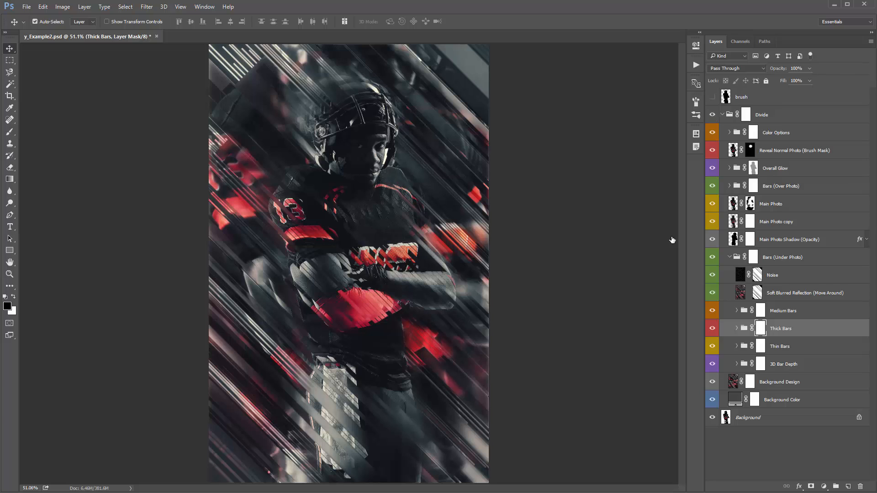
- Undo moving Thick Bars above Thin Bars, try placing Thick Bars above Medium Bars, and undo that reordering too
key(ctrl+z)
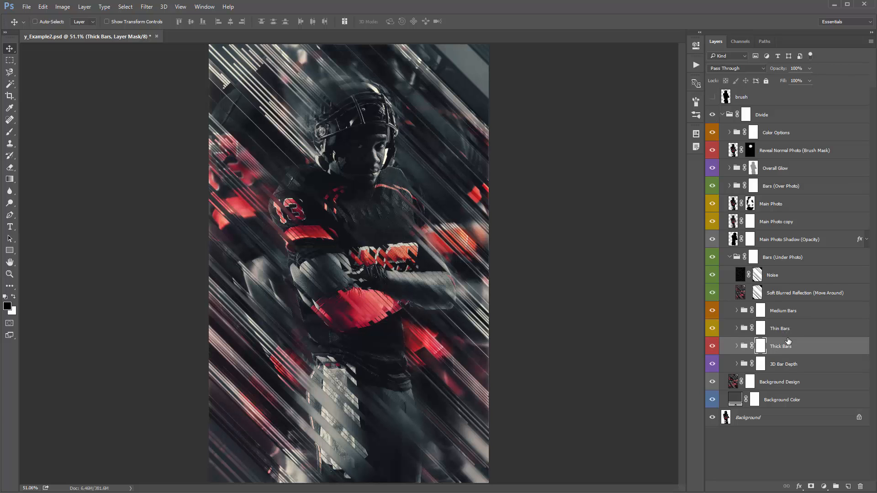
drag(788, 341, 792, 306)
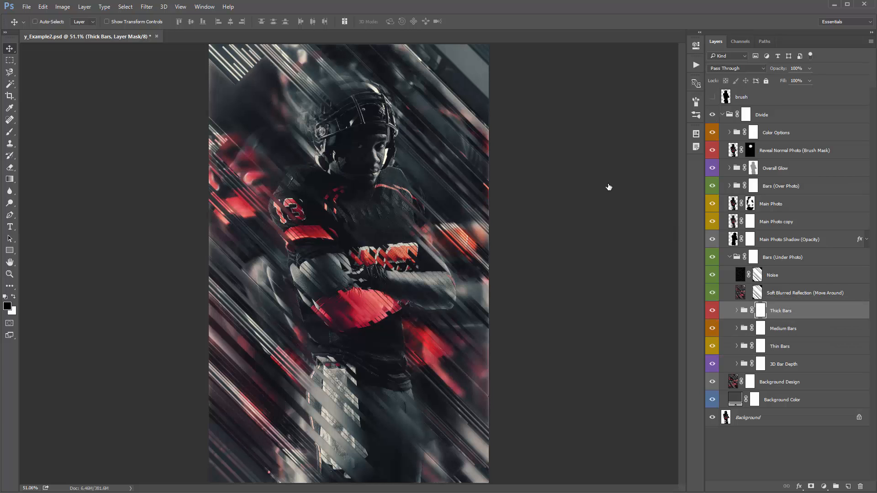
key(ctrl+z)
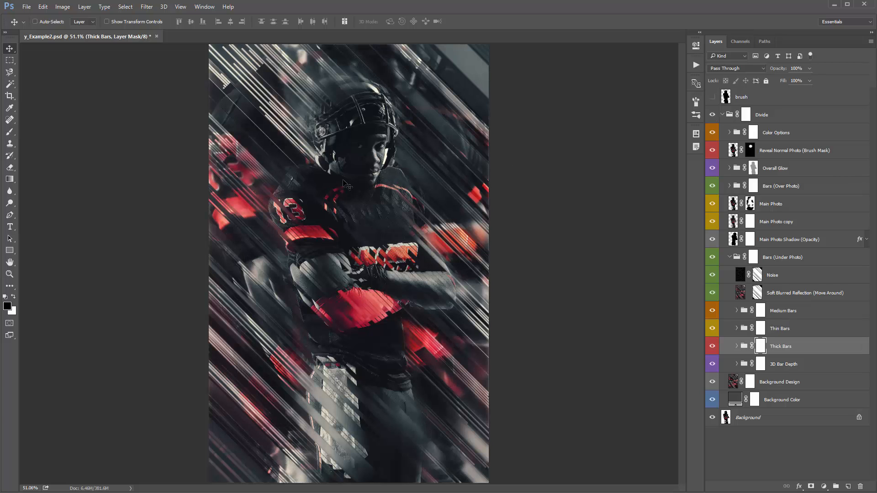
- Hide the 3D Bar Depth group inside Bars (Under Photo)
click(710, 366)
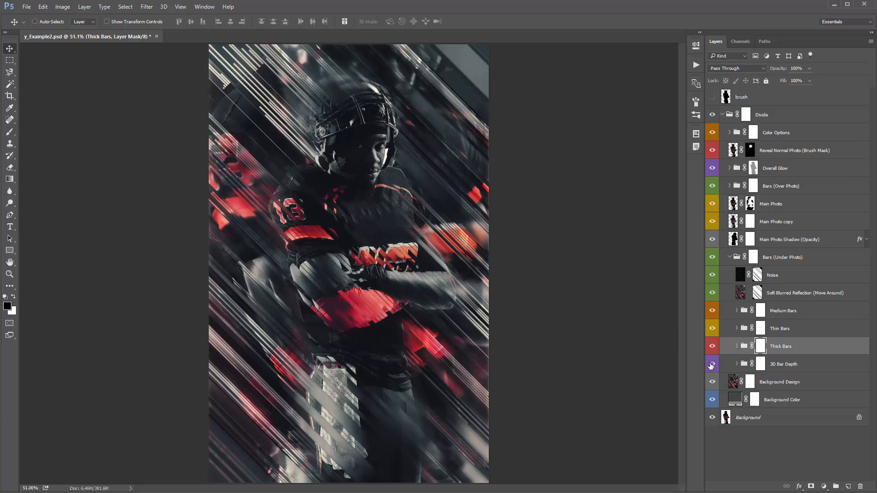
click(710, 366)
- Try light grey dcdcdc as the fill of the Background Color layer and cancel the change
double_click(735, 401)
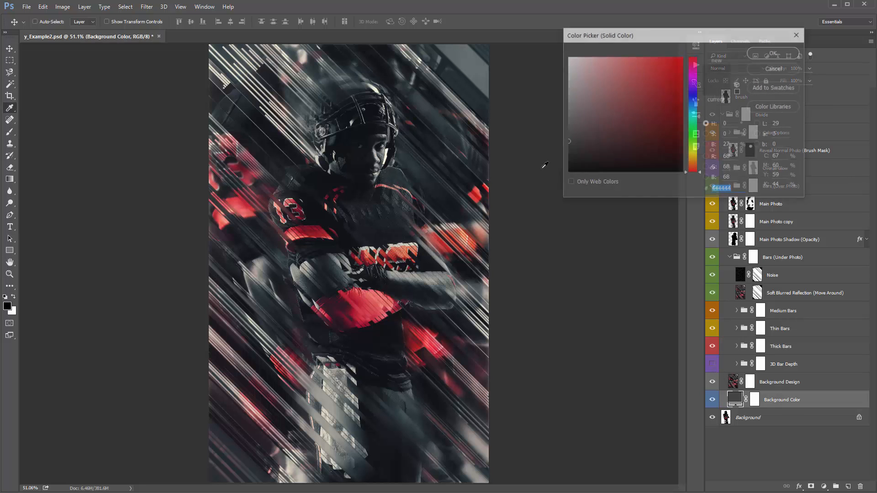
drag(603, 137, 550, 73)
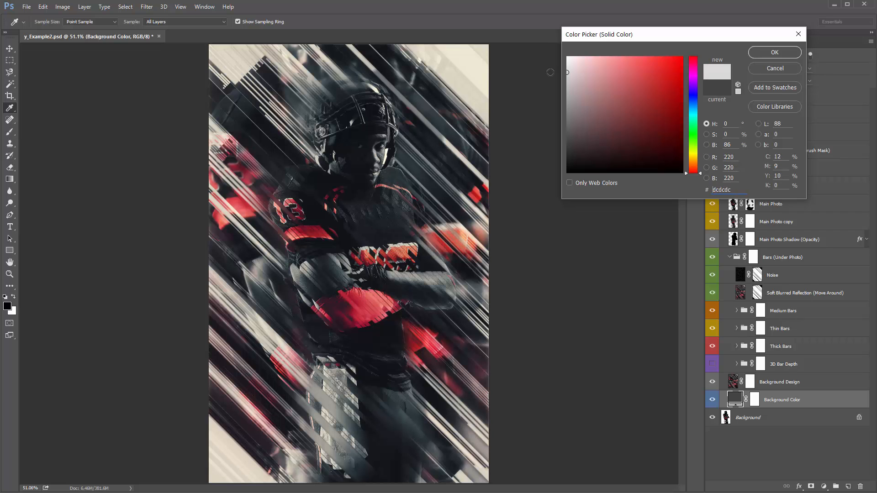
click(774, 71)
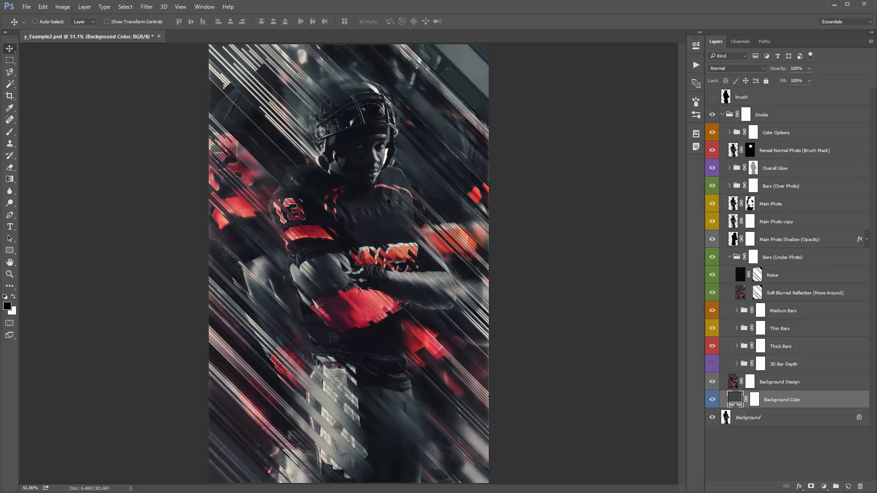
- In the Color Options group, hide Color Option 1, preview options 9 and 10, and show Color Option 11 at reduced opacity
click(778, 136)
click(730, 133)
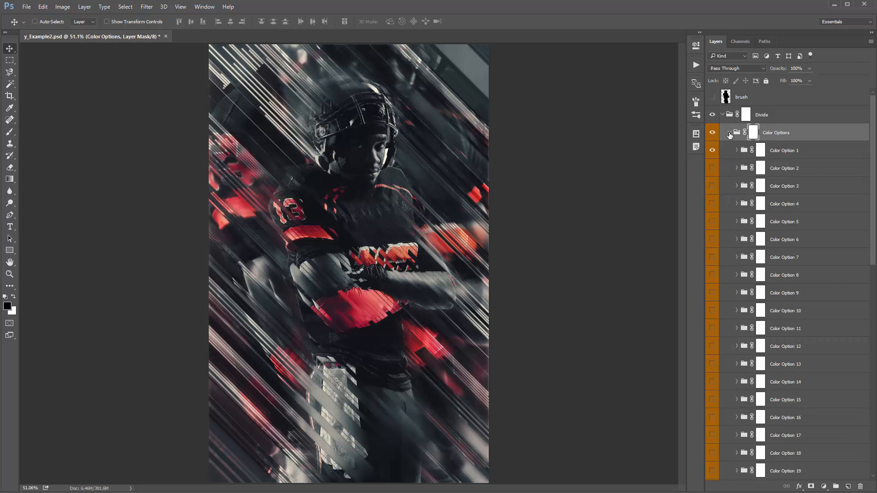
click(713, 150)
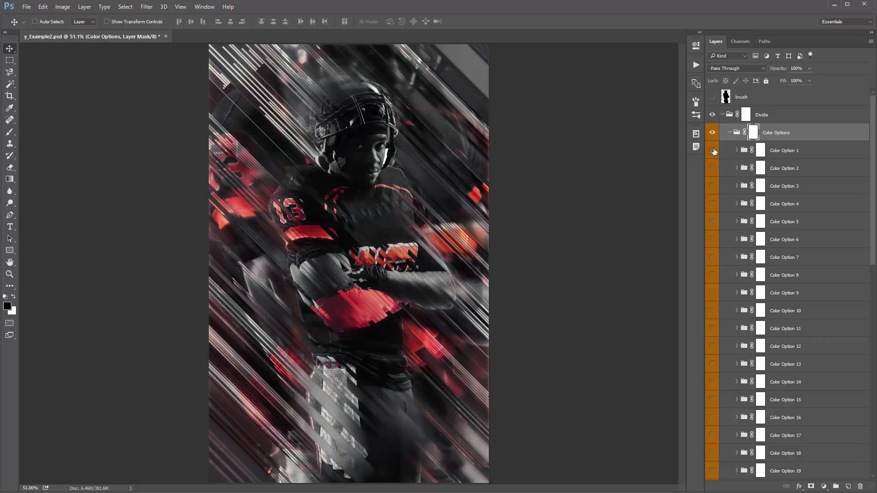
click(712, 292)
click(712, 293)
click(712, 311)
click(712, 311)
click(712, 329)
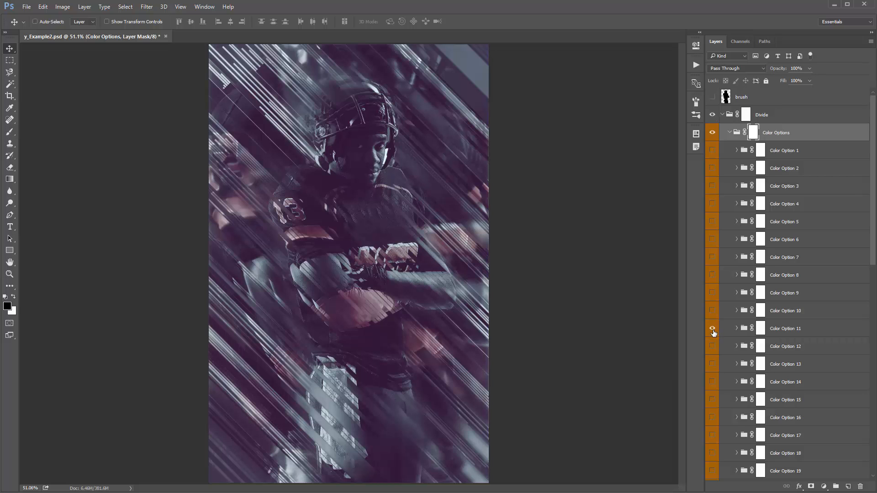
click(802, 329)
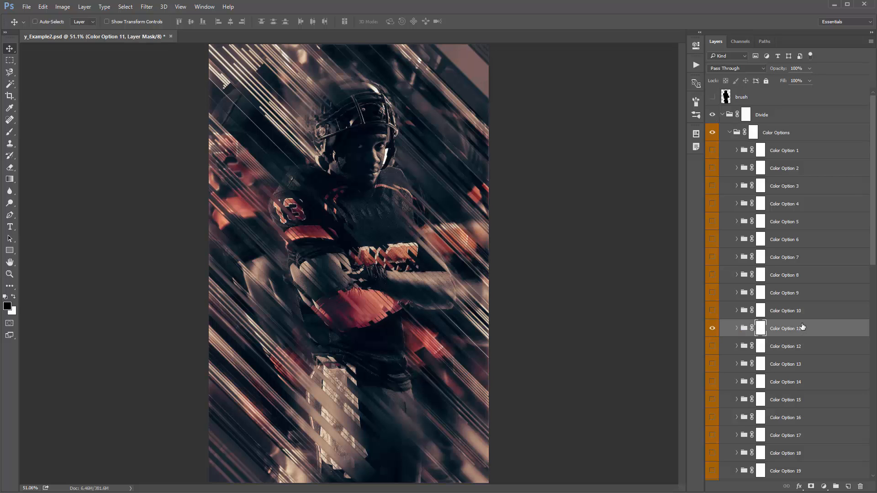
- Preview Color Option 4, show Color Option 3 at 50% opacity along with Color Option 11, and collapse the Color Options group
click(713, 204)
click(712, 205)
click(712, 187)
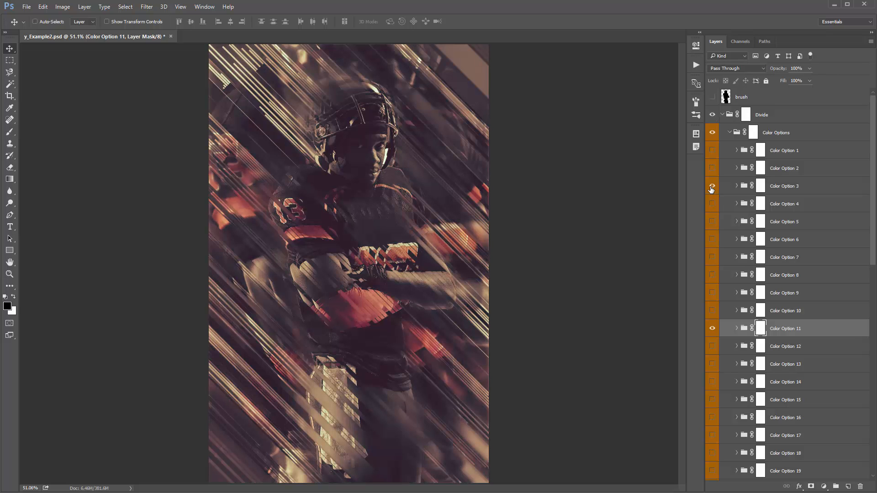
click(796, 192)
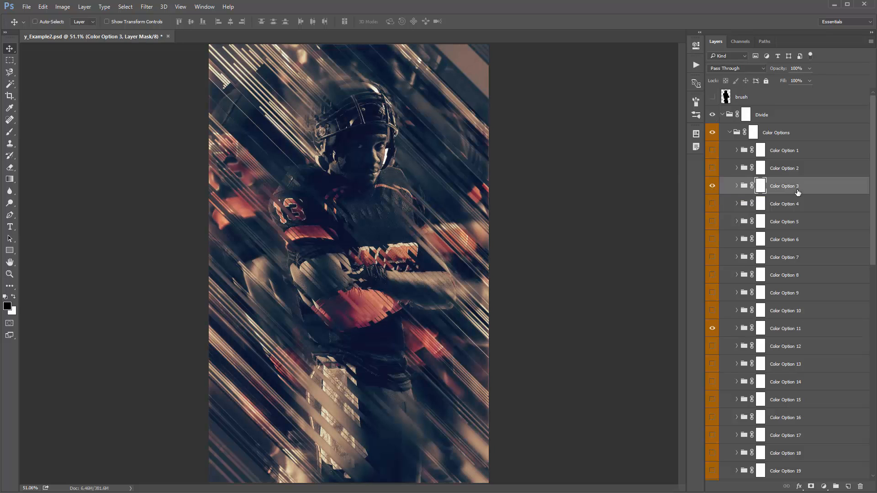
key(5)
click(788, 330)
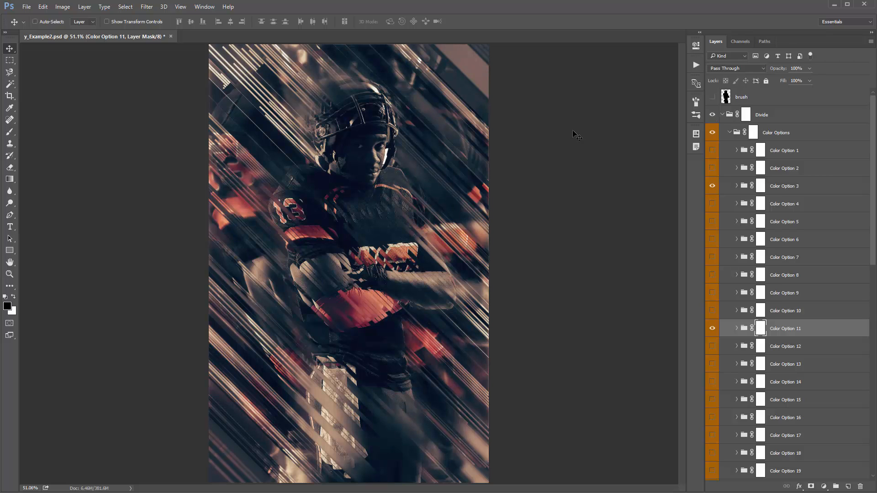
click(729, 133)
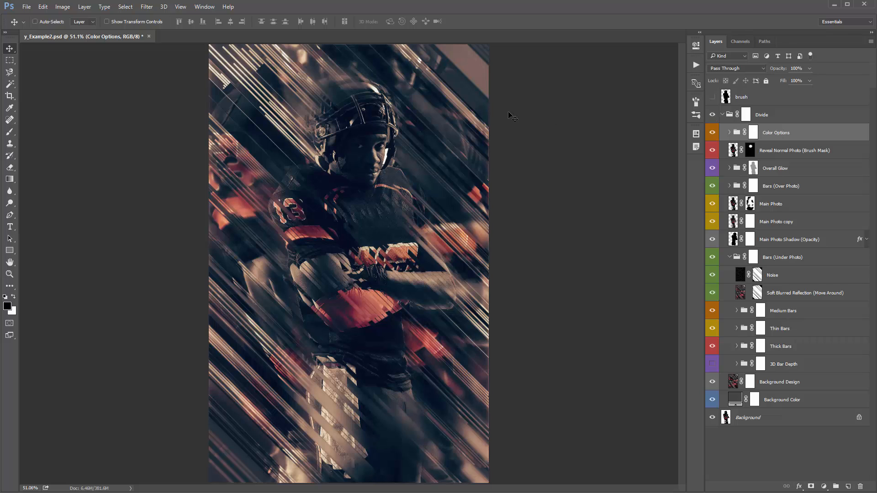
- Add a Selective Color adjustment layer above the Color Options group and choose Neutrals as the colours to adjust
click(823, 487)
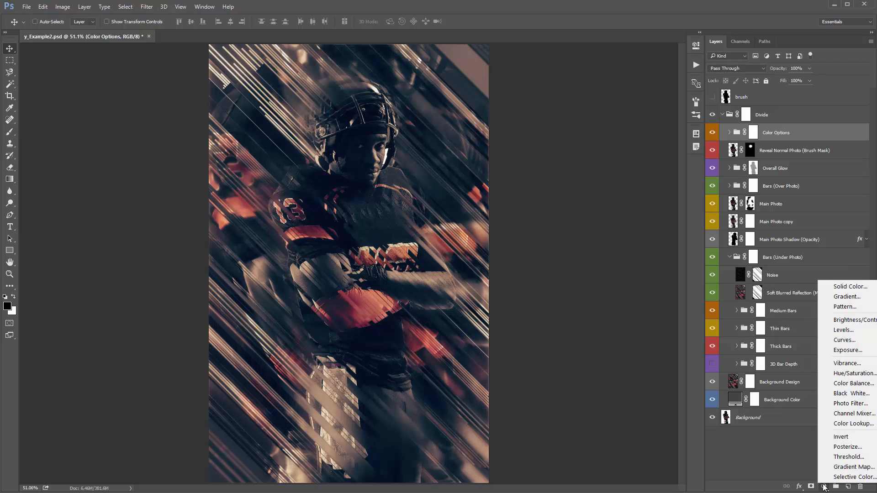
click(860, 479)
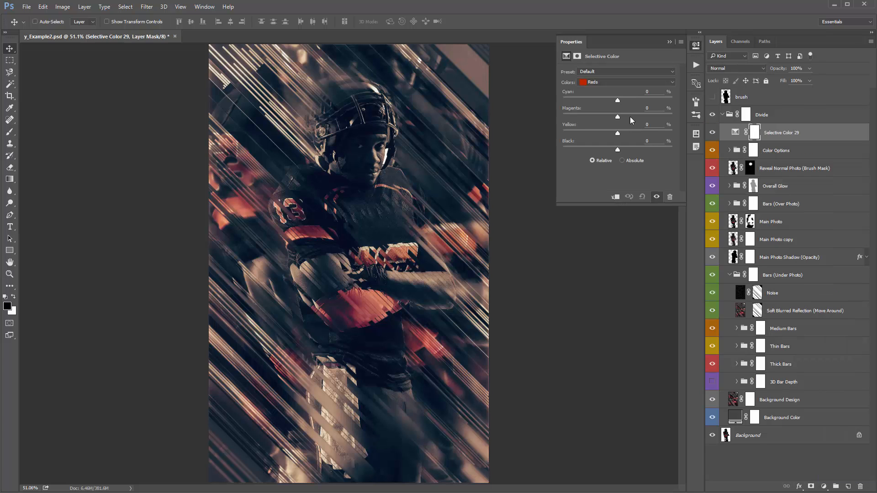
click(593, 82)
click(593, 83)
click(593, 82)
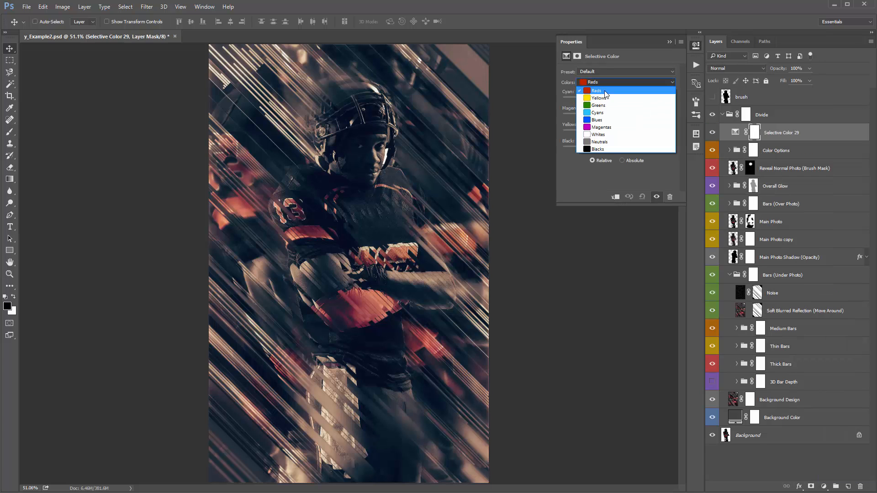
click(621, 142)
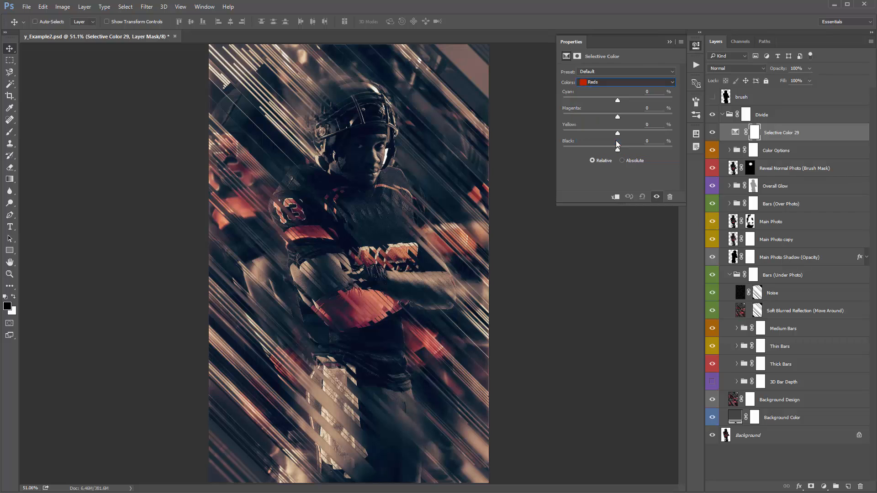
- Try shifting the Neutrals to -1% cyan and +15% magenta, and undo the change
drag(618, 101, 609, 101)
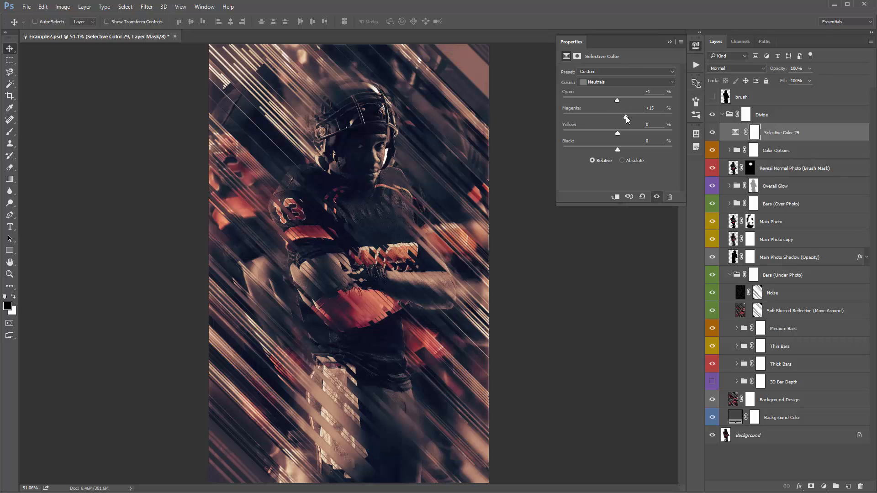
drag(626, 118, 617, 116)
key(ctrl+z)
- For the Blacks in the Selective Color adjustment, set Cyan to -7%, try Black at -8%, and return Black to 0%
click(598, 81)
click(645, 141)
key(Down)
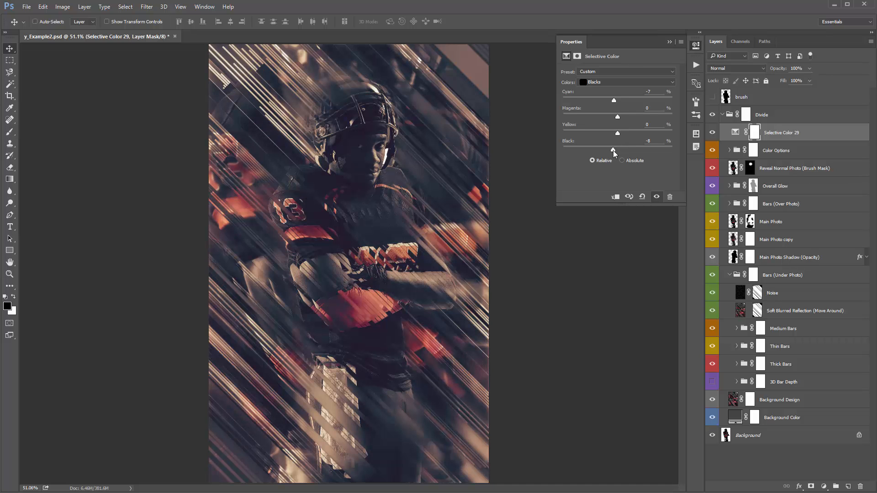
drag(614, 150, 620, 150)
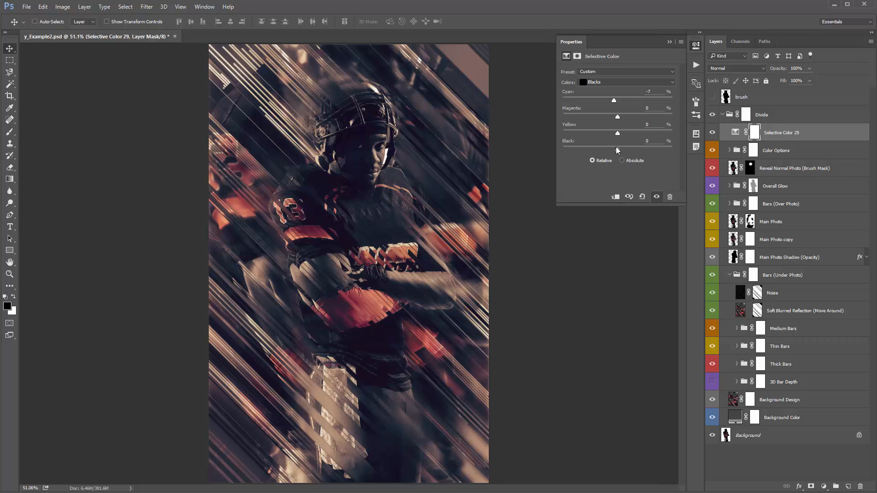
click(669, 41)
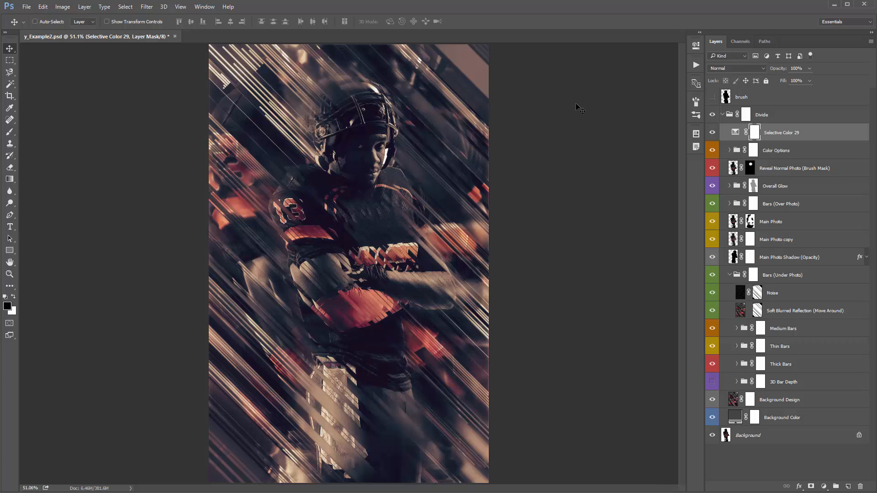
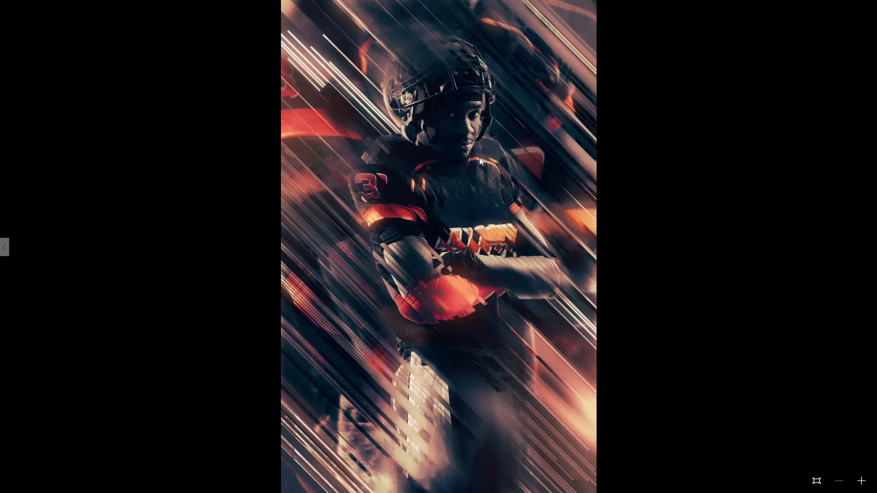
- Close the example image and stamp all visible layers into a new merged layer above the Divide group
click(863, 3)
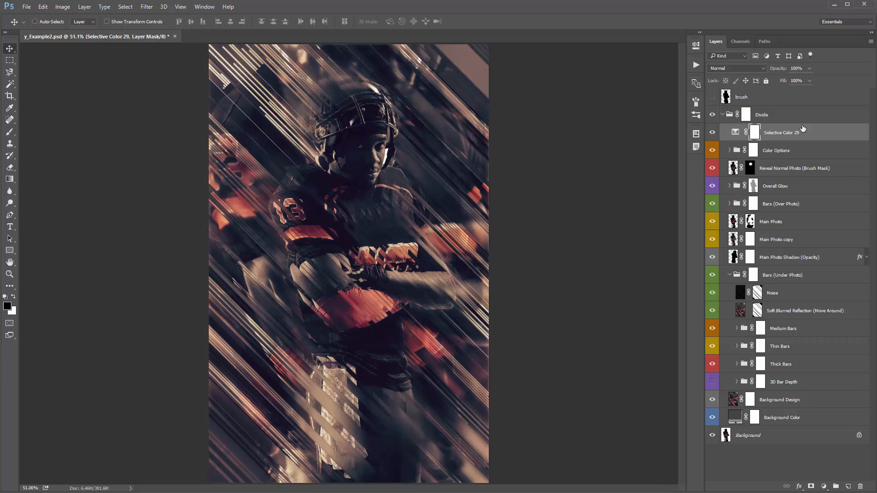
key(alt+bracketright)
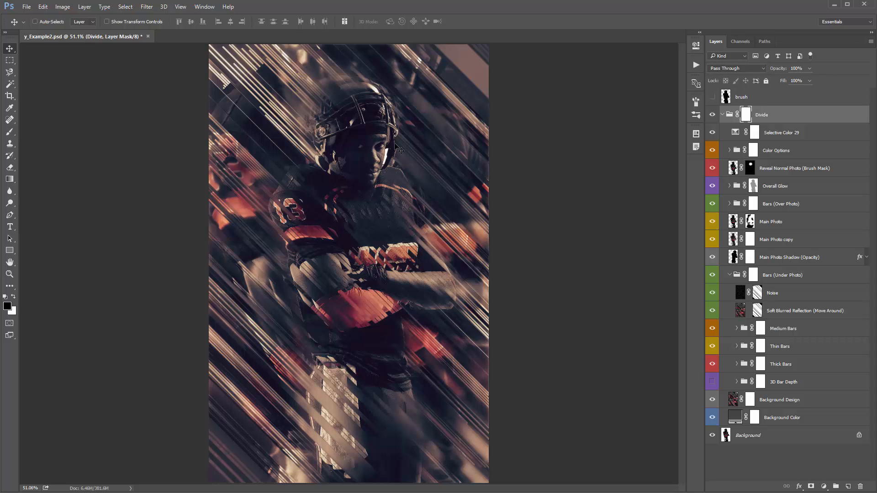
click(776, 133)
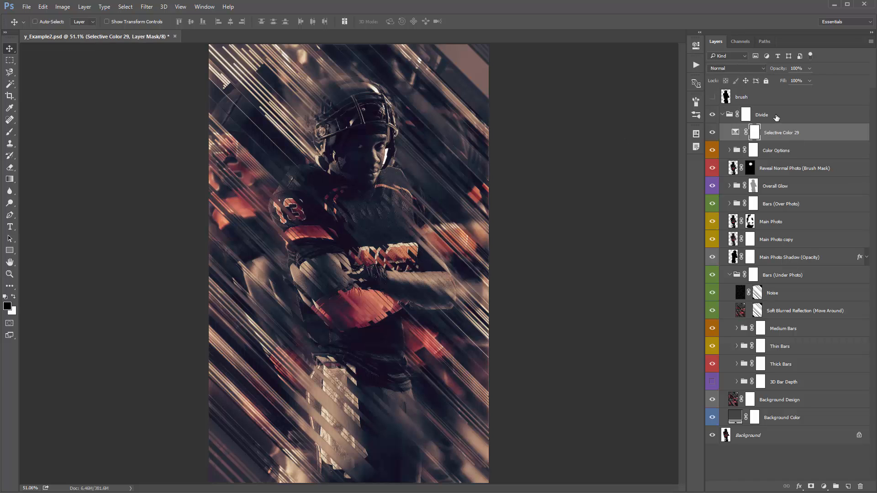
click(776, 118)
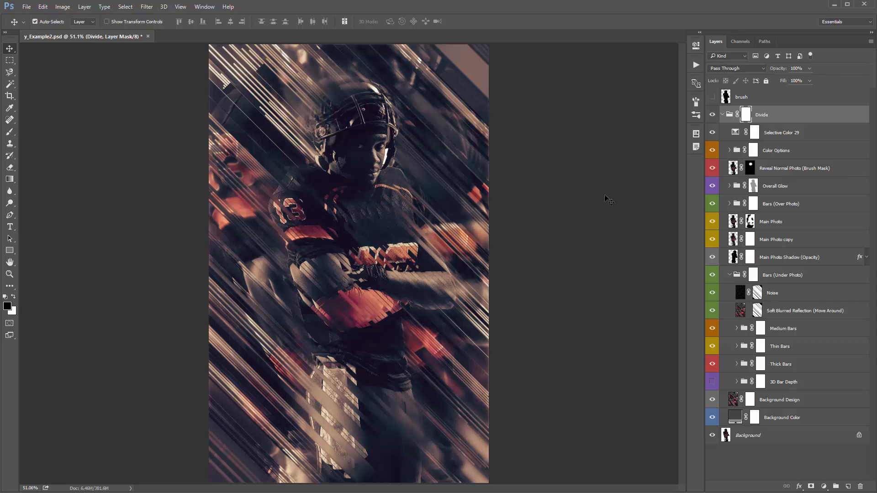
key(ctrl+shift+alt+e)
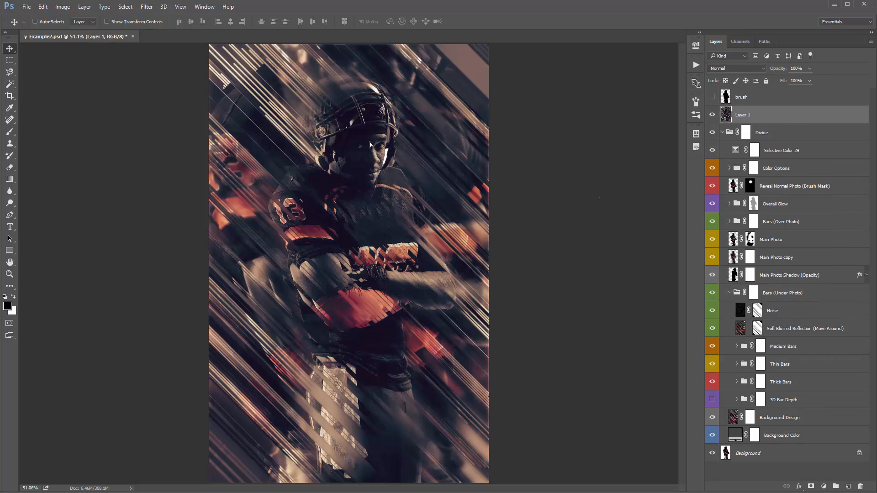
- Try shifting the merged layer slightly on the canvas and undo the move
mouse_move(370, 142)
mouse_down()
mouse_move(399, 133)
mouse_move(389, 125)
mouse_move(422, 128)
mouse_move(368, 132)
mouse_up()
key(ctrl+z)
key(ctrl+z)
- Load the Red channel as a selection, copy that part of Layer 1 to a new layer, and delete Layer 1
click(744, 42)
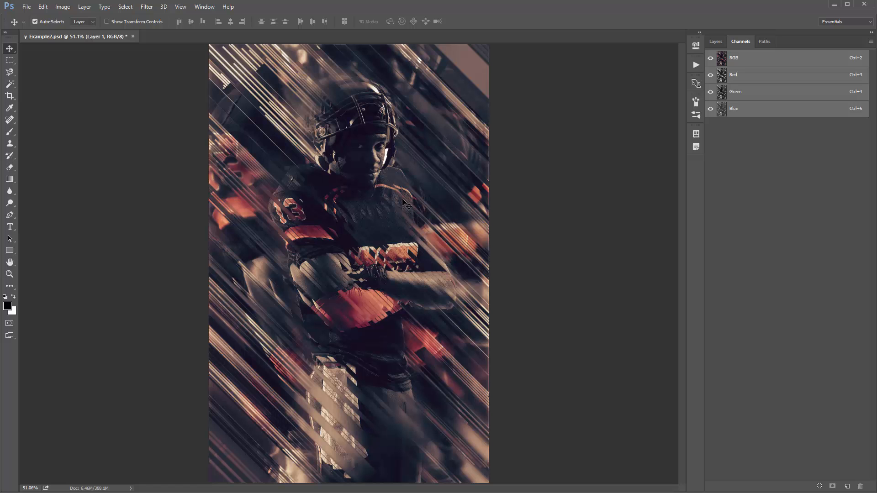
ctrl+click(721, 76)
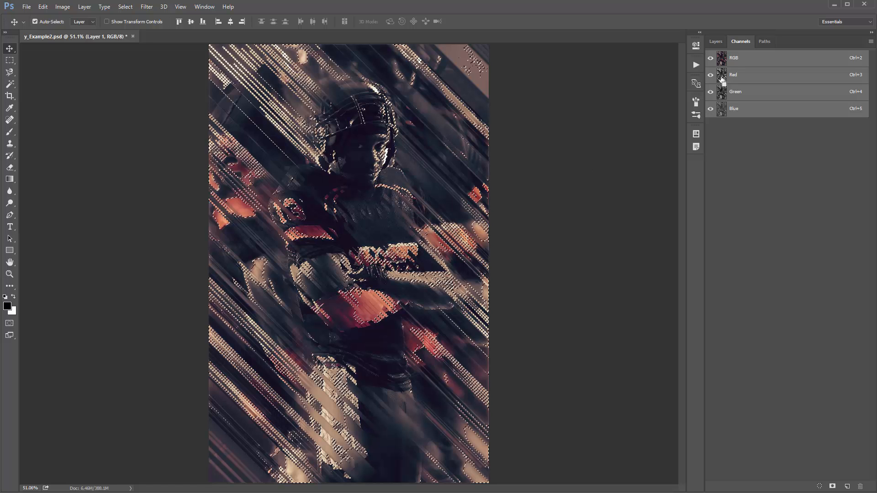
click(715, 41)
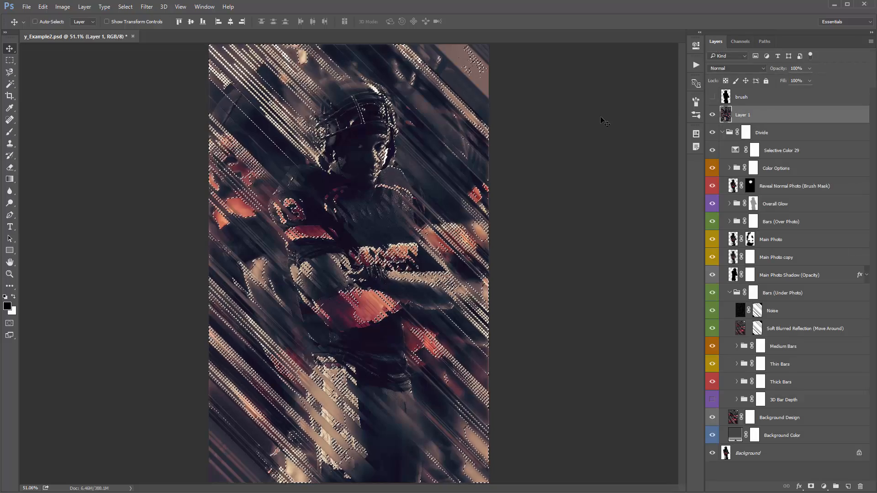
key(ctrl+j)
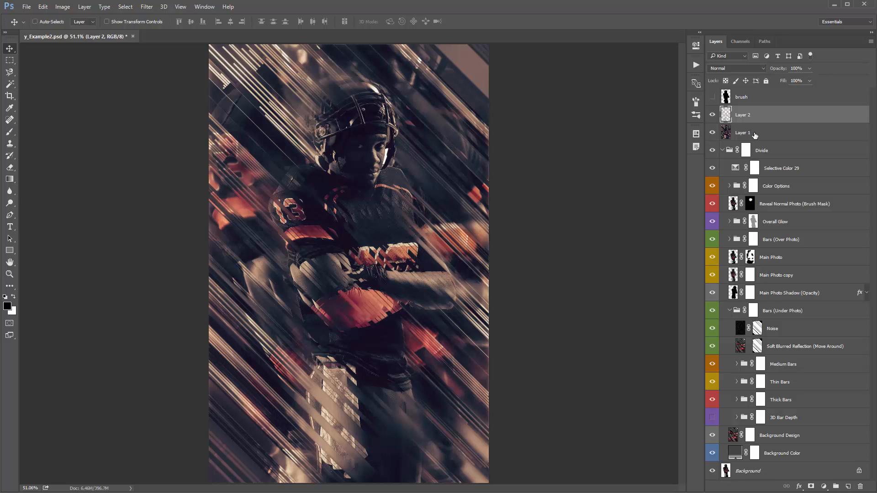
click(742, 134)
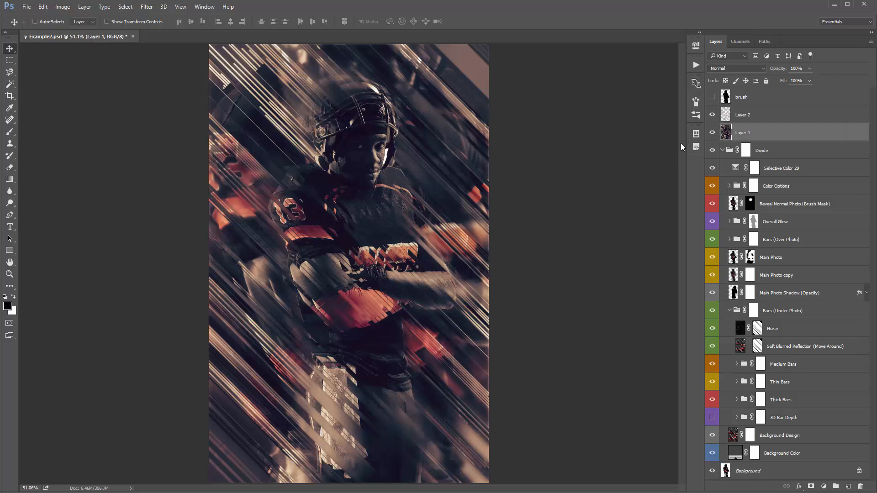
key(Delete)
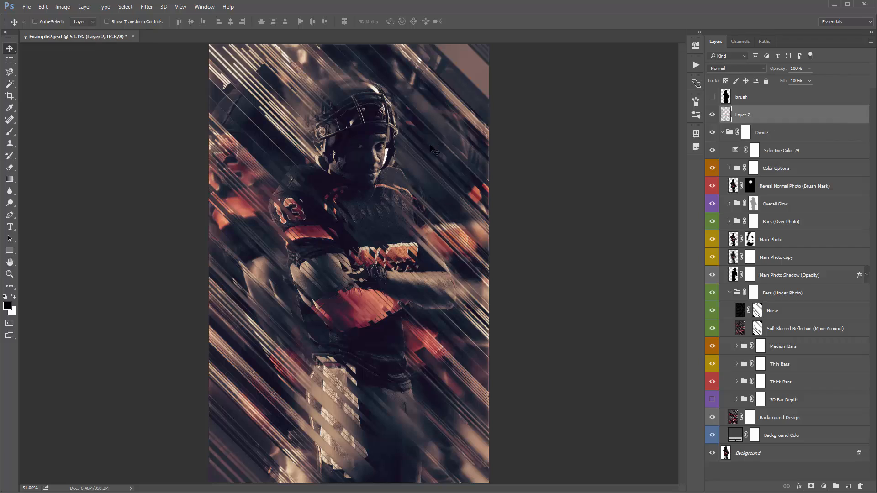
- Try shifting the extracted highlights, undo the move, and set Layer 2's blend mode to Color Dodge
drag(429, 147, 371, 151)
key(ctrl+z)
click(727, 67)
click(736, 137)
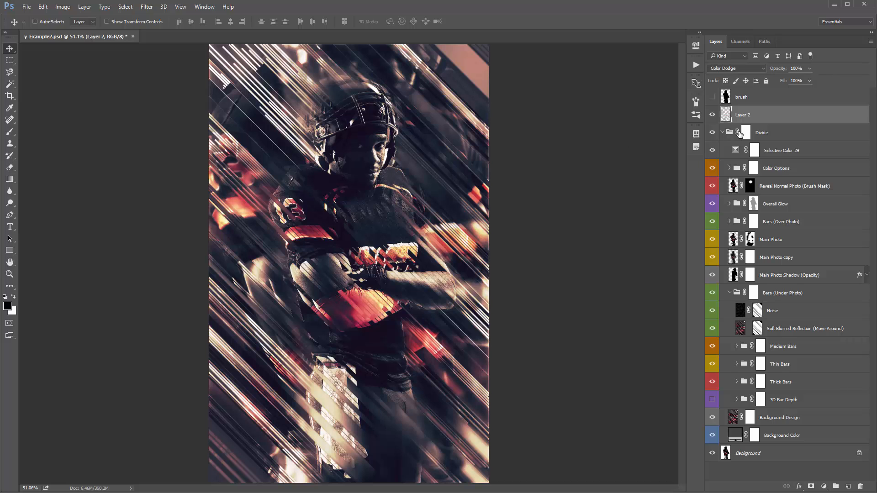
- Apply a Gaussian Blur with a radius of 18 pixels to the highlights on Layer 2
click(146, 7)
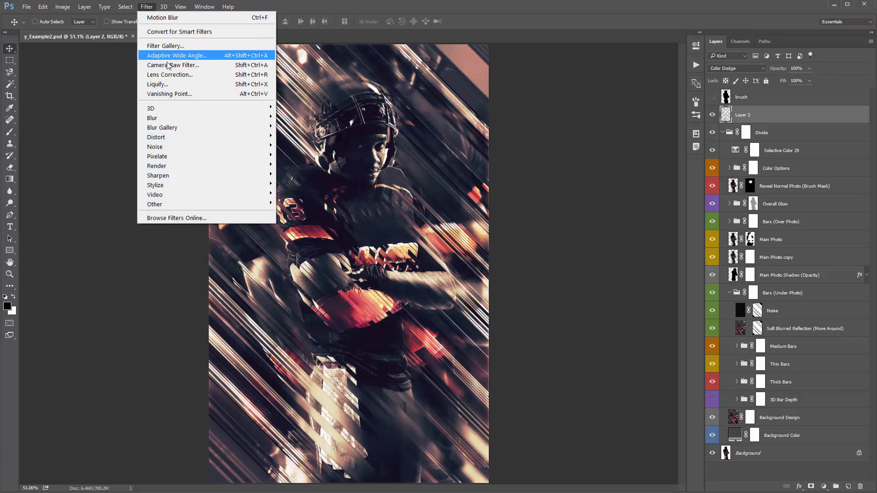
mouse_move(169, 117)
click(301, 156)
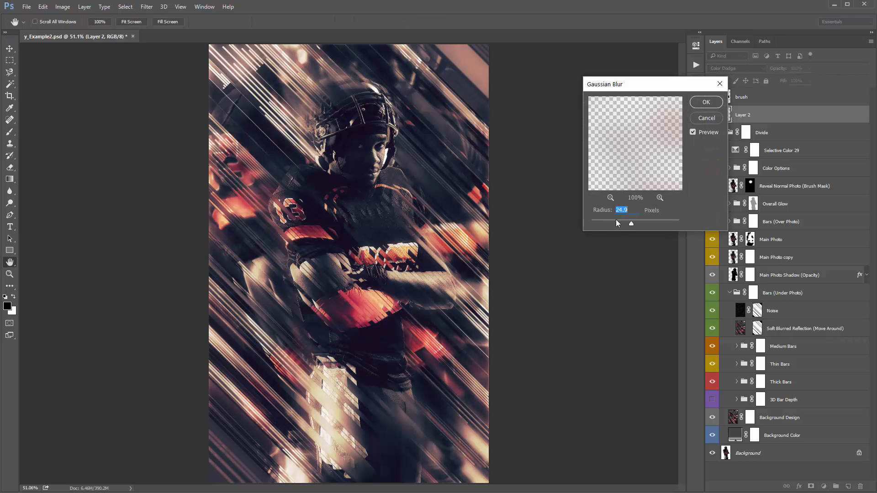
mouse_move(621, 221)
mouse_down()
mouse_move(590, 224)
mouse_move(629, 222)
mouse_up()
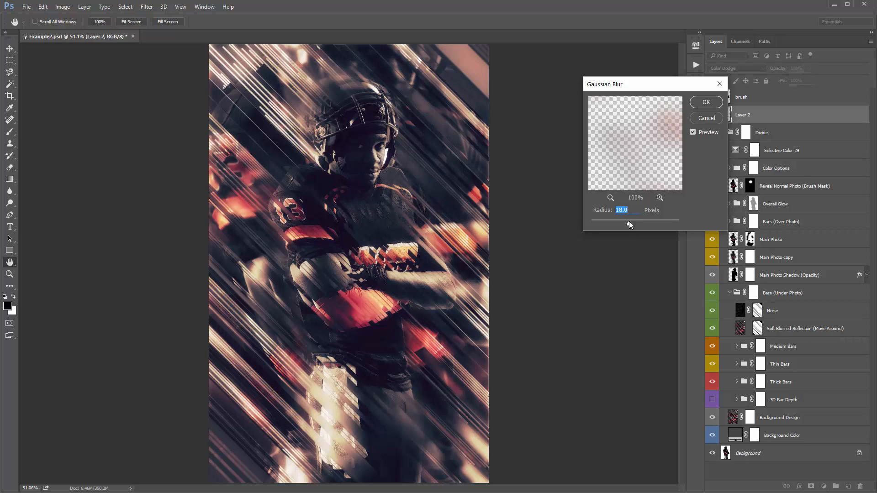
click(707, 103)
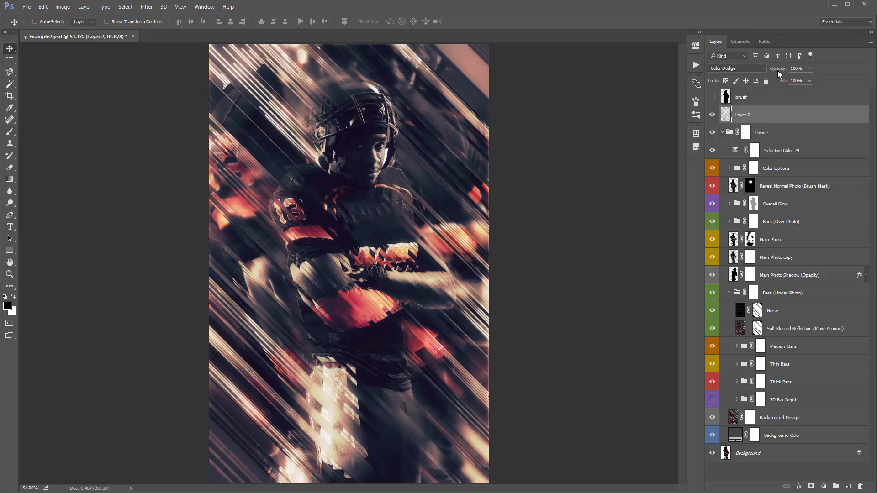
- Set Layer 2's opacity to 60% and compare the artwork with the layer hidden and shown
drag(780, 70, 166, 107)
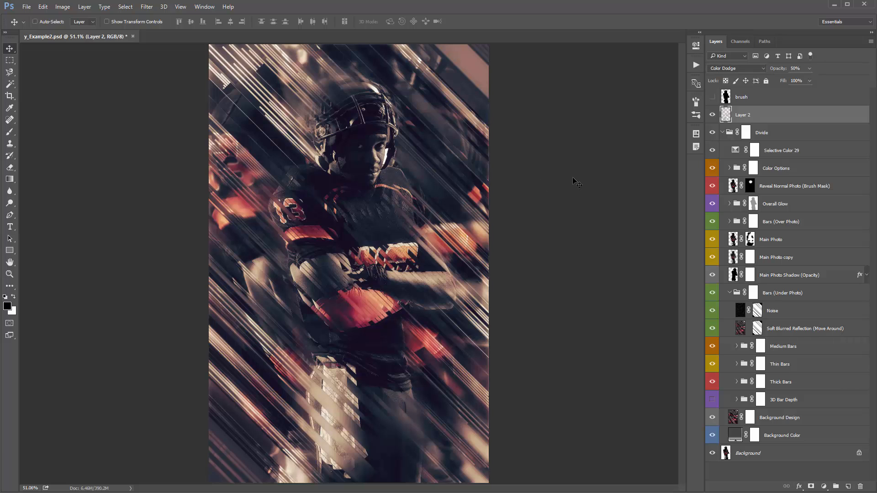
key(6)
click(711, 115)
click(711, 115)
click(712, 115)
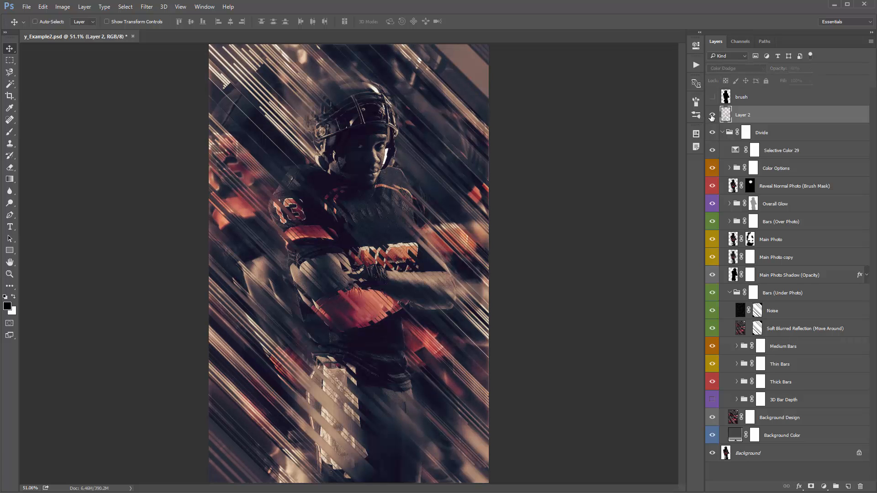
click(712, 115)
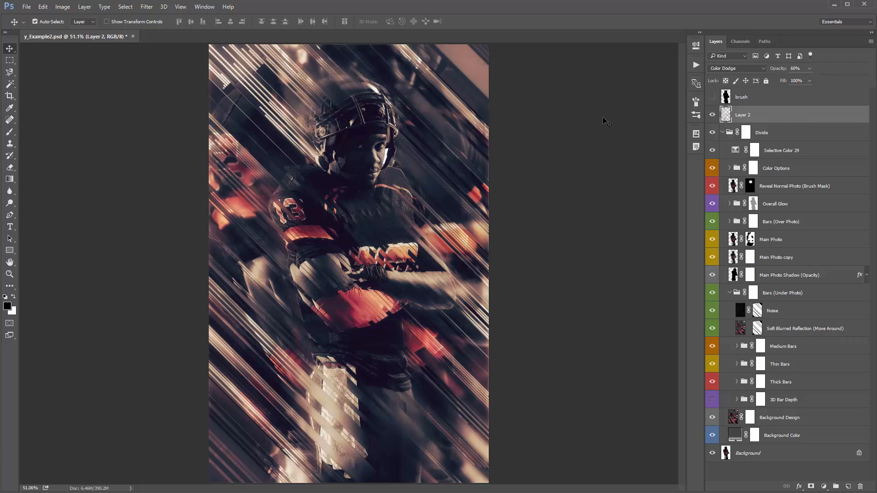
- Add a new layer above Layer 2 and set its blend mode to Screen
key(ctrl+shift+n)
key(Return)
click(735, 69)
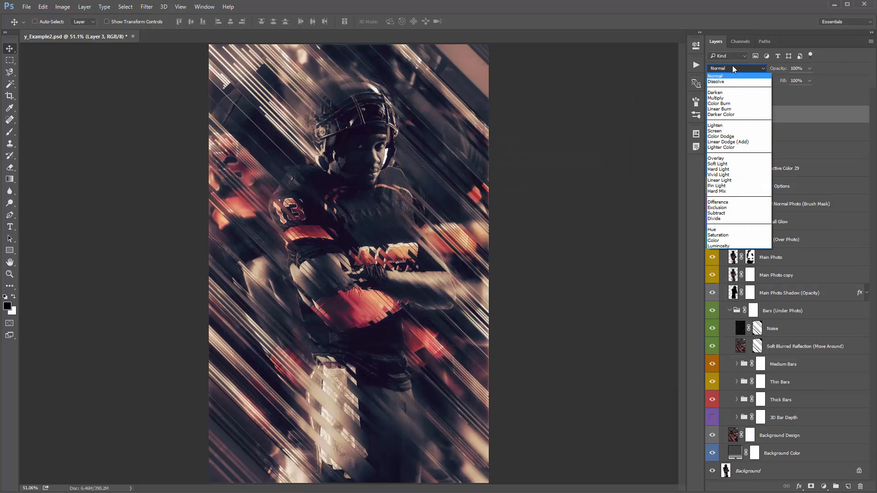
click(740, 131)
- Set the foreground colour to a bright orange-red with a hue of 13°
click(7, 306)
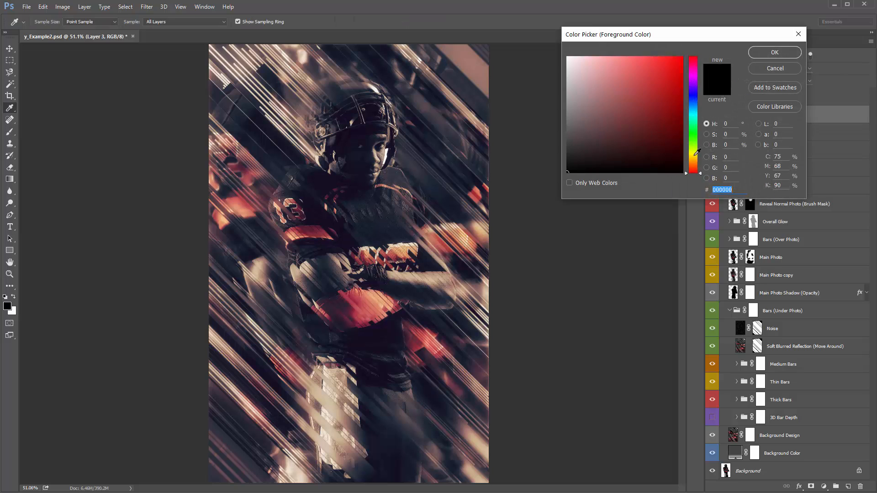
click(691, 168)
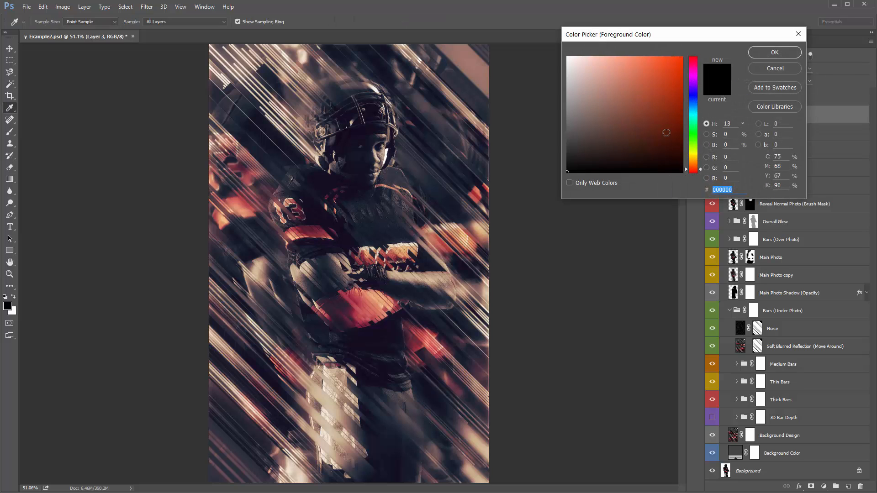
click(669, 58)
click(766, 54)
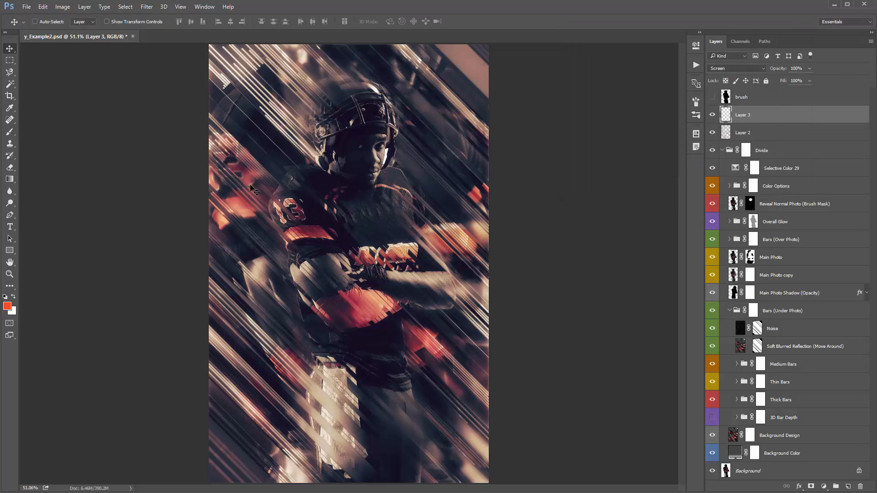
- Choose the 300 px soft round brush and try orange dabs around the player's forearms, undoing them
key(b)
right_click(225, 138)
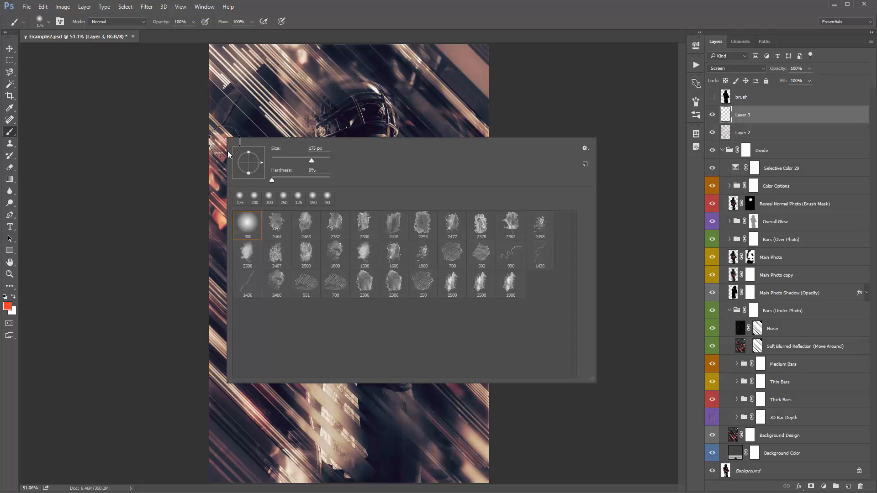
double_click(250, 219)
key(])
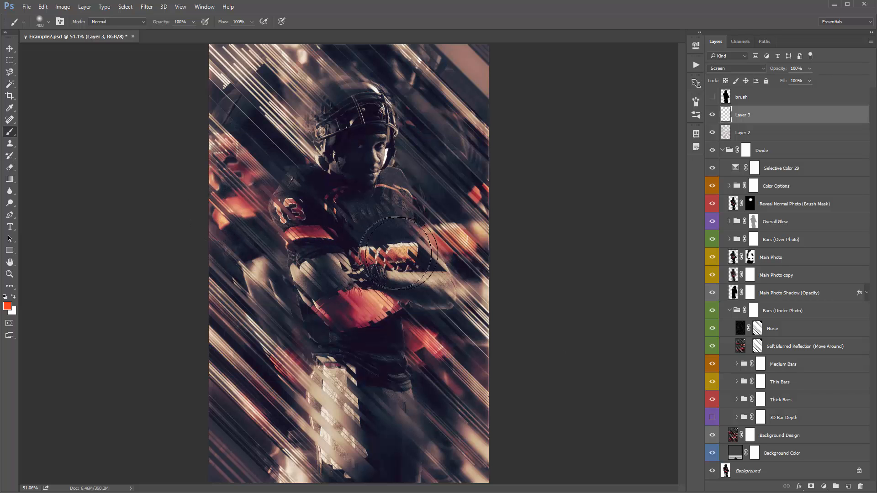
key([)
click(400, 254)
key(ctrl+z)
click(455, 237)
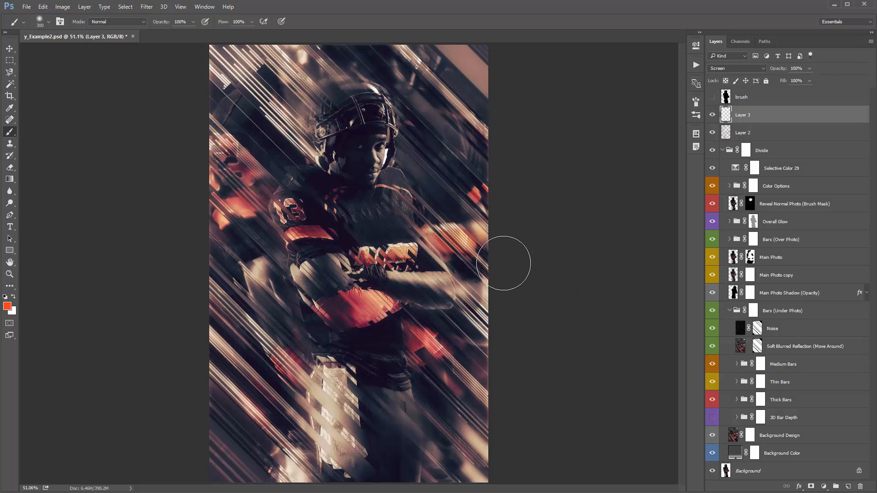
- Enlarge the soft brush to 1600 px and paint orange glows over the artwork's upper-left corner and lower right edge
key(ctrl+minus)
key(ctrl+minus)
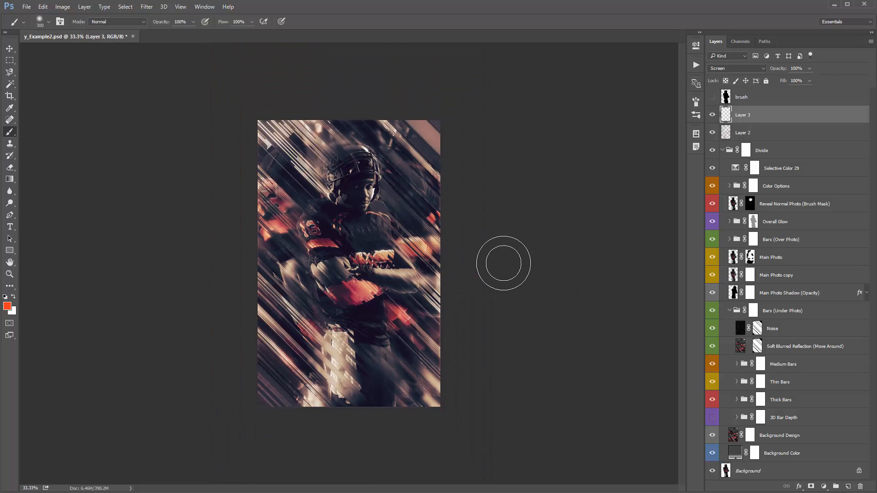
key(bracketright)
key(bracketright)
key(bracketright)
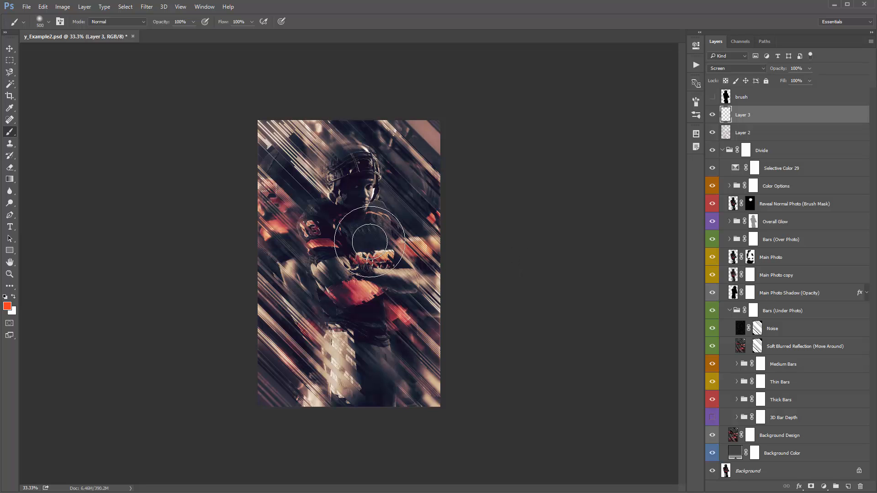
key(bracketleft)
key(bracketleft)
key(bracketleft)
key(bracketleft)
key(bracketright)
key(bracketright)
key(bracketright)
key(bracketright)
key(bracketright)
key(bracketright)
key(bracketright)
key(bracketright)
key(bracketright)
key(bracketright)
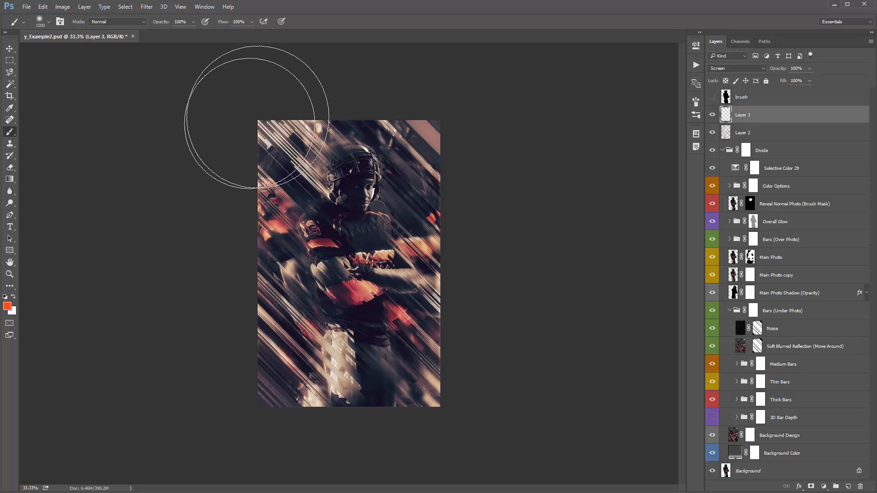
key(bracketright)
click(249, 102)
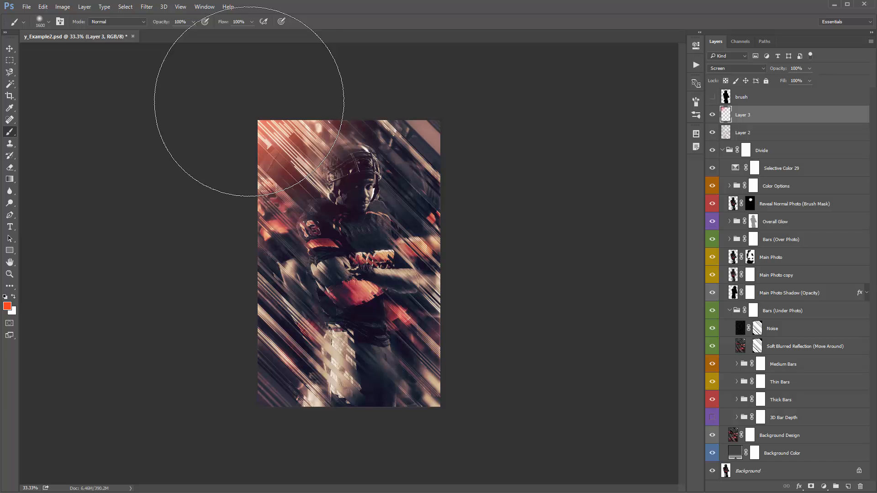
click(516, 349)
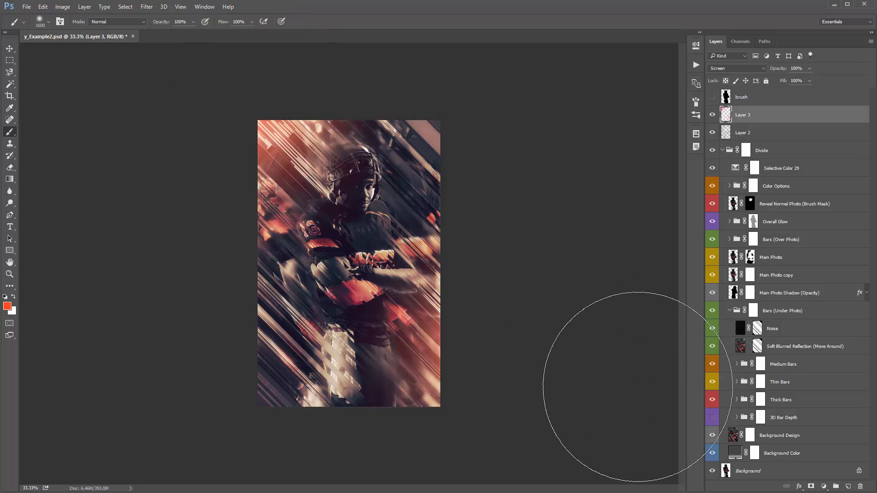
- Reduce the soft brush size to 500 px
key(bracketleft)
key(bracketleft)
key(bracketleft)
key(bracketleft)
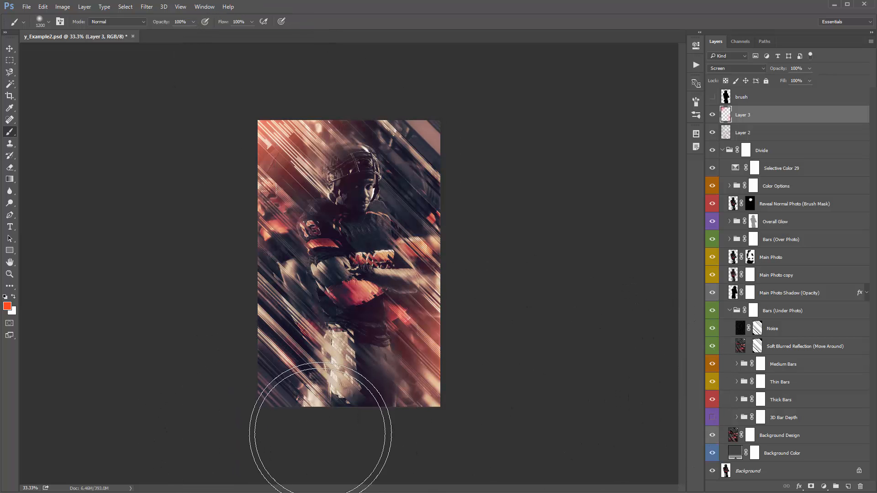
key(bracketleft)
key(bracketleft)
key(bracketleft)
key(bracketleft)
key(bracketleft)
key(bracketleft)
key(bracketleft)
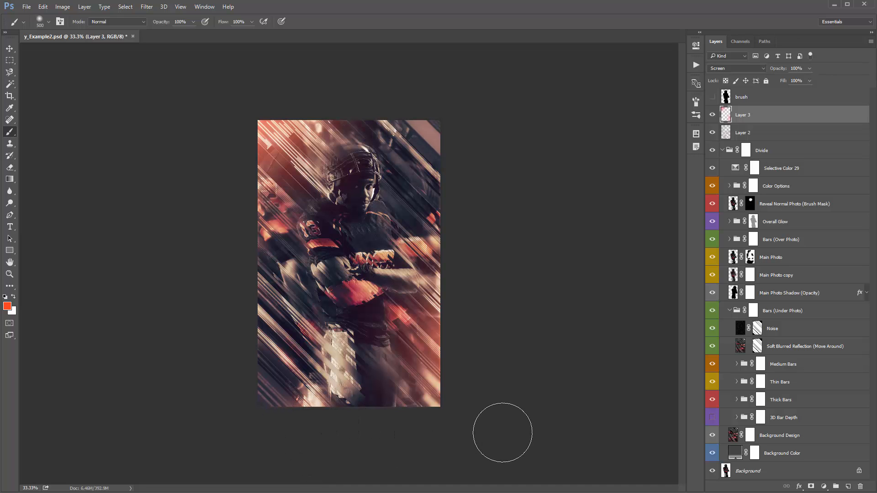
- Lower the opacity of the orange glow on Layer 3 to 45%
key(v)
key(ctrl+0)
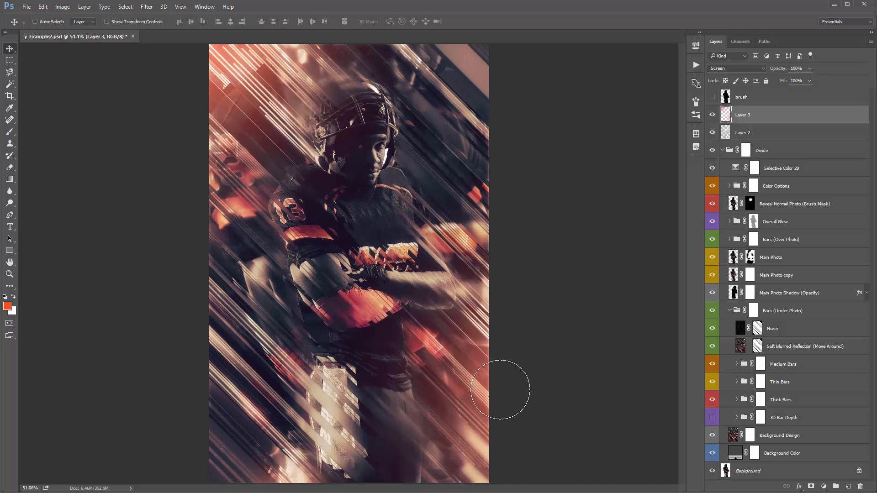
drag(785, 70, 598, 75)
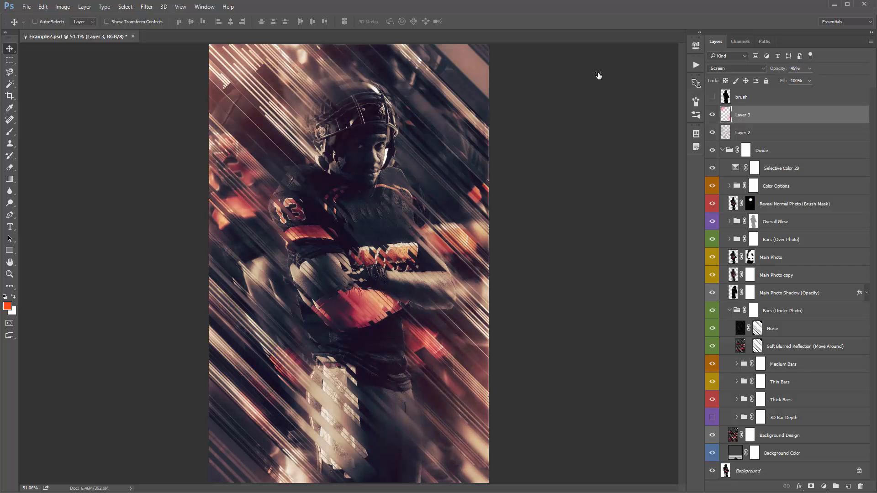
- Add another new layer above Layer 3 and set its blend mode to Screen
key(ctrl+shift+n)
key(Return)
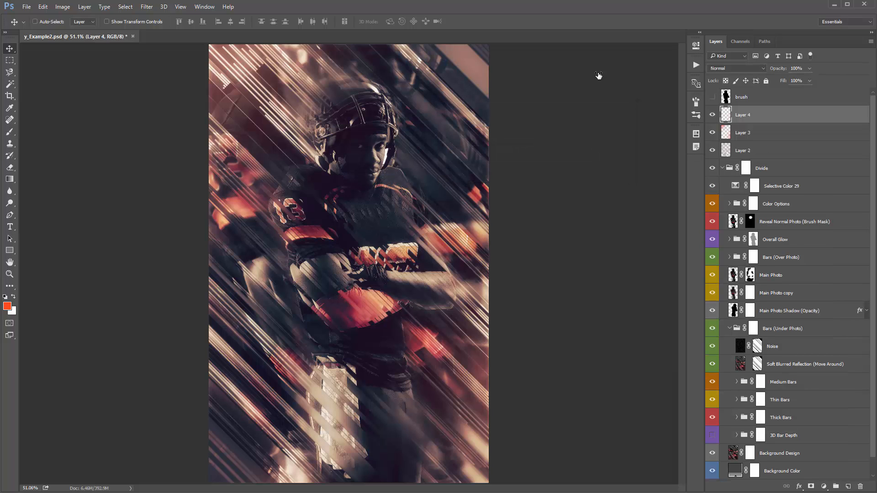
click(737, 69)
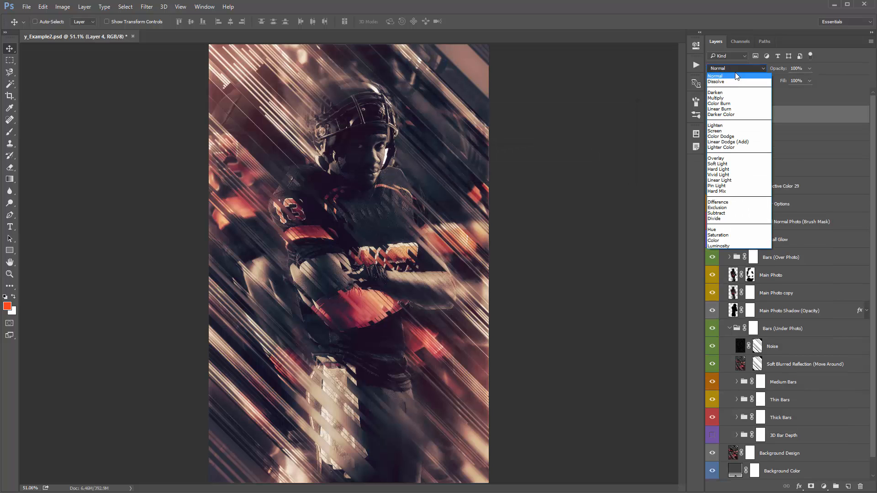
click(740, 135)
- Reduce the brush to 150 px and paint an orange glow on the player's sleeve band below the number 13
key(b)
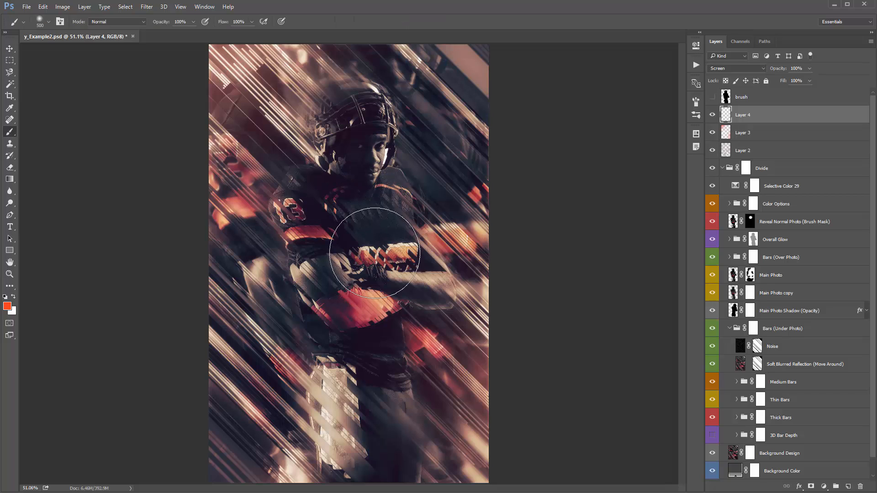
key(bracketleft)
key(bracketleft)
key(bracketleft)
key(bracketleft)
key(bracketleft)
key(bracketleft)
click(293, 234)
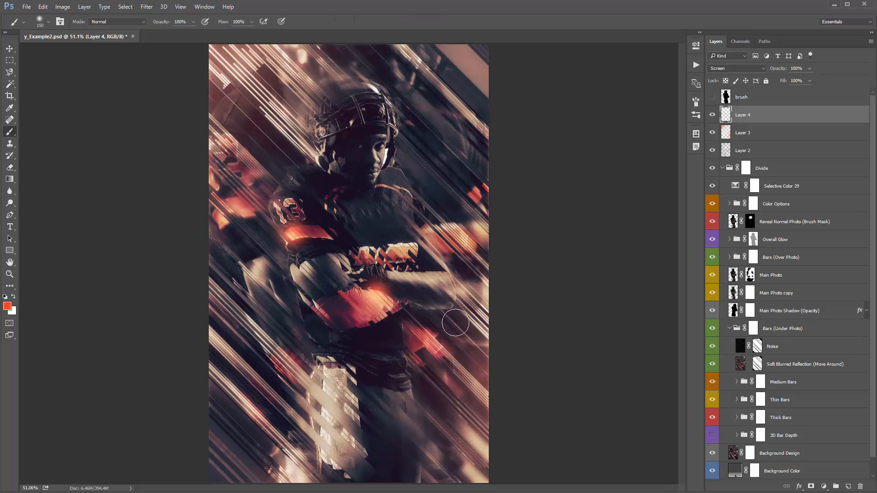
- Lower the brush opacity to 50% and 30% and dab smaller orange glows on the helmet's top and the bars above and below the player
key(5)
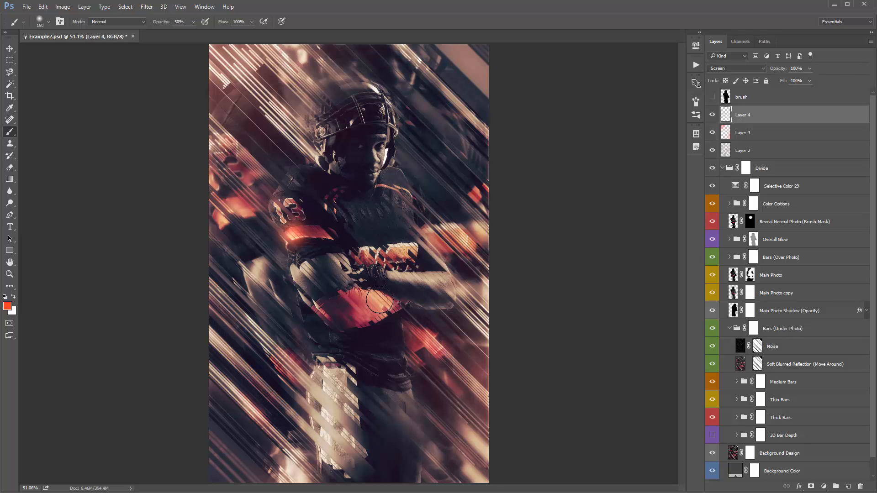
key(bracketleft)
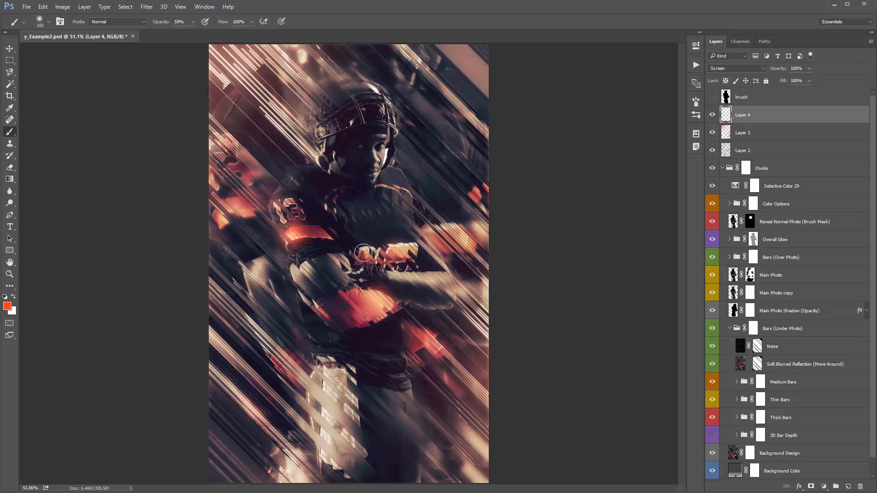
click(374, 89)
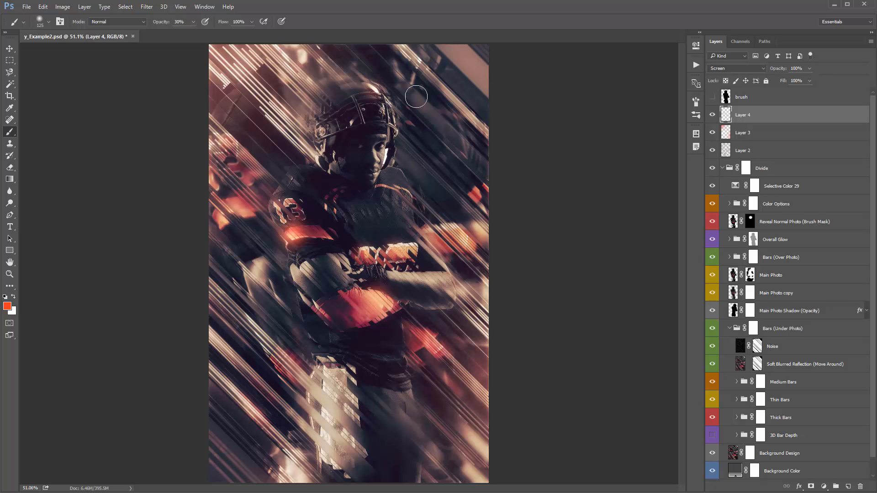
click(407, 51)
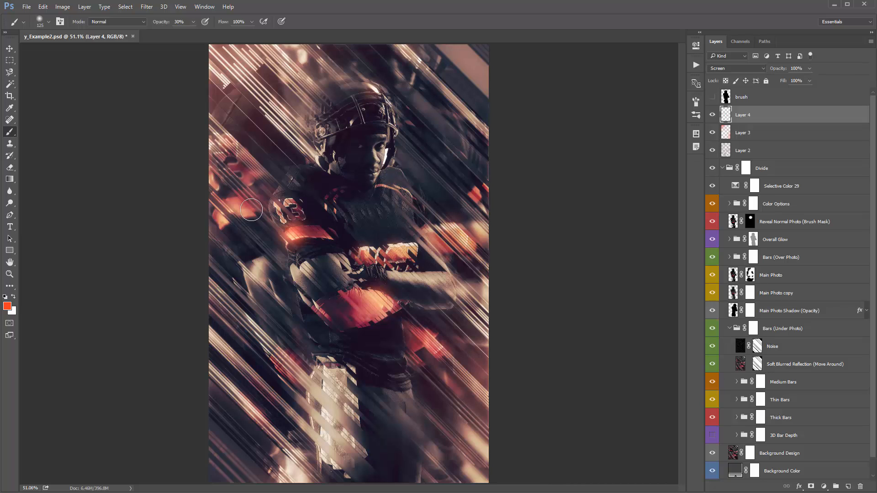
key(bracketright)
click(294, 454)
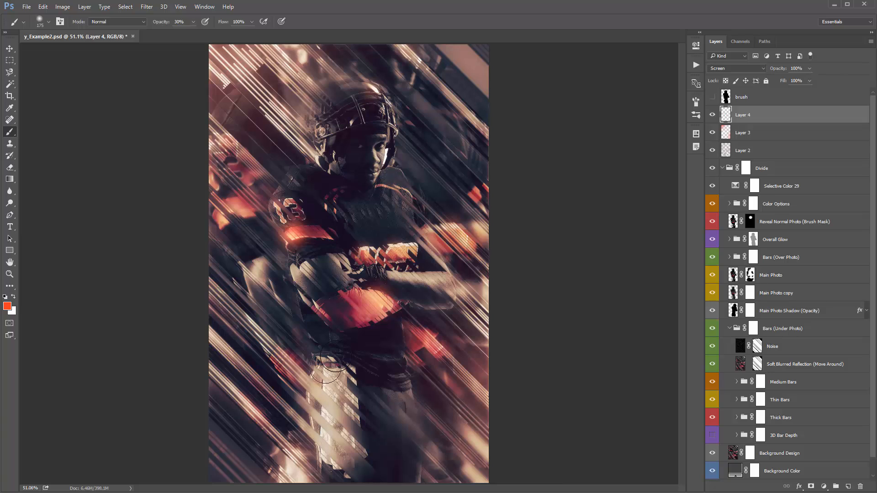
- Add more faint orange glows over the bright bars, varying the brush size and ending at 175 px
key(bracketleft)
key(bracketright)
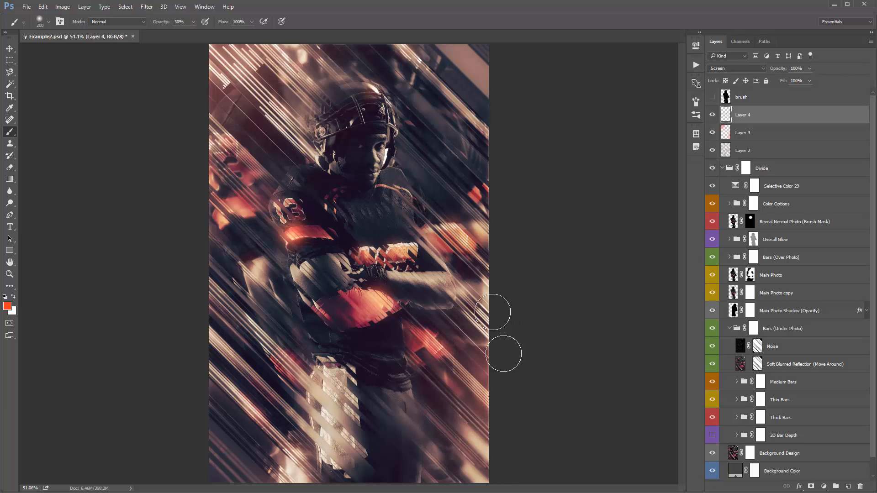
key(bracketright)
key(bracketright)
key(bracketright)
key(bracketright)
key(bracketleft)
key(bracketleft)
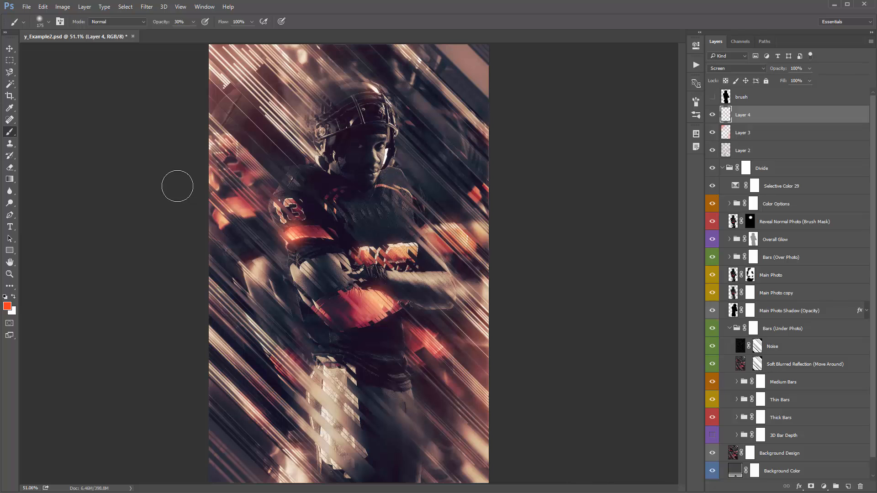
- Move Layer 2, Layer 3 and Layer 4 together into the Divide group, directly below the Color Options group
key(v)
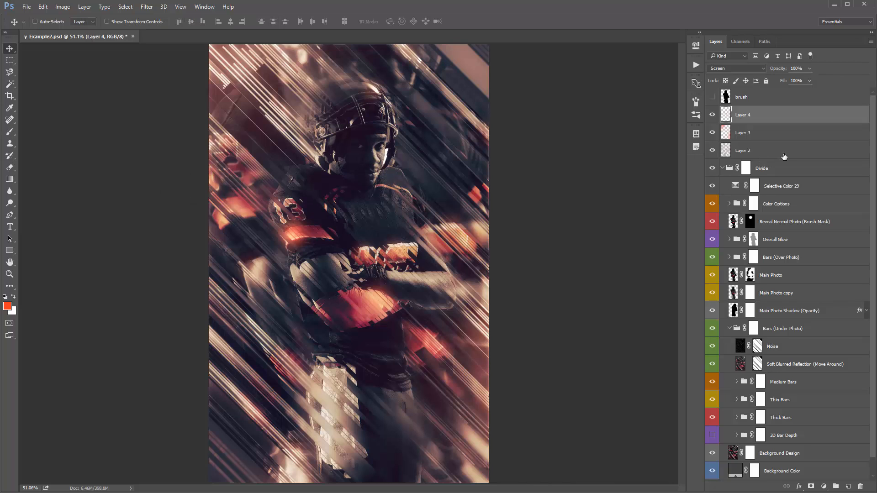
shift+click(769, 151)
drag(769, 150, 809, 213)
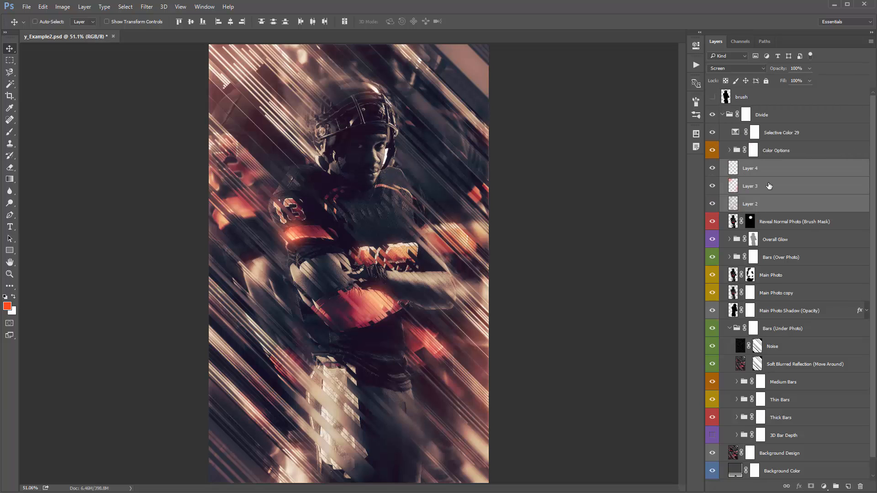
- Group Layers 2 to 4 and switch the new group's visibility off and on to compare the glow effect
click(776, 150)
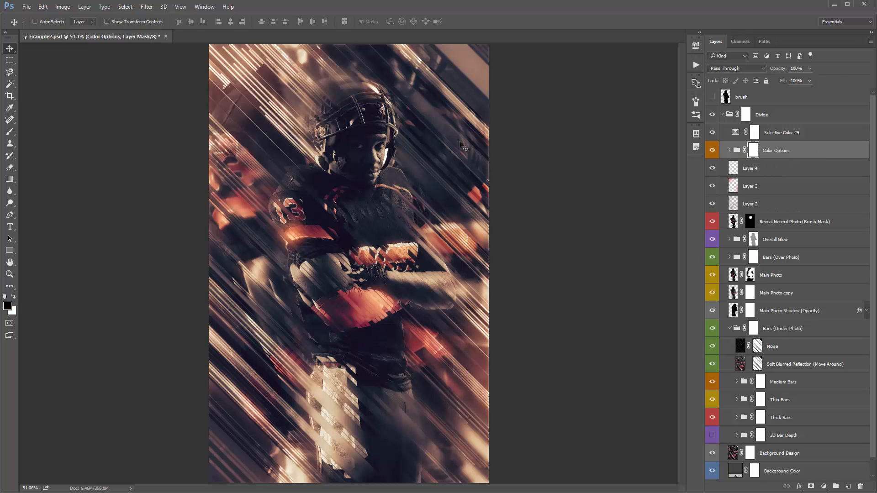
click(776, 172)
shift+click(775, 206)
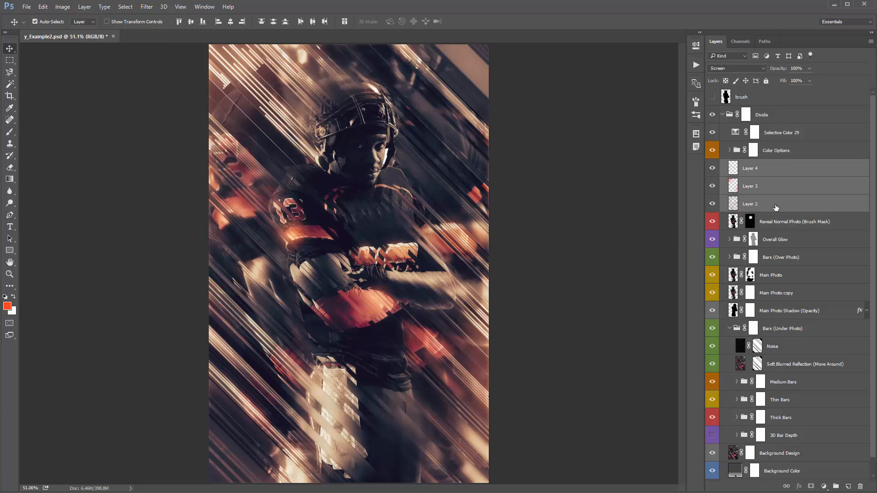
key(ctrl+g)
click(711, 162)
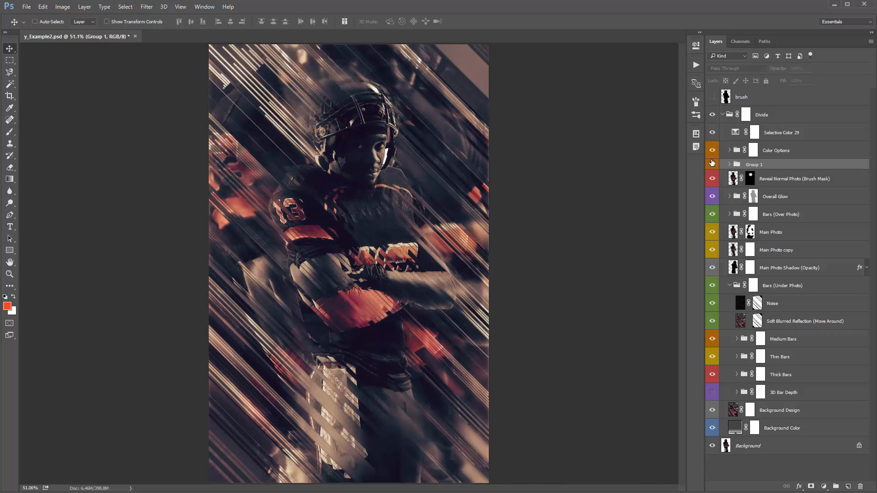
click(711, 163)
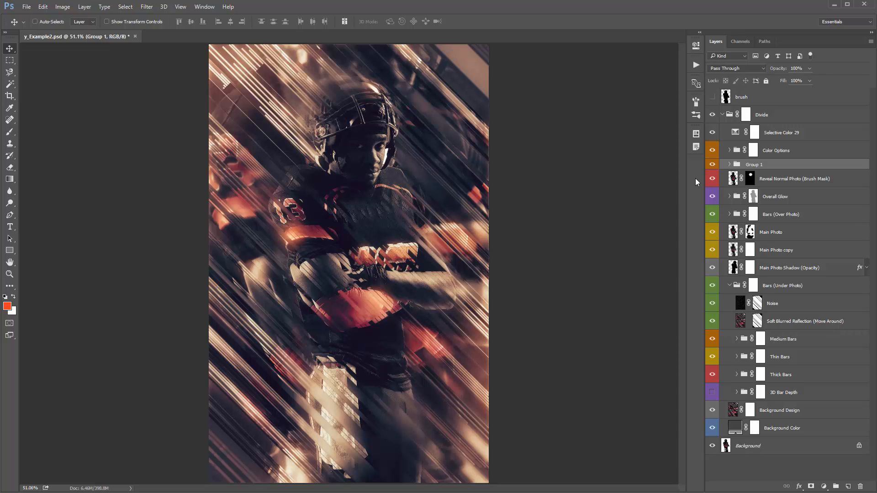
- Hide Group 1 and Selective Color 29, and expand the Color Options group
click(712, 165)
click(712, 133)
click(729, 151)
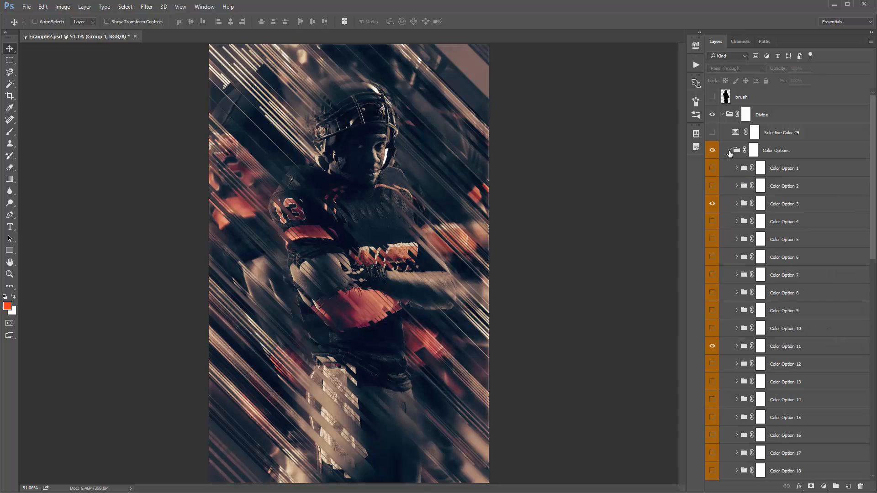
- Rename the Color Option 3 group to "asdasd" and the Color Option 11 group to "asdasdas"
double_click(784, 204)
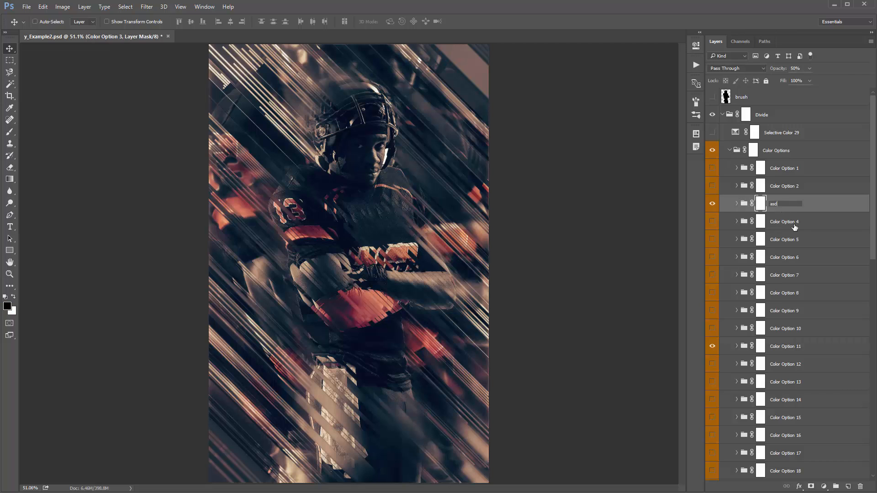
text(asdasd)
double_click(784, 346)
text(asdasdas)
key(Return)
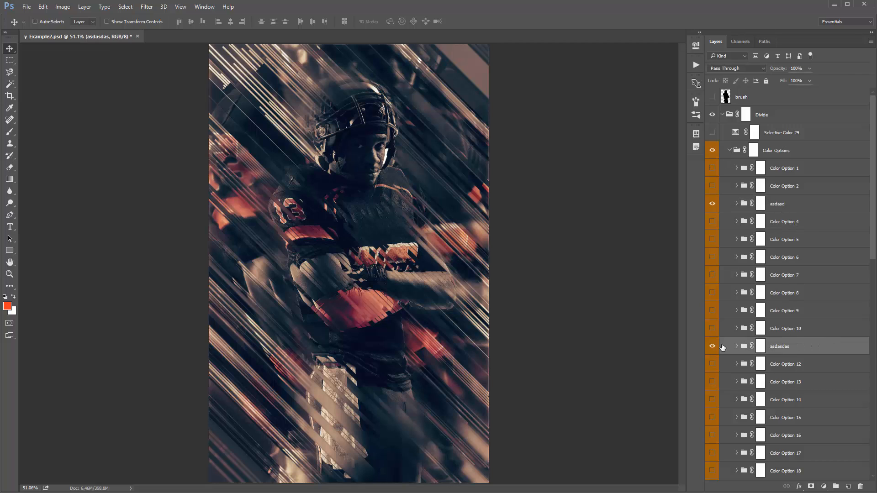
- Hide the asdasd and asdasdas groups and show only Color Option 26 among the color options
click(712, 346)
click(712, 204)
scroll(733, 261, down, 5)
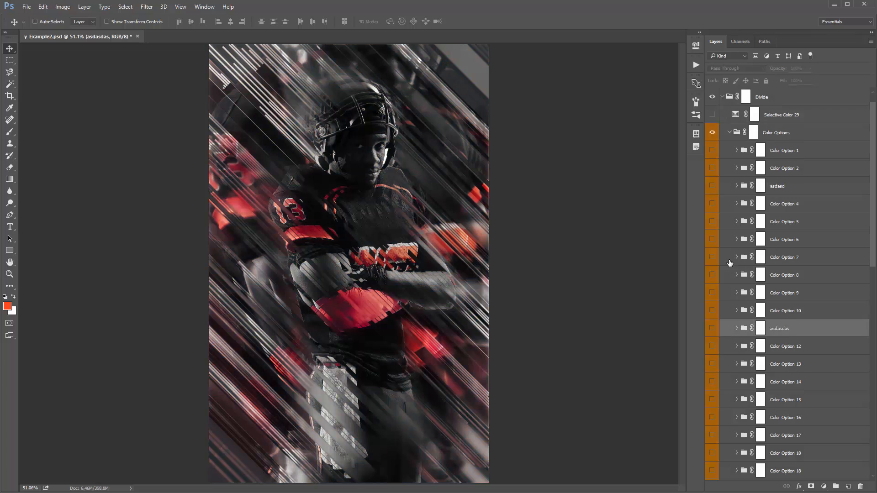
scroll(730, 263, down, 3)
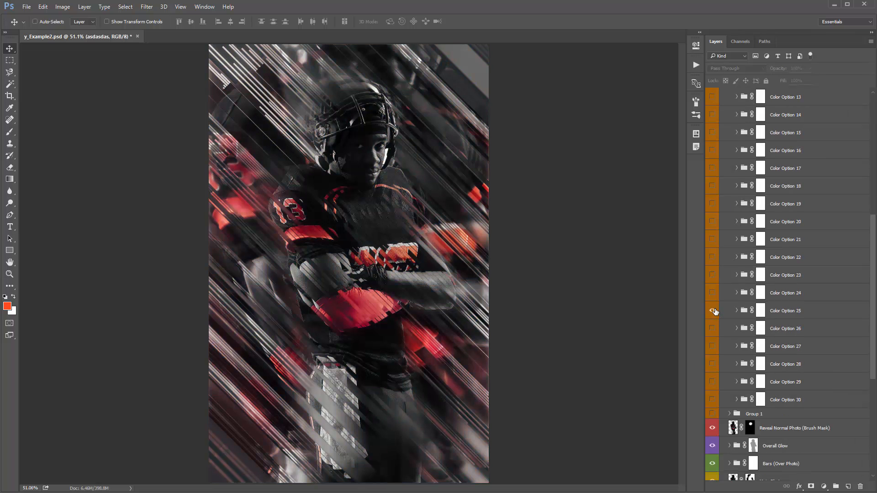
click(712, 311)
click(712, 328)
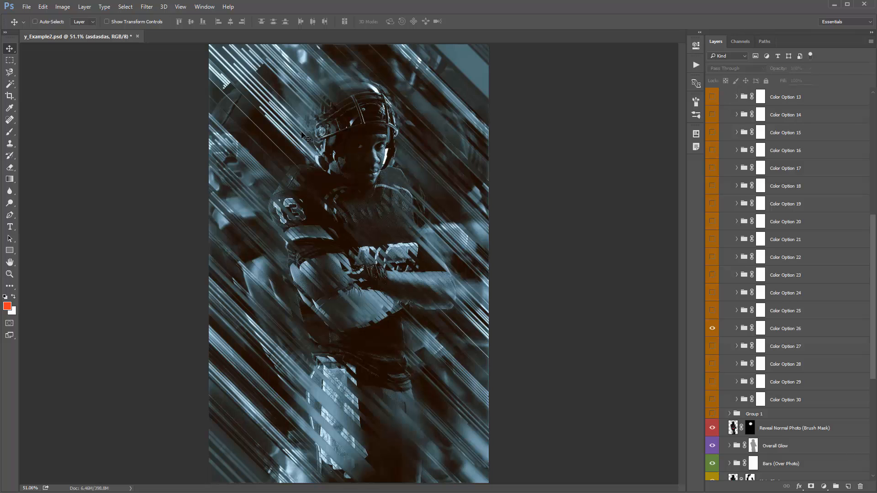
- Examine the adjustment layers and gradient maps inside the Color Option 26 and Color Option 27 groups
click(806, 328)
click(736, 328)
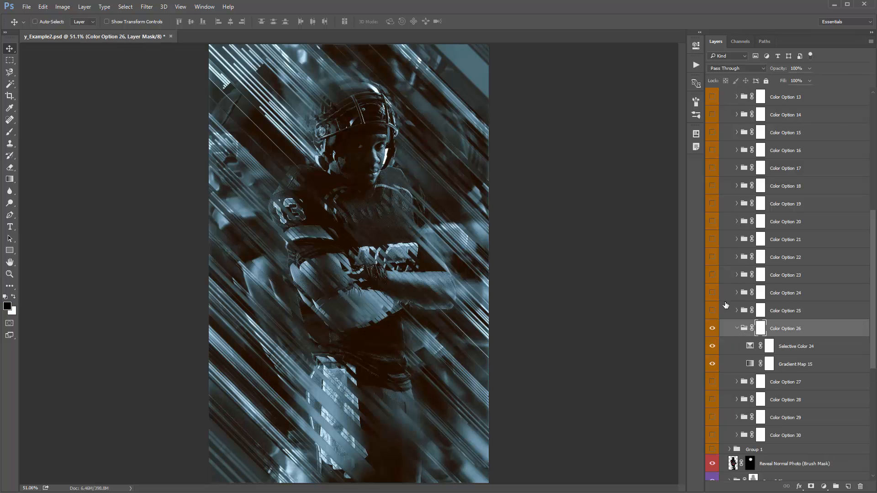
click(803, 370)
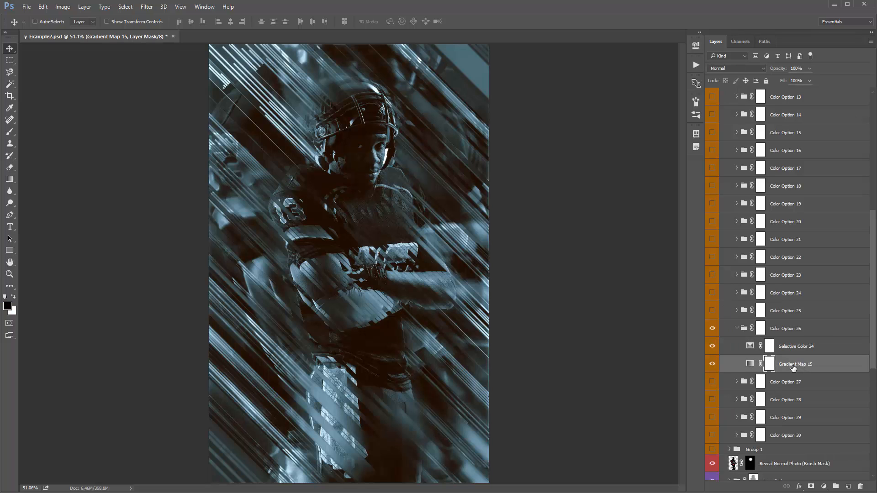
click(737, 329)
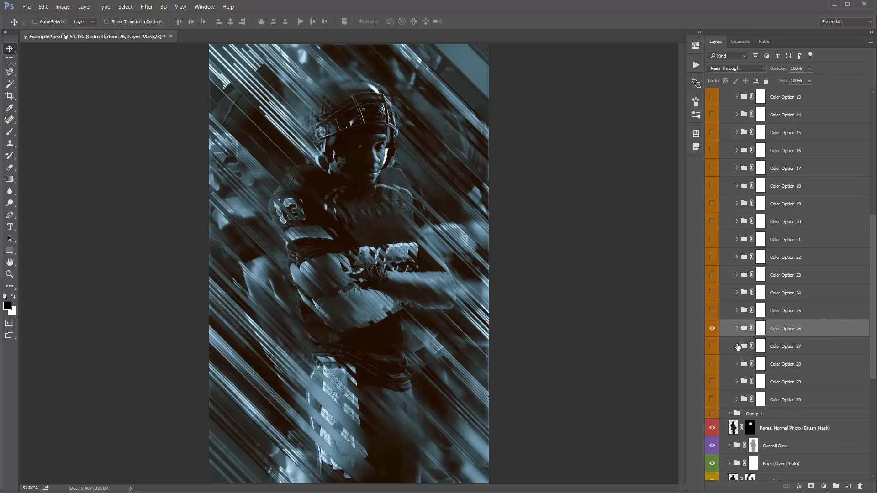
click(737, 346)
click(786, 369)
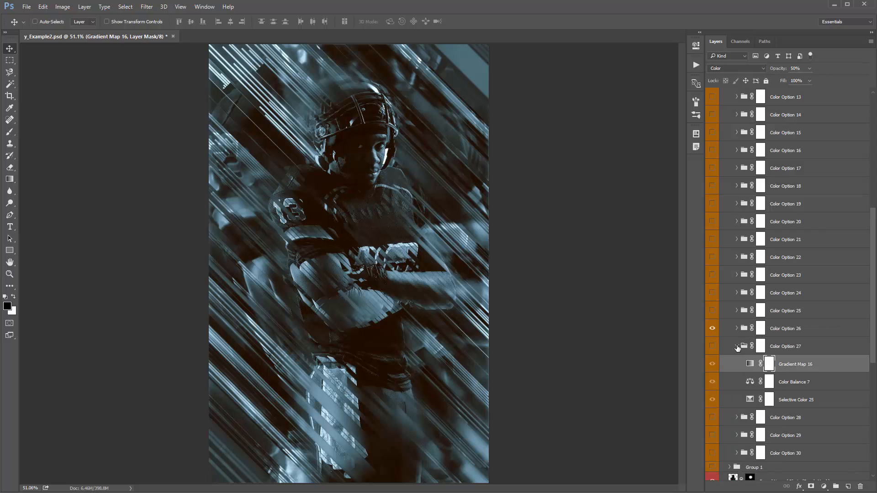
click(737, 346)
- Change the darkest color stop of Gradient Map 15 in Color Option 26 to dark red #3f0e0e
click(737, 329)
click(784, 365)
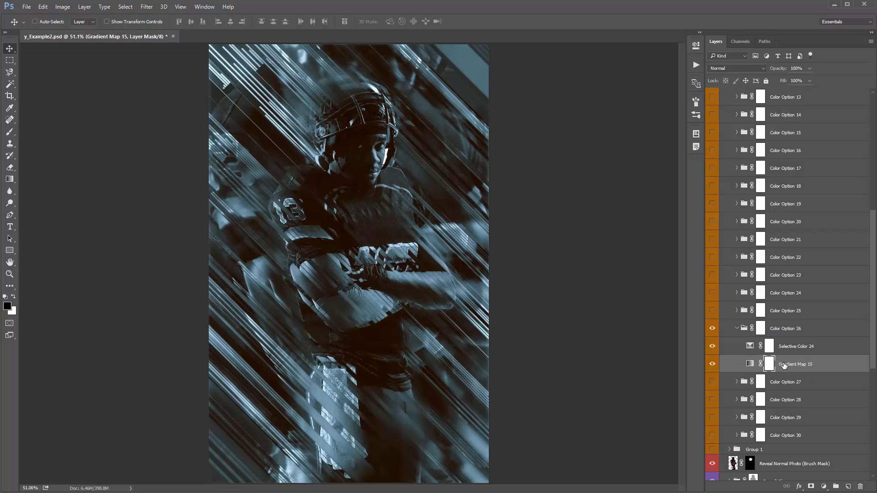
double_click(750, 364)
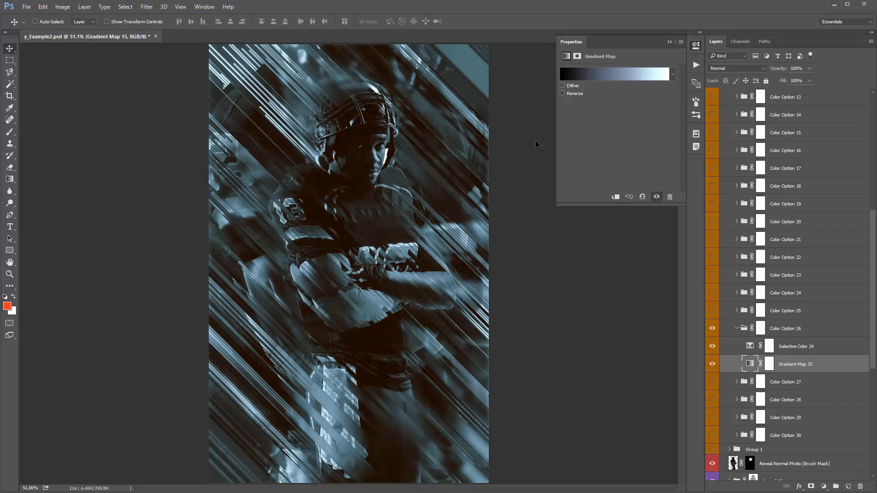
drag(618, 43, 596, 101)
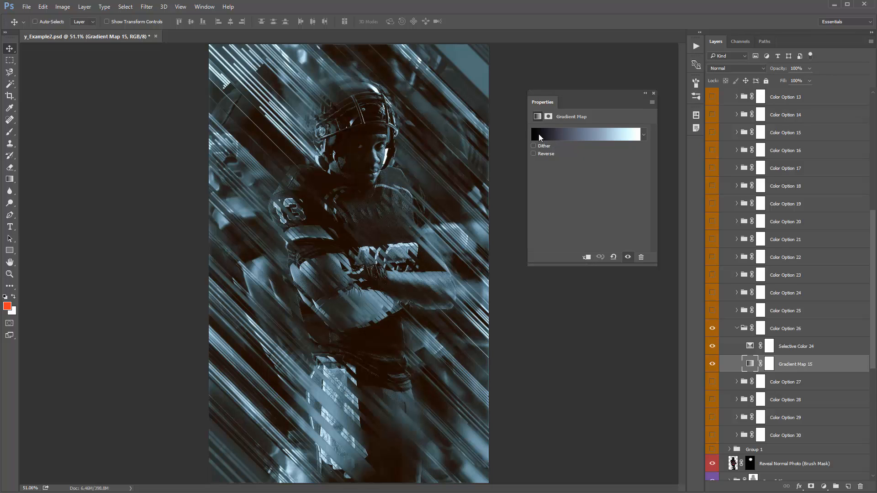
click(566, 135)
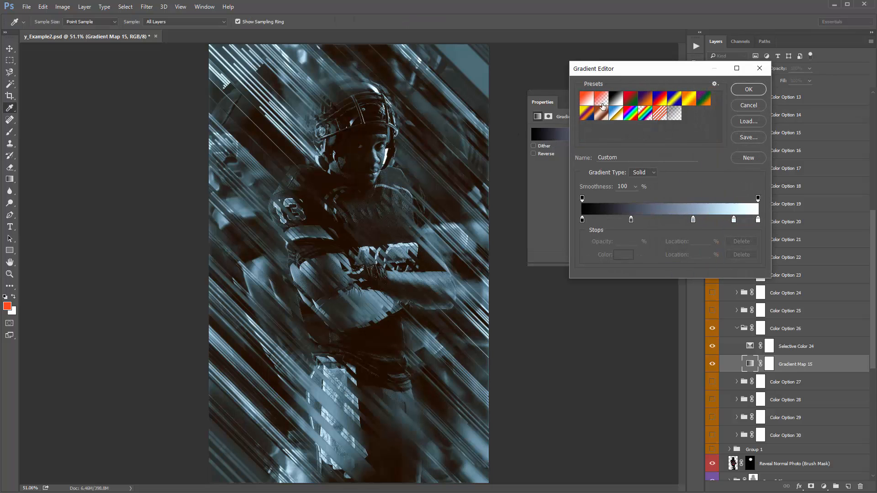
drag(611, 72, 561, 80)
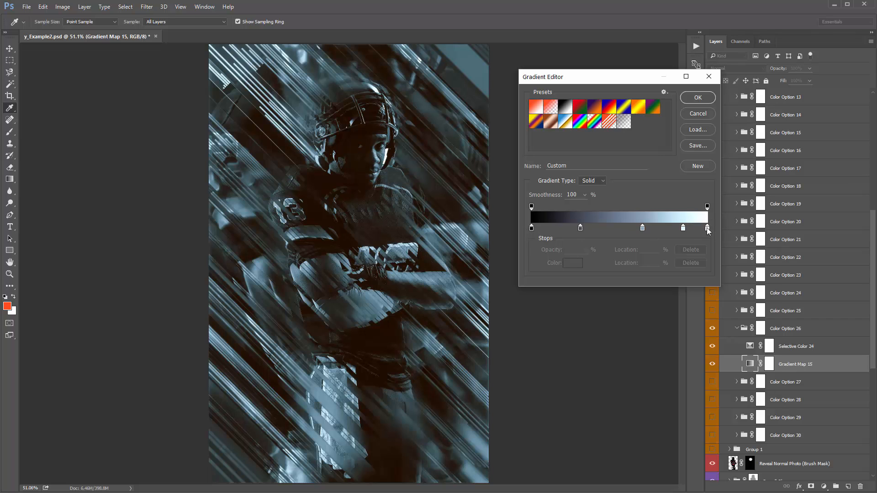
double_click(531, 227)
click(665, 110)
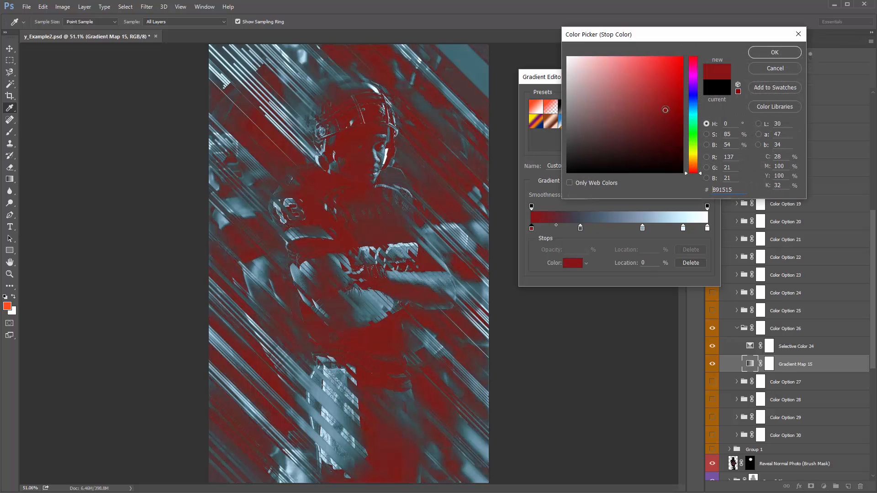
drag(665, 110, 657, 144)
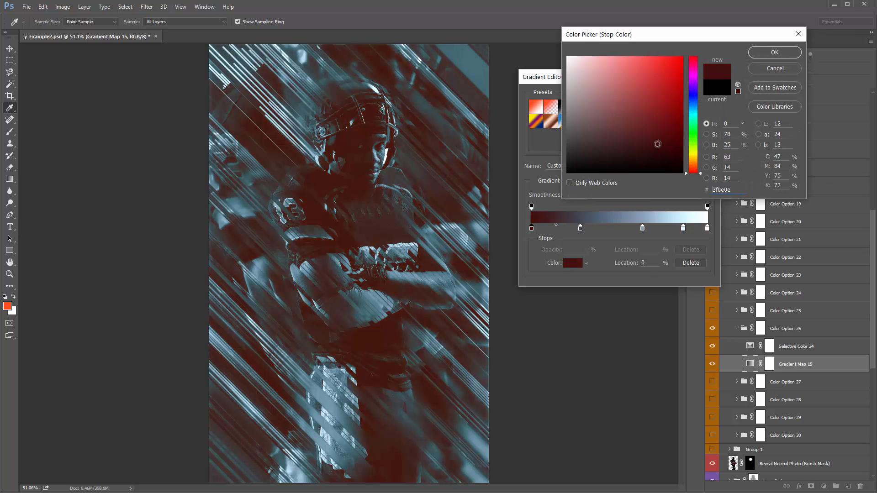
click(775, 53)
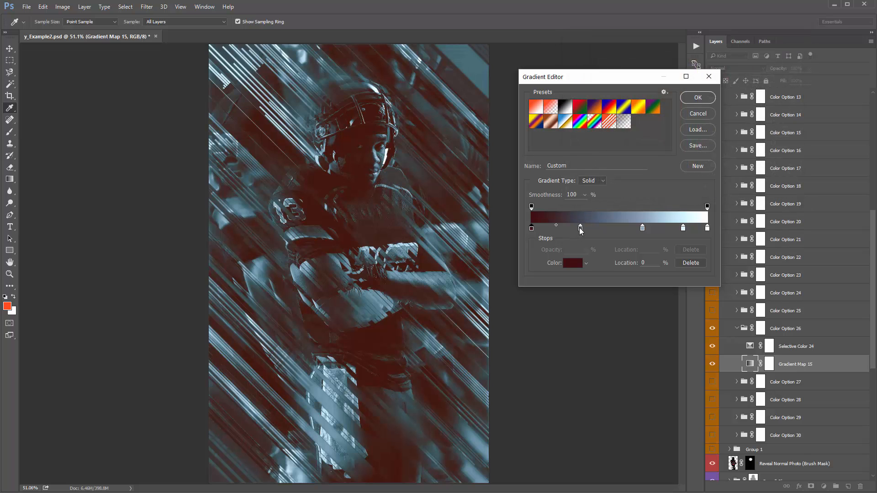
- Try an extra color stop at 34% with pink #c96b6b, cancel the color and remove the stop
drag(583, 229, 592, 230)
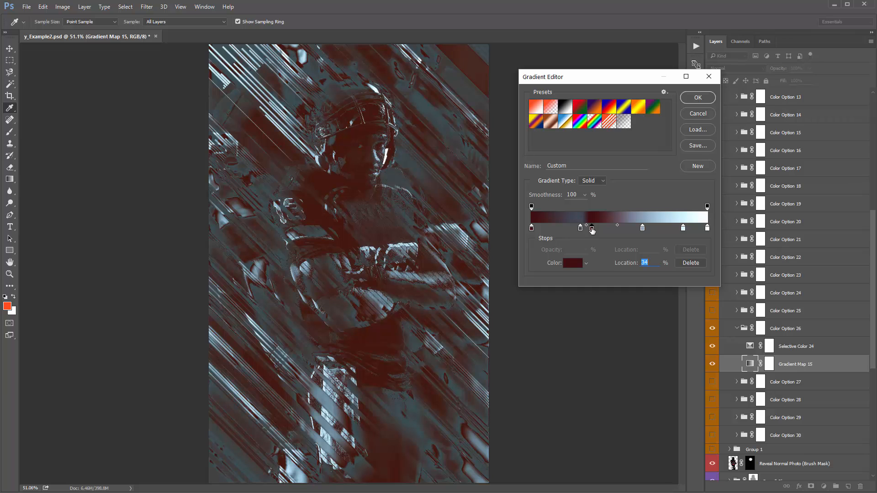
double_click(592, 228)
drag(629, 133, 621, 81)
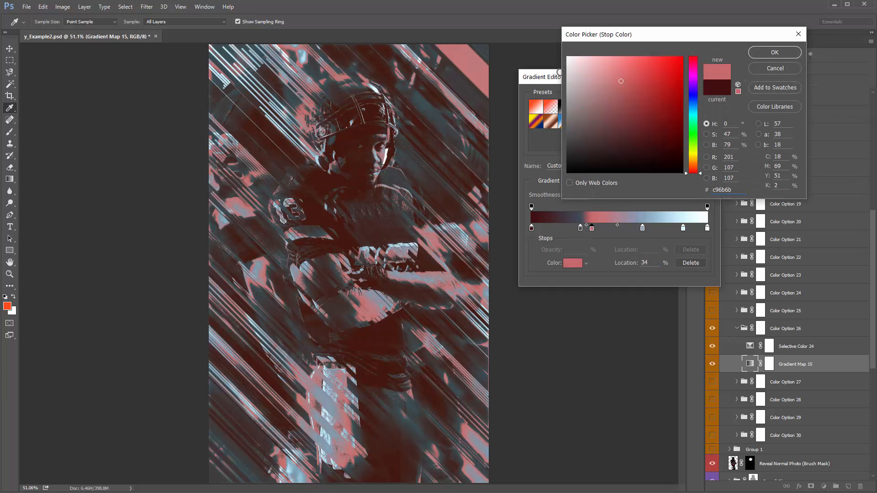
click(777, 69)
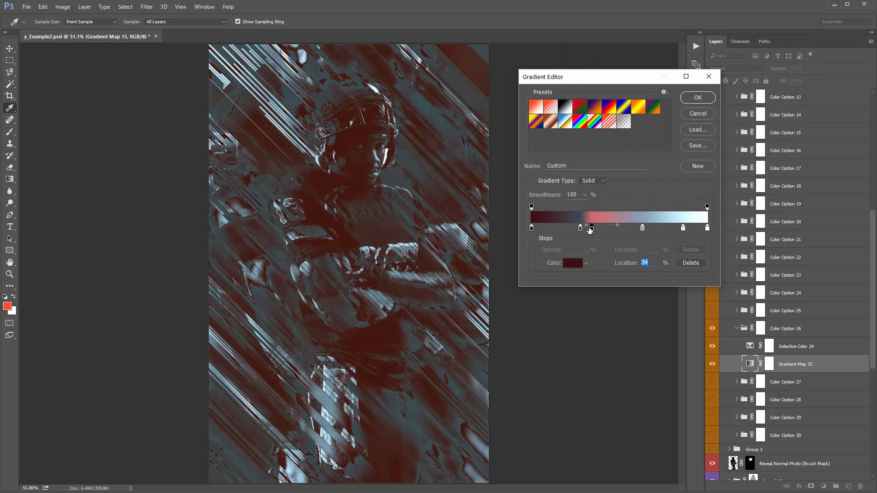
drag(592, 228, 590, 247)
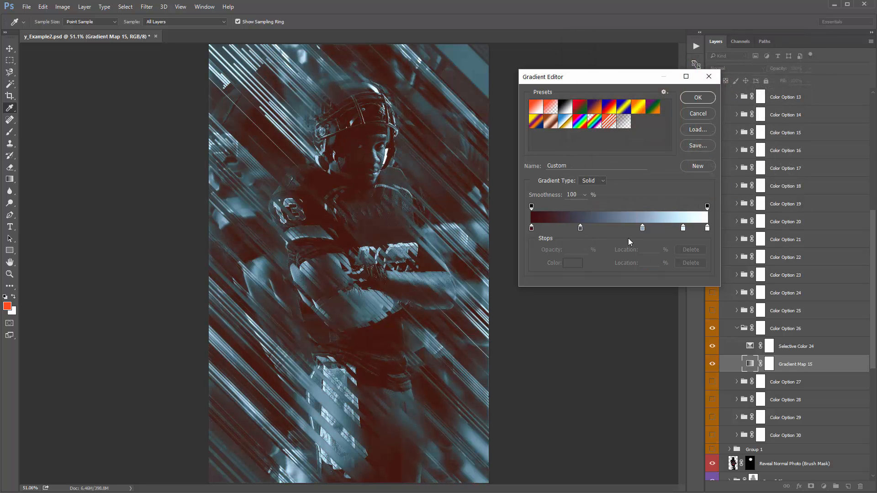
- Accept the edited gradient of Gradient Map 15 and hide the Color Option 26 group
click(698, 97)
click(726, 329)
click(713, 329)
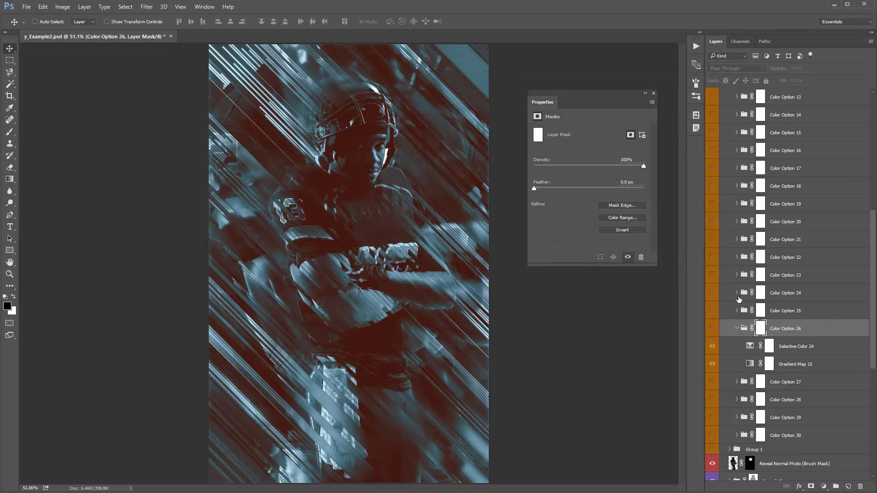
- Collapse the Color Options group and add a Gradient Map adjustment layer directly above it
scroll(736, 294, up, 10)
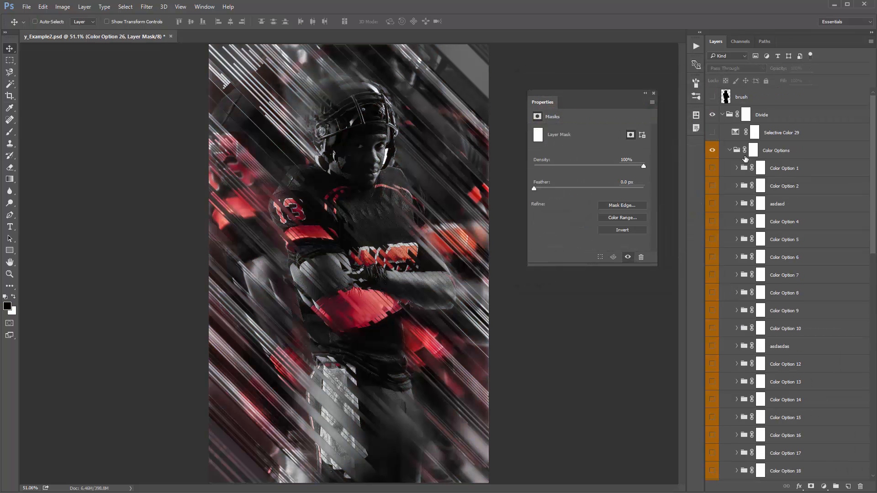
click(729, 150)
click(824, 486)
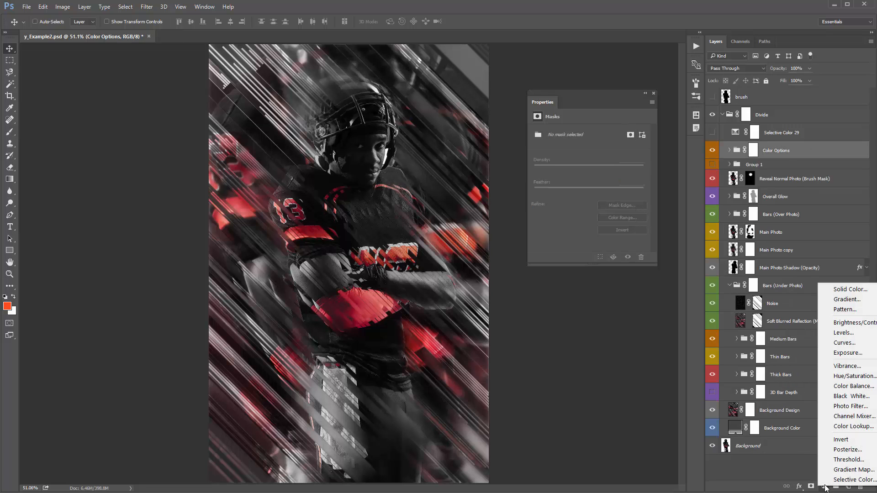
click(836, 468)
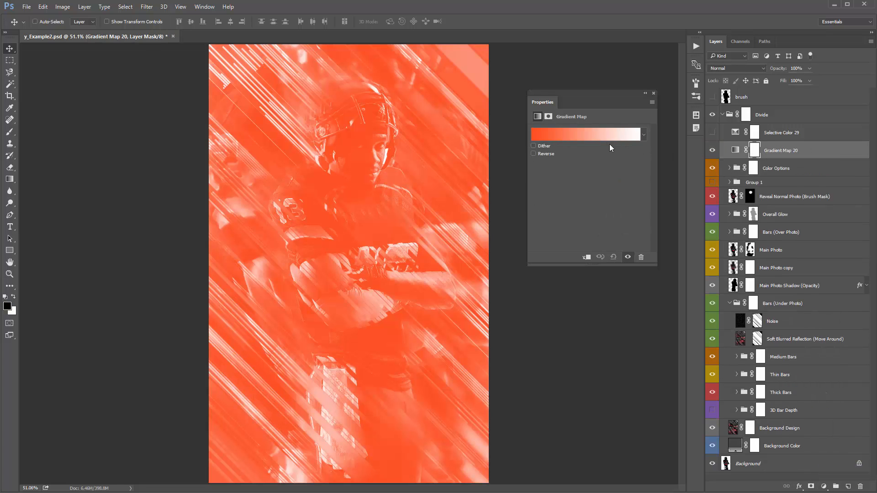
- Set the starting color stop of the new gradient map to near-black #0e0e0e
click(579, 142)
drag(571, 79, 584, 68)
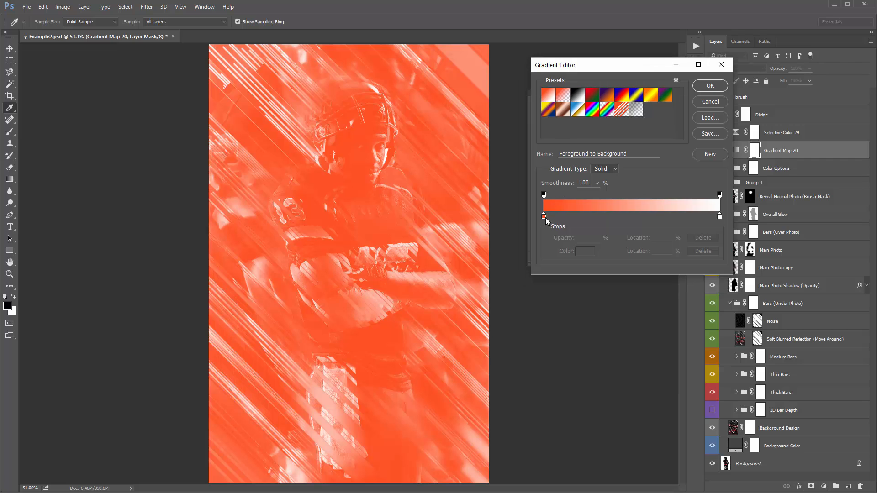
click(544, 217)
double_click(544, 217)
click(568, 166)
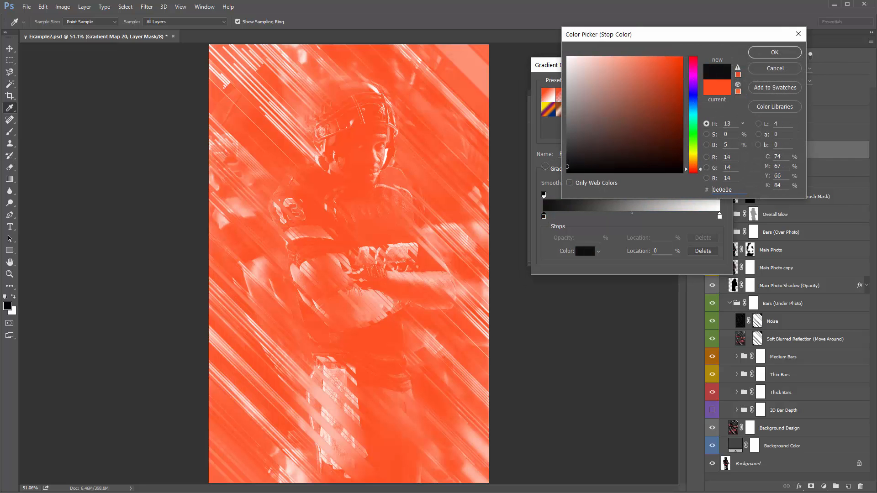
click(775, 53)
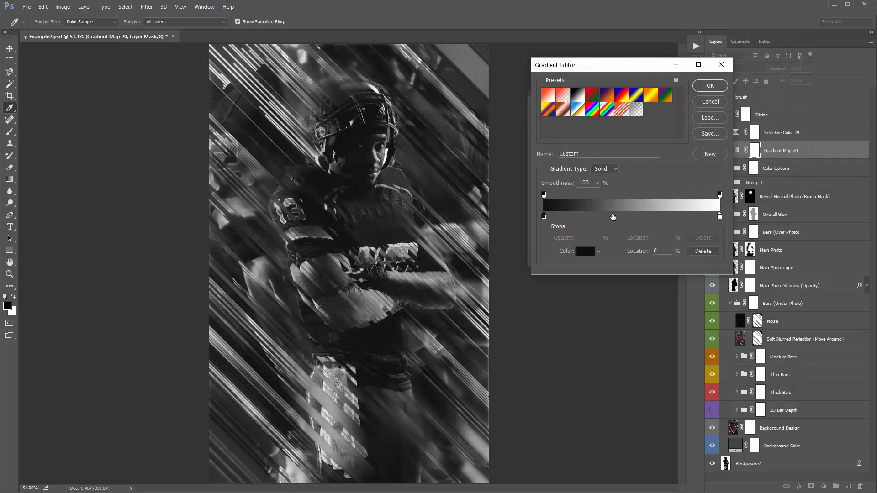
- Add a middle color stop at 37% of the new gradient map's gradient, colored slate blue #55717c
click(609, 216)
double_click(608, 217)
click(693, 110)
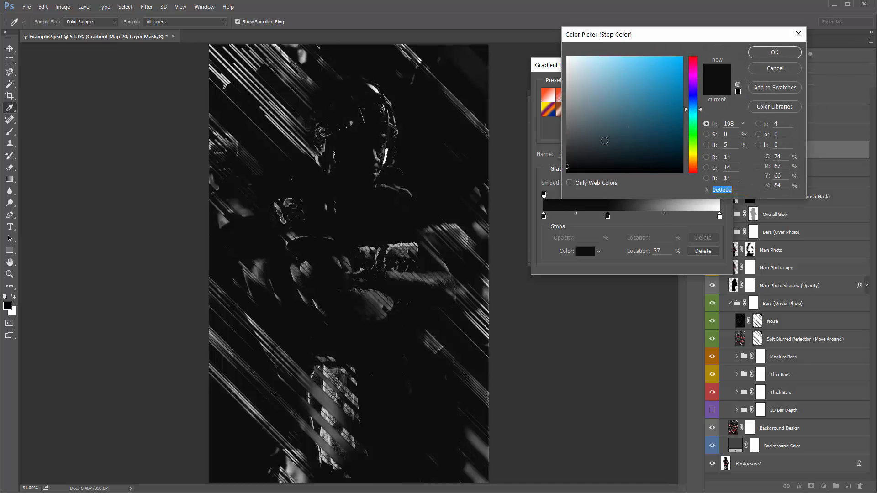
click(602, 116)
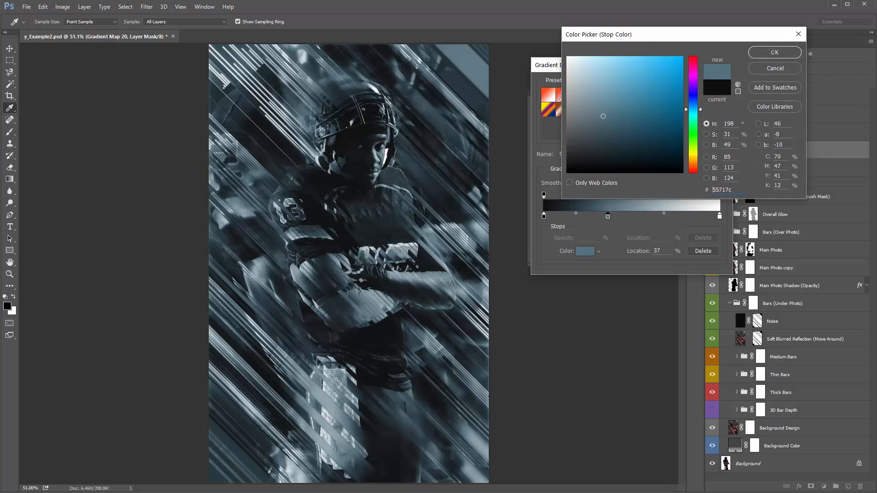
key(Return)
- Add another color stop at 67% of the gradient and color it tan #d6b78f
click(662, 216)
double_click(661, 216)
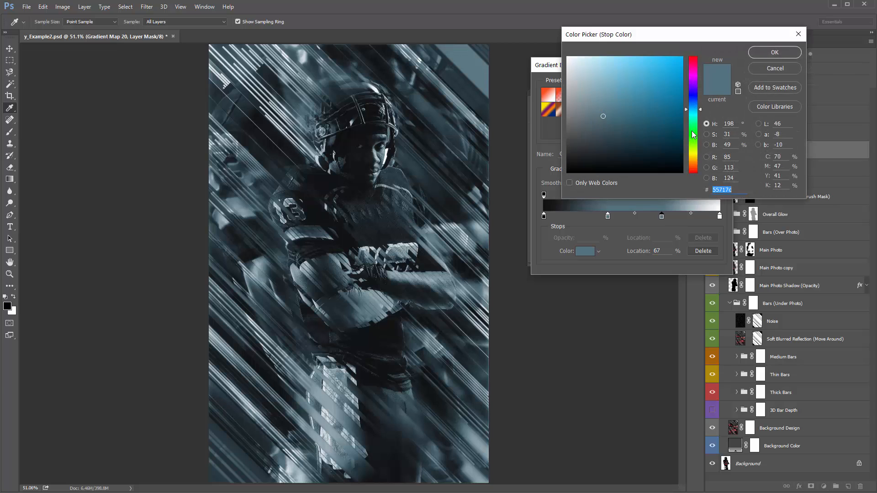
click(693, 162)
click(611, 83)
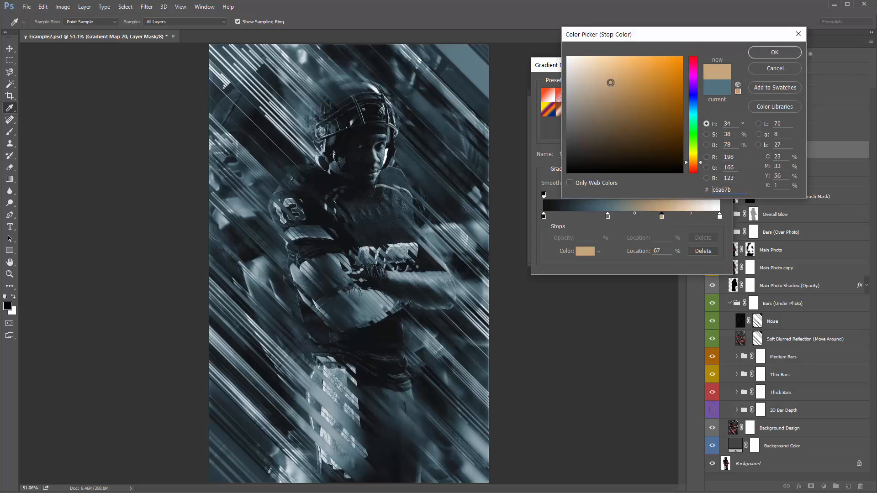
click(605, 75)
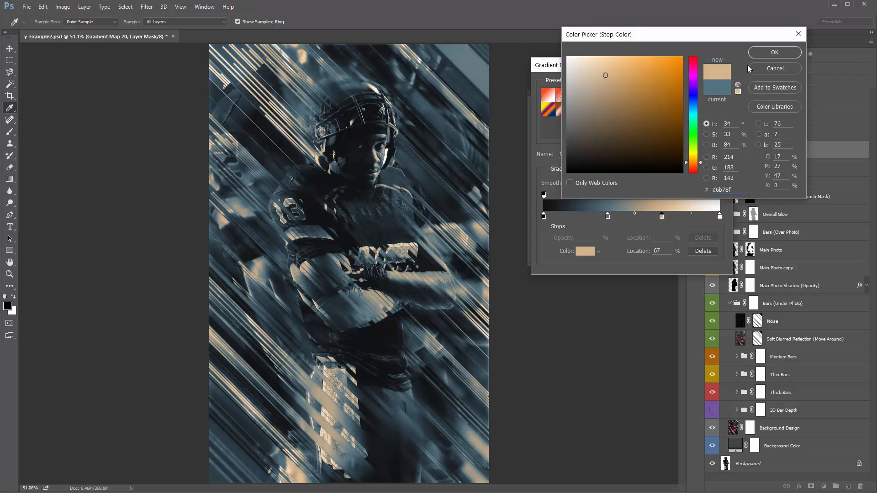
click(775, 52)
- Move the tan stop to 99% and the slate blue stop to 32%, and accept the gradient
drag(662, 216, 717, 218)
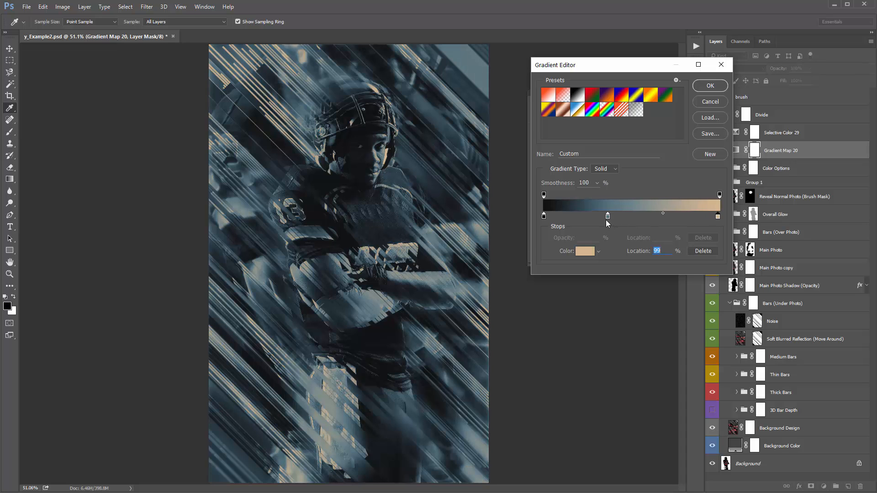
mouse_move(607, 216)
mouse_down()
mouse_move(625, 218)
mouse_move(590, 218)
mouse_move(599, 218)
mouse_up()
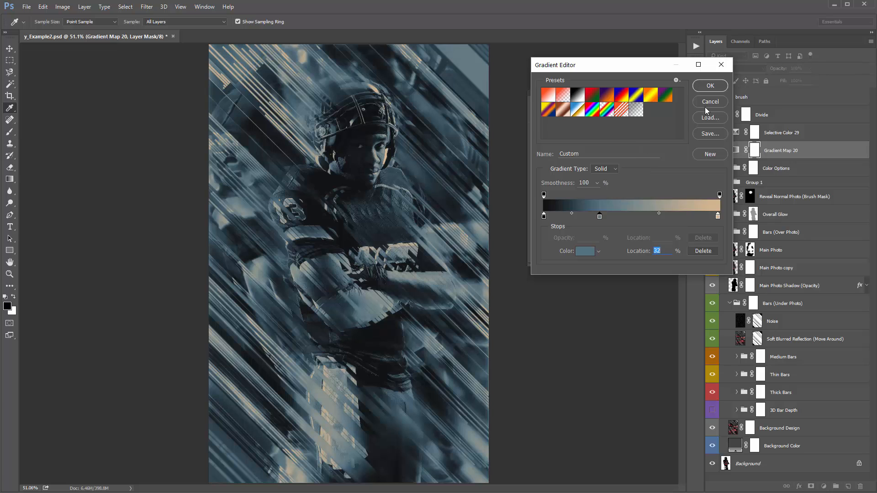
click(710, 85)
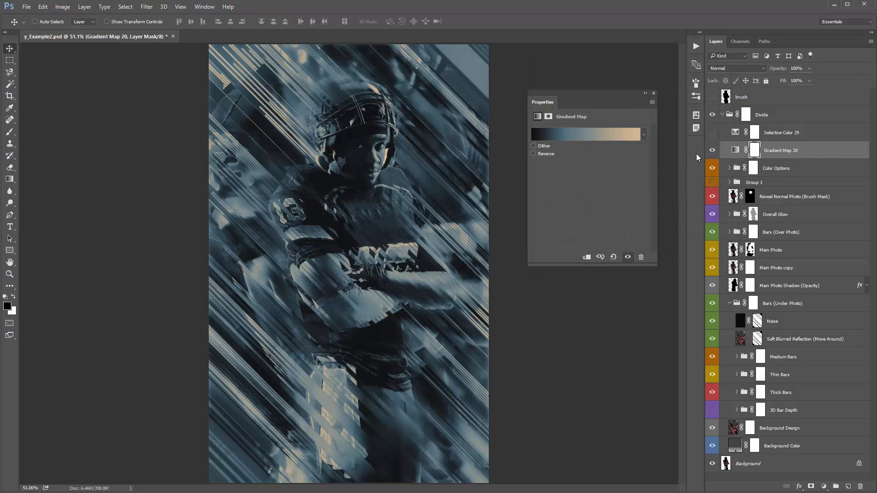
- Delete Gradient Map 20 and make the Selective Color 29 layer and Group 1 visible again
key(Delete)
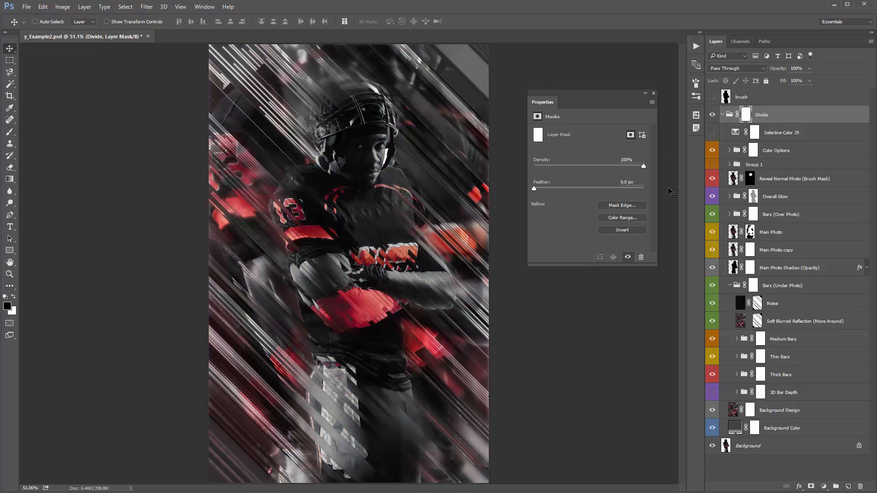
click(712, 133)
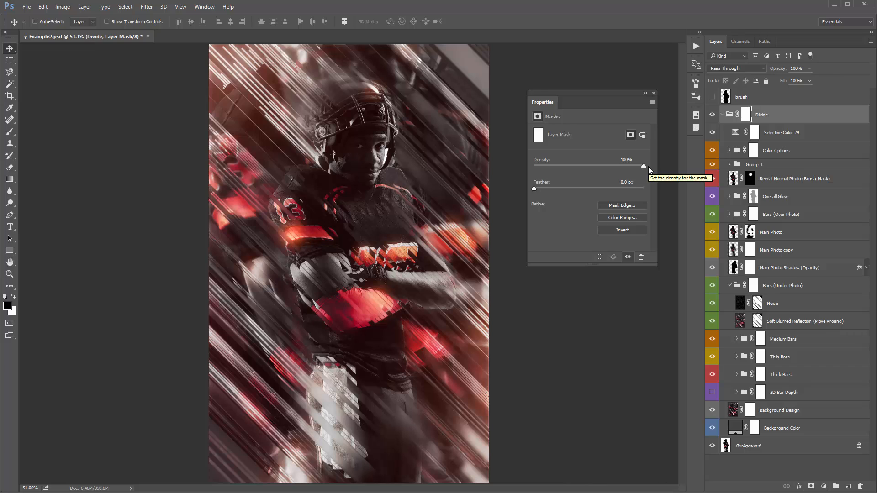
click(654, 93)
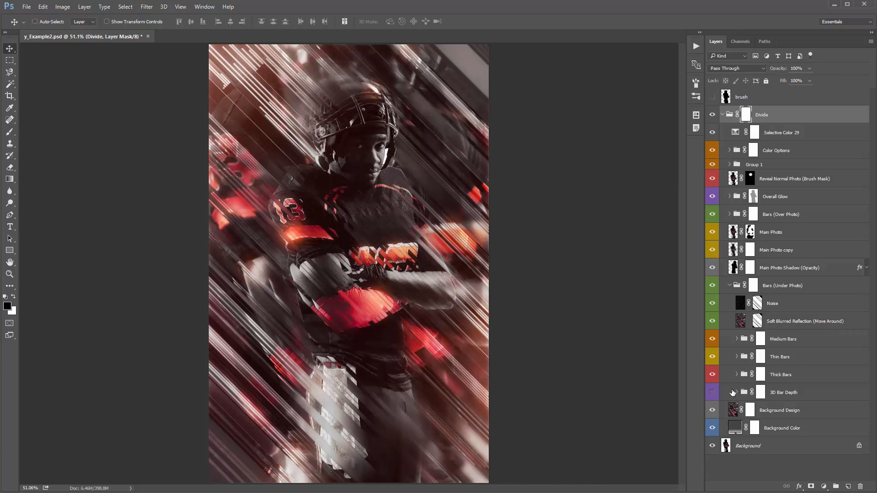
- Target the Background Color layer's mask and set the Gradient tool to the black-to-white preset
click(793, 428)
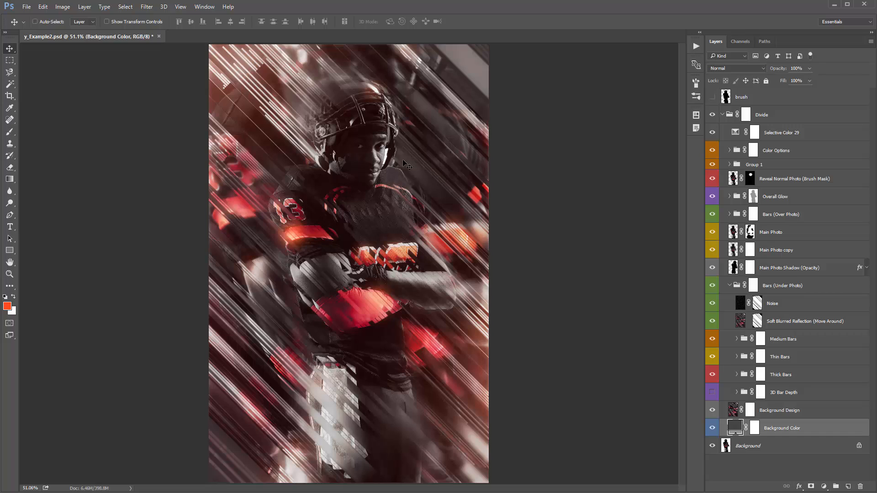
click(754, 429)
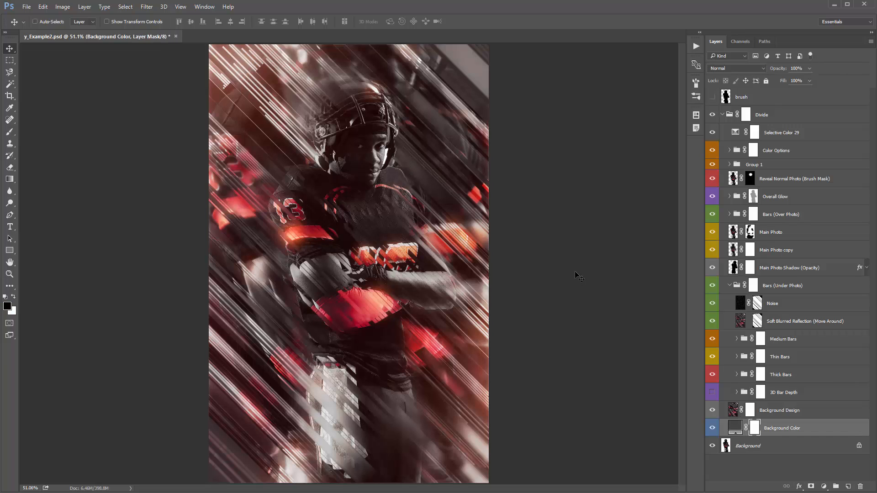
key(g)
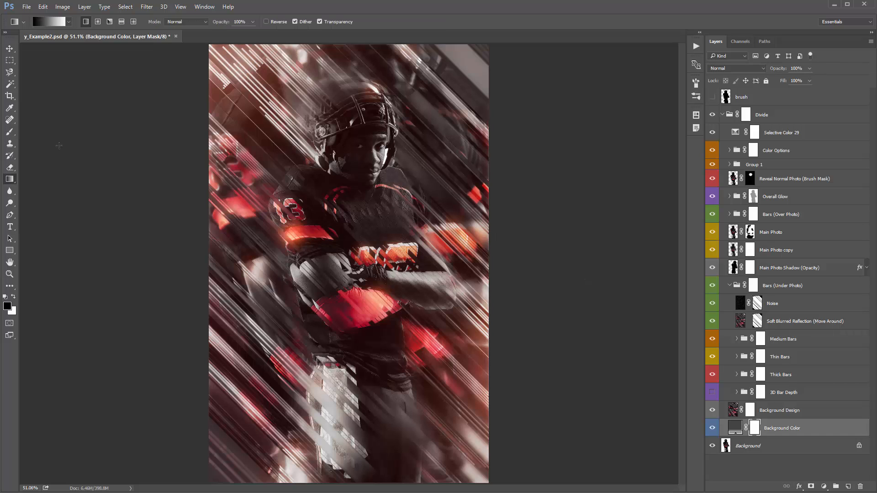
right_click(11, 180)
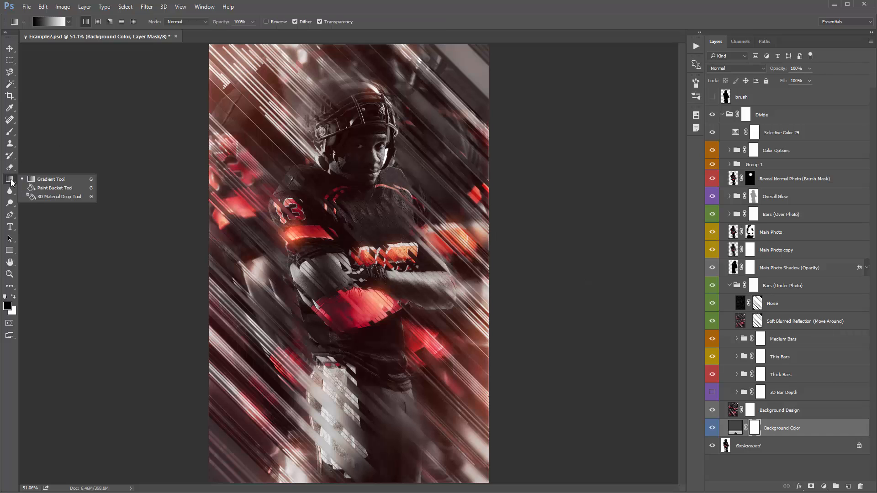
click(48, 21)
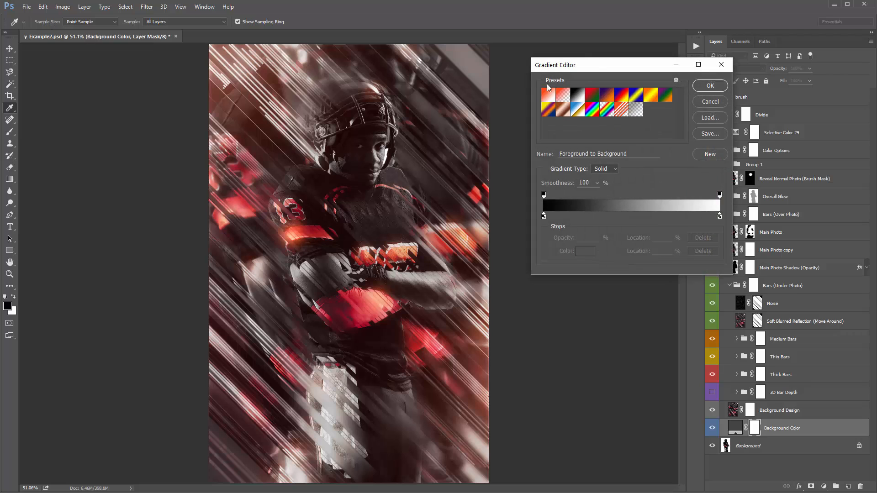
drag(598, 70, 322, 101)
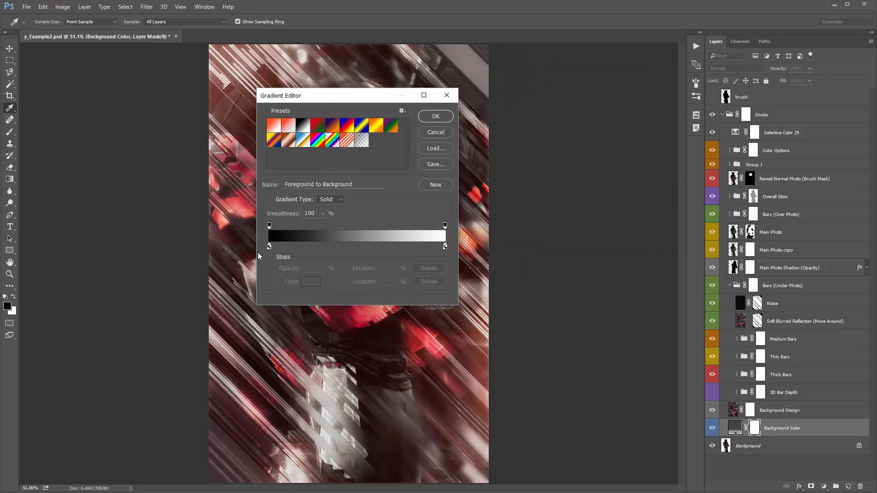
click(304, 129)
click(442, 117)
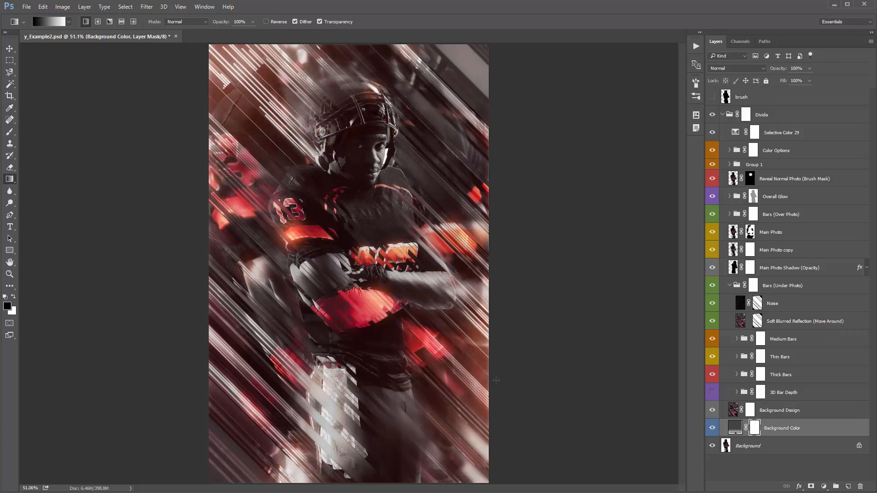
- Try a linear gradient on the Background Color mask from the canvas's lower edge up to chest height, and undo it
drag(430, 480, 440, 200)
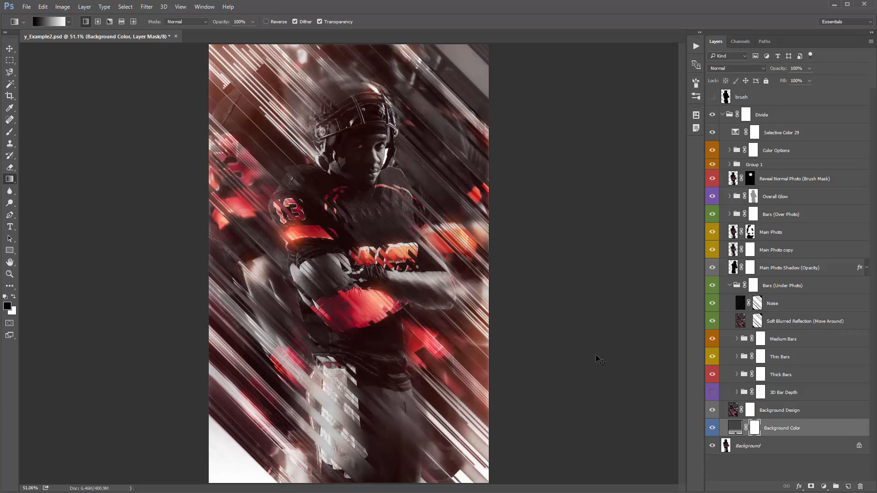
drag(599, 360, 535, 346)
key(ctrl+z)
key(ctrl+z)
key(v)
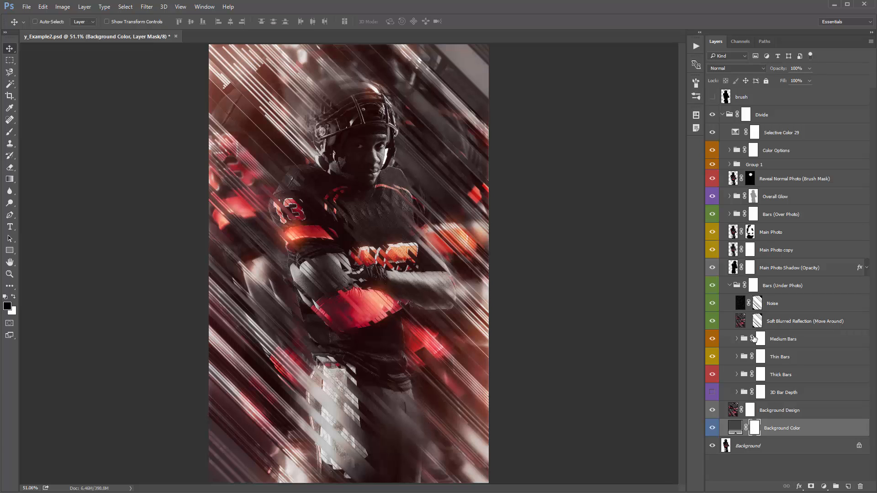
- Shift the Reflection (Move Around) layer inside the Medium Bars group slightly upward and hide it
click(794, 342)
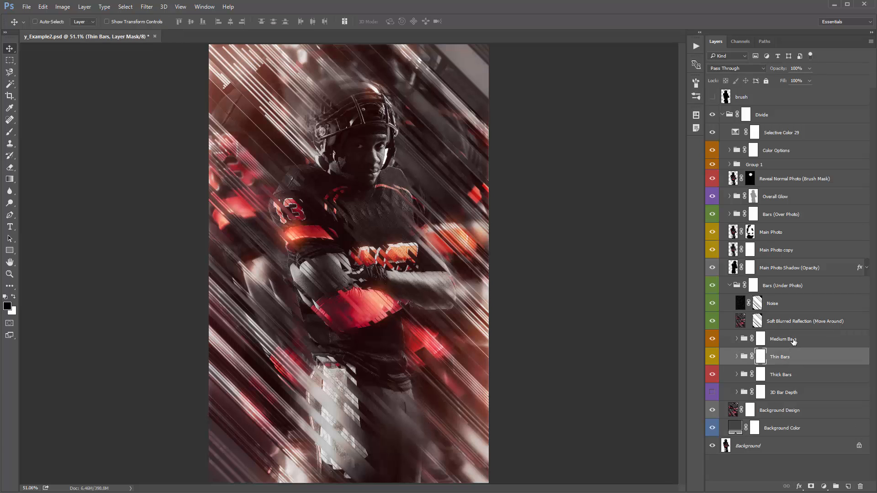
click(737, 339)
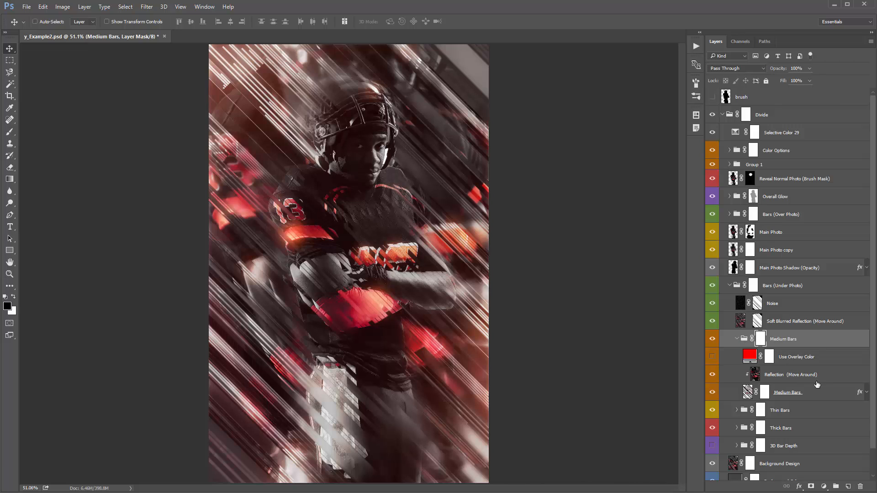
click(803, 391)
click(782, 377)
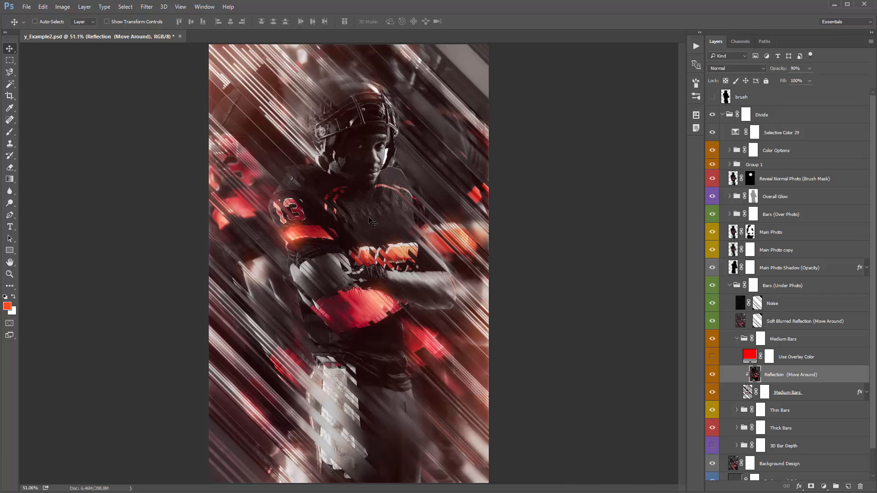
mouse_move(349, 196)
mouse_down()
mouse_move(343, 186)
mouse_move(353, 183)
mouse_up()
click(712, 376)
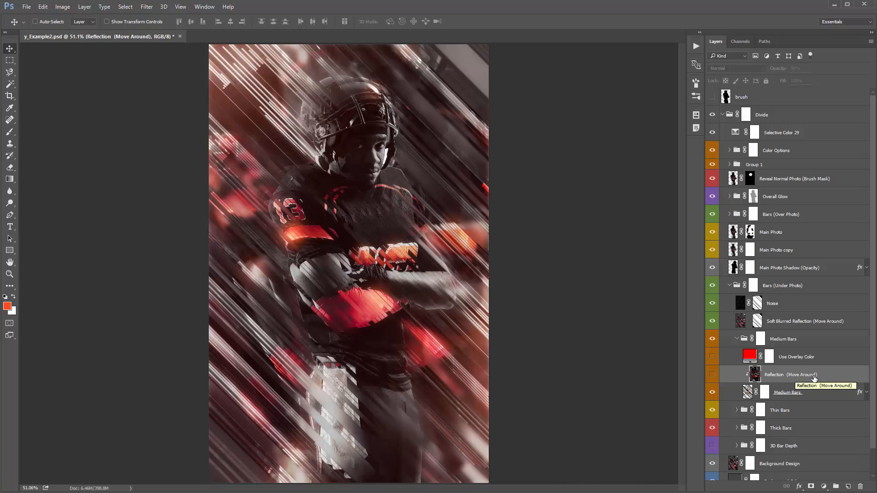
- Place _Photo.png as an embedded image directly above the Medium Bars layer, shifted toward the canvas's upper-left corner
click(785, 393)
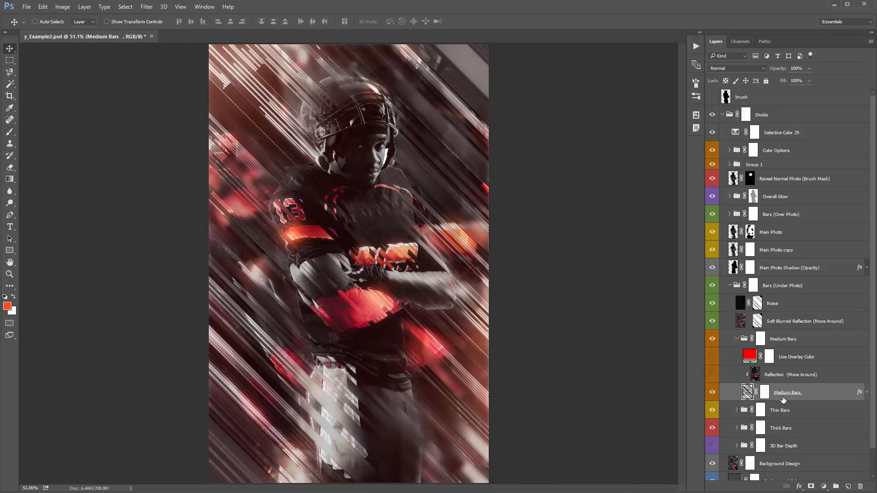
click(26, 6)
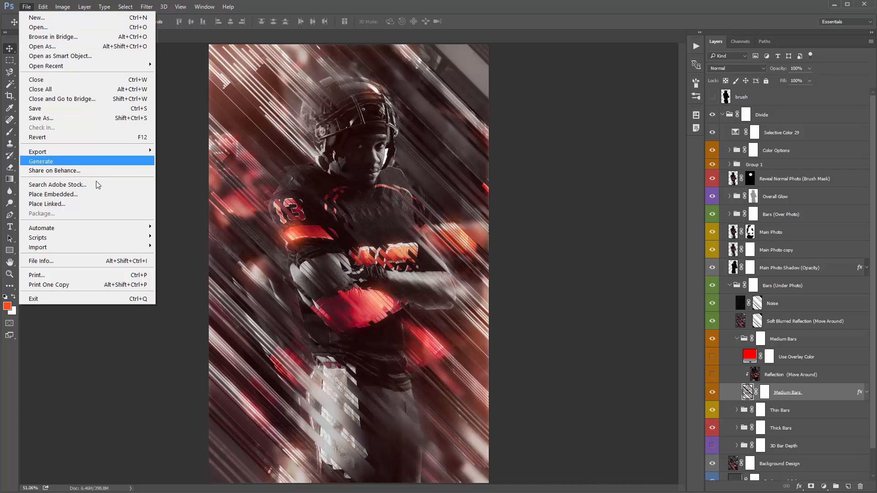
click(102, 193)
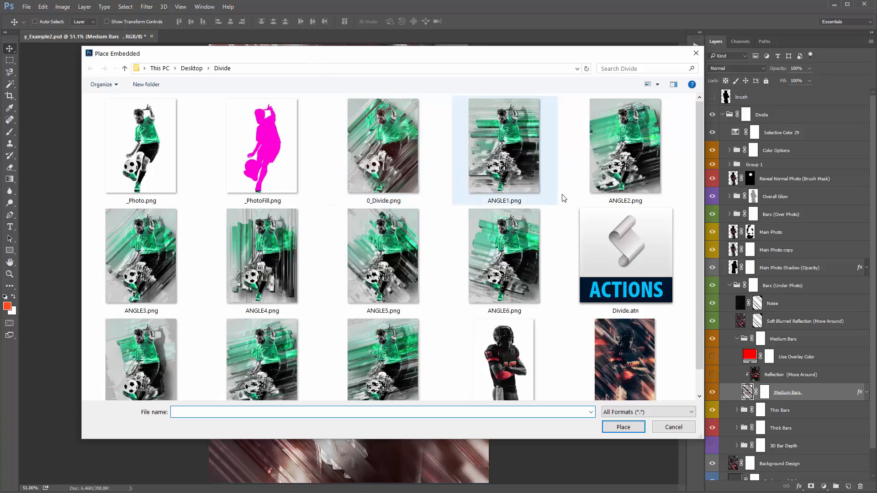
scroll(700, 132, down, 1)
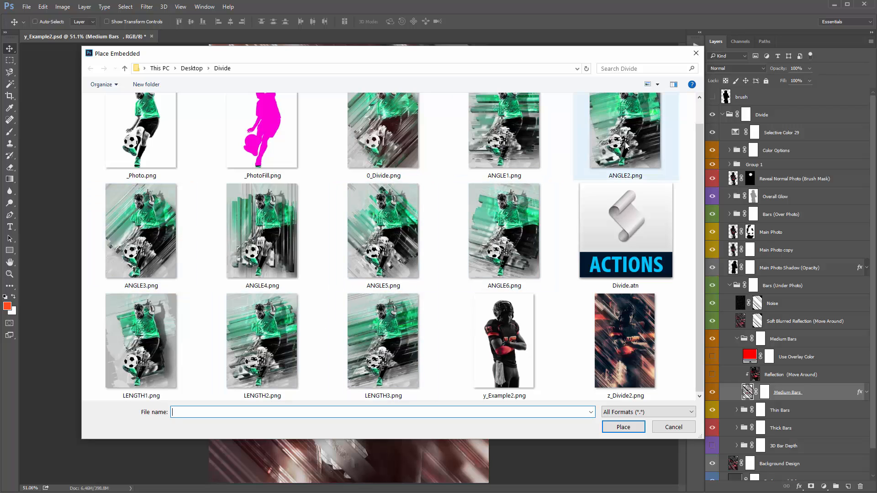
scroll(150, 122, up, 1)
double_click(150, 122)
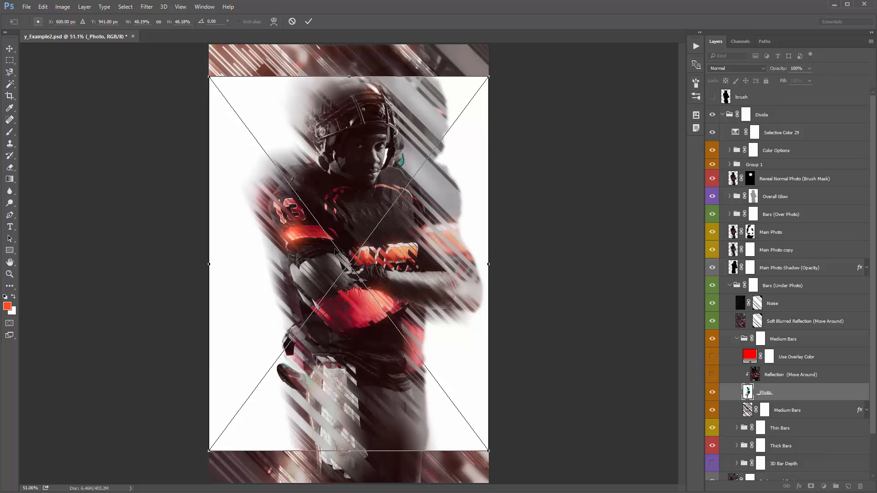
drag(335, 177, 309, 160)
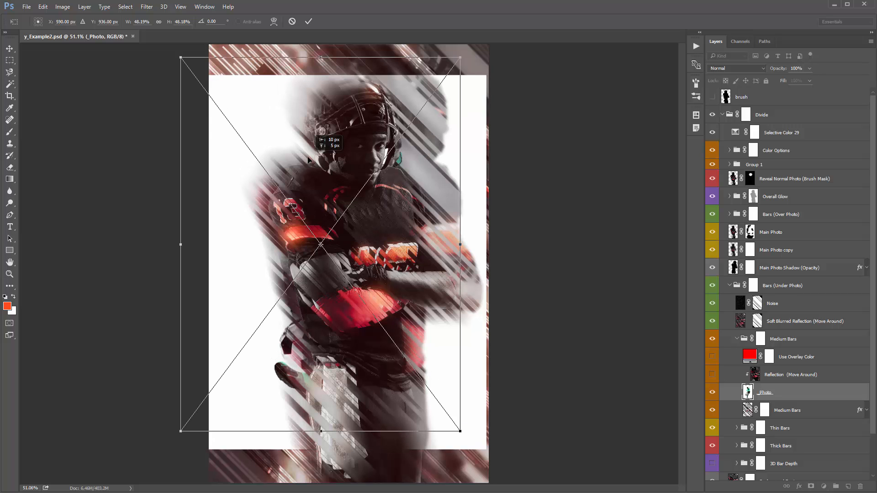
key(Return)
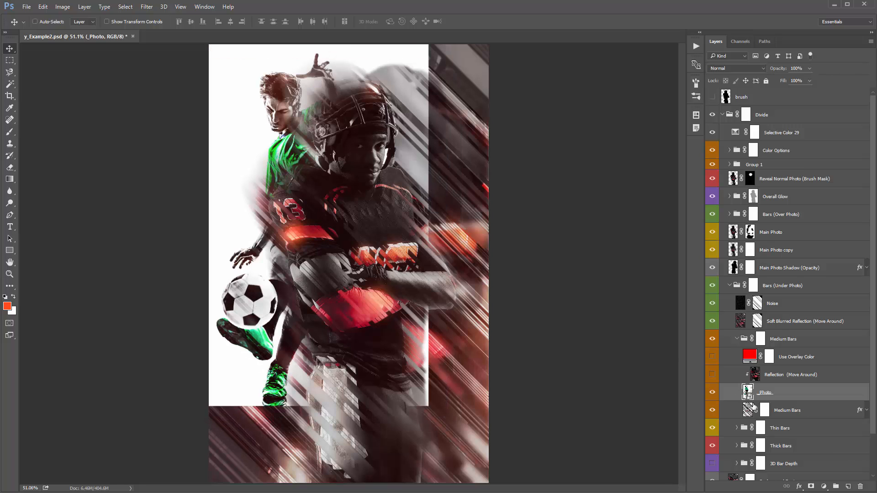
- Clip the _Photo layer to the Medium Bars layer and shift the photo slightly to the left
key(alt)
drag(756, 408, 793, 399)
alt+click(794, 400)
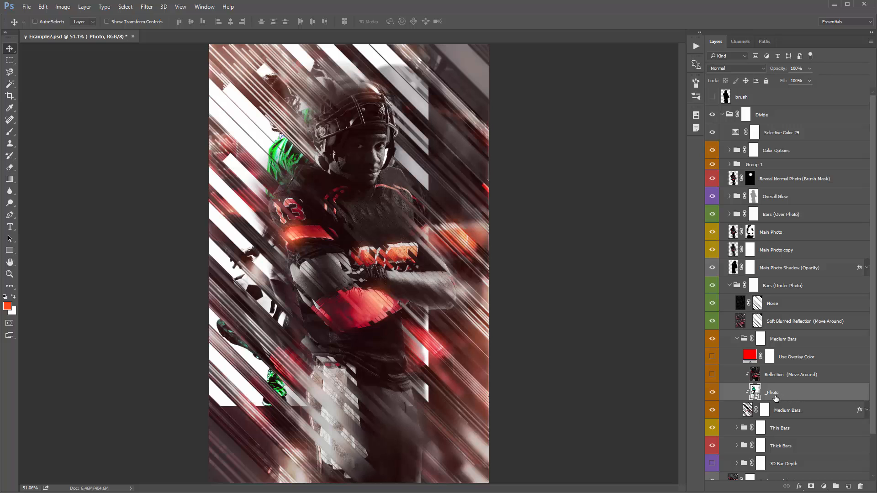
click(785, 410)
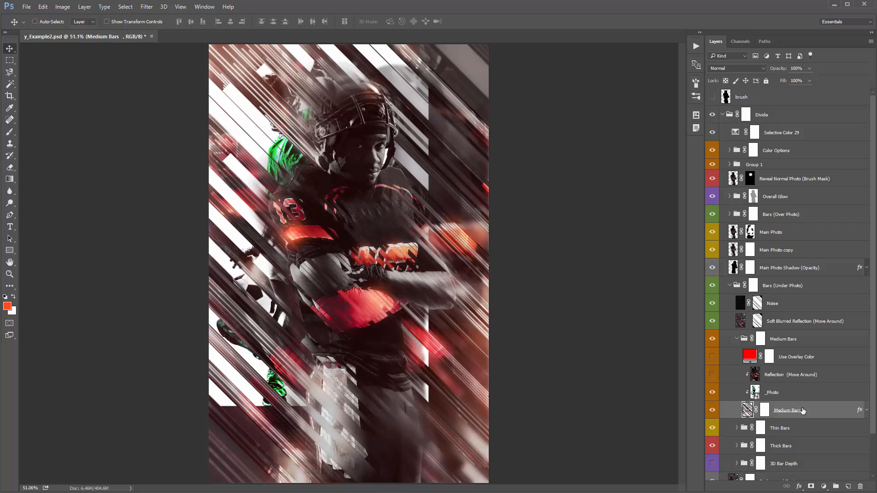
click(785, 400)
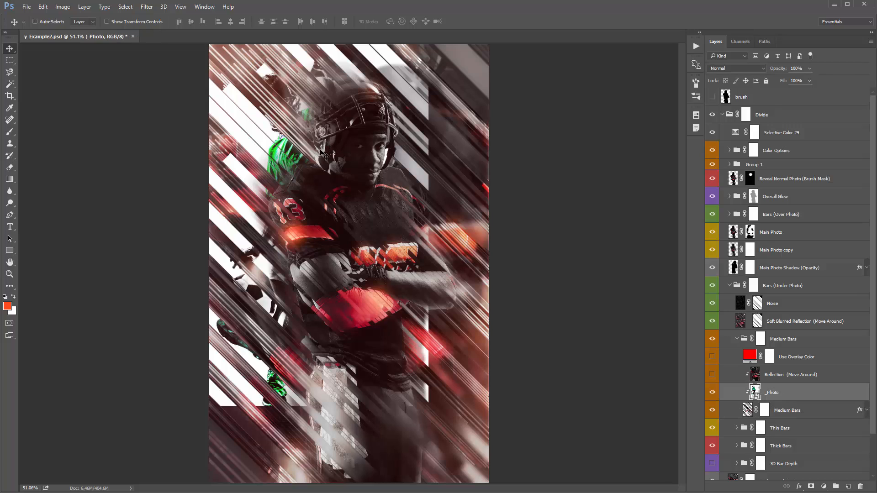
mouse_move(291, 173)
mouse_down()
mouse_move(281, 187)
mouse_move(288, 194)
mouse_move(287, 166)
mouse_up()
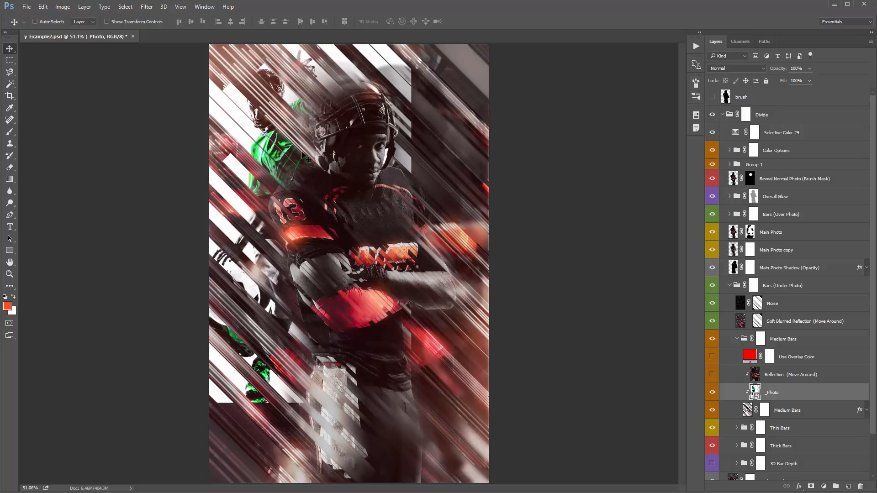
- Try a reduced opacity and the Overlay and Multiply blend modes on the _Photo layer, returning it to Normal at 100% opacity
mouse_move(778, 68)
mouse_down()
mouse_move(750, 68)
mouse_move(764, 68)
mouse_up()
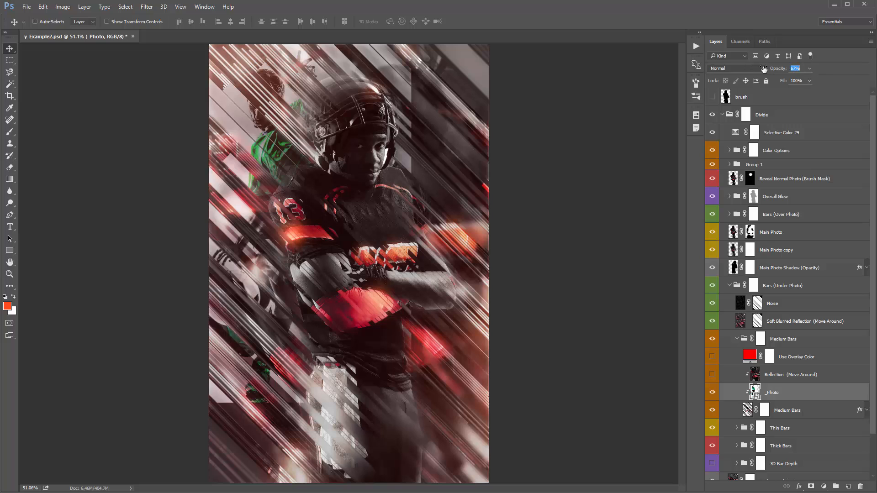
click(733, 67)
click(731, 161)
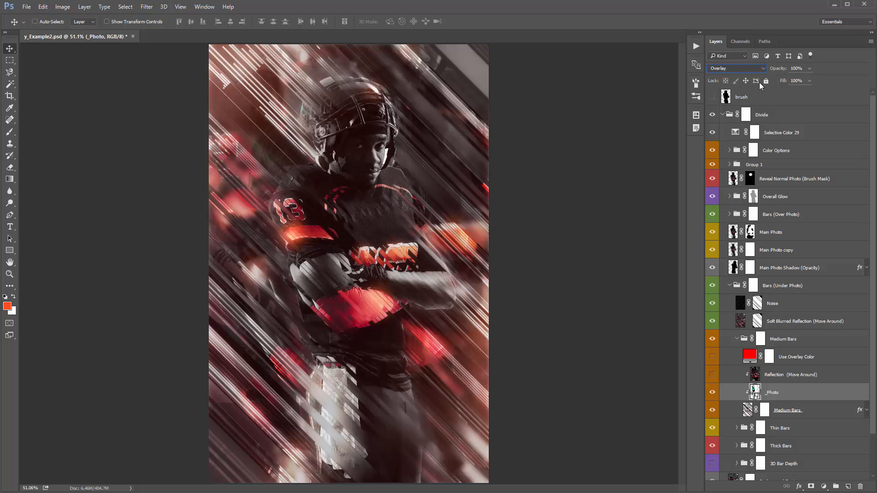
key(0)
click(729, 69)
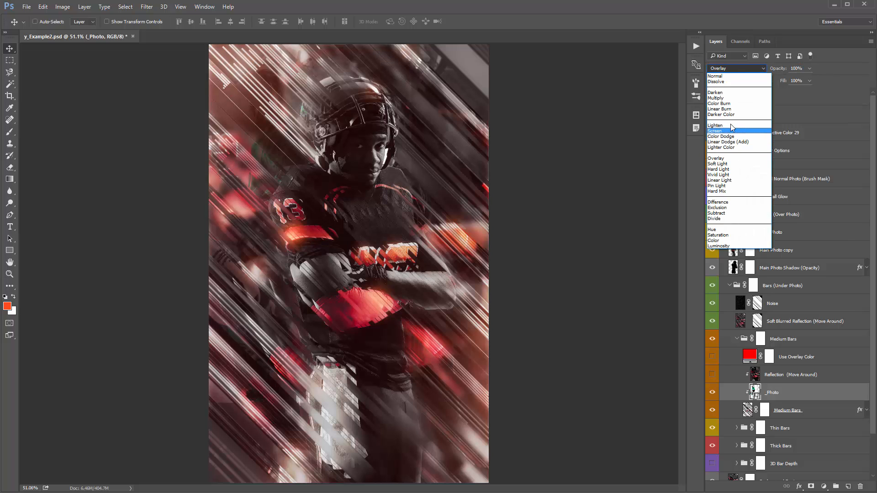
click(730, 98)
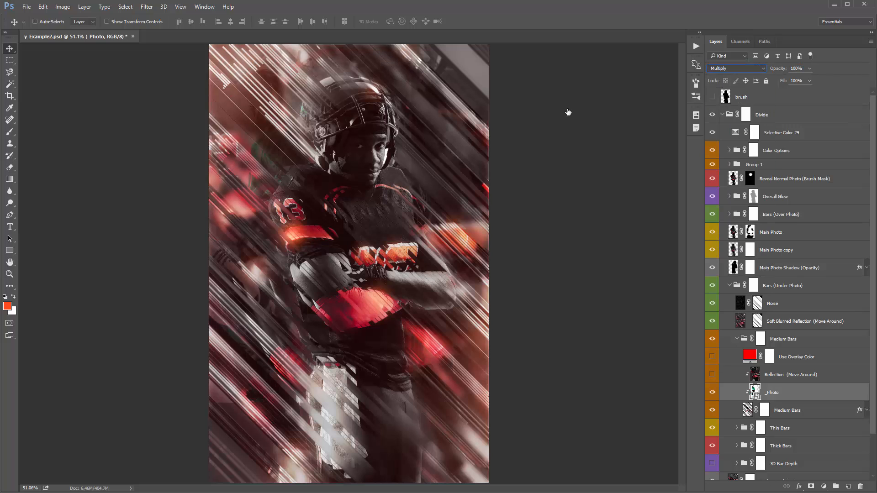
click(742, 71)
click(724, 69)
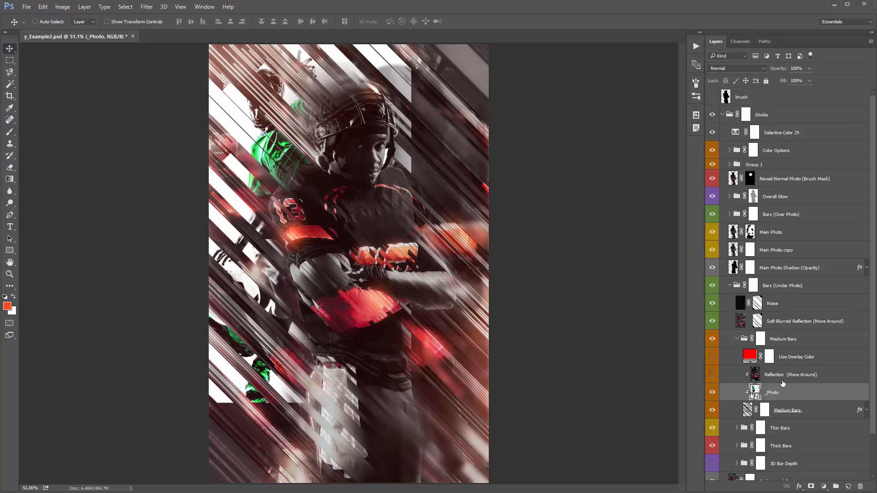
- Add a layer mask to _Photo and hide the photo's right and lower edges with a black 400 px brush at 100% opacity
click(811, 487)
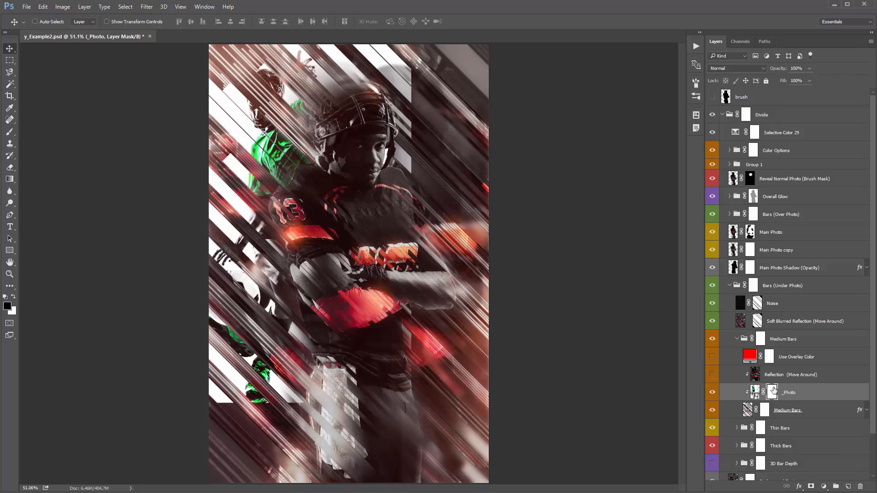
key(b)
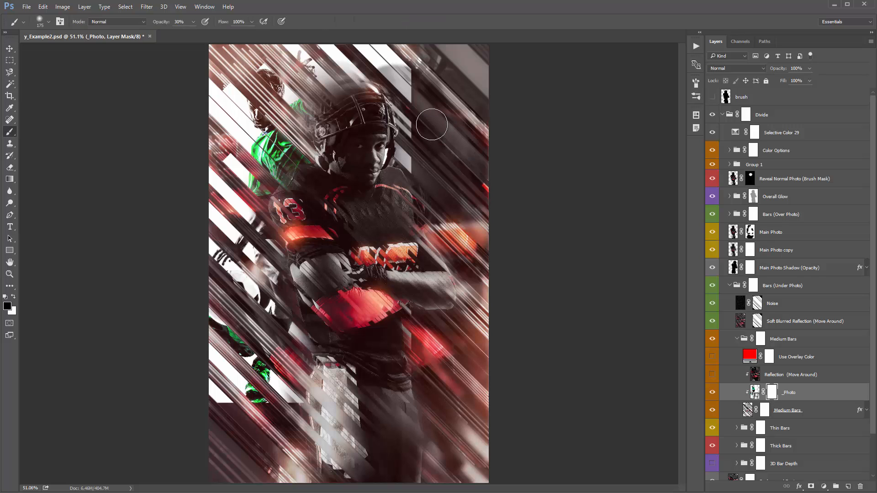
key(bracketright)
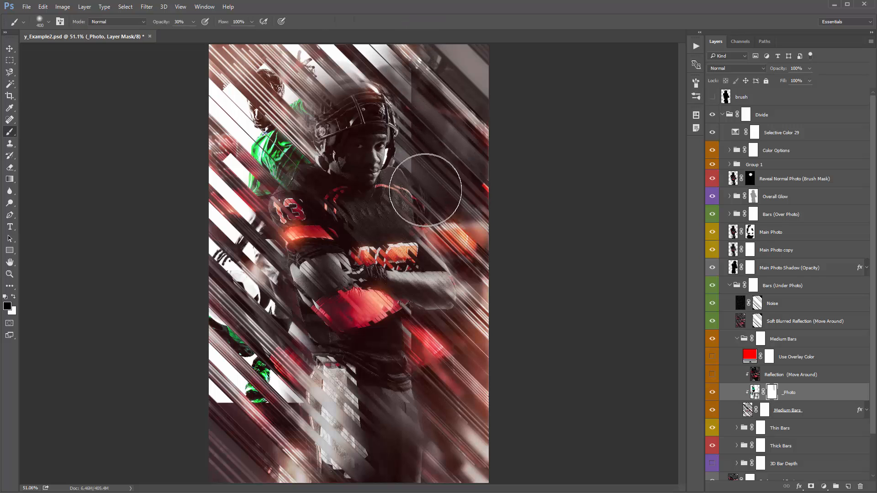
key(0)
mouse_move(425, 107)
mouse_down()
mouse_move(425, 89)
mouse_move(427, 183)
mouse_up()
click(234, 379)
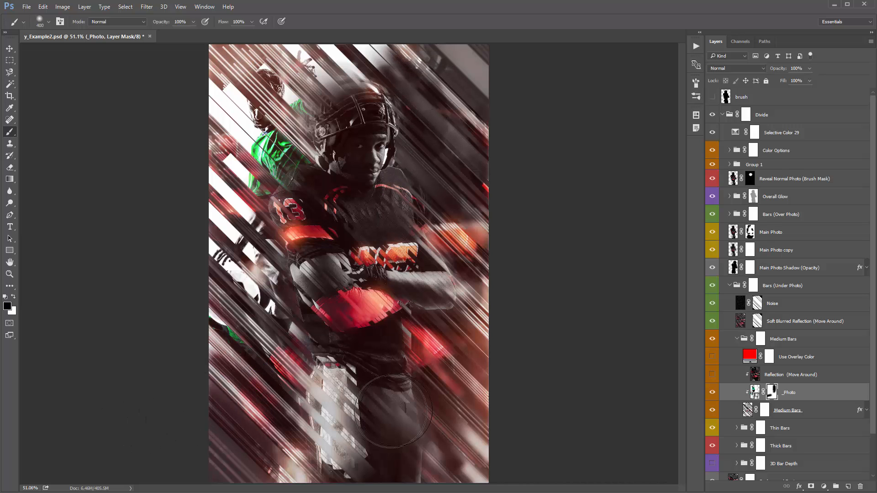
- Shift the _Photo image slightly down and to the left inside the bars, and lower the layer's opacity to 77%
click(755, 392)
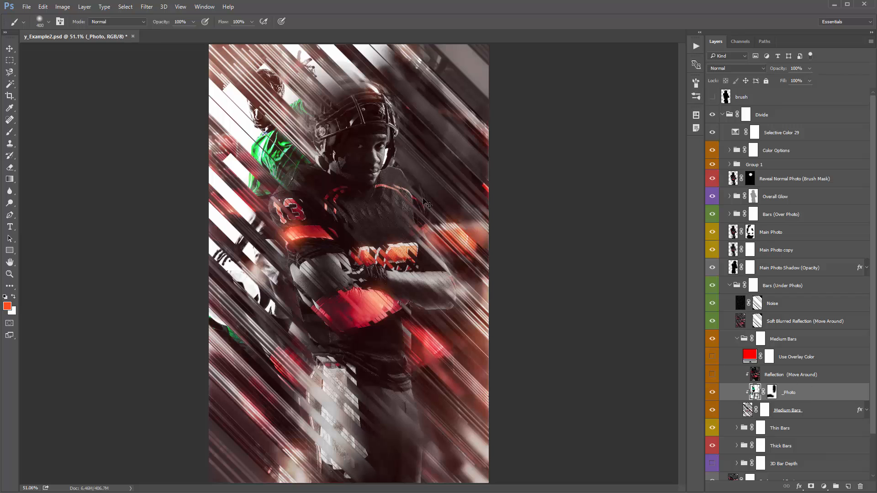
key(v)
drag(301, 120, 289, 128)
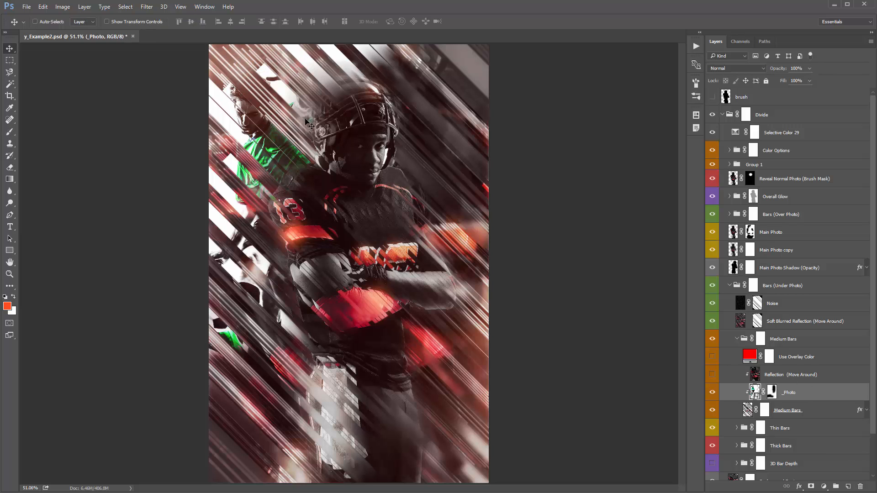
drag(779, 69, 768, 70)
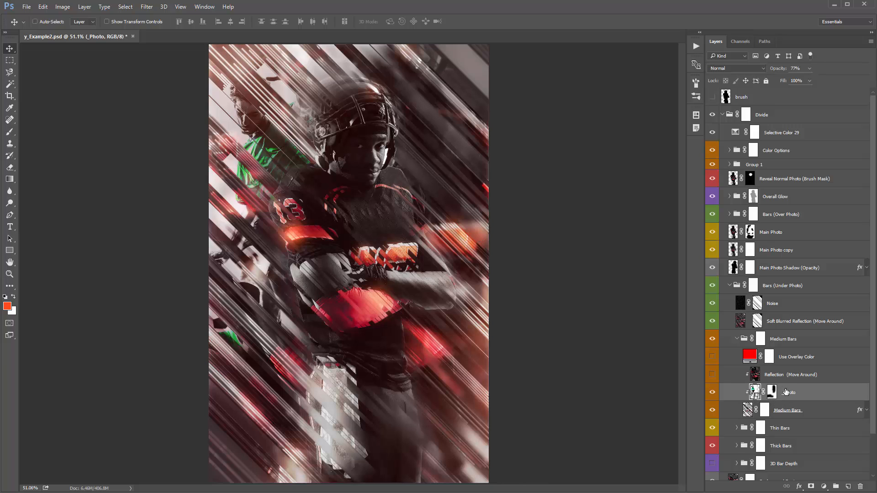
- Expand the Thick Bars group to examine its overlay color and reflection layers, and collapse it again
scroll(767, 393, down, 3)
click(736, 401)
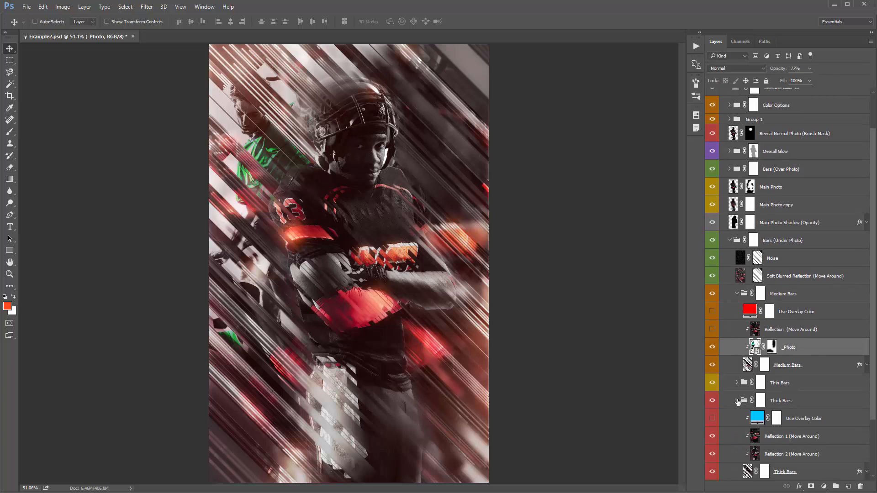
click(737, 400)
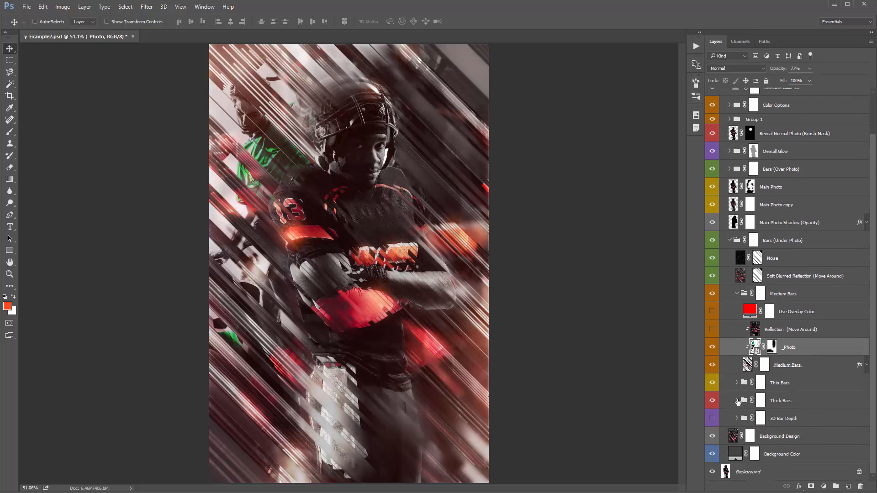
click(736, 401)
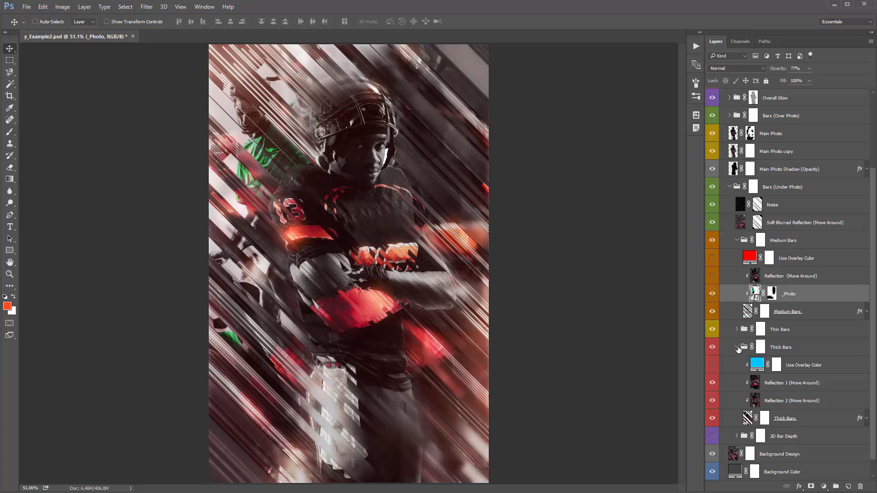
click(737, 348)
- Delete the _Photo layer, make the Medium Bars group's Reflection (Move Around) layer visible again, and collapse the group
key(Delete)
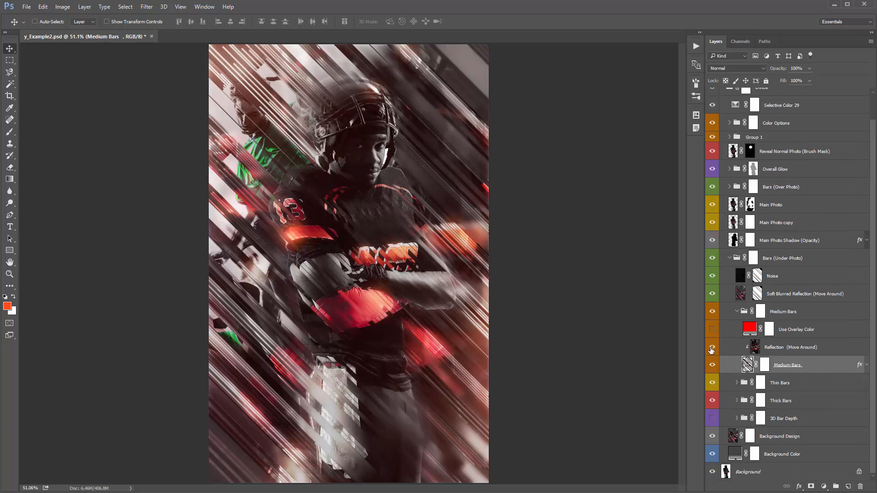
click(740, 311)
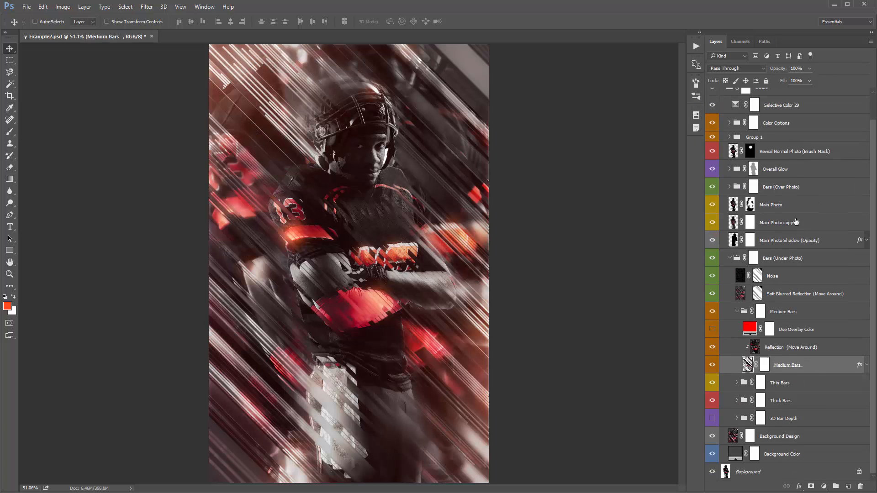
click(737, 311)
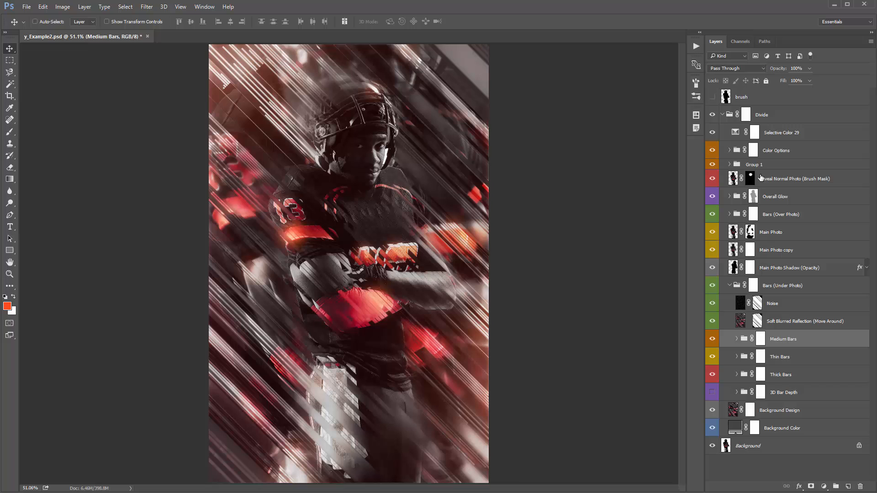
- Collapse the Divide group and toggle its visibility off and on to compare the effect with the original photo
click(724, 116)
click(713, 115)
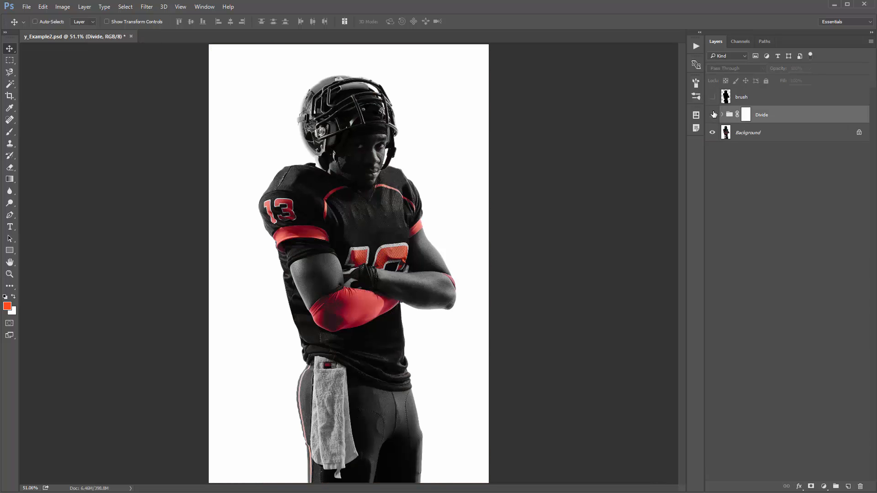
click(712, 114)
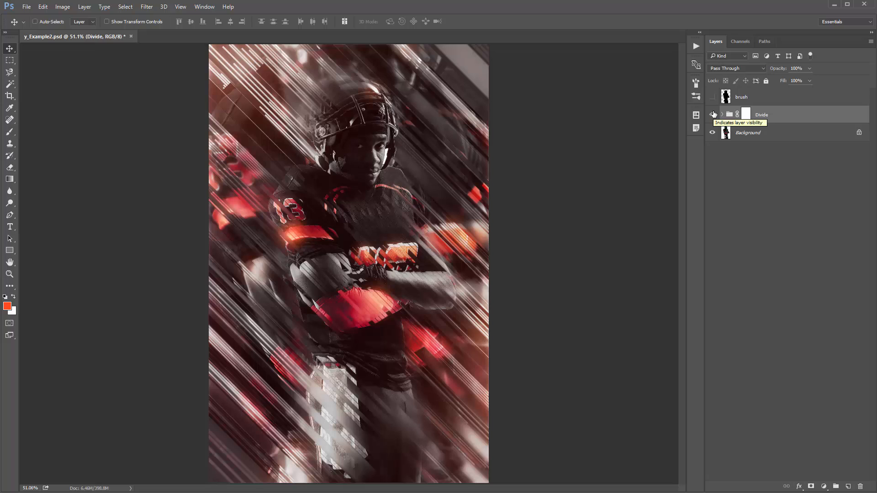